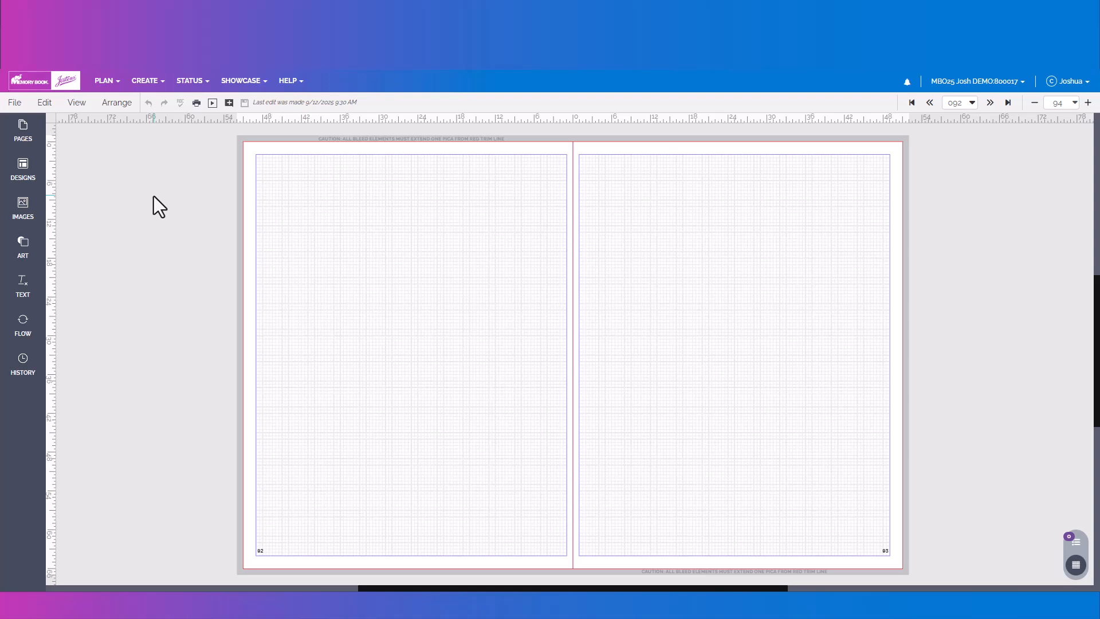
- Open the PDF proof of pages 92–93 and look through both pages
{"action": "left_click", "coordinate": [15, 104]}
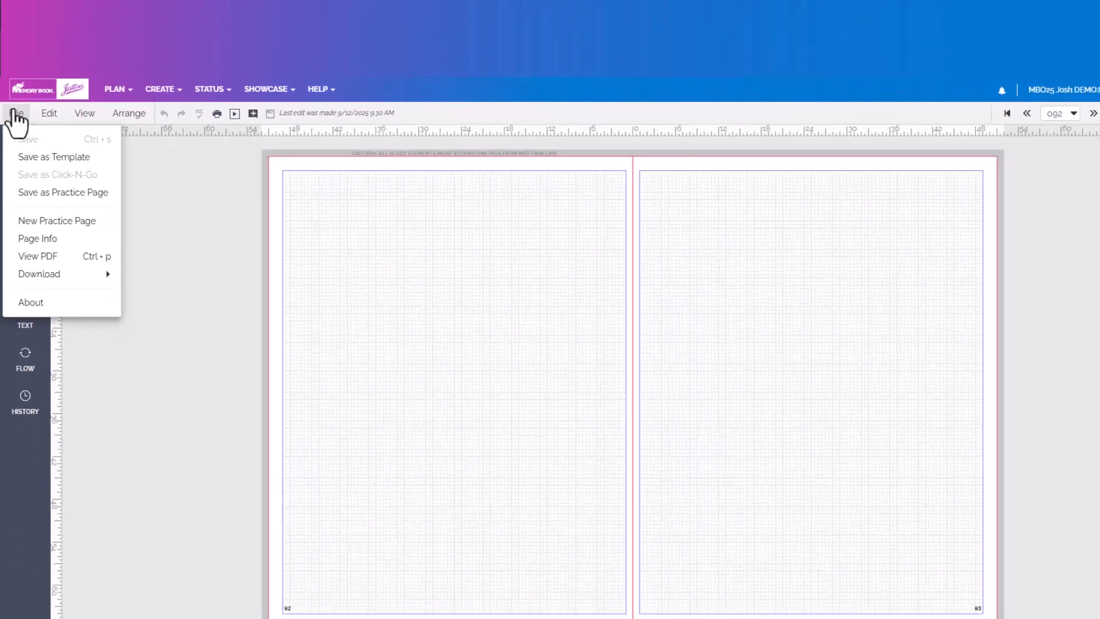
{"action": "left_click", "coordinate": [36, 256]}
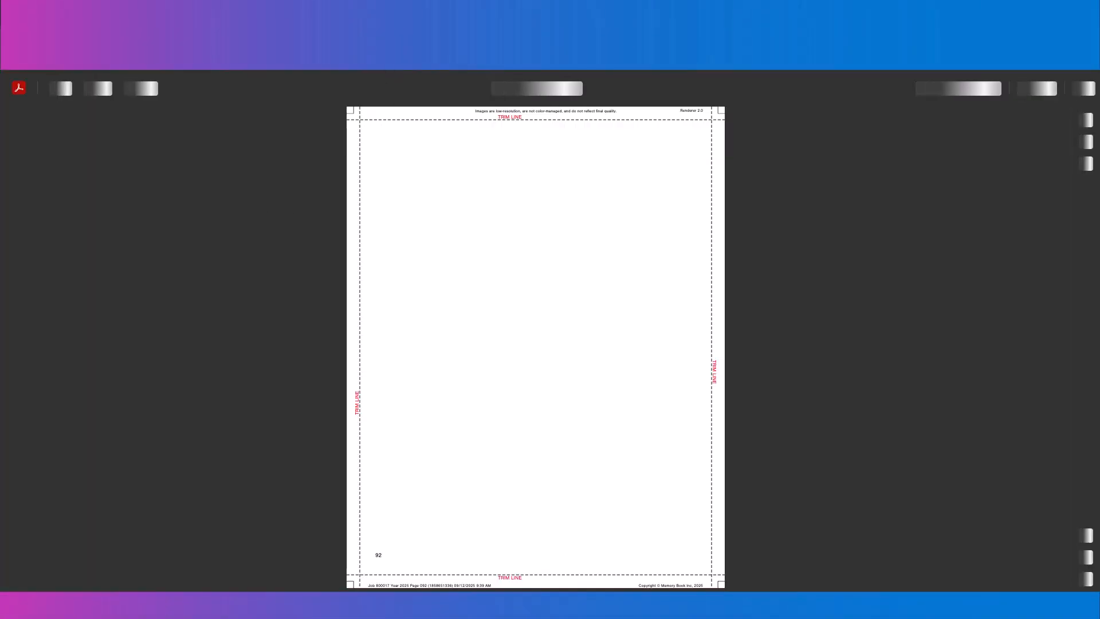
{"action": "scroll", "coordinate": [348, 349], "scroll_direction": "down", "scroll_amount": 4}
{"action": "scroll", "coordinate": [349, 349], "scroll_direction": "up", "scroll_amount": 4}
{"action": "scroll", "coordinate": [349, 349], "scroll_direction": "down", "scroll_amount": 6}
{"action": "scroll", "coordinate": [349, 349], "scroll_direction": "up", "scroll_amount": 3}
{"action": "scroll", "coordinate": [349, 349], "scroll_direction": "up", "scroll_amount": 3}
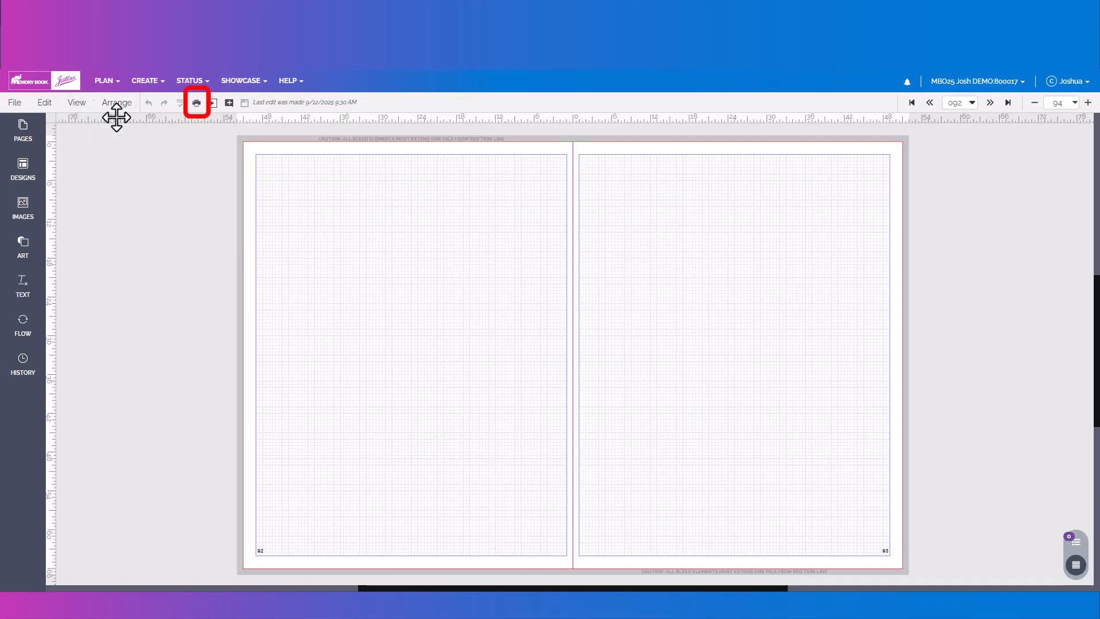
{"action": "left_click", "coordinate": [201, 113]}
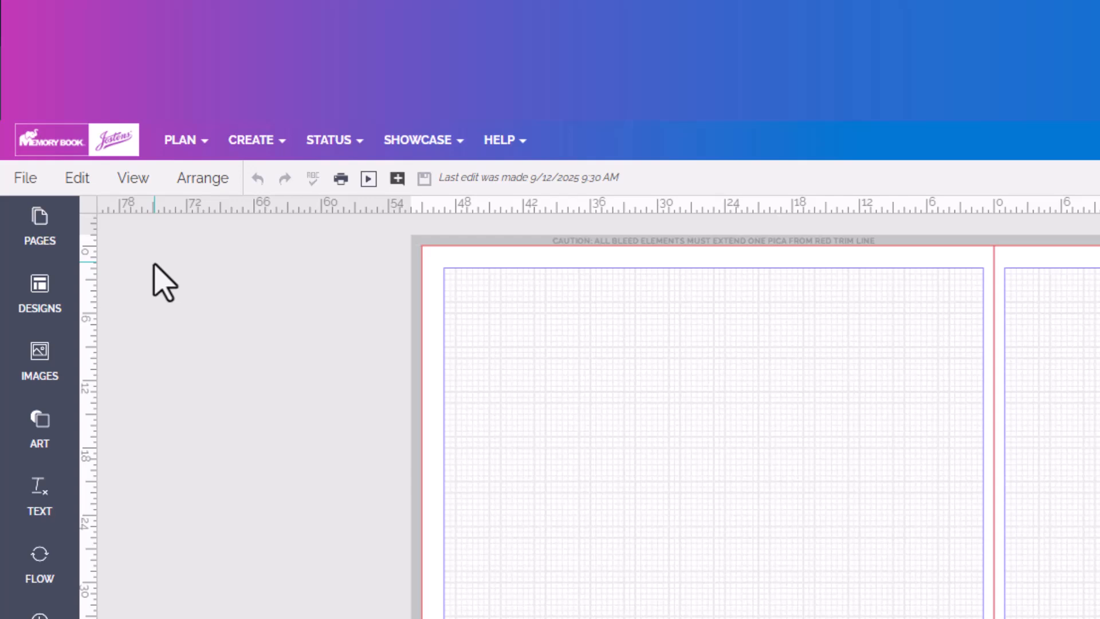
- Switch the spread to the Single Page view and back to Facing Pages
{"action": "left_click", "coordinate": [76, 179]}
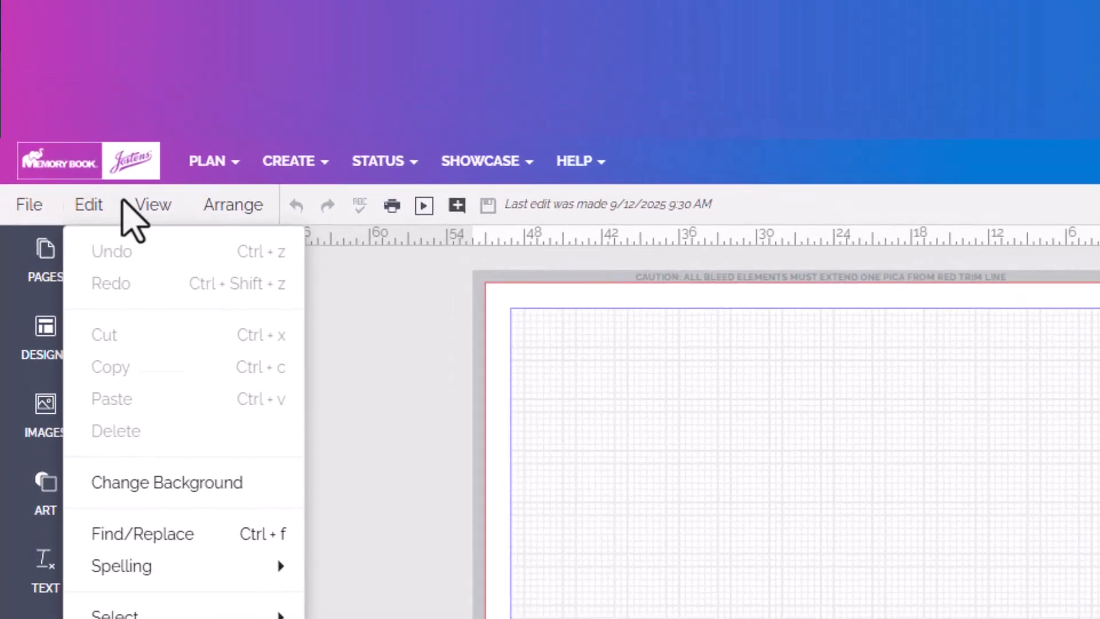
{"action": "mouse_move", "coordinate": [141, 201]}
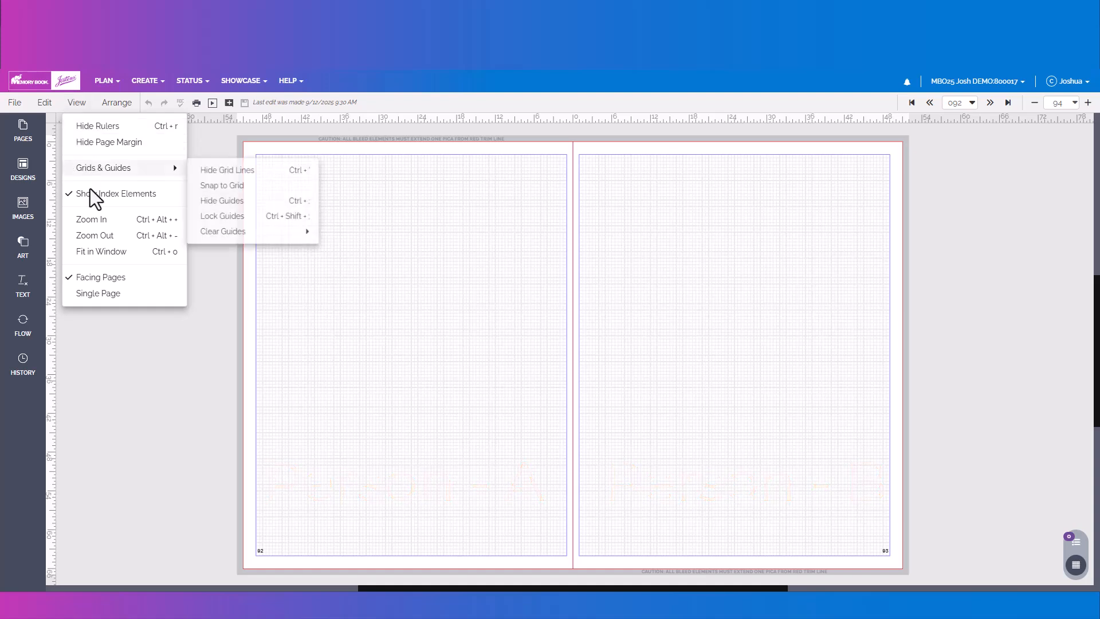
{"action": "left_click", "coordinate": [98, 295]}
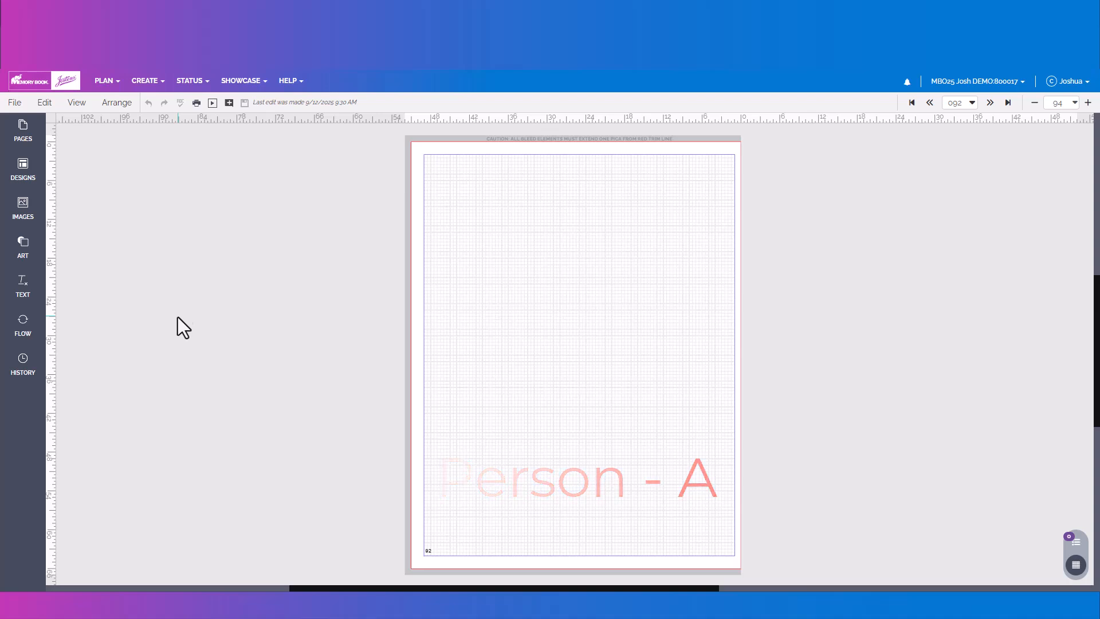
{"action": "left_click", "coordinate": [77, 103]}
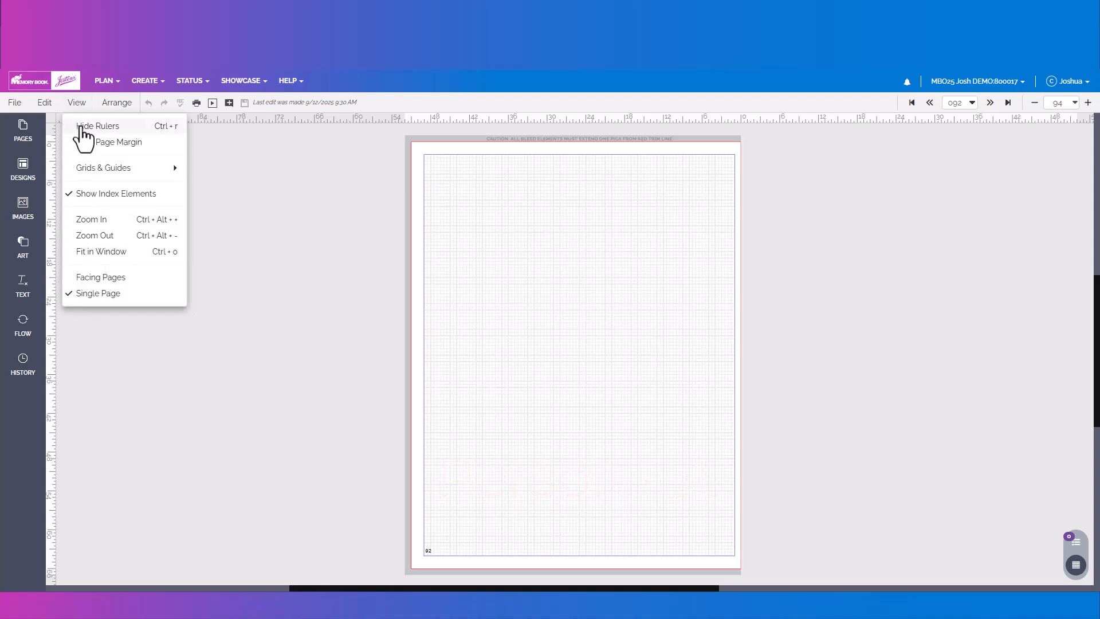
{"action": "left_click", "coordinate": [82, 281]}
- Lock the gray square near the upper edge of page 92 and unlock it again
{"action": "left_click", "coordinate": [118, 104]}
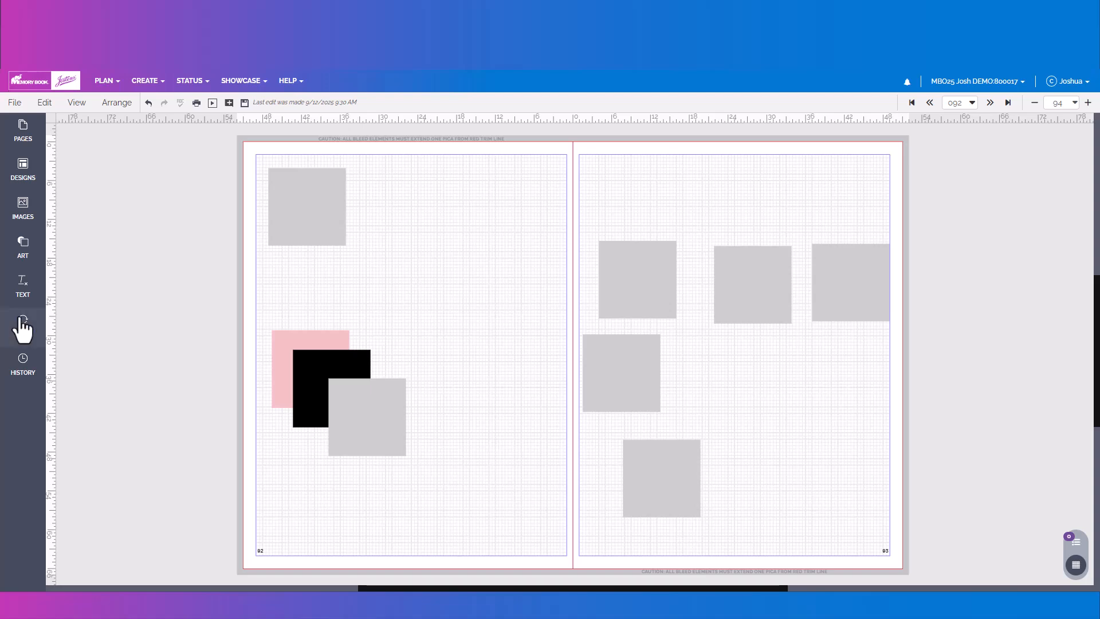
{"action": "left_click", "coordinate": [283, 209]}
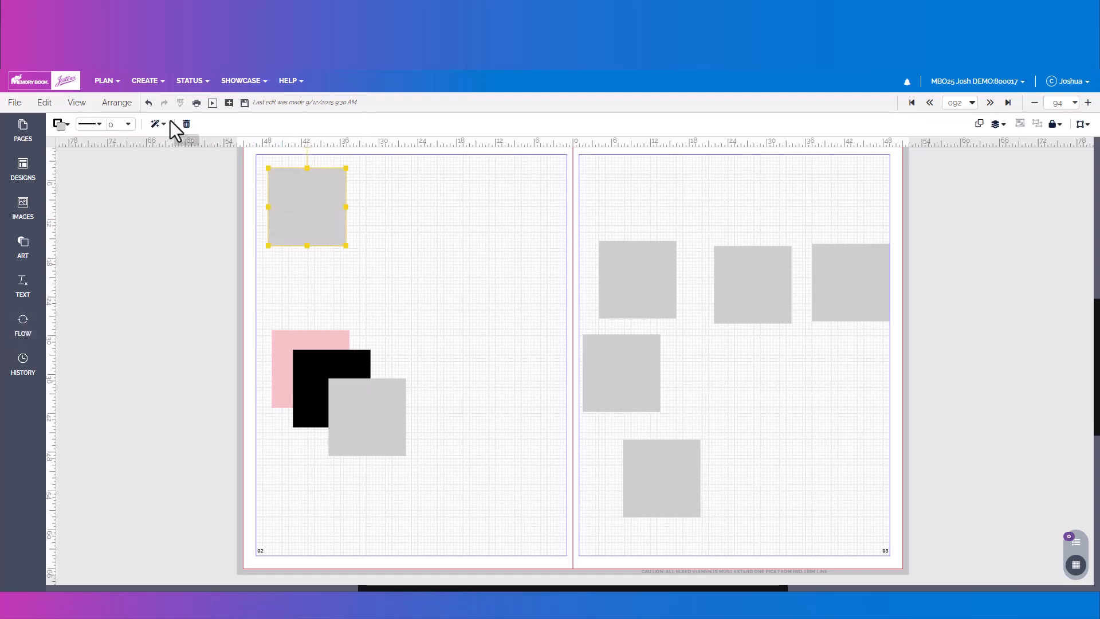
{"action": "left_click", "coordinate": [117, 102]}
{"action": "mouse_move", "coordinate": [131, 127]}
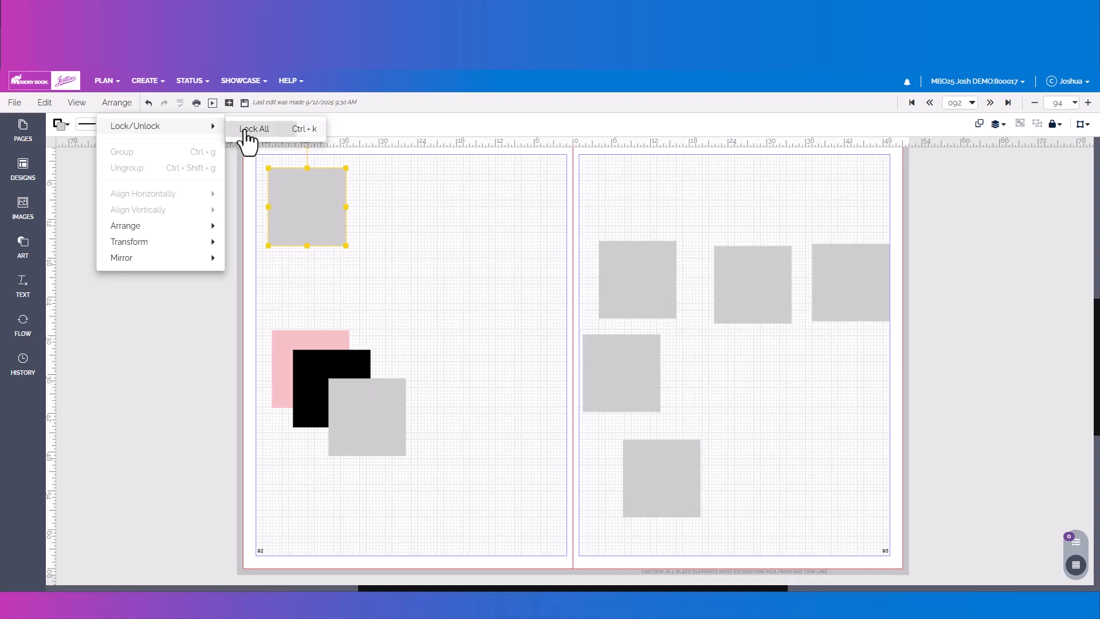
{"action": "left_click", "coordinate": [248, 131]}
{"action": "left_click", "coordinate": [120, 108]}
{"action": "mouse_move", "coordinate": [213, 131]}
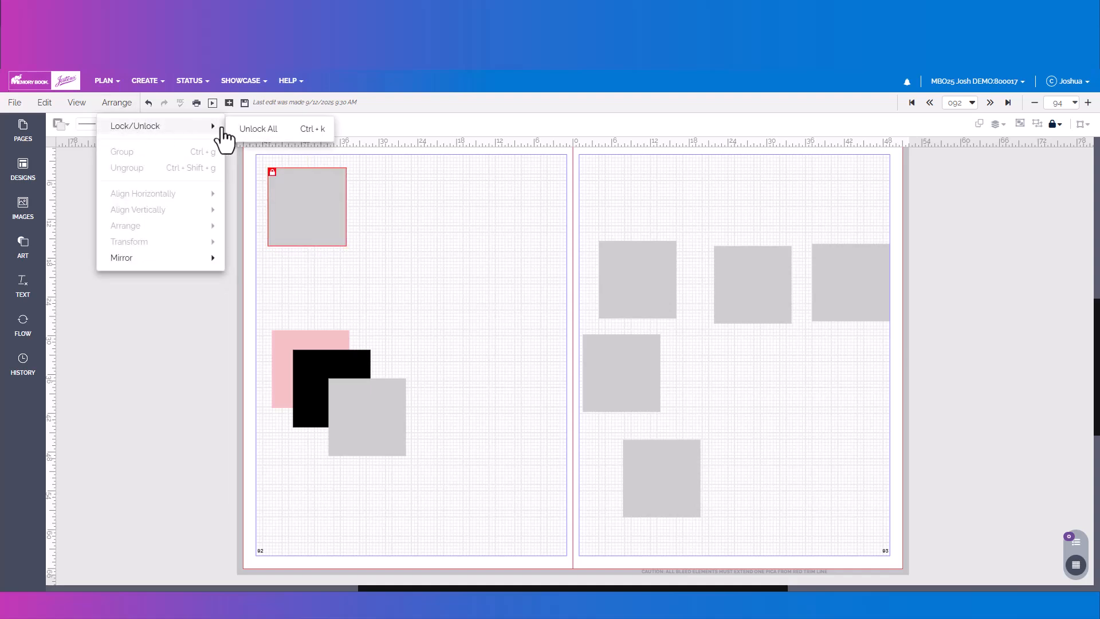
{"action": "left_click", "coordinate": [255, 131]}
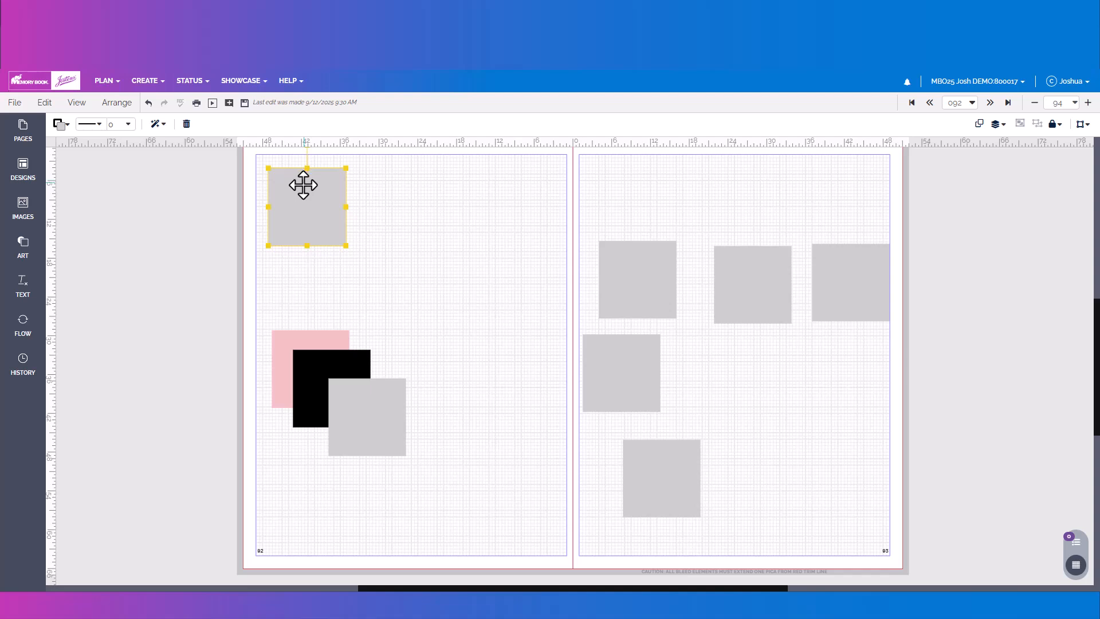
- Group the overlapping pink, black and gray squares on page 92 and ungroup them again
{"action": "left_click_drag", "start_coordinate": [247, 311], "coordinate": [414, 463]}
{"action": "left_click", "coordinate": [117, 103]}
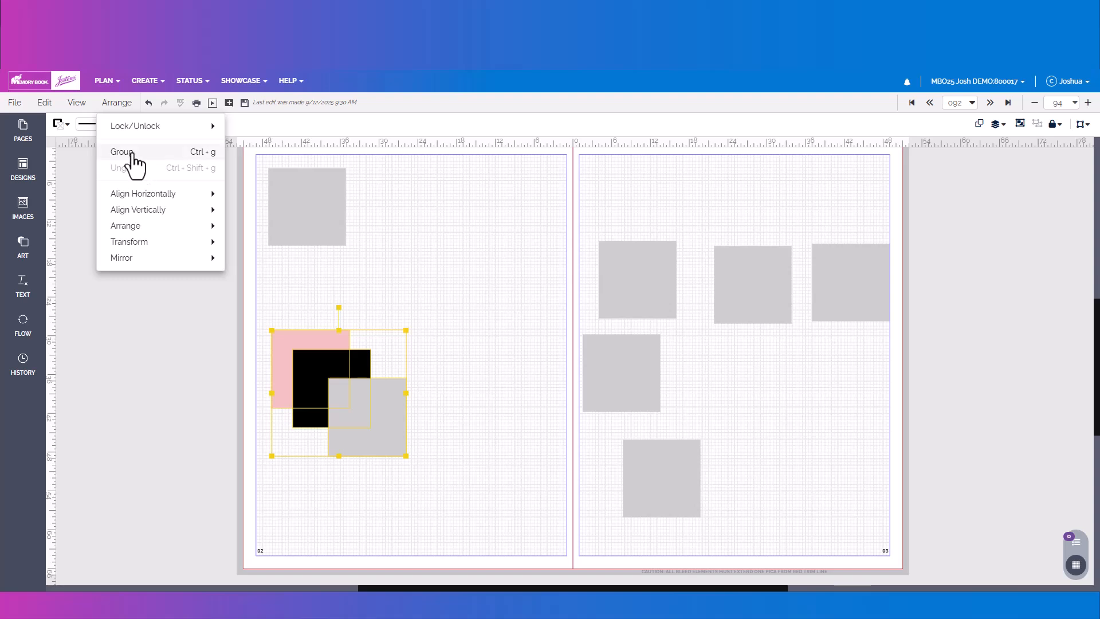
{"action": "left_click", "coordinate": [132, 154]}
{"action": "left_click", "coordinate": [117, 103]}
{"action": "left_click", "coordinate": [129, 169]}
- Align the upper row of three gray squares on page 93 vertically by their top edges
{"action": "left_click_drag", "start_coordinate": [555, 227], "coordinate": [910, 319]}
{"action": "left_click", "coordinate": [117, 103]}
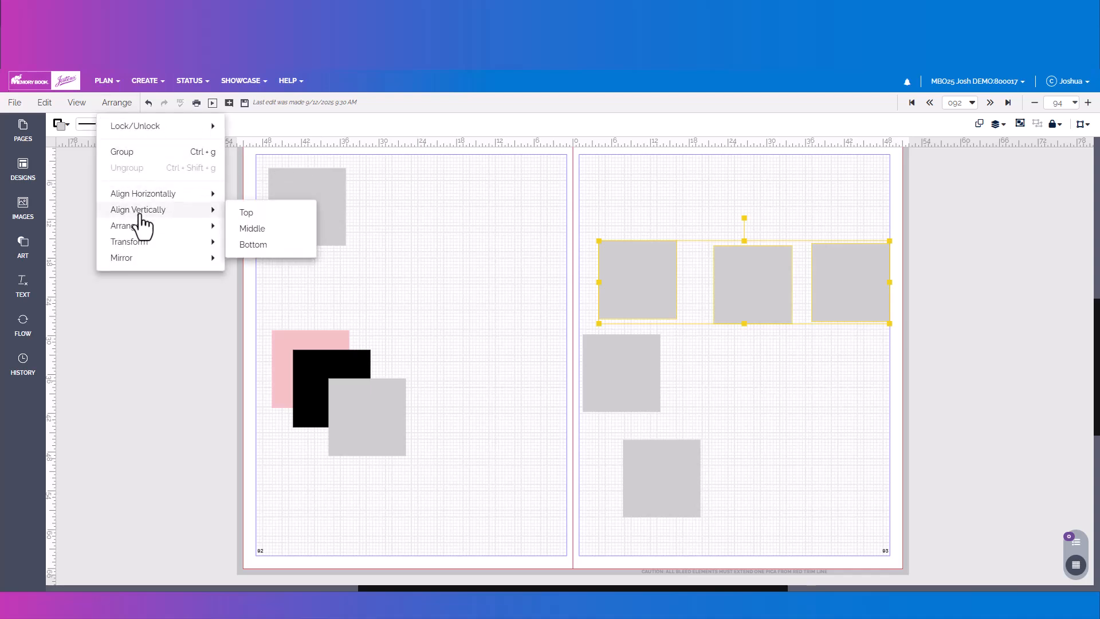
{"action": "mouse_move", "coordinate": [160, 226]}
{"action": "mouse_move", "coordinate": [160, 194]}
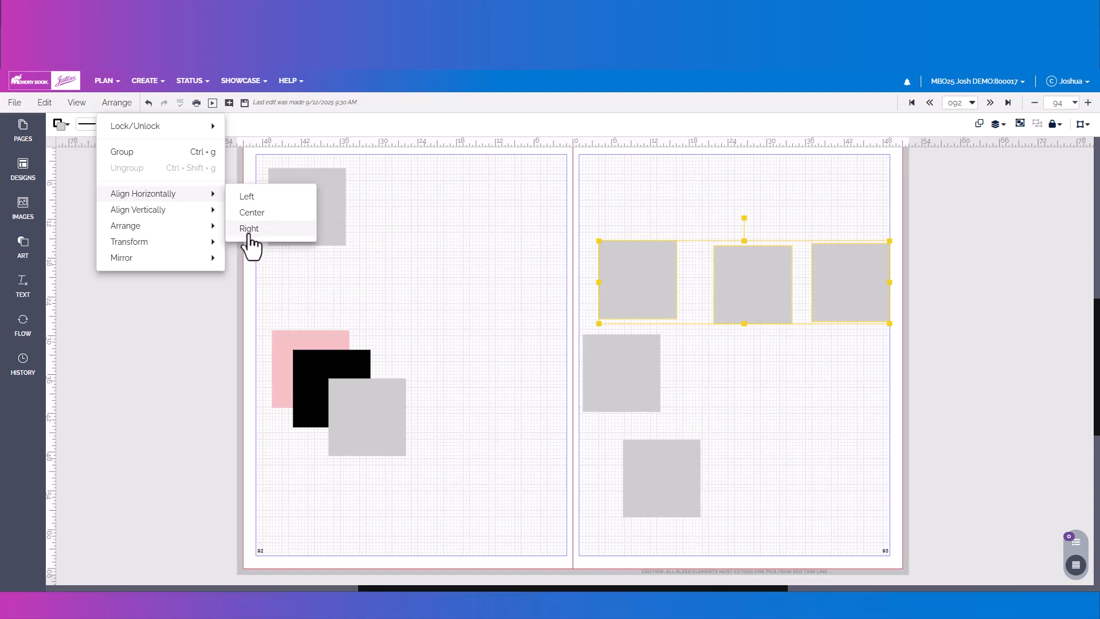
{"action": "left_click", "coordinate": [246, 213]}
- Align the column of three gray squares along page 93's inner side vertically to the bottom
{"action": "left_click_drag", "start_coordinate": [554, 251], "coordinate": [710, 522]}
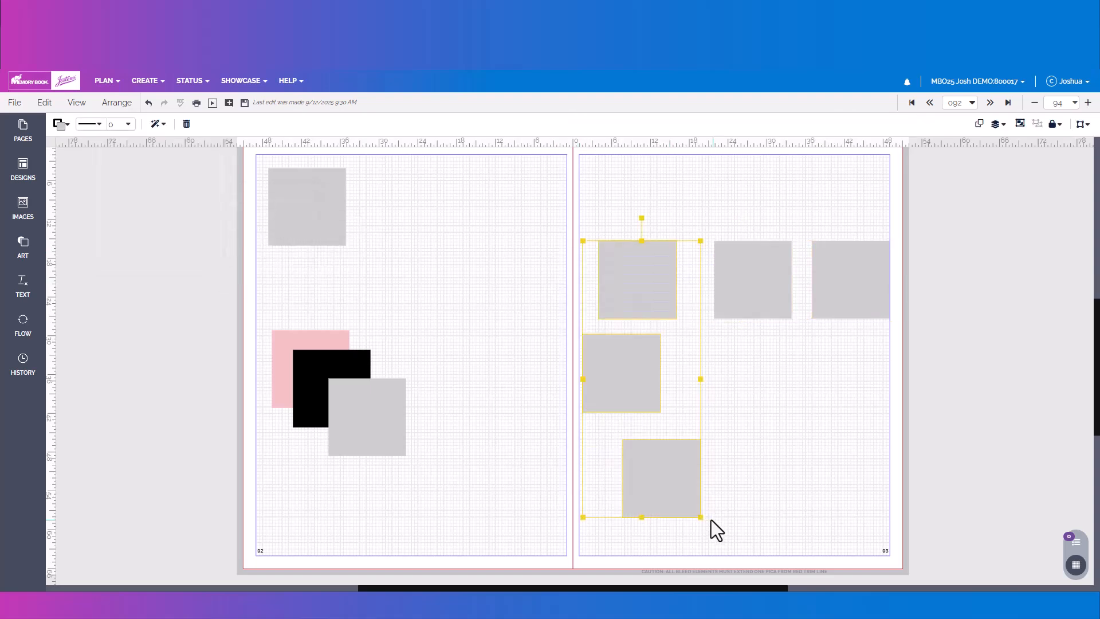
{"action": "left_click", "coordinate": [118, 103]}
{"action": "mouse_move", "coordinate": [157, 228]}
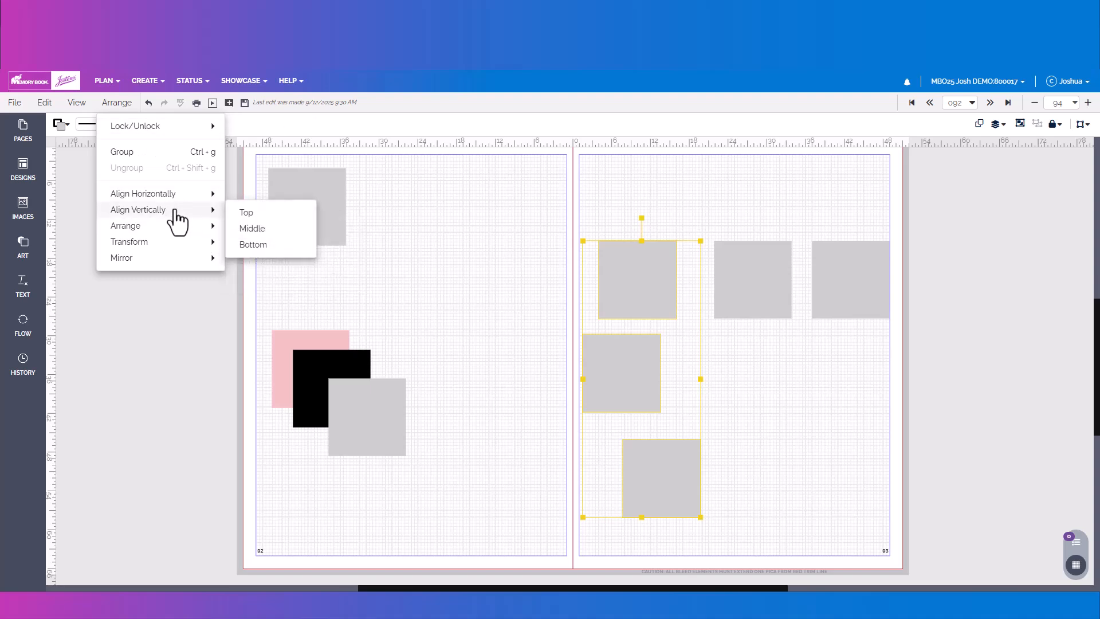
{"action": "left_click", "coordinate": [252, 247]}
- Send the gray square in page 92's overlapping stack backward one level, behind the black square
{"action": "left_click", "coordinate": [372, 411]}
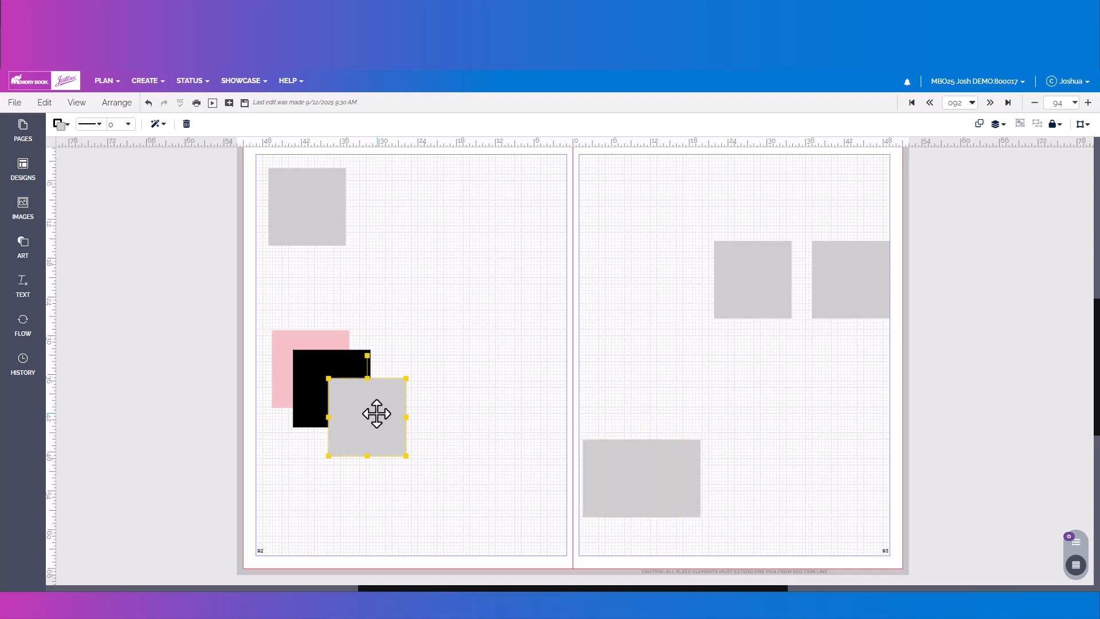
{"action": "left_click", "coordinate": [117, 103]}
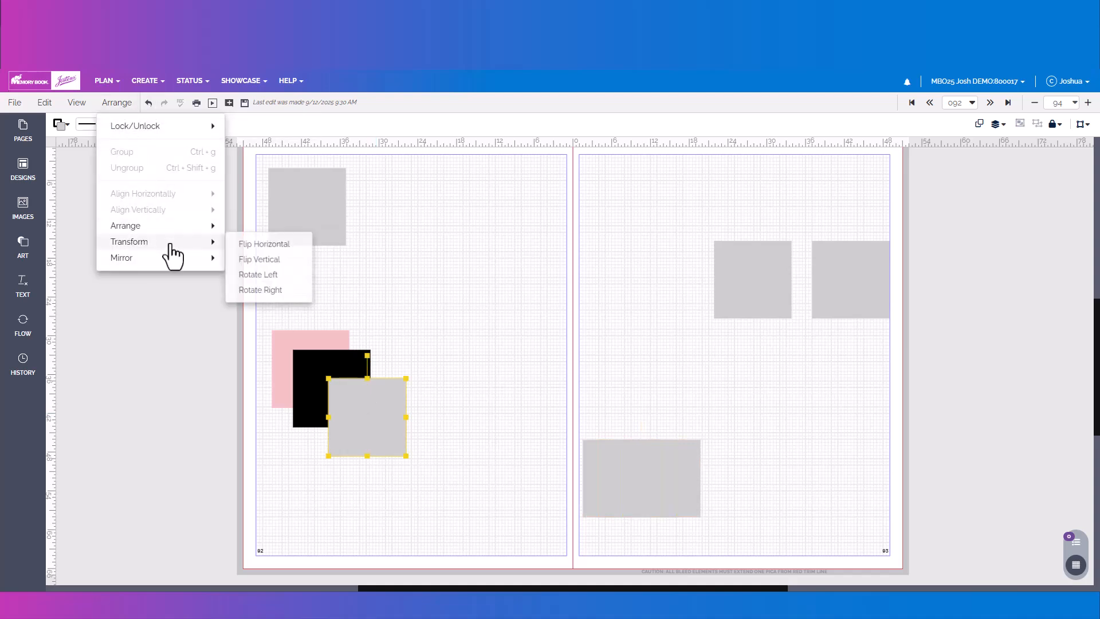
{"action": "mouse_move", "coordinate": [169, 226]}
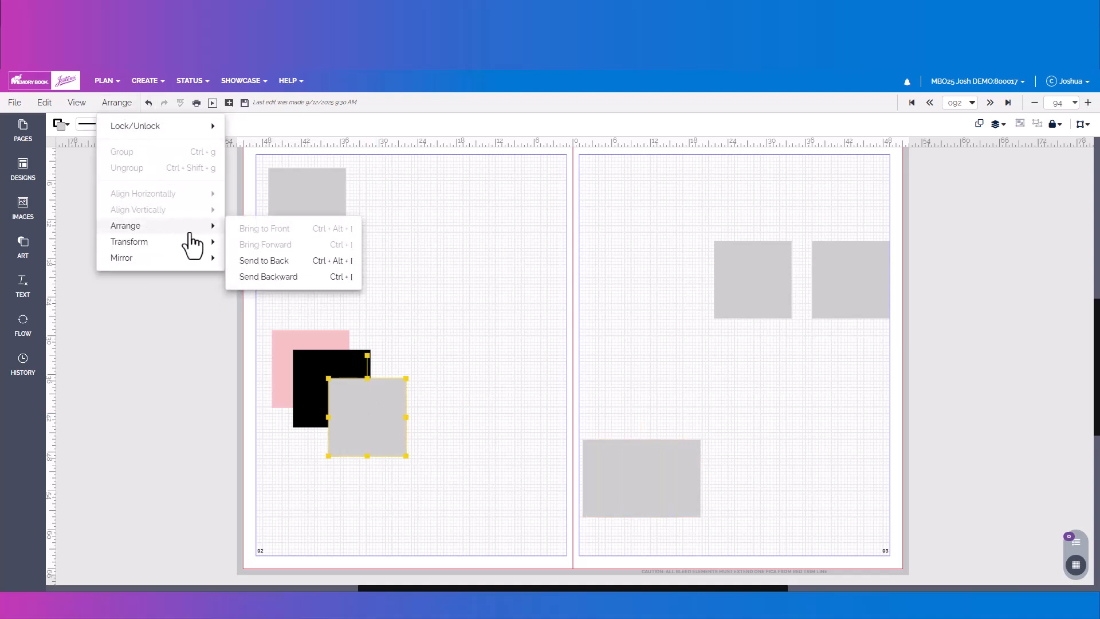
{"action": "left_click", "coordinate": [263, 279]}
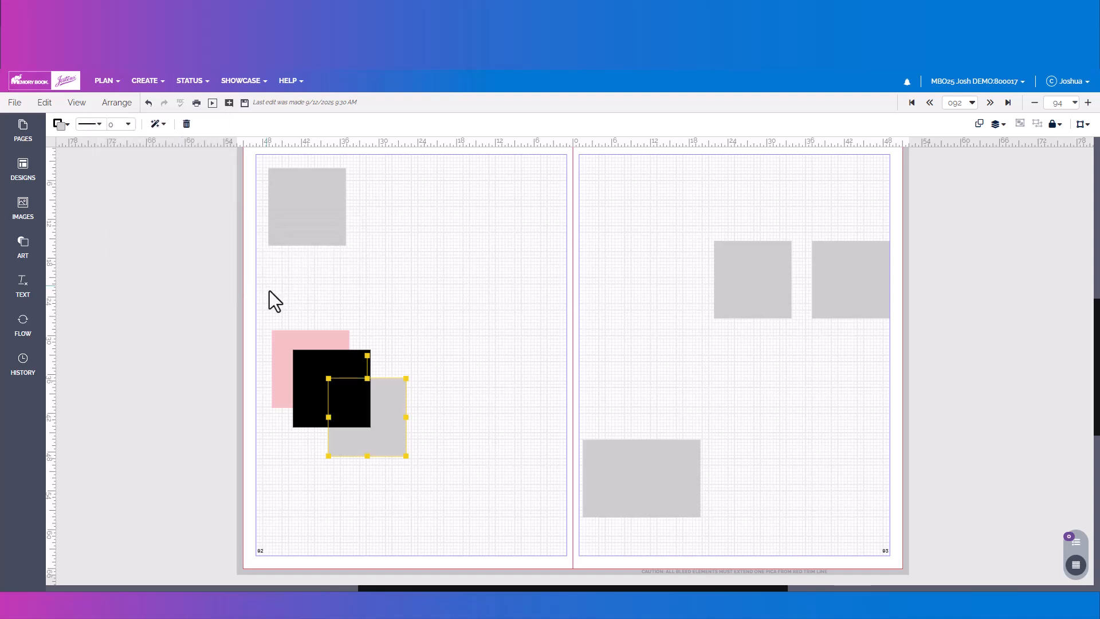
- Bring the pink square in page 92's overlapping stack to the front
{"action": "left_click", "coordinate": [300, 340]}
{"action": "left_click", "coordinate": [117, 103]}
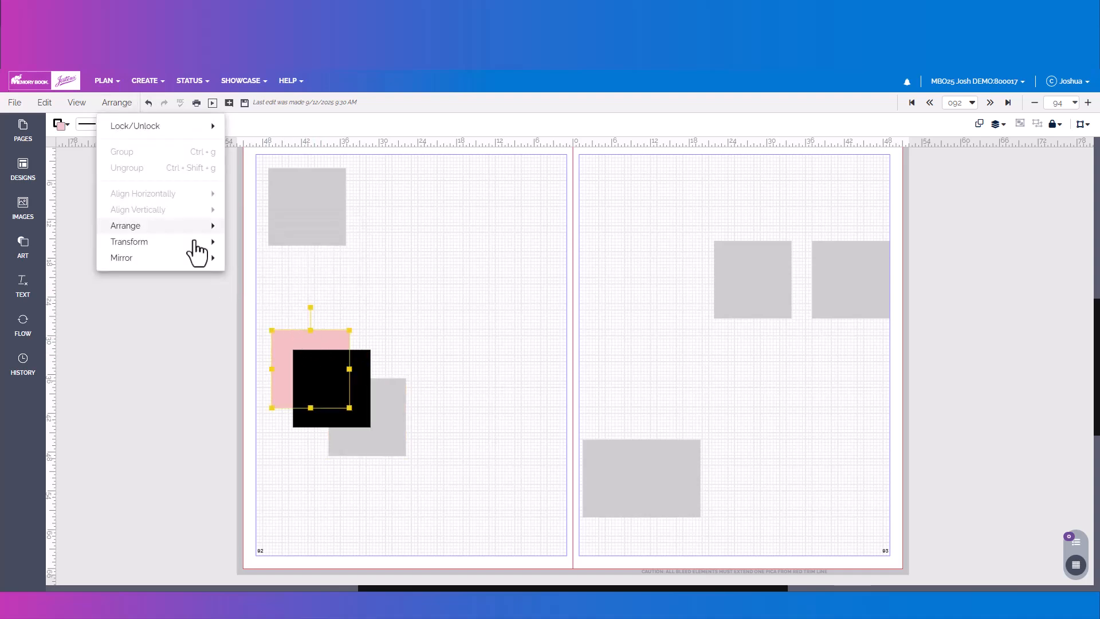
{"action": "mouse_move", "coordinate": [185, 227]}
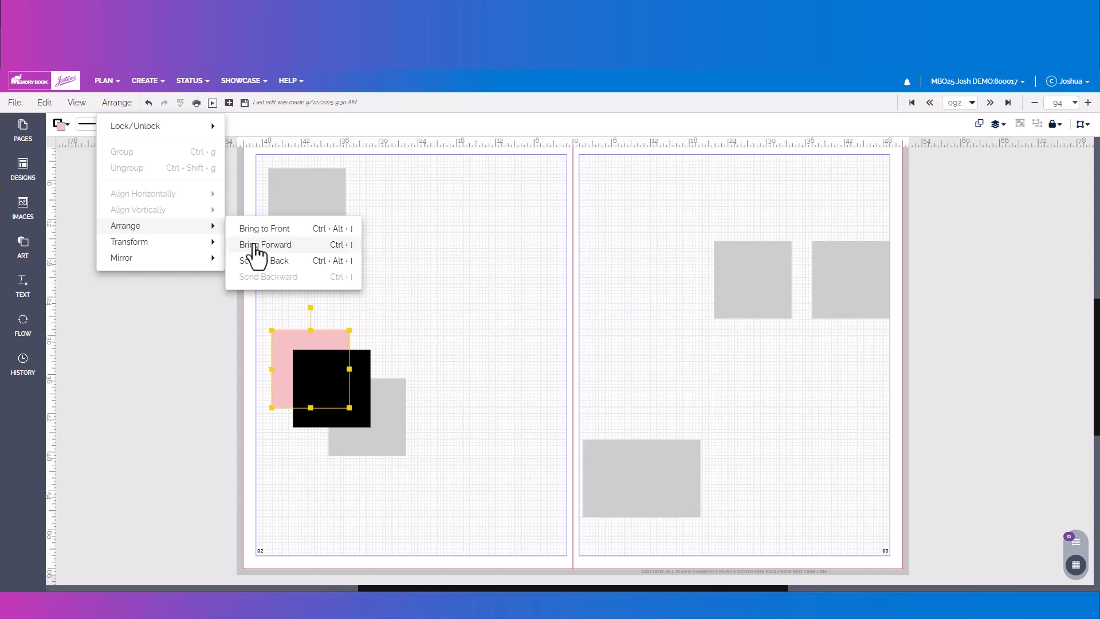
{"action": "left_click", "coordinate": [255, 230]}
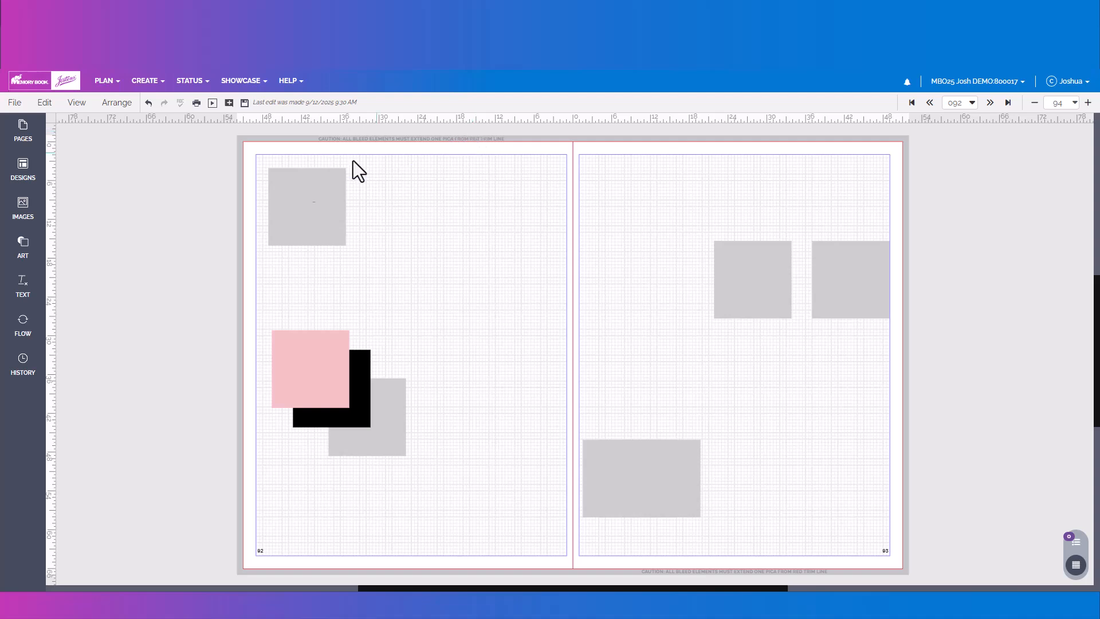
- Place ruler guides along the left, top and right edges of the upper gray square on page 92
{"action": "left_click_drag", "start_coordinate": [50, 254], "coordinate": [268, 249]}
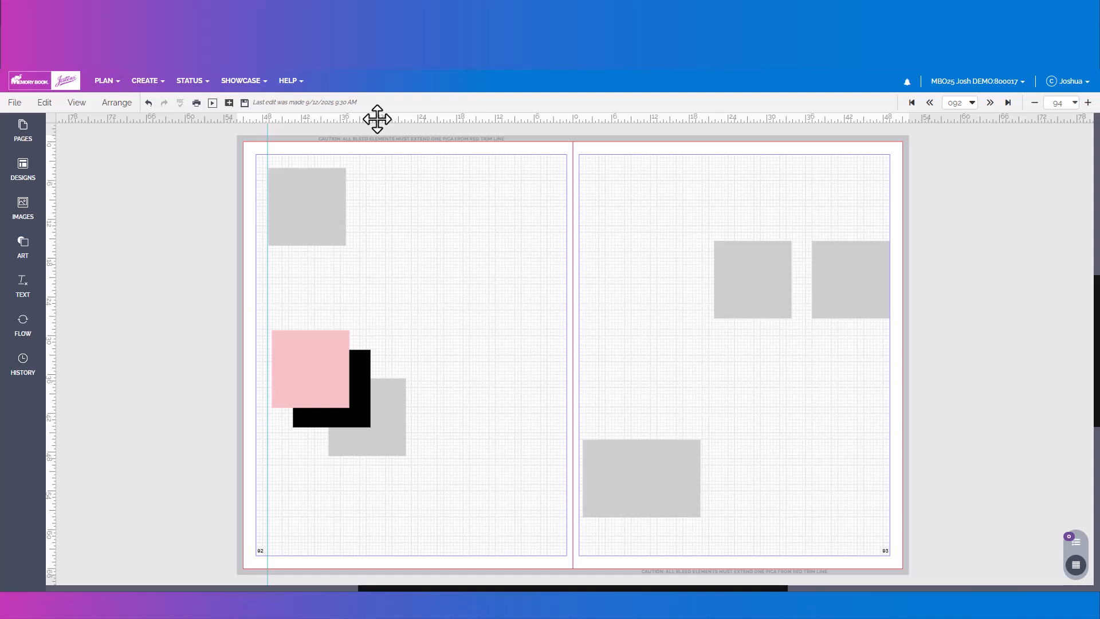
{"action": "left_click_drag", "start_coordinate": [376, 119], "coordinate": [377, 168]}
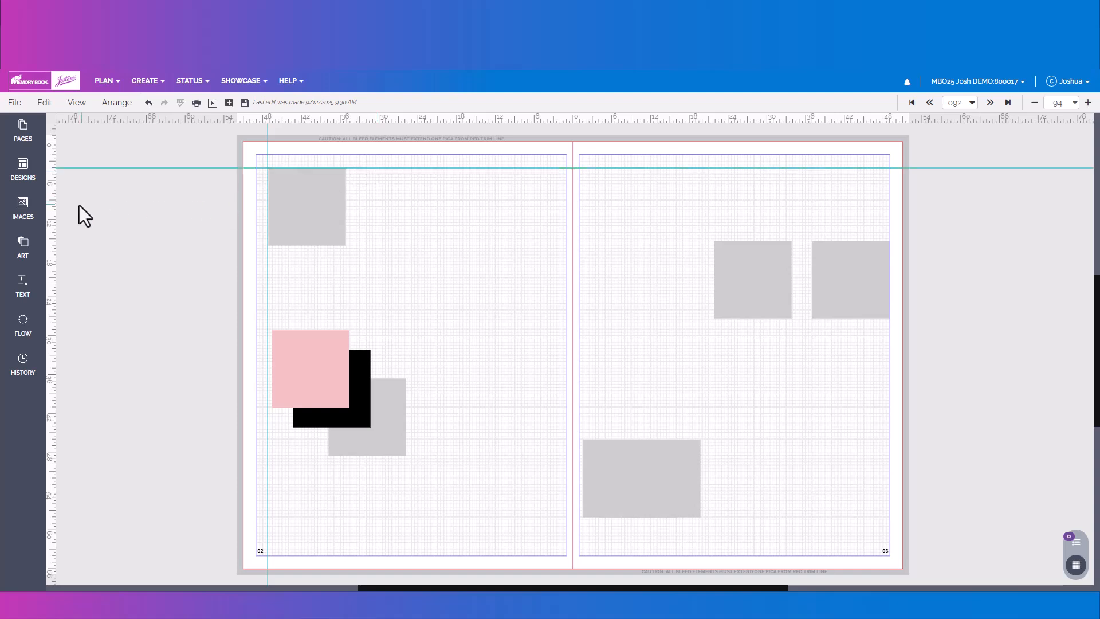
{"action": "left_click_drag", "start_coordinate": [50, 201], "coordinate": [344, 204]}
{"action": "left_click", "coordinate": [163, 168]}
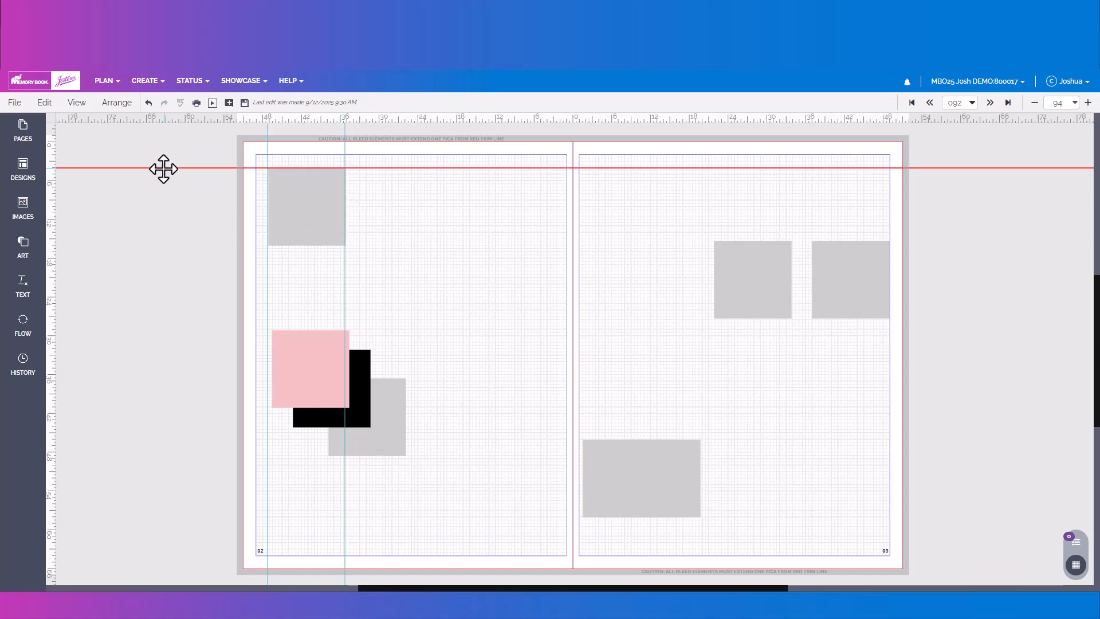
- Clear all ruler guides from the spread
{"action": "left_click", "coordinate": [77, 103]}
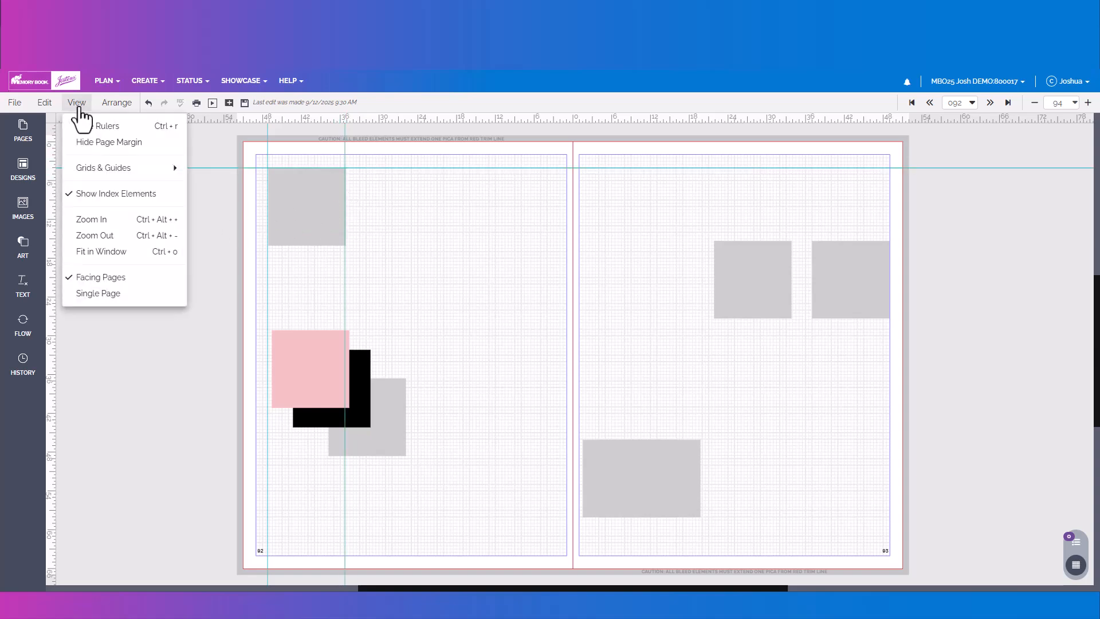
{"action": "mouse_move", "coordinate": [92, 168]}
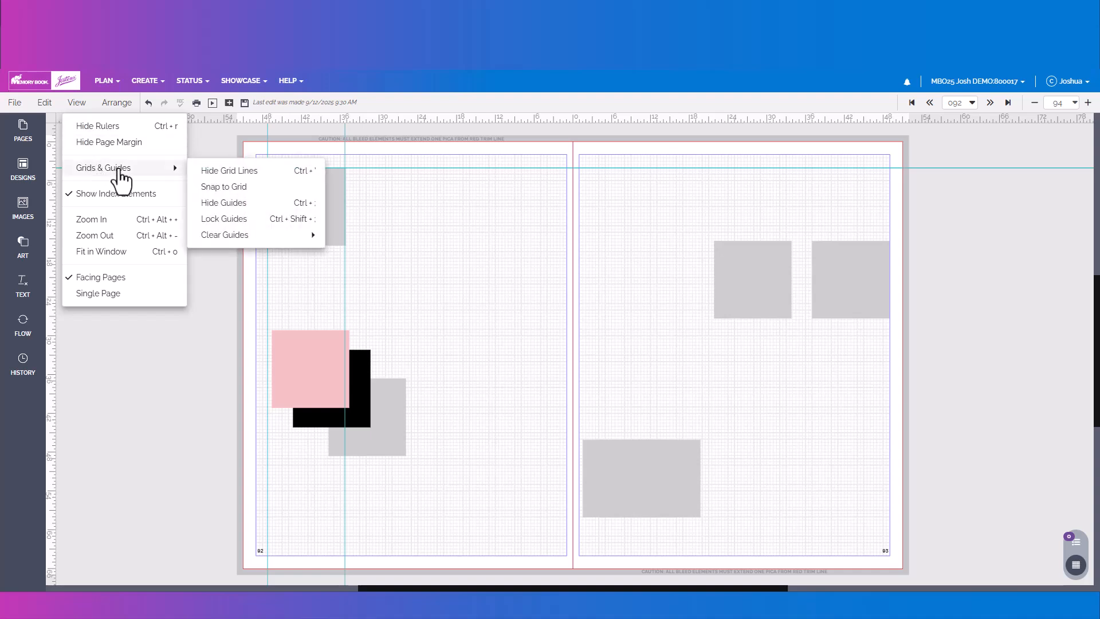
{"action": "mouse_move", "coordinate": [236, 238]}
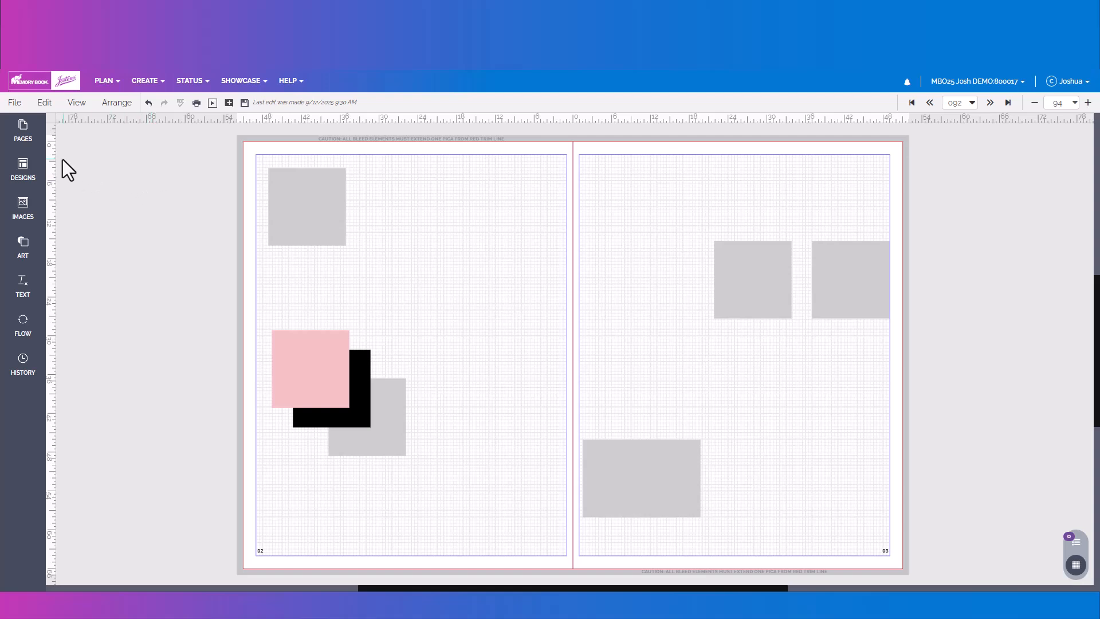
- Browse the yearbook page thumbnails and open the page 088 spread, saving the changes to pages 92–93
{"action": "left_click", "coordinate": [24, 140]}
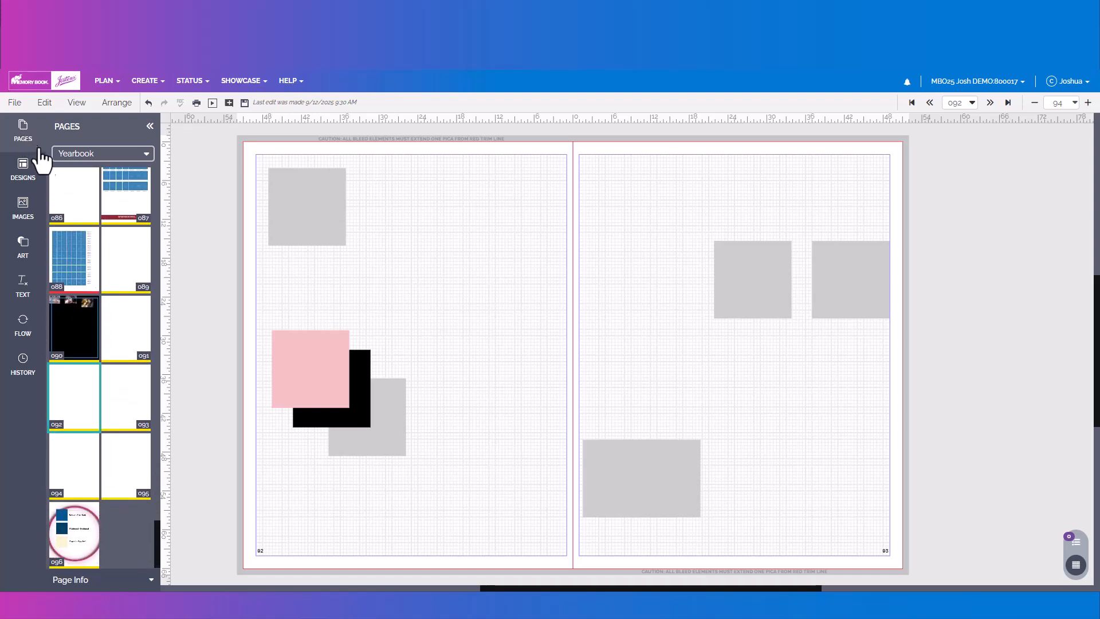
{"action": "scroll", "coordinate": [115, 486], "scroll_direction": "up", "scroll_amount": 10}
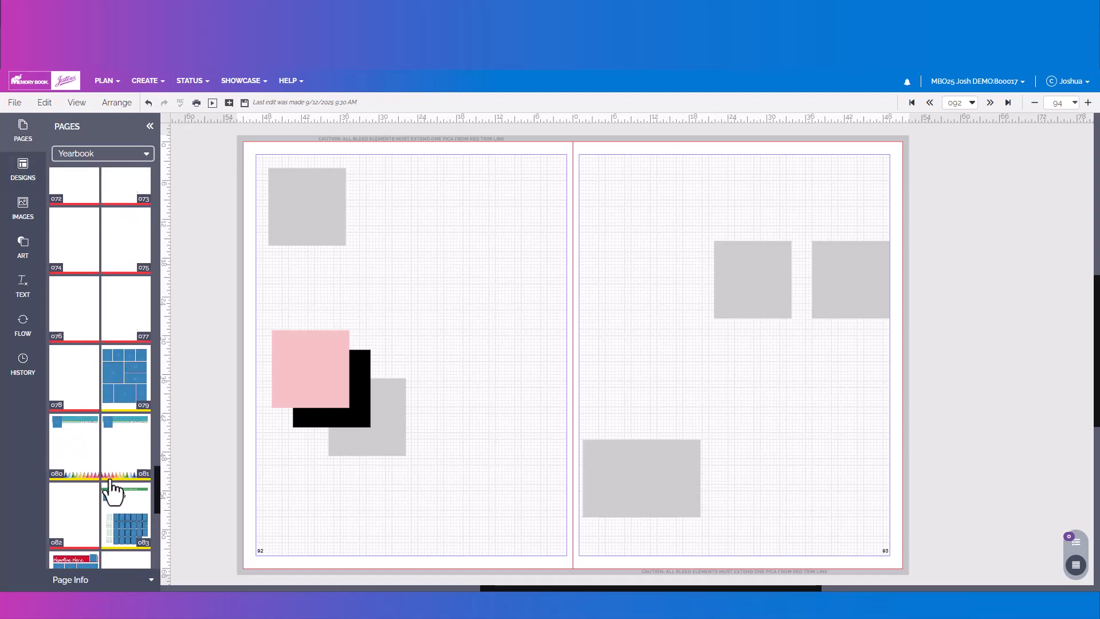
{"action": "scroll", "coordinate": [113, 488], "scroll_direction": "down", "scroll_amount": 10}
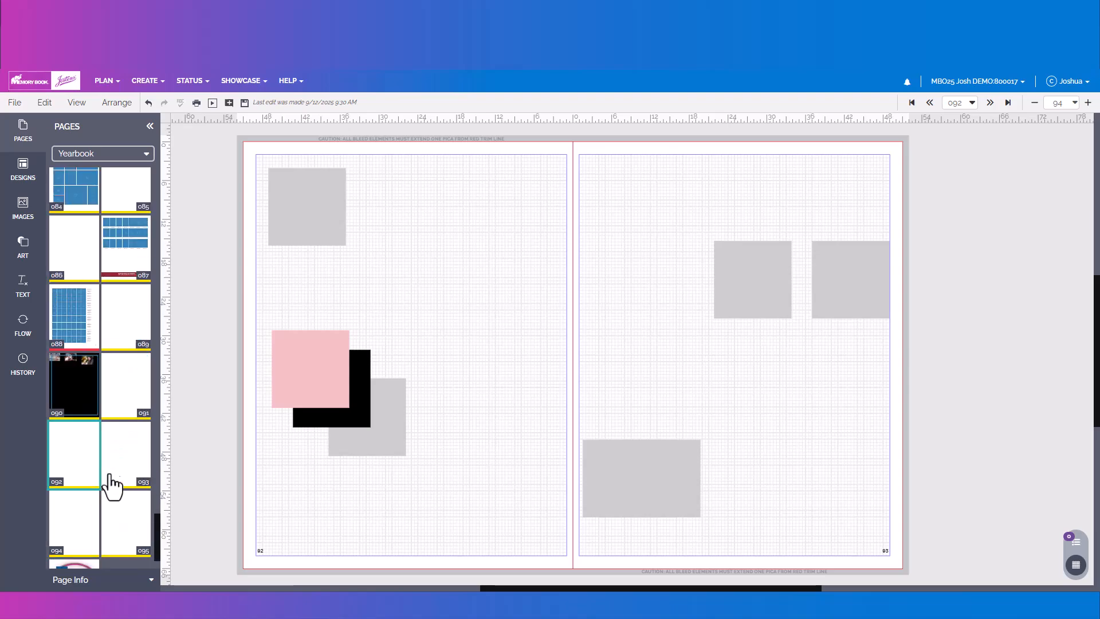
{"action": "left_click", "coordinate": [81, 319]}
{"action": "left_click", "coordinate": [612, 358]}
- Leaf through the neighbouring spreads by their thumbnails and return to pages 92–93
{"action": "left_click", "coordinate": [80, 405]}
{"action": "left_click", "coordinate": [83, 338]}
{"action": "left_click", "coordinate": [80, 286]}
{"action": "left_click", "coordinate": [83, 415]}
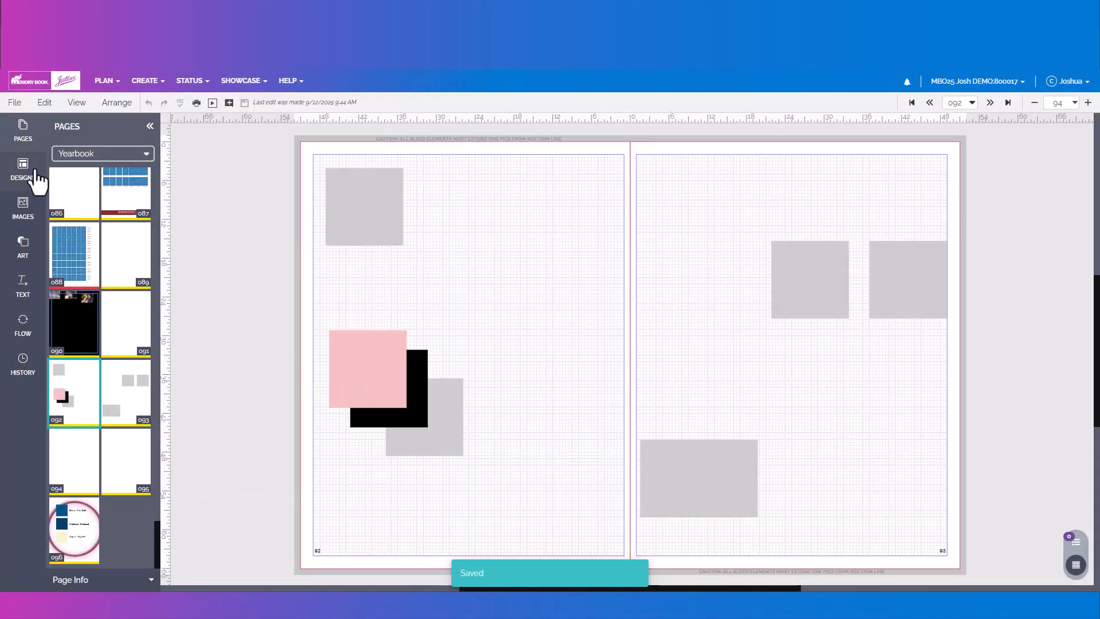
- Browse the design library's categories, looking into the Portrait and Page Surfer groups
{"action": "left_click", "coordinate": [34, 172]}
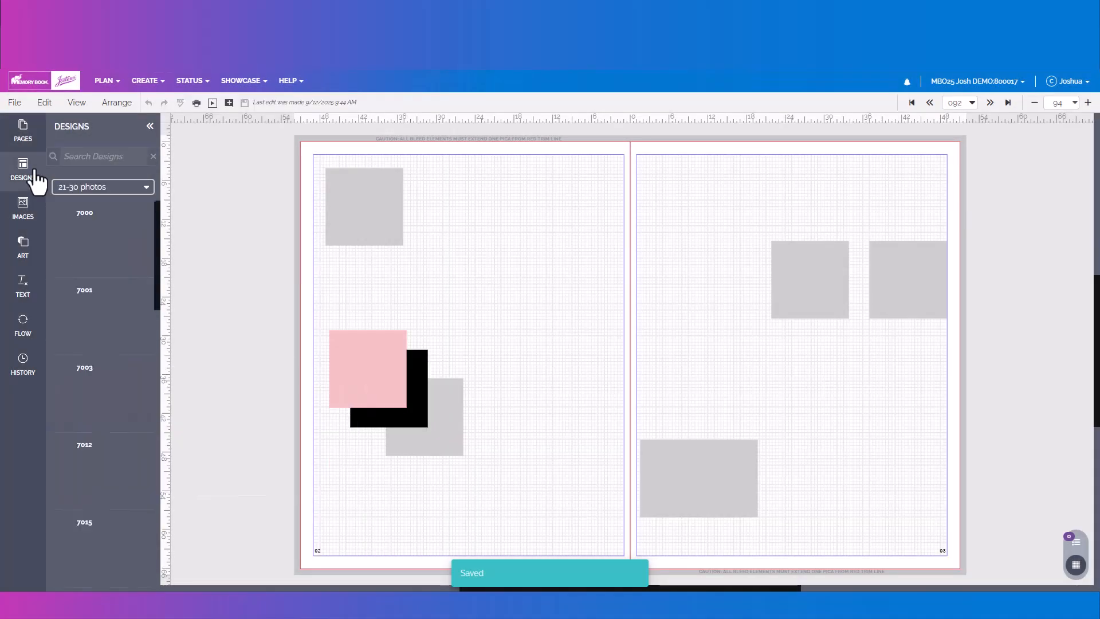
{"action": "left_click", "coordinate": [65, 191]}
{"action": "scroll", "coordinate": [61, 235], "scroll_direction": "up", "scroll_amount": 5}
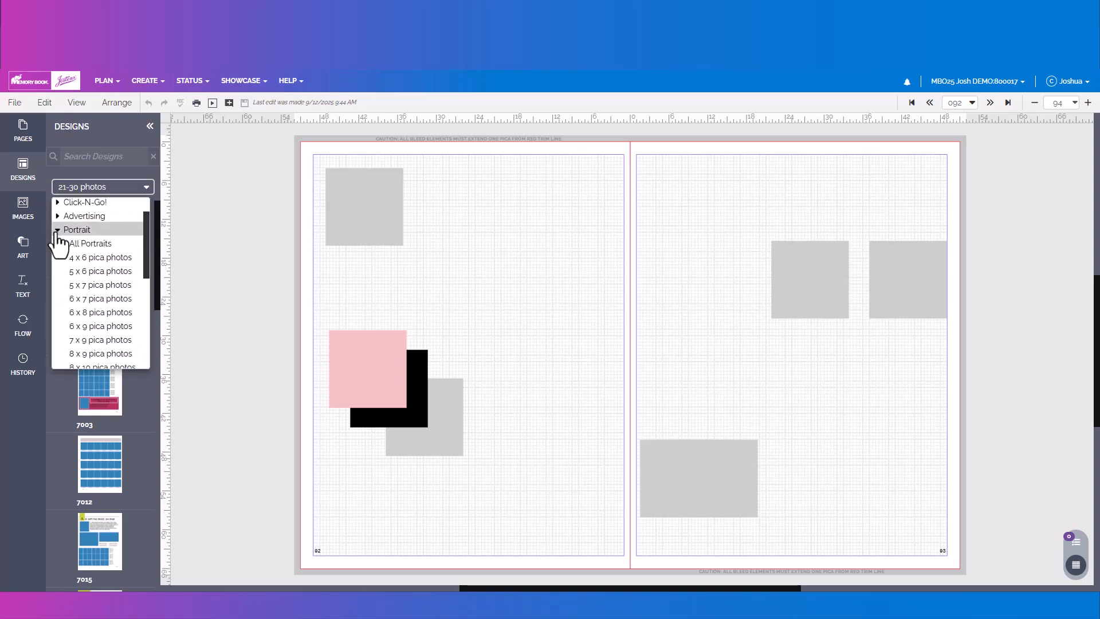
{"action": "left_click", "coordinate": [57, 238]}
{"action": "left_click", "coordinate": [57, 224]}
{"action": "left_click", "coordinate": [58, 224]}
{"action": "left_click", "coordinate": [57, 224]}
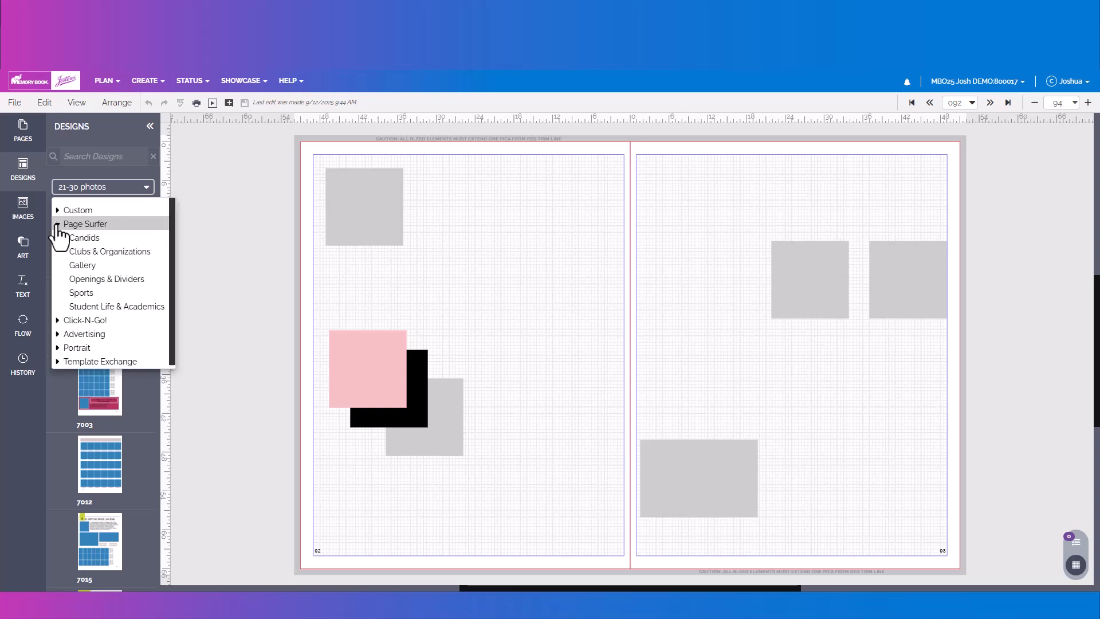
- Open the image library and look through its Portrait and Activity categories
{"action": "left_click", "coordinate": [26, 209]}
{"action": "left_click", "coordinate": [26, 213]}
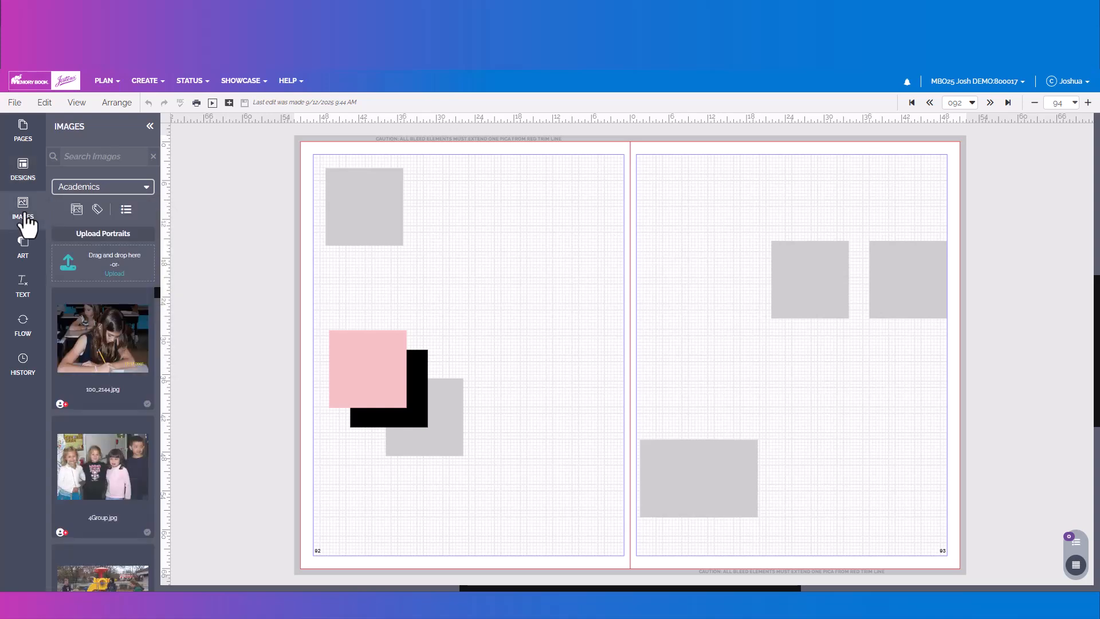
{"action": "left_click", "coordinate": [79, 190]}
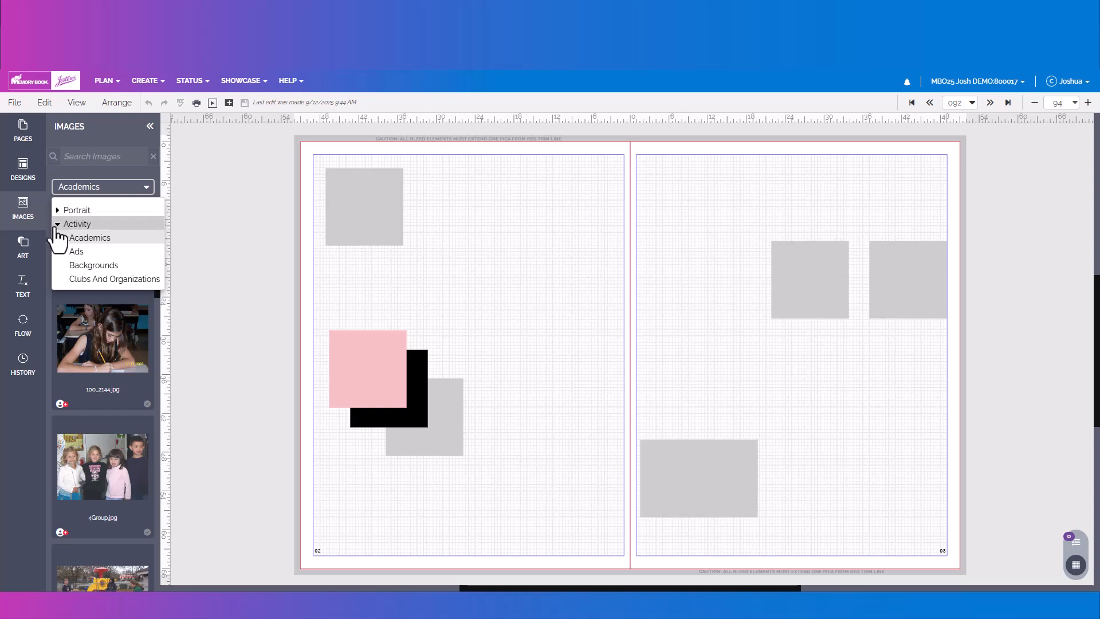
{"action": "left_click", "coordinate": [58, 210]}
{"action": "left_click", "coordinate": [58, 210]}
- Look through the art library's image frames, clipart and shapes
{"action": "left_click", "coordinate": [30, 245]}
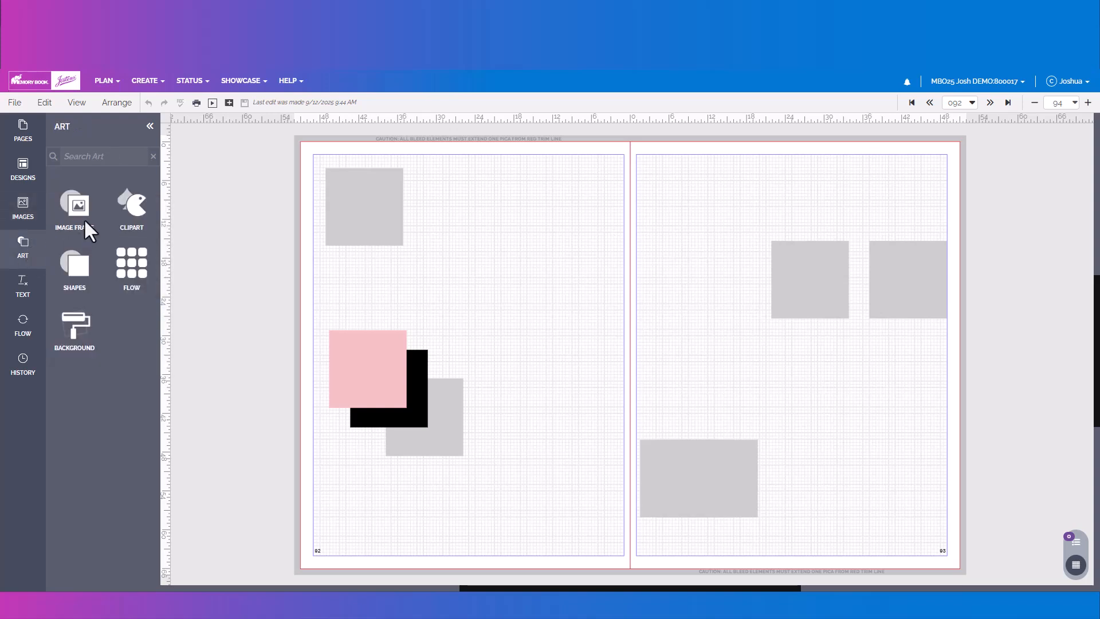
{"action": "left_click", "coordinate": [83, 218]}
{"action": "left_click", "coordinate": [126, 214]}
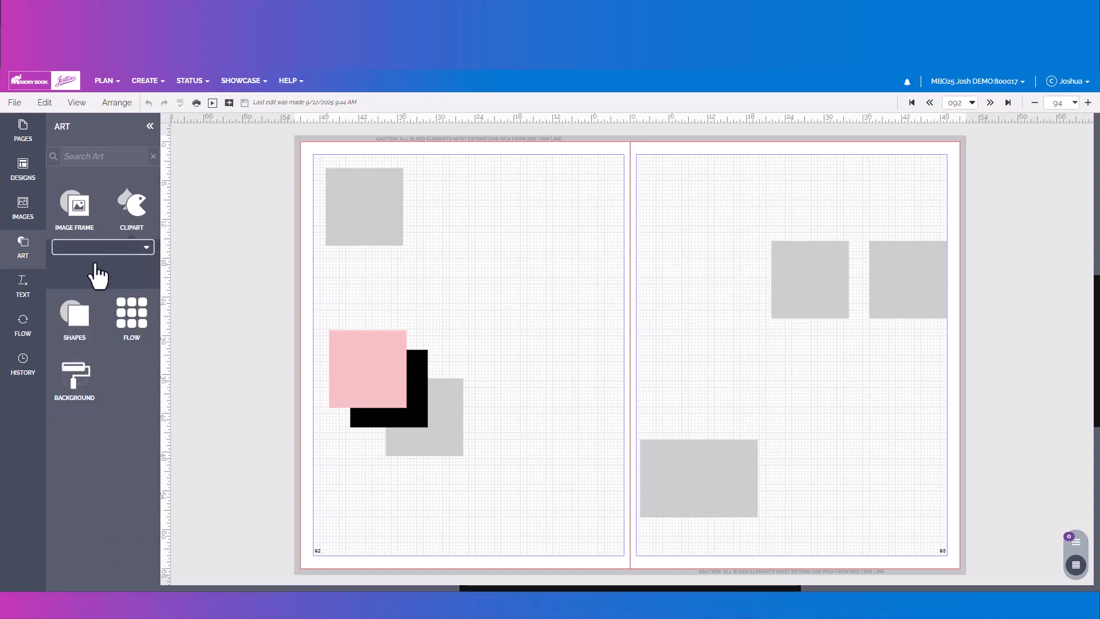
{"action": "left_click", "coordinate": [73, 313]}
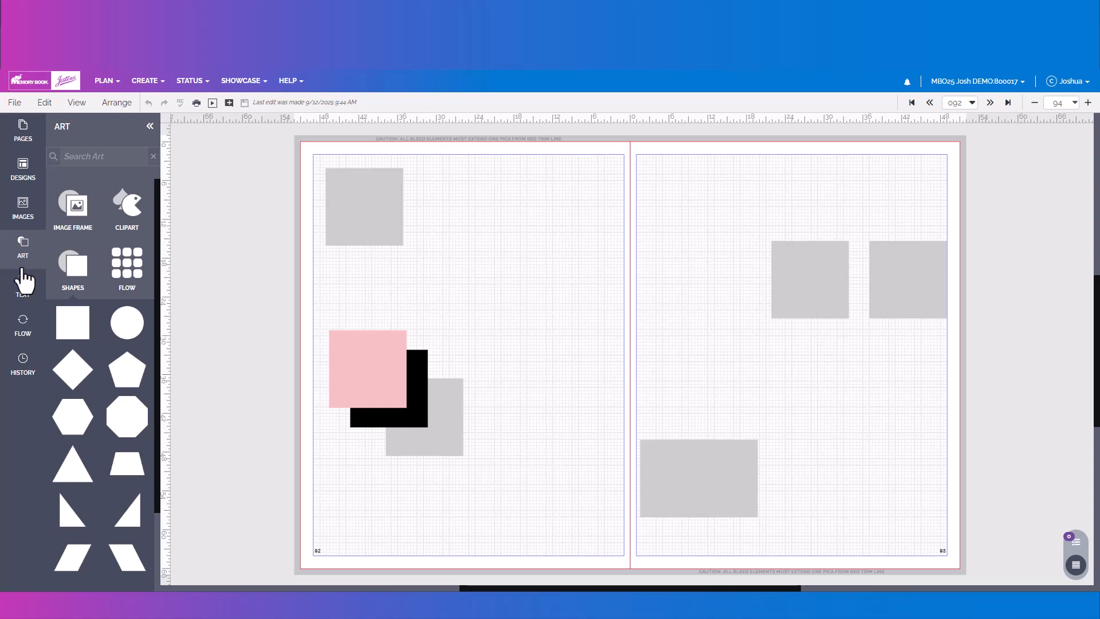
- Place a Headline text box beneath the upper gray square on page 92, and view the image flow options and page history
{"action": "left_click", "coordinate": [23, 294]}
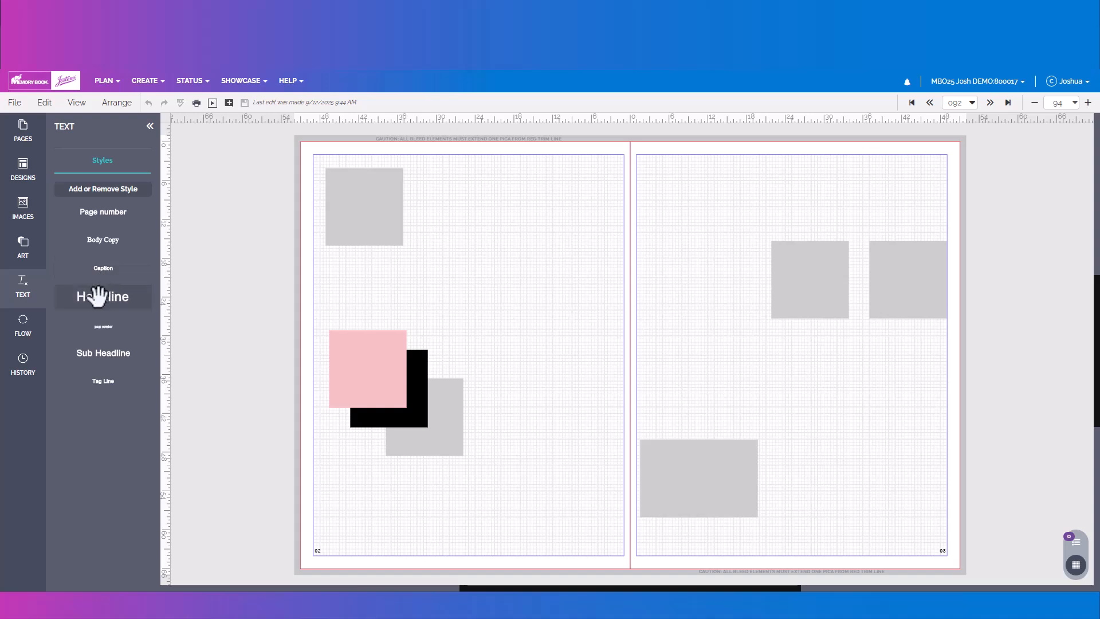
{"action": "left_click_drag", "start_coordinate": [109, 297], "coordinate": [373, 267]}
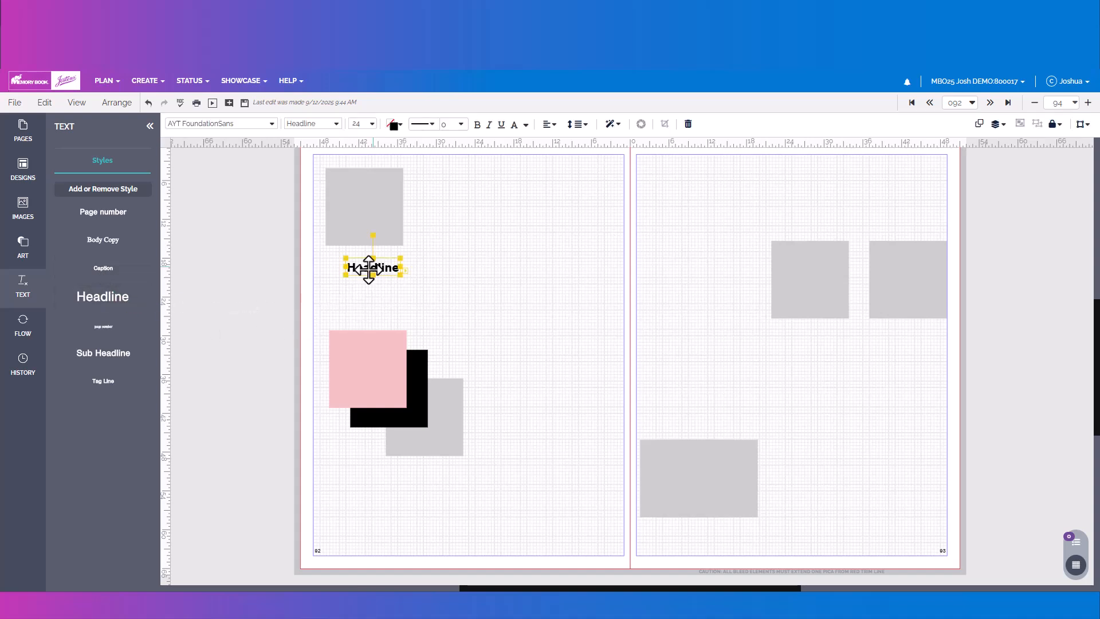
{"action": "left_click", "coordinate": [29, 337]}
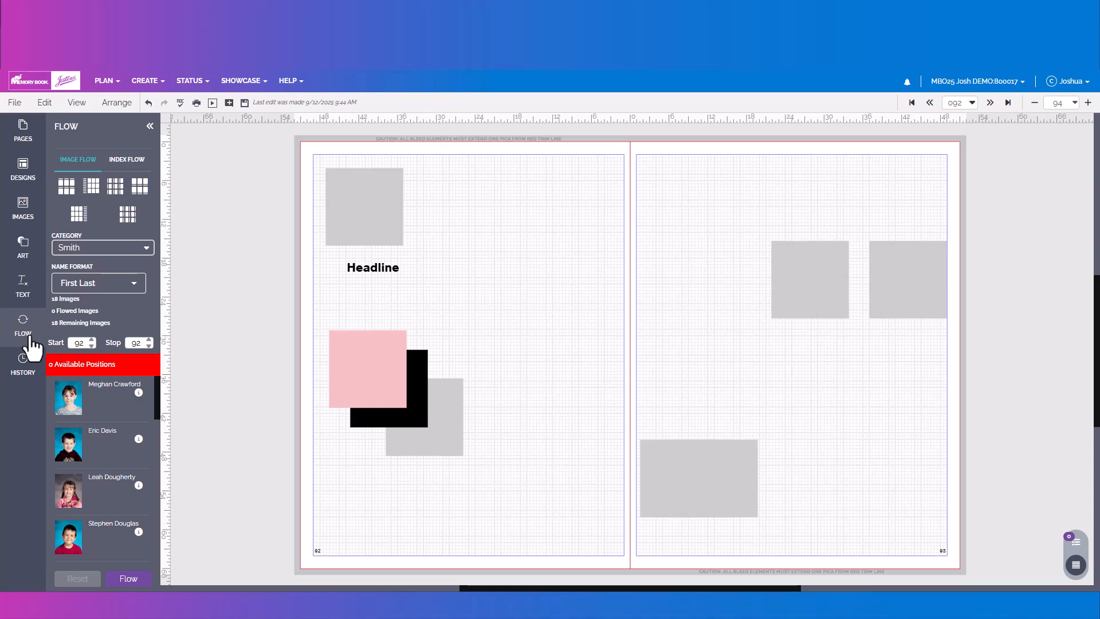
{"action": "left_click", "coordinate": [30, 373]}
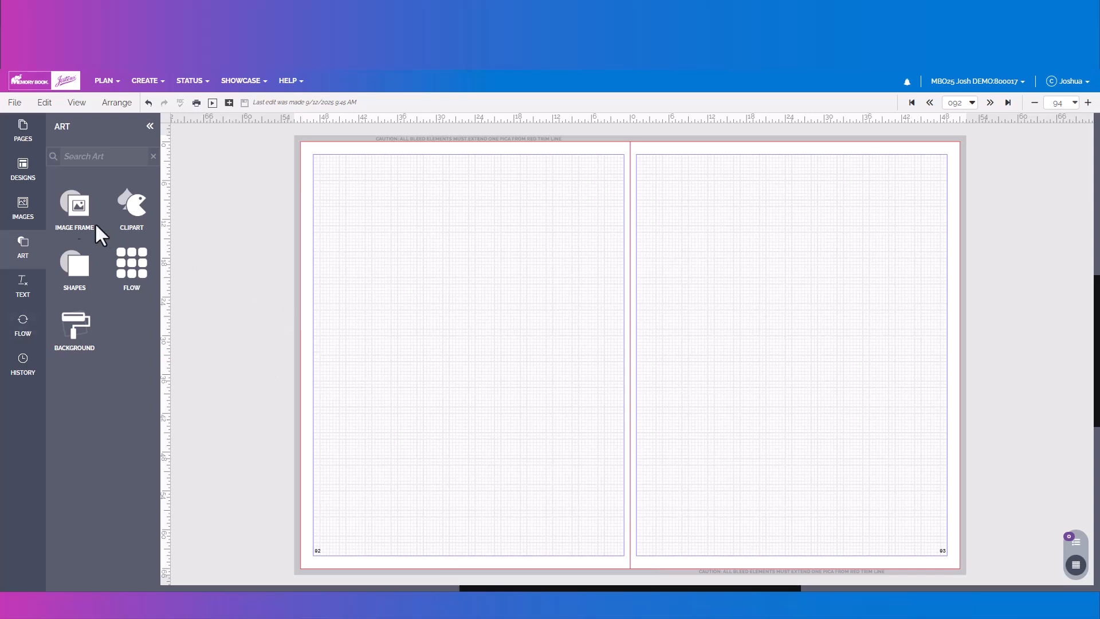
- Add a square image frame at page 92's upper outer corner, a circular frame below it and an enlarged octagonal frame at the upper inner corner
{"action": "left_click", "coordinate": [78, 212]}
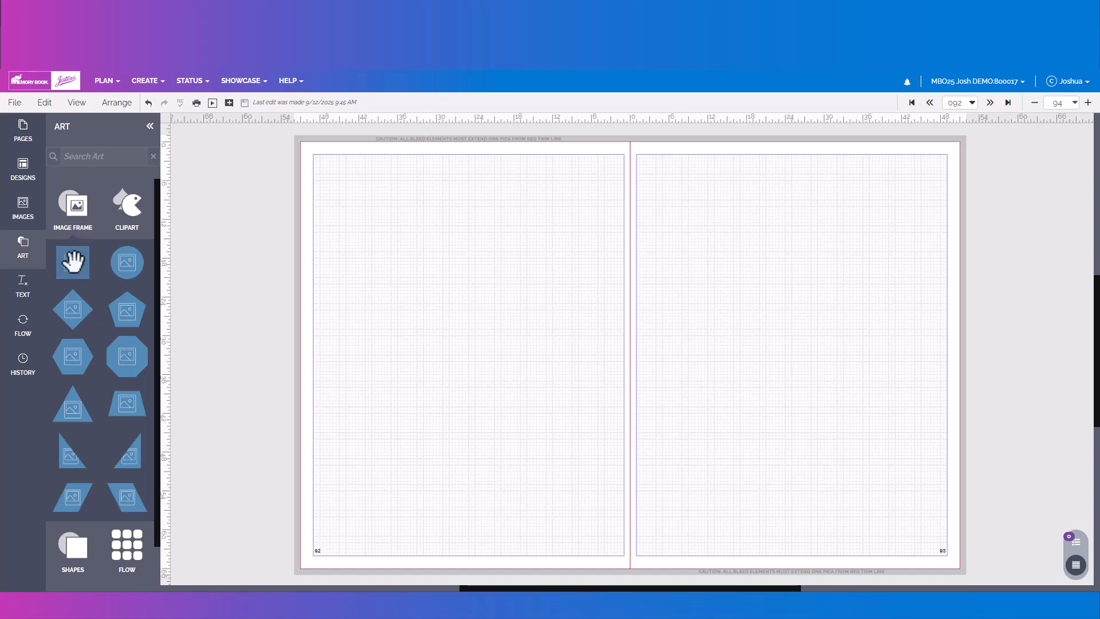
{"action": "left_click_drag", "start_coordinate": [73, 261], "coordinate": [355, 192]}
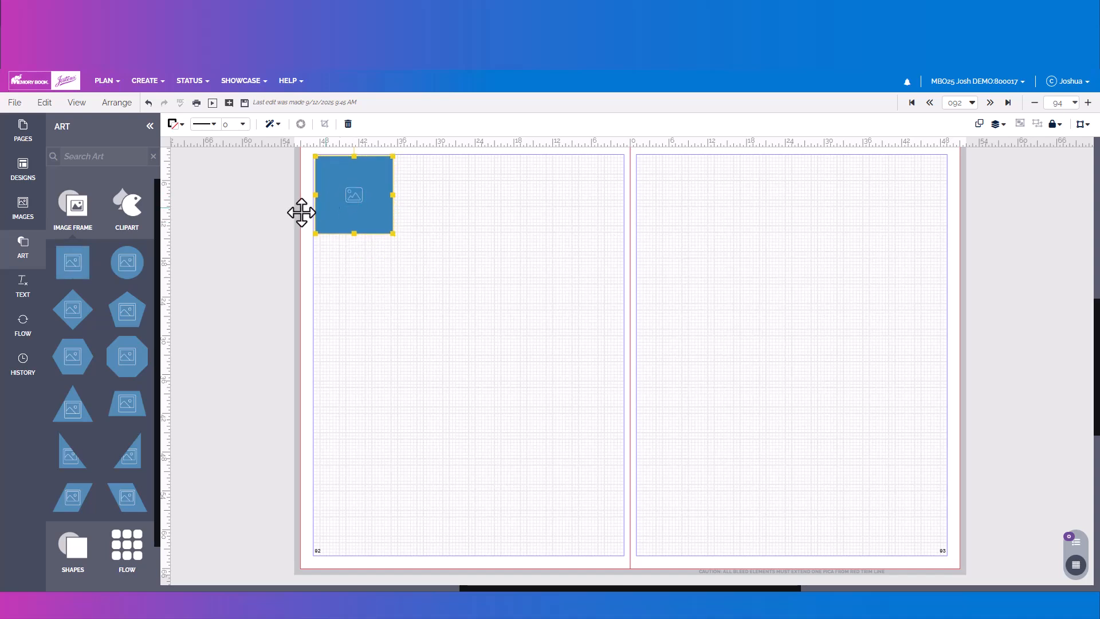
{"action": "left_click_drag", "start_coordinate": [125, 263], "coordinate": [354, 284]}
{"action": "left_click_drag", "start_coordinate": [126, 356], "coordinate": [498, 272]}
- Place the Academics photo of a boy beside yellow cards over the circular frame on page 92
{"action": "left_click", "coordinate": [18, 219]}
{"action": "left_click_drag", "start_coordinate": [110, 319], "coordinate": [148, 322]}
{"action": "scroll", "coordinate": [125, 433], "scroll_direction": "down", "scroll_amount": 8}
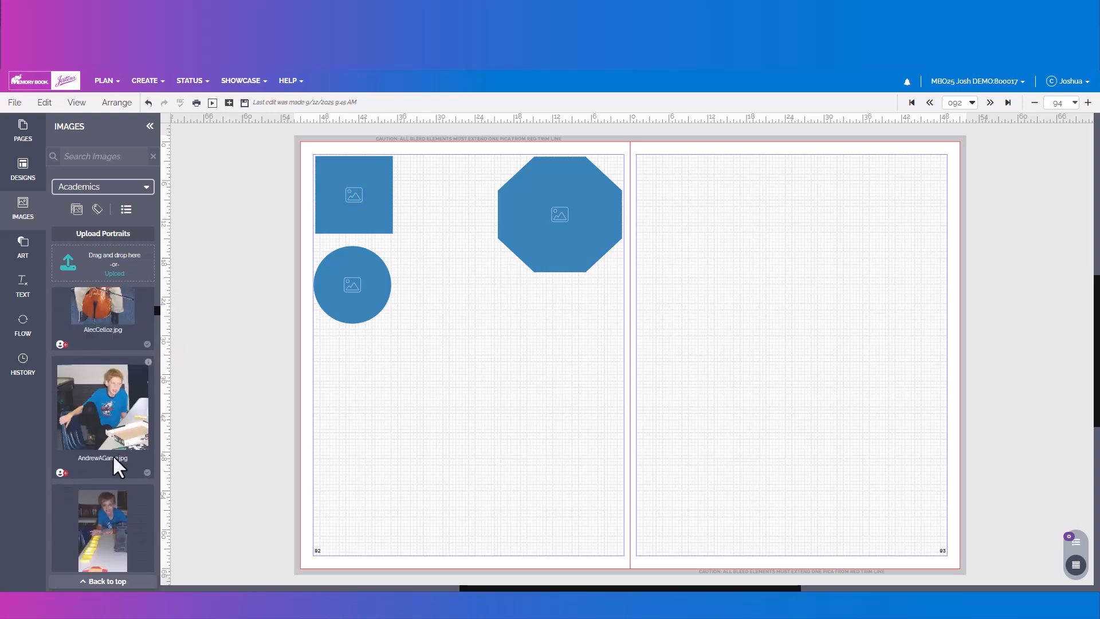
{"action": "mouse_move", "coordinate": [115, 518]}
{"action": "left_mouse_down"}
{"action": "mouse_move", "coordinate": [383, 210]}
{"action": "mouse_move", "coordinate": [359, 270]}
{"action": "mouse_move", "coordinate": [523, 215]}
{"action": "mouse_move", "coordinate": [362, 209]}
{"action": "mouse_move", "coordinate": [367, 277]}
{"action": "mouse_move", "coordinate": [551, 215]}
{"action": "mouse_move", "coordinate": [407, 188]}
{"action": "mouse_move", "coordinate": [365, 265]}
{"action": "mouse_move", "coordinate": [127, 518]}
{"action": "left_mouse_up"}
{"action": "left_click_drag", "start_coordinate": [98, 397], "coordinate": [124, 408]}
{"action": "left_click_drag", "start_coordinate": [103, 530], "coordinate": [353, 299]}
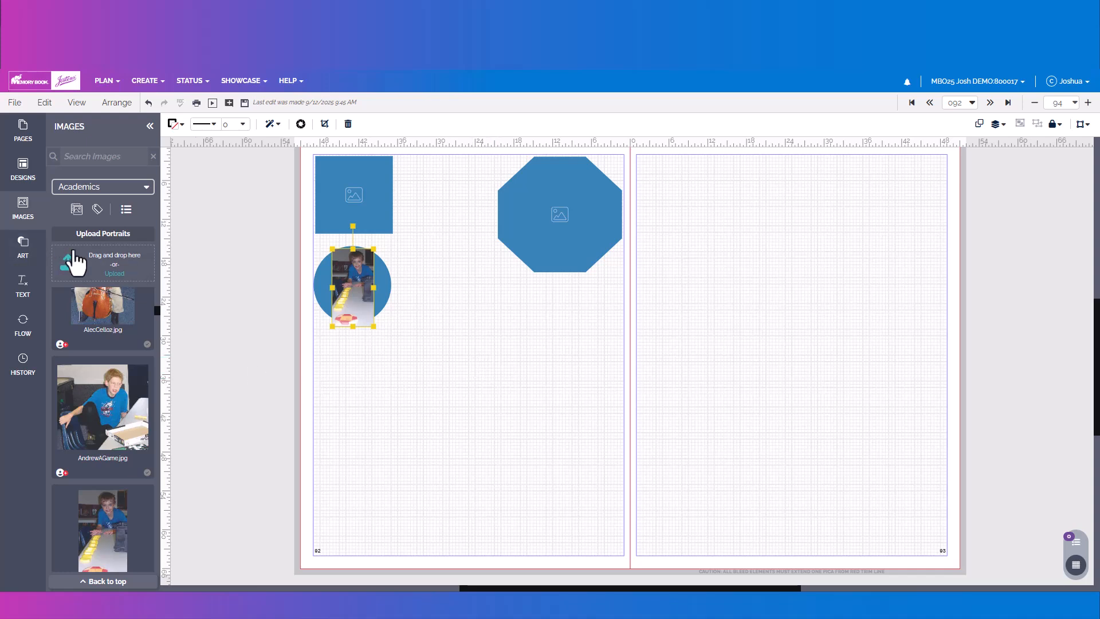
- Set the square image frame's border color to the Classic orange C5 Tiger Lily
{"action": "left_click", "coordinate": [360, 189]}
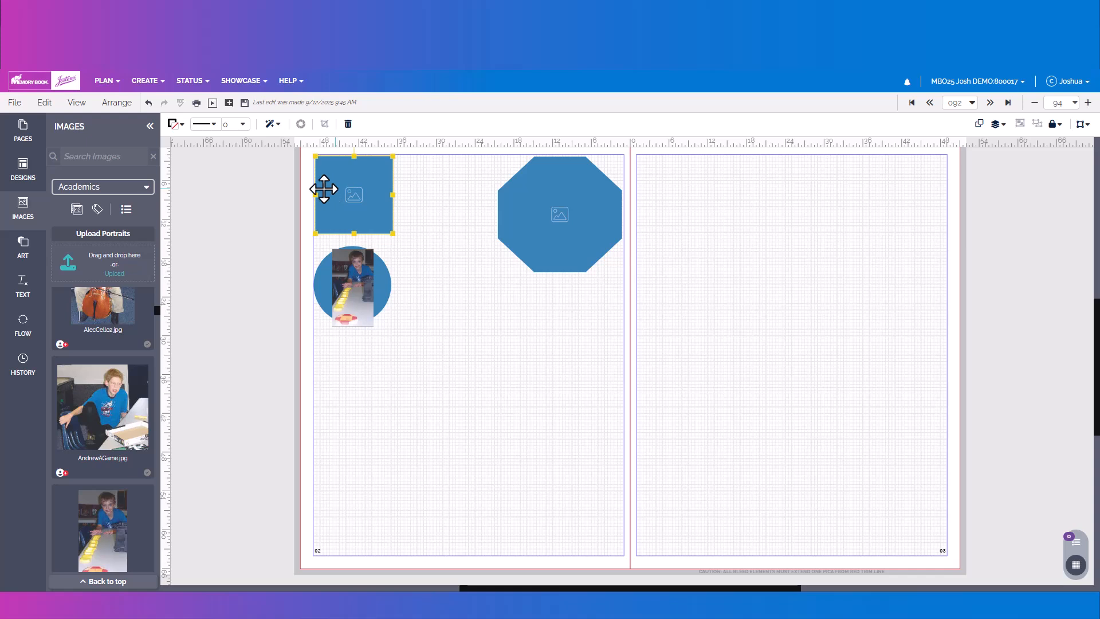
{"action": "left_click", "coordinate": [173, 124]}
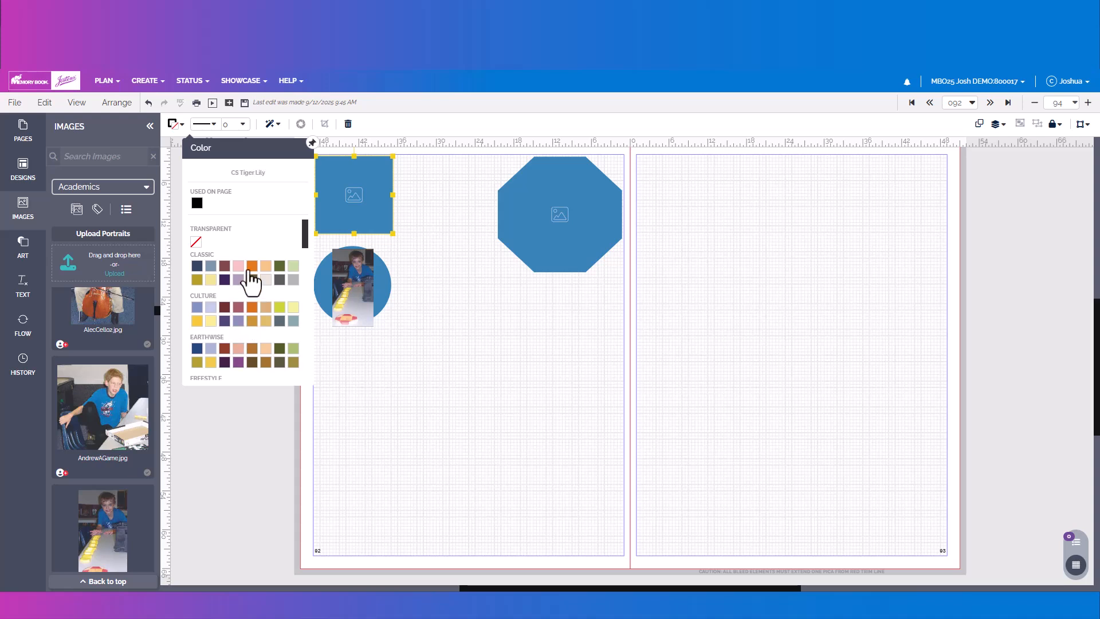
{"action": "left_click", "coordinate": [254, 266]}
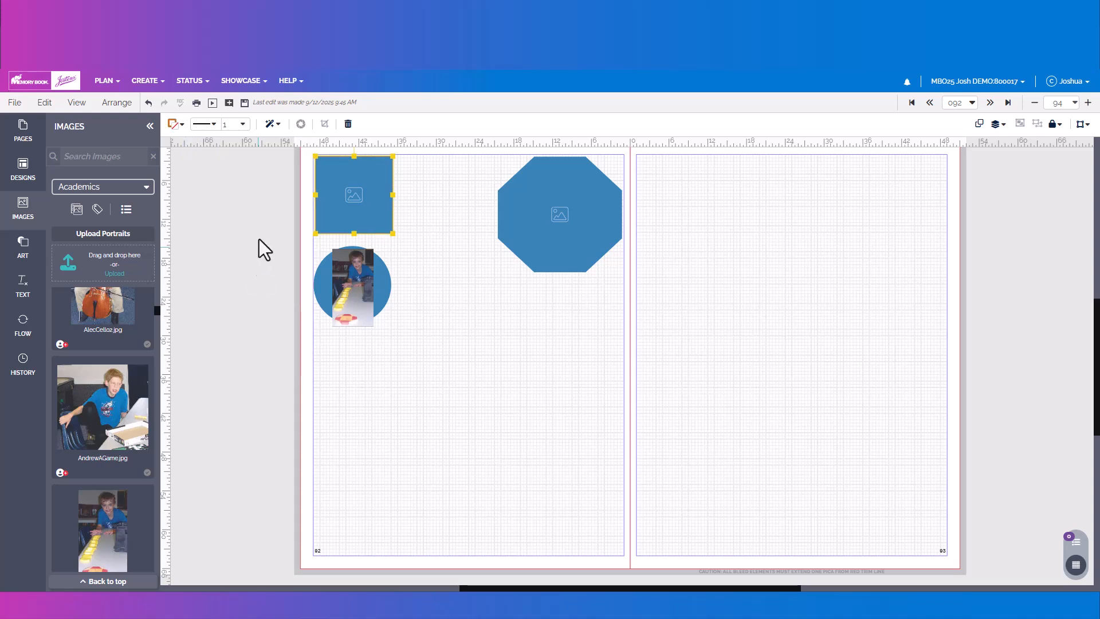
- Give the octagonal image frame a solid black border with a thickness of 4 pt
{"action": "left_click", "coordinate": [538, 204]}
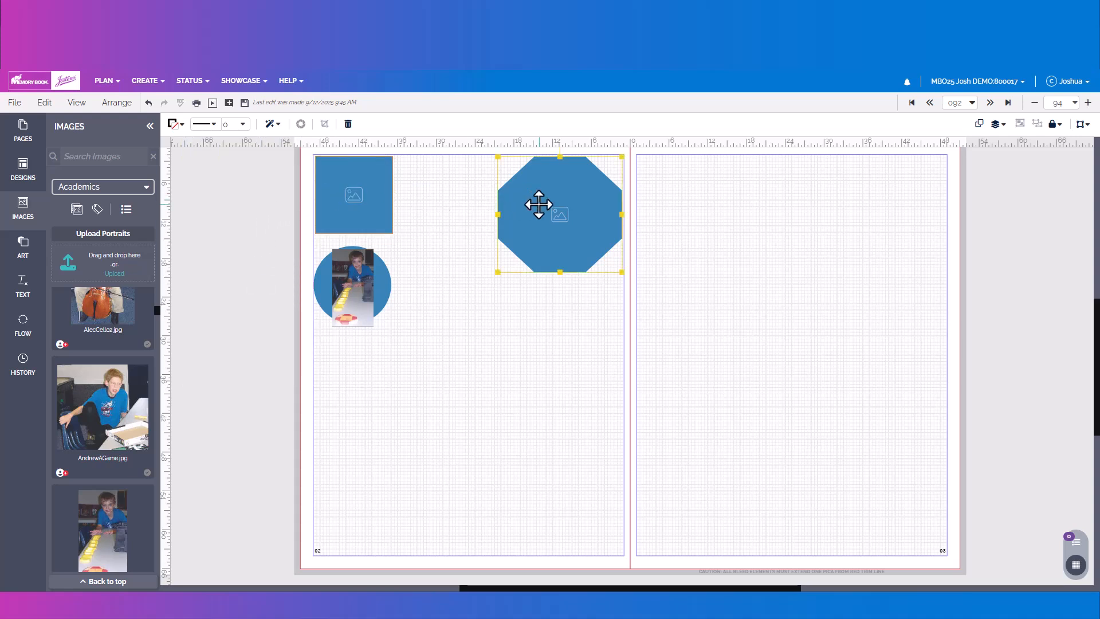
{"action": "left_click", "coordinate": [214, 127]}
{"action": "left_click", "coordinate": [228, 174]}
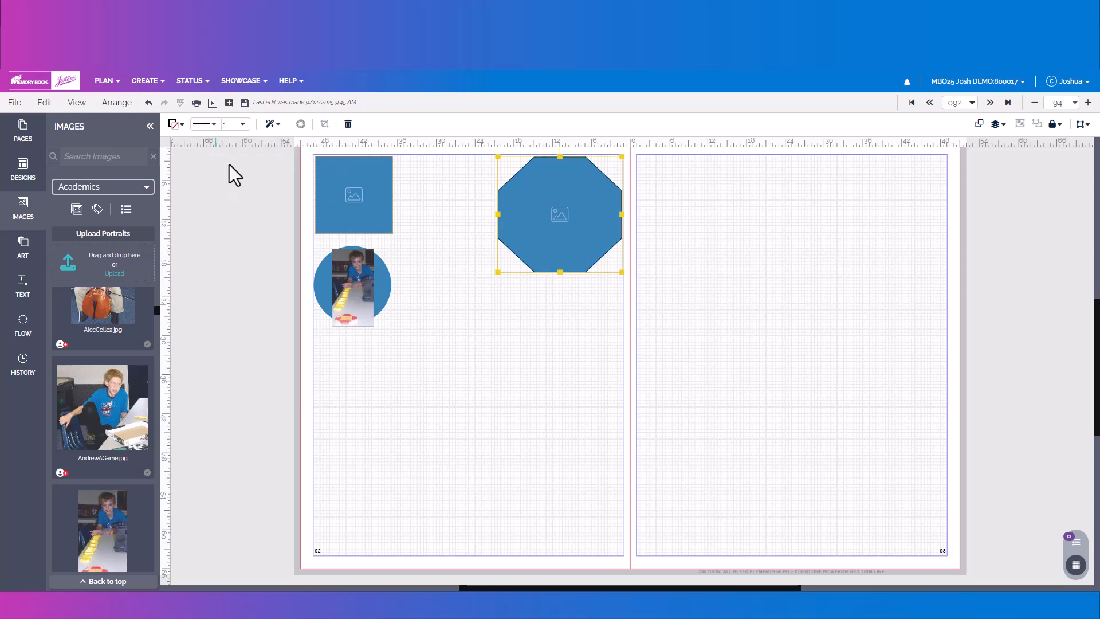
{"action": "left_click", "coordinate": [243, 125]}
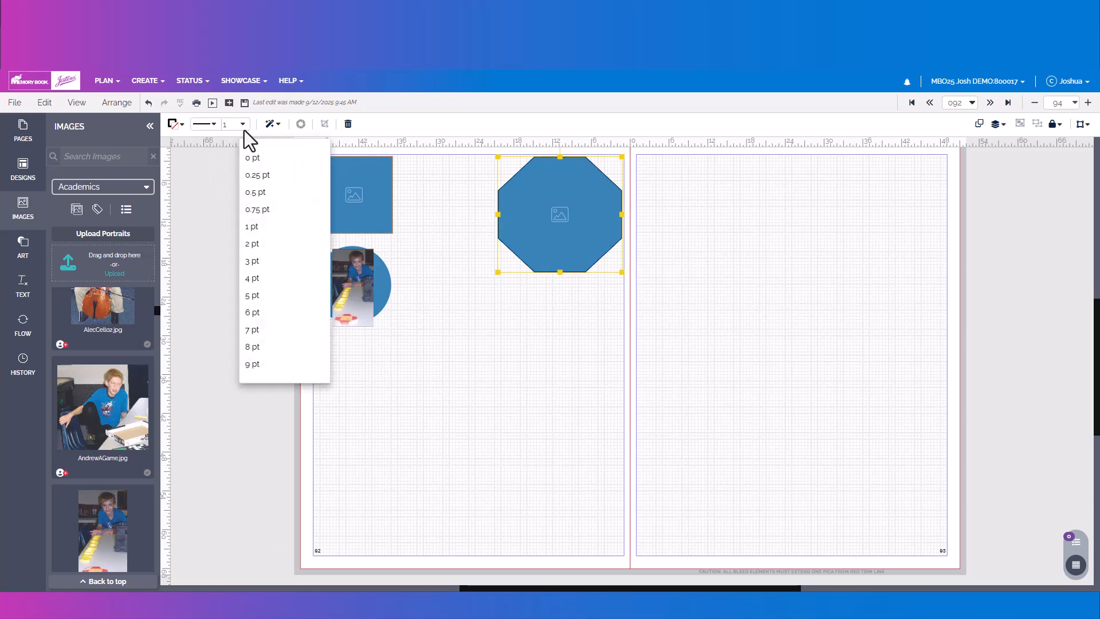
{"action": "left_click", "coordinate": [265, 280]}
- Set the square image frame's border thickness to 0 pt
{"action": "left_click", "coordinate": [342, 212]}
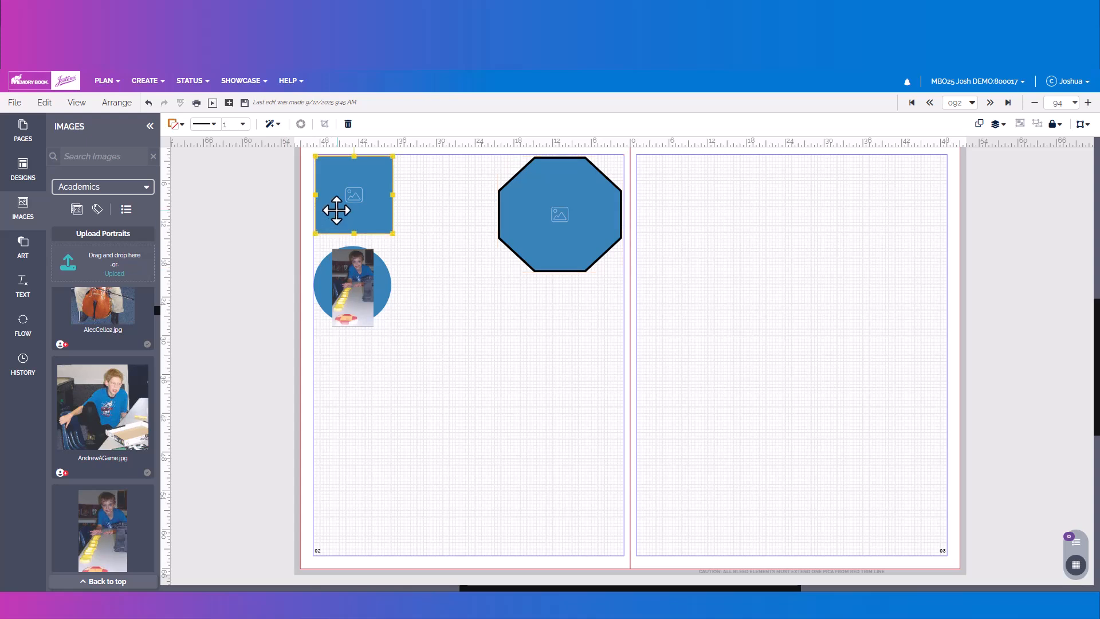
{"action": "left_click", "coordinate": [242, 125]}
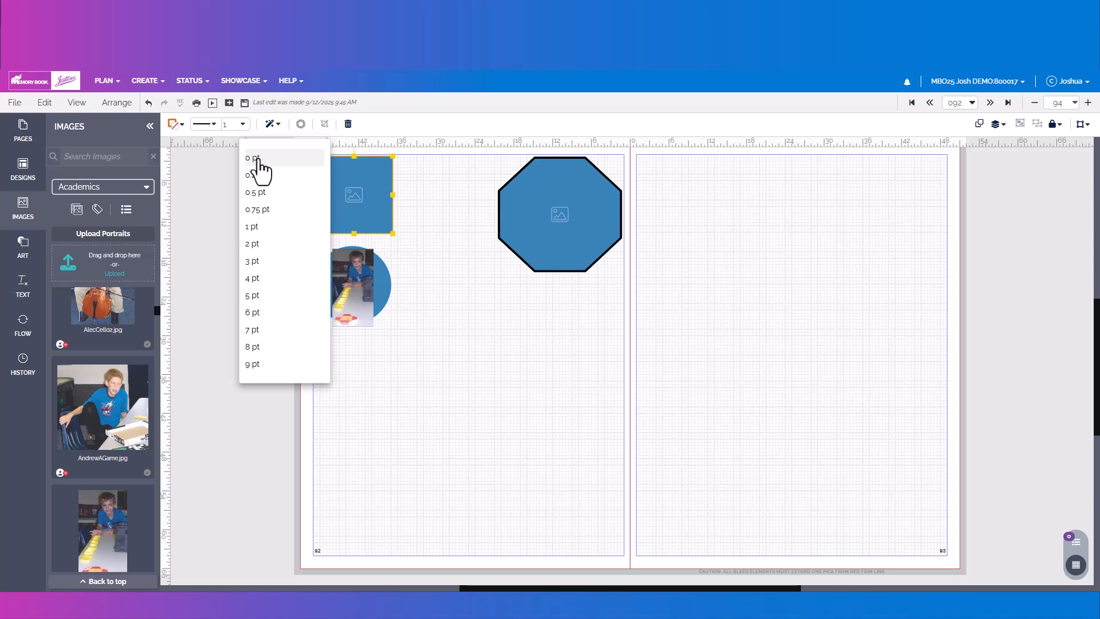
{"action": "left_click", "coordinate": [259, 165]}
- Set the octagonal frame's border to 3 pt and compare the Format and Effects options of the octagonal and square frames
{"action": "left_click", "coordinate": [528, 173]}
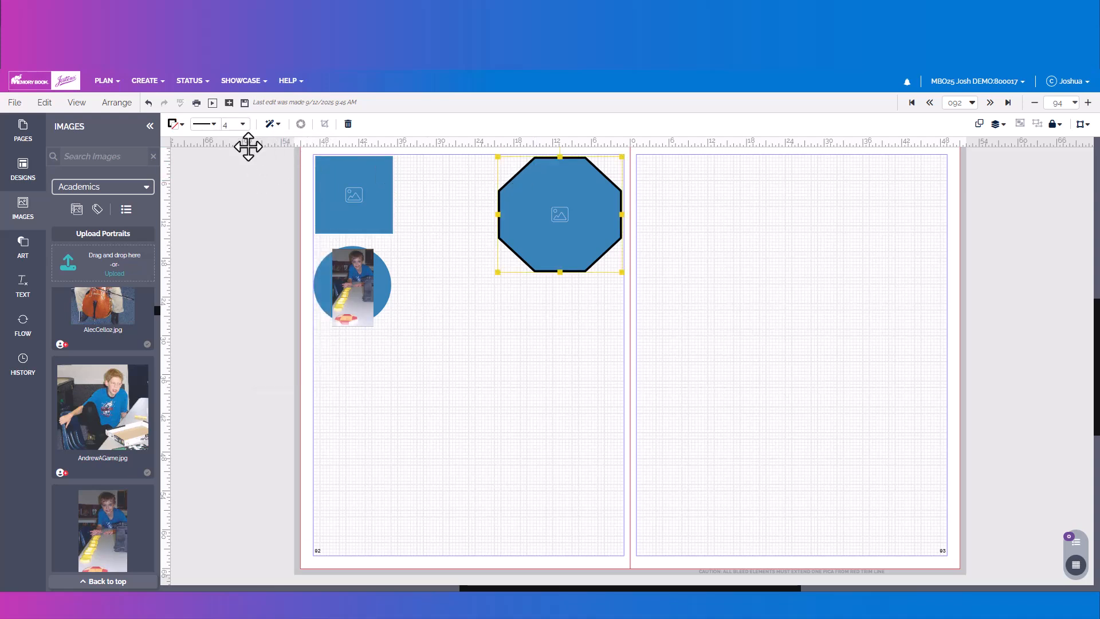
{"action": "left_click", "coordinate": [277, 126]}
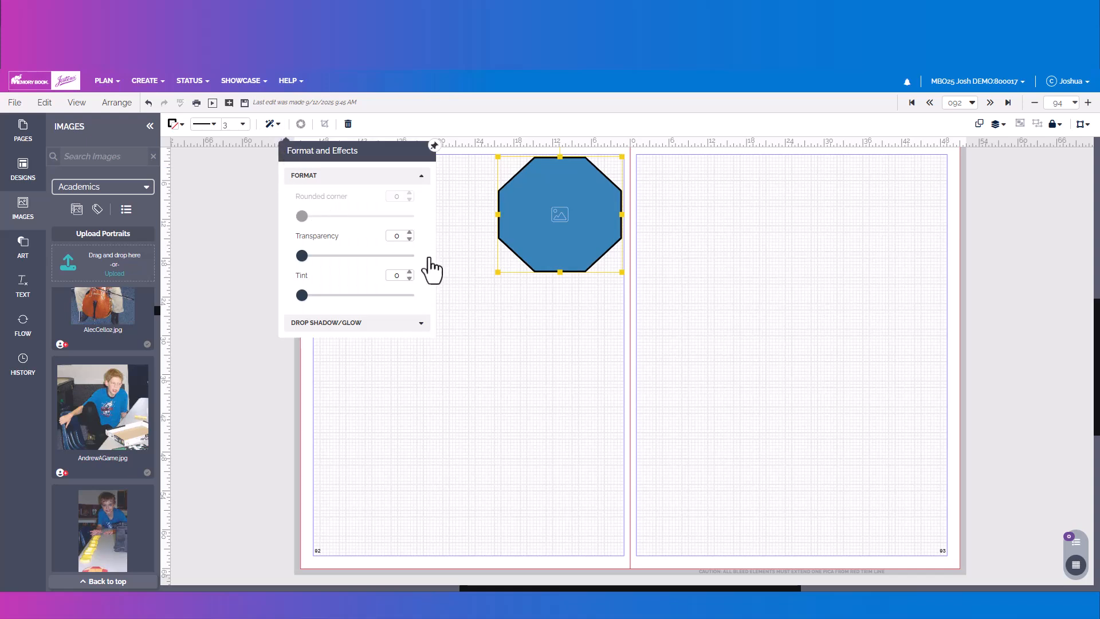
{"action": "left_click", "coordinate": [464, 262]}
{"action": "left_click", "coordinate": [373, 197]}
{"action": "left_click", "coordinate": [267, 124]}
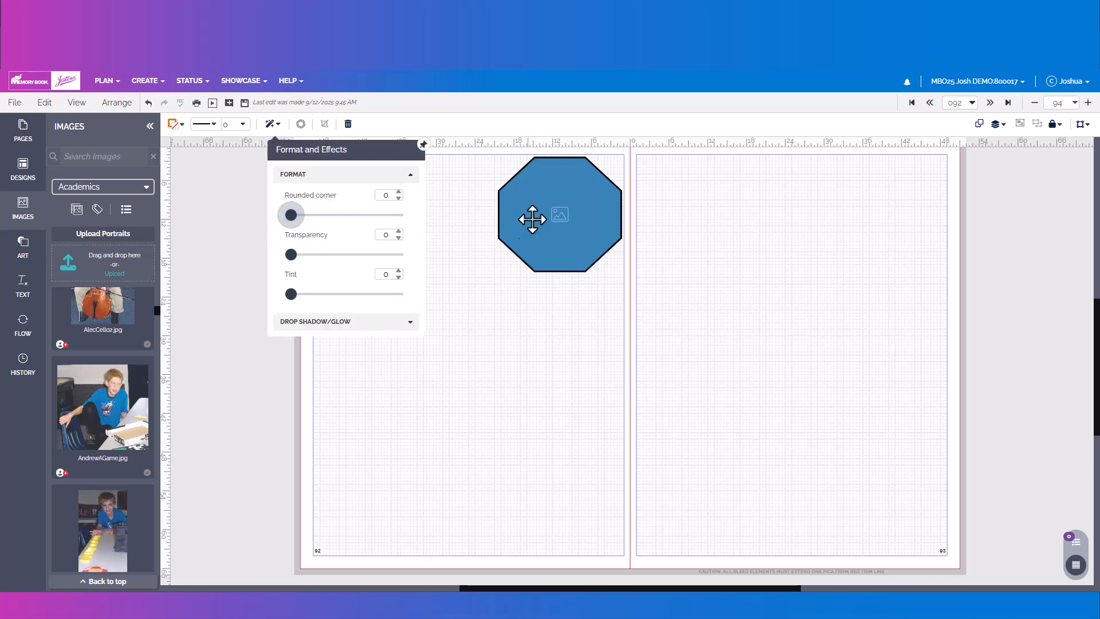
{"action": "left_click", "coordinate": [518, 221]}
{"action": "left_click", "coordinate": [270, 124]}
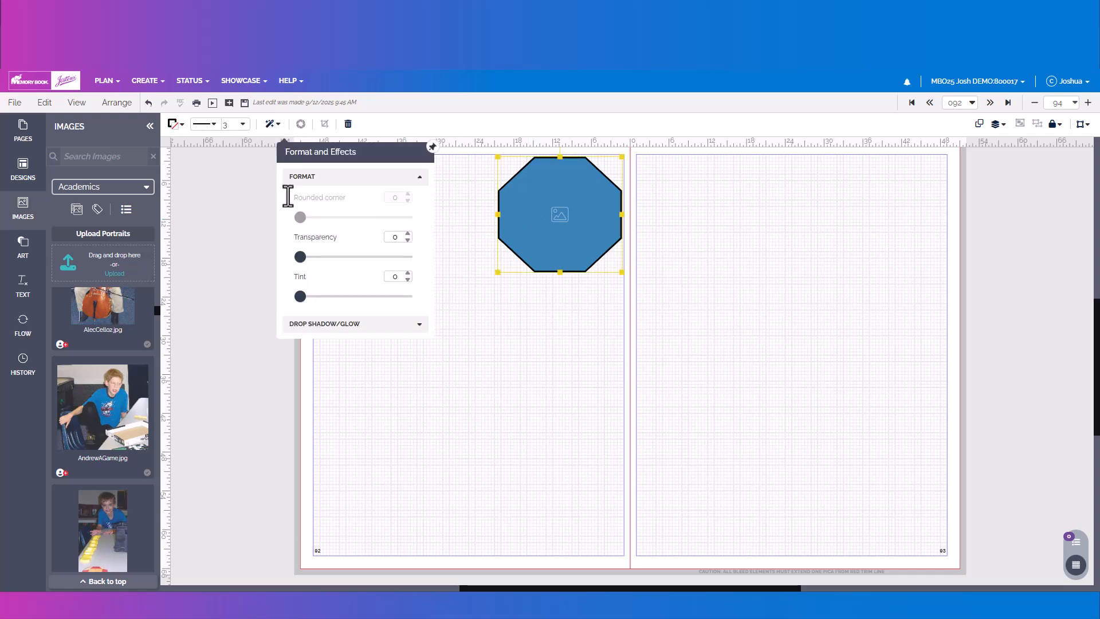
{"action": "mouse_move", "coordinate": [300, 256]}
{"action": "left_mouse_down"}
{"action": "mouse_move", "coordinate": [345, 258]}
{"action": "mouse_move", "coordinate": [297, 265]}
{"action": "left_mouse_up"}
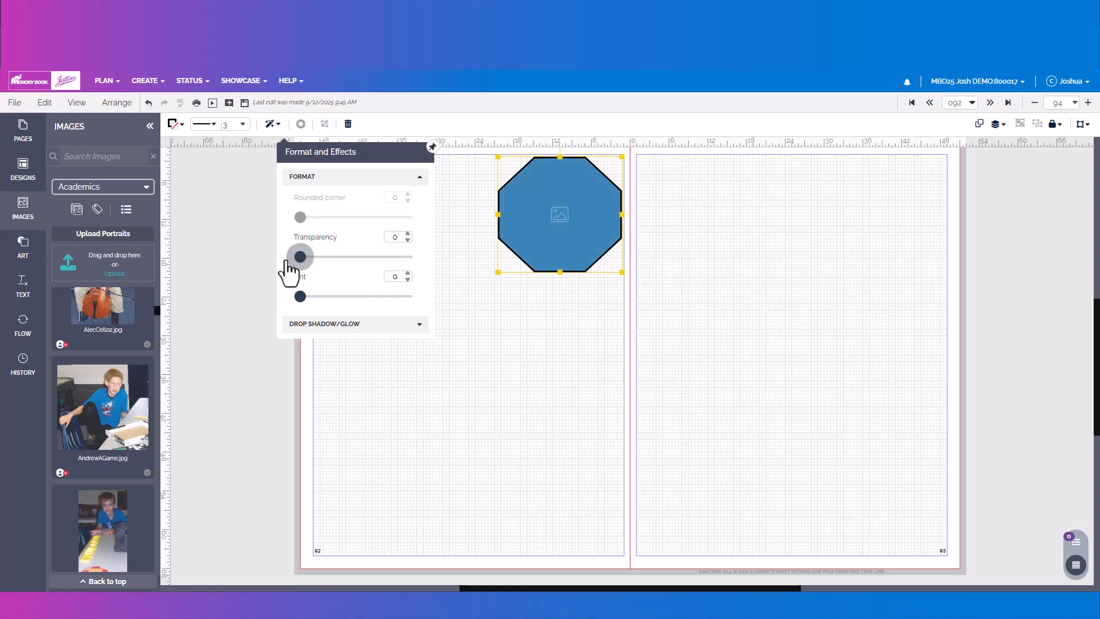
- Apply an orange drop shadow to the octagonal frame with distance 10, degree 132, opacity 79 and blur 16
{"action": "left_click", "coordinate": [309, 324]}
{"action": "left_click_drag", "start_coordinate": [309, 276], "coordinate": [335, 276]}
{"action": "left_click_drag", "start_coordinate": [315, 313], "coordinate": [343, 314]}
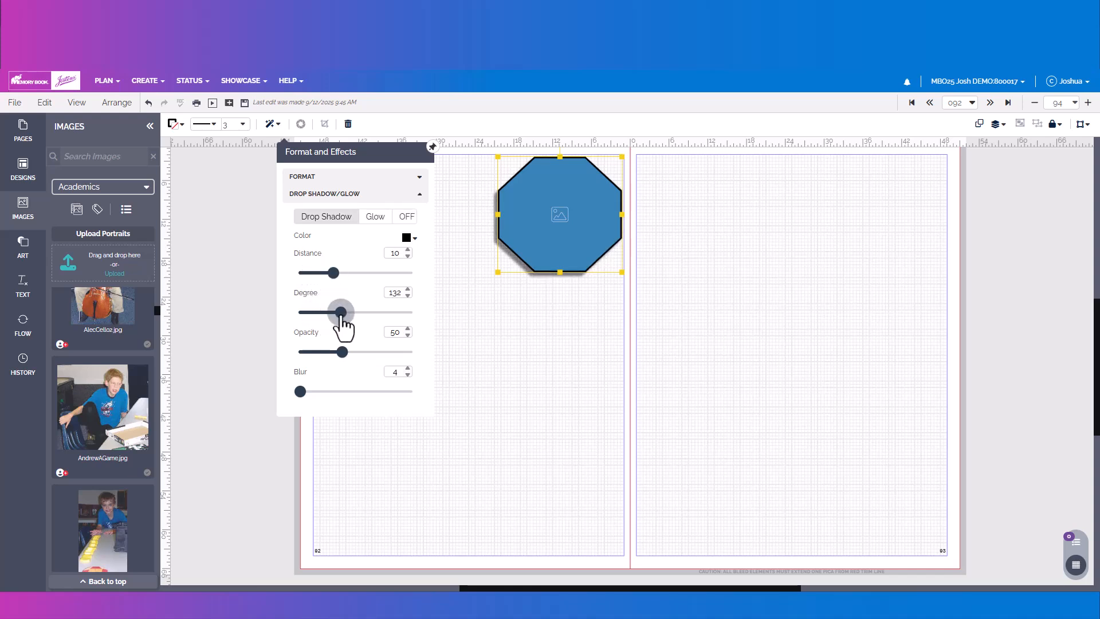
{"action": "left_click_drag", "start_coordinate": [342, 353], "coordinate": [384, 355]}
{"action": "left_click_drag", "start_coordinate": [300, 392], "coordinate": [366, 392]}
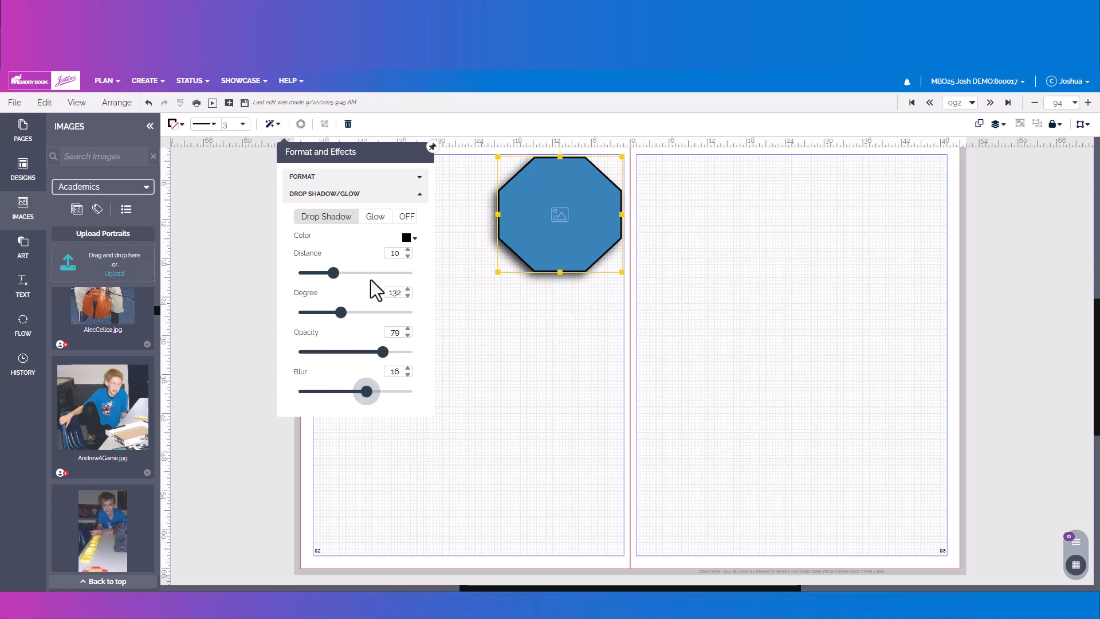
{"action": "left_click", "coordinate": [410, 238]}
{"action": "left_click", "coordinate": [494, 276]}
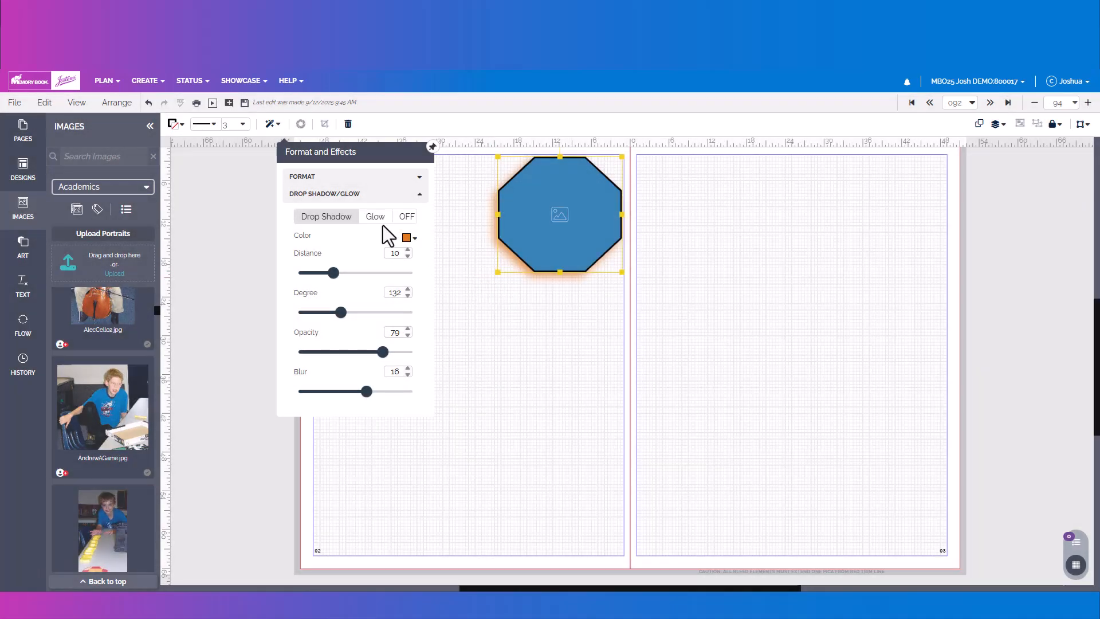
- Switch the octagonal frame's effect to Glow with opacity 99 and blur 24
{"action": "left_click", "coordinate": [375, 217]}
{"action": "left_click_drag", "start_coordinate": [339, 273], "coordinate": [415, 274]}
{"action": "left_click_drag", "start_coordinate": [351, 313], "coordinate": [410, 319]}
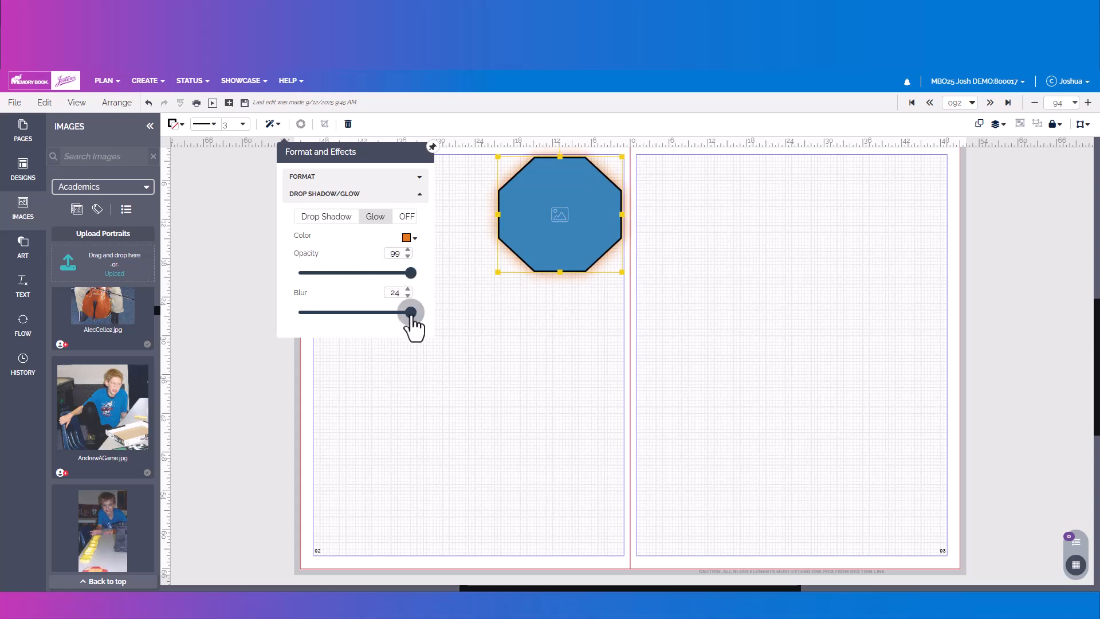
{"action": "left_click", "coordinate": [430, 333]}
- Add a square shape from the art library near the middle of page 92, below the octagonal frame
{"action": "left_click", "coordinate": [23, 246]}
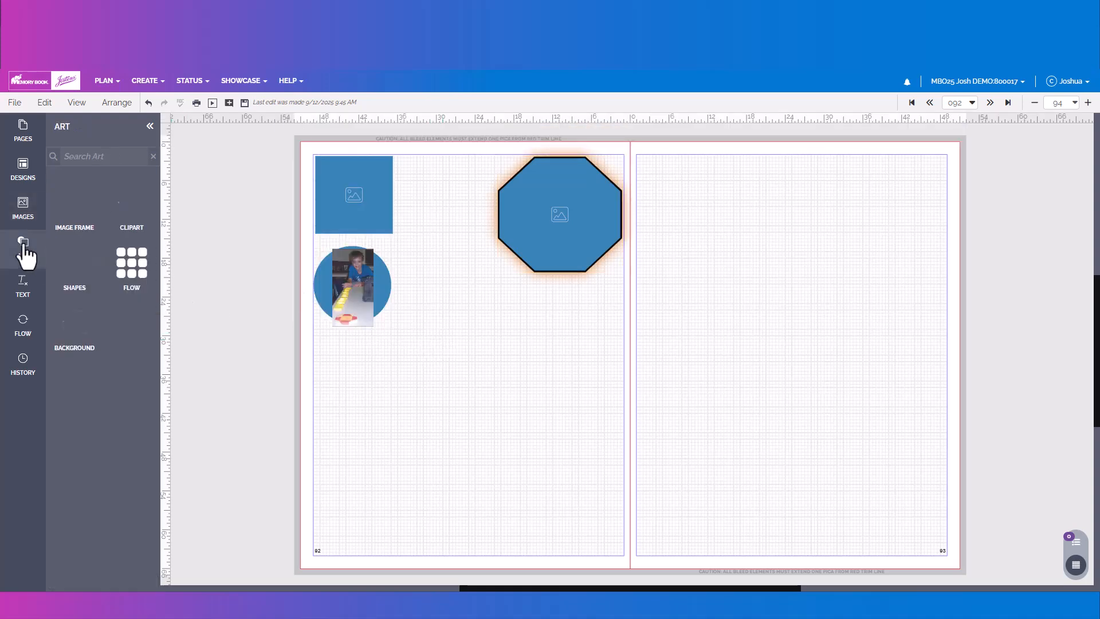
{"action": "left_click", "coordinate": [78, 267]}
{"action": "left_click_drag", "start_coordinate": [78, 321], "coordinate": [464, 350]}
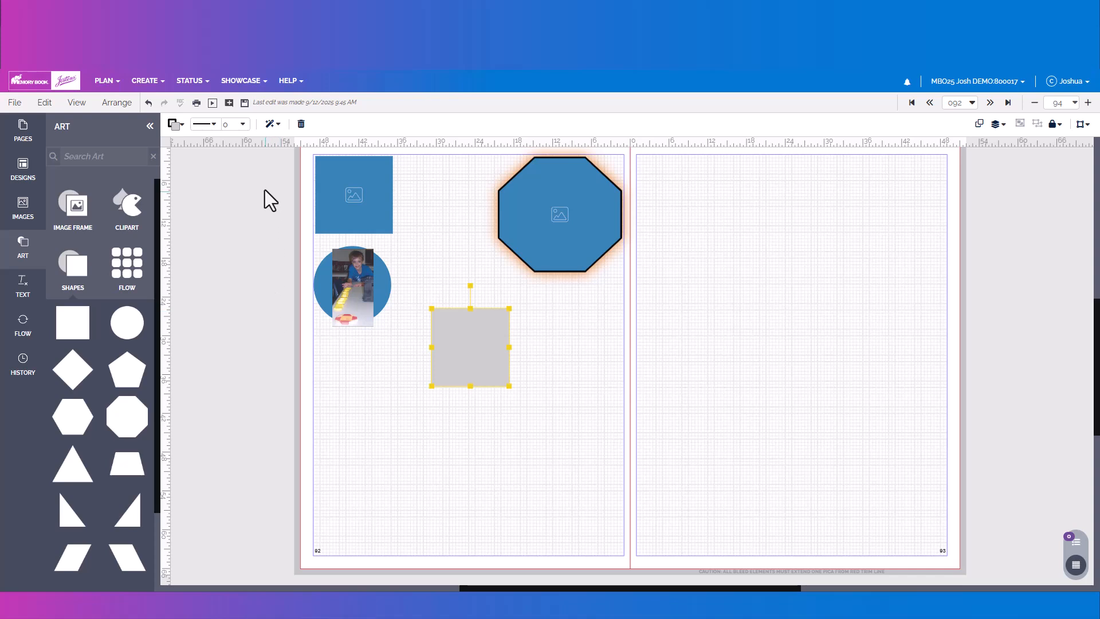
- Give the grey square a drop shadow with distance 5, degree 45, opacity 50 and blur 4 after previewing the glow effect
{"action": "left_click", "coordinate": [271, 124]}
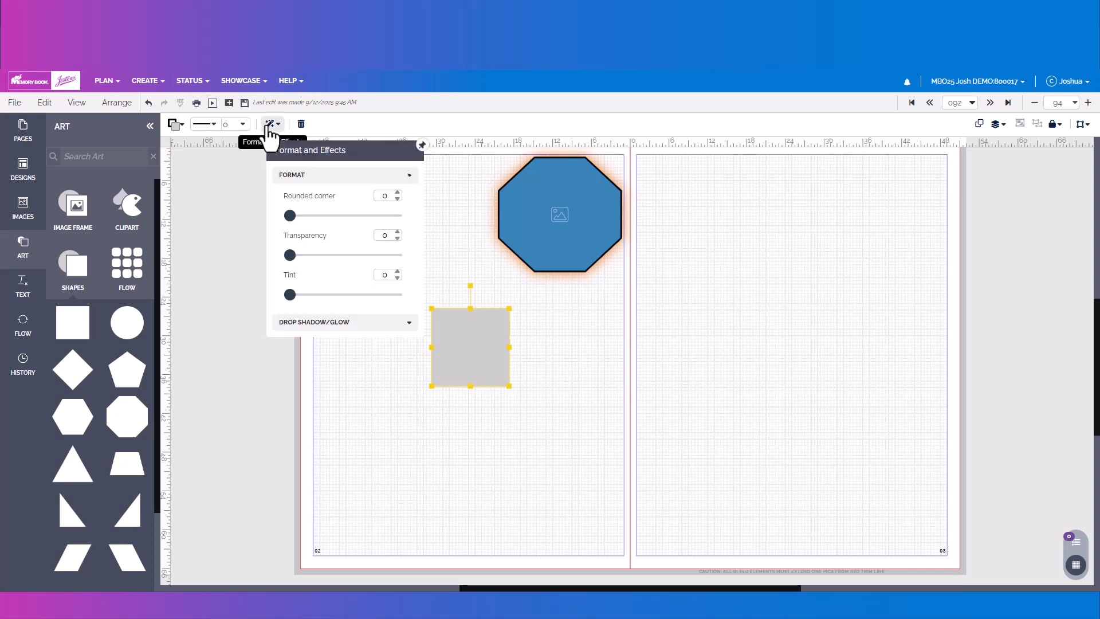
{"action": "left_click", "coordinate": [302, 325]}
{"action": "left_click", "coordinate": [362, 221]}
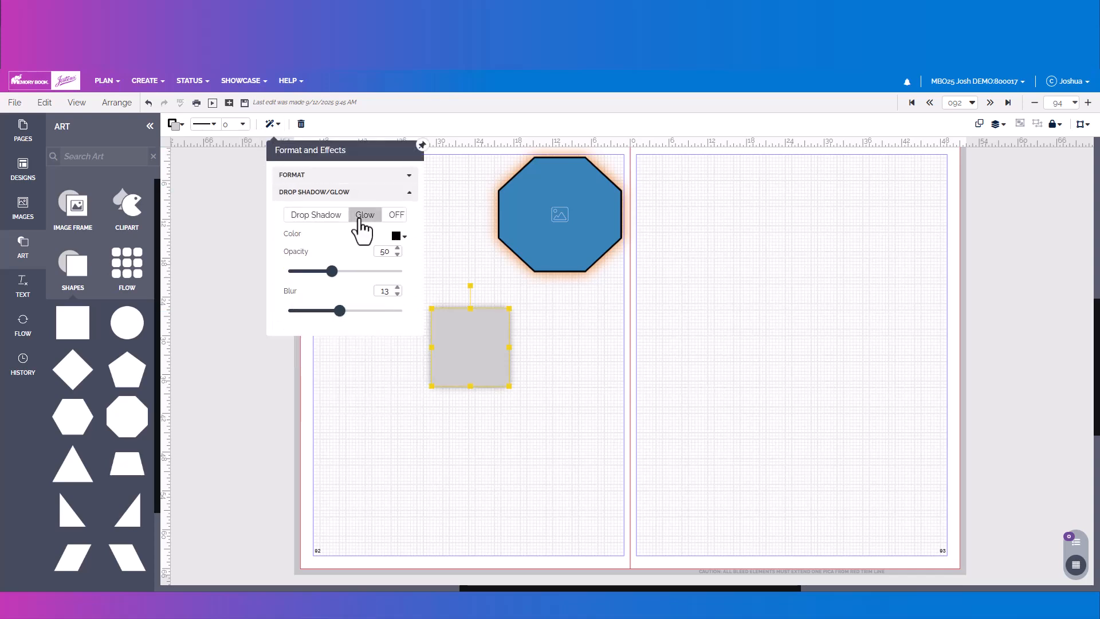
{"action": "left_click", "coordinate": [314, 216]}
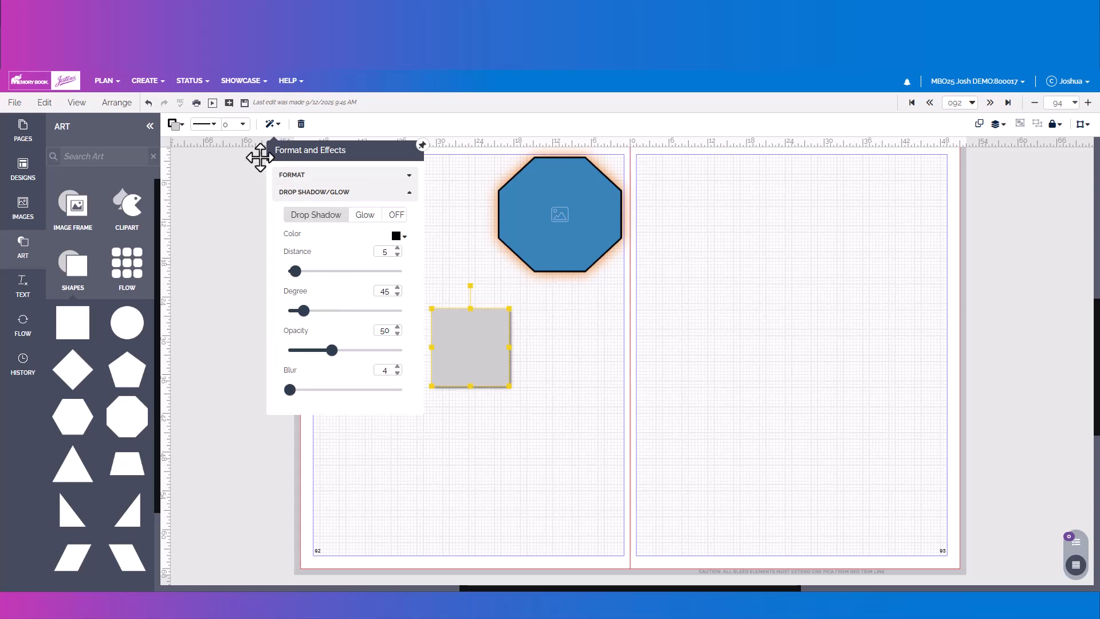
{"action": "left_click", "coordinate": [486, 353]}
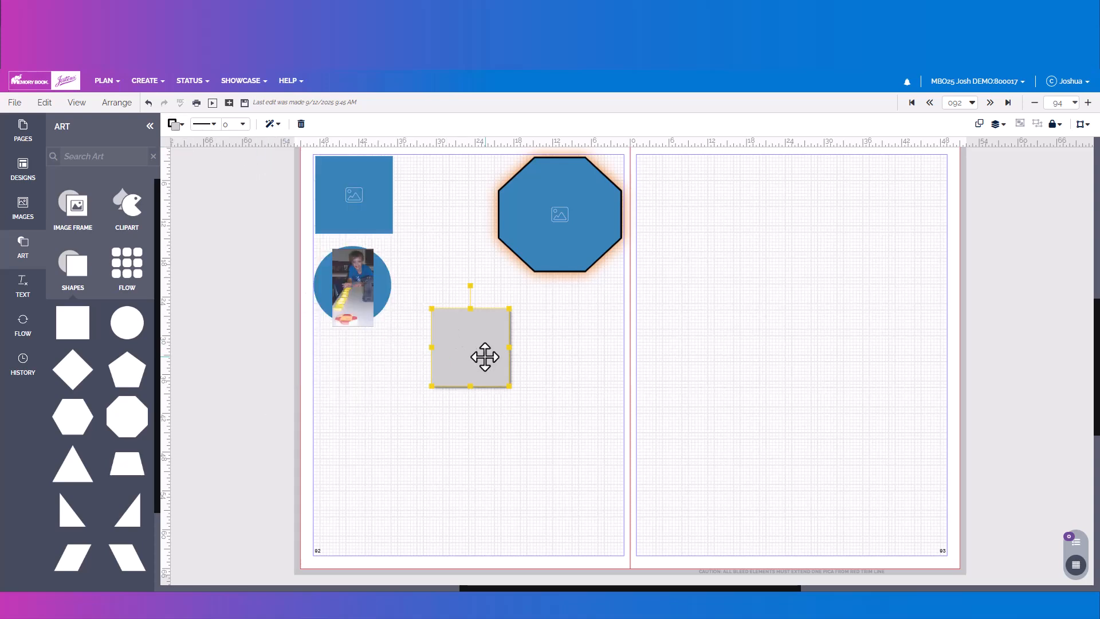
- Display the clipart of the 3D Vision cover in the art library
{"action": "left_click", "coordinate": [72, 270]}
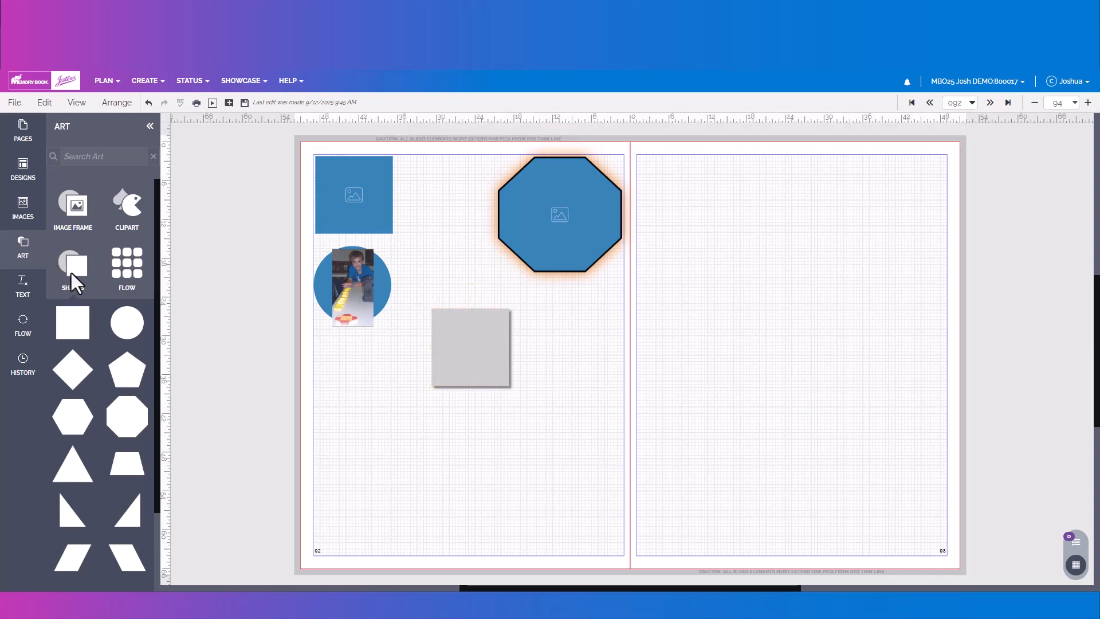
{"action": "left_click", "coordinate": [130, 207]}
{"action": "left_click", "coordinate": [81, 248]}
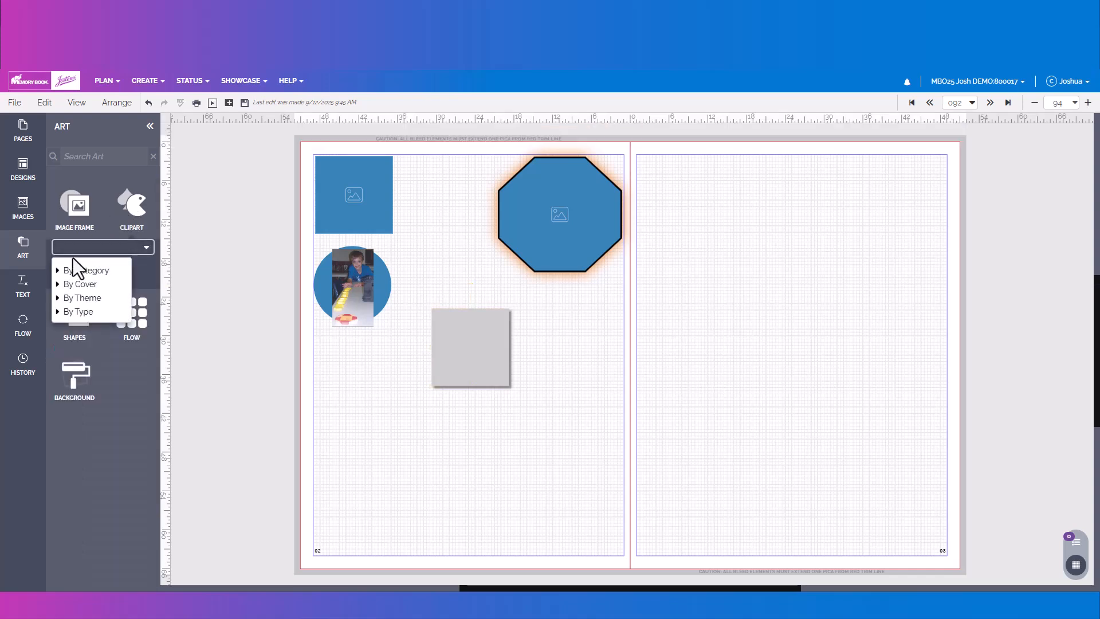
{"action": "left_click", "coordinate": [59, 285]}
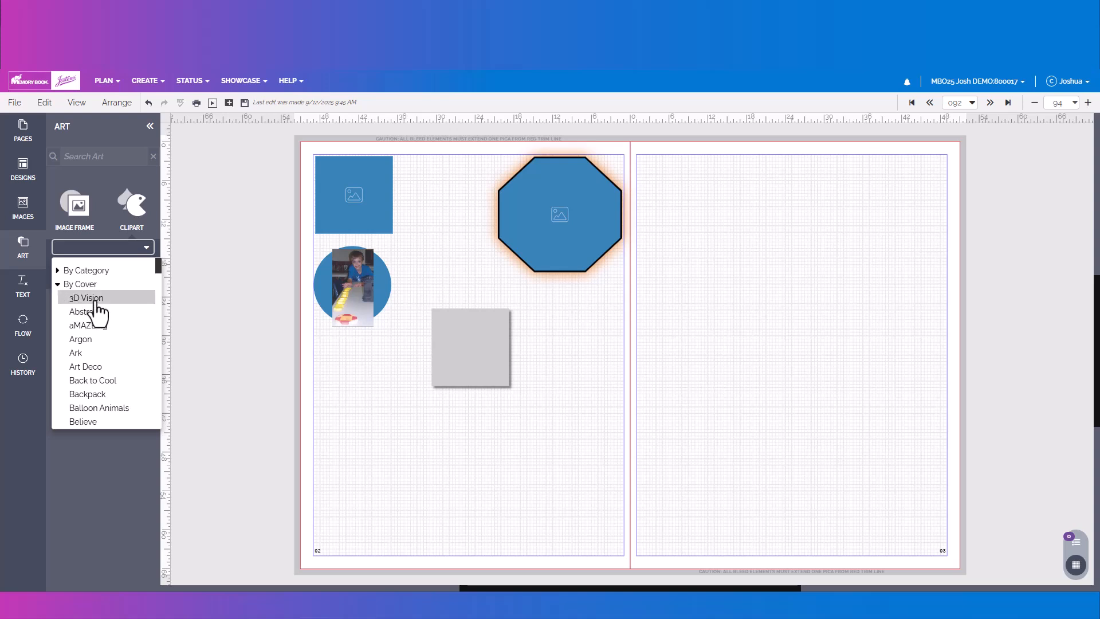
{"action": "left_click", "coordinate": [96, 299]}
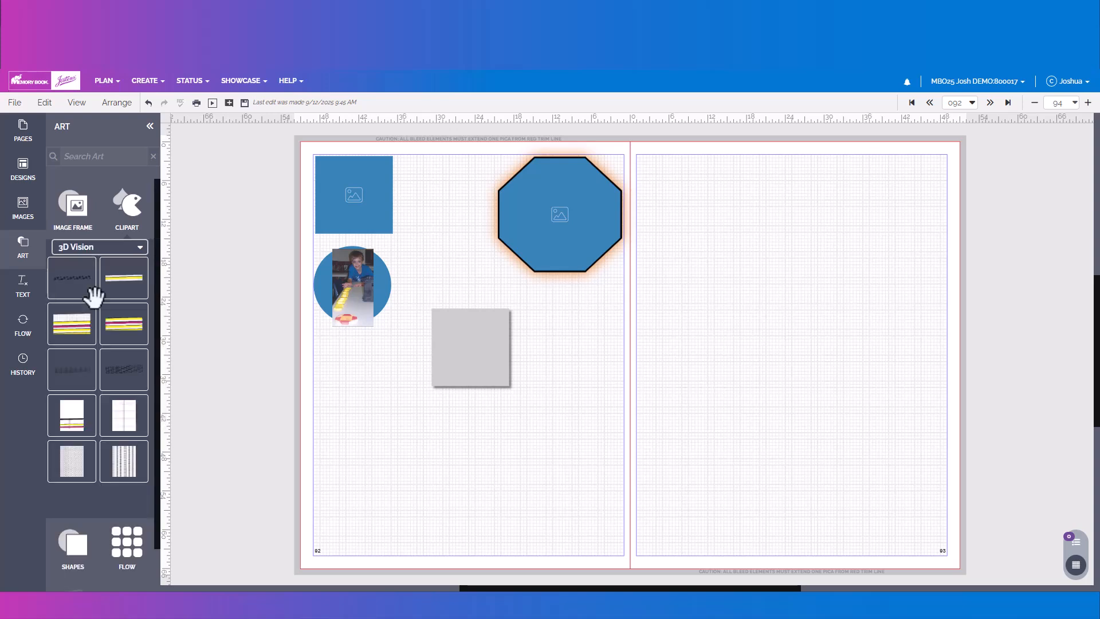
- Look through the cover names and display the Art Deco clipart set
{"action": "left_click", "coordinate": [79, 252]}
{"action": "scroll", "coordinate": [75, 284], "scroll_direction": "up", "scroll_amount": 2}
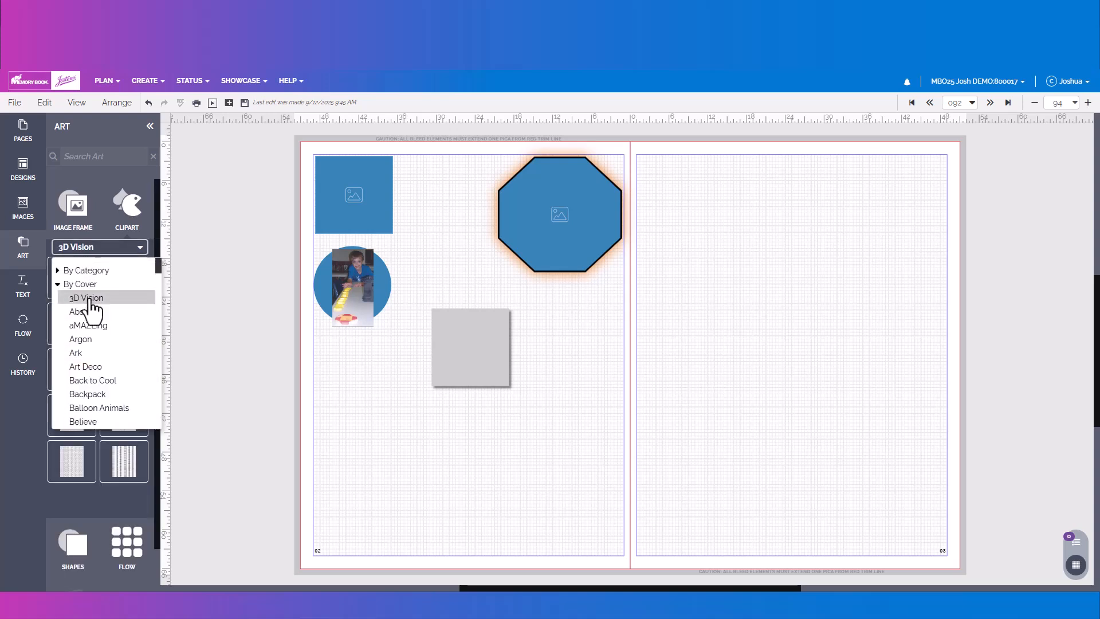
{"action": "scroll", "coordinate": [112, 341], "scroll_direction": "down", "scroll_amount": 4}
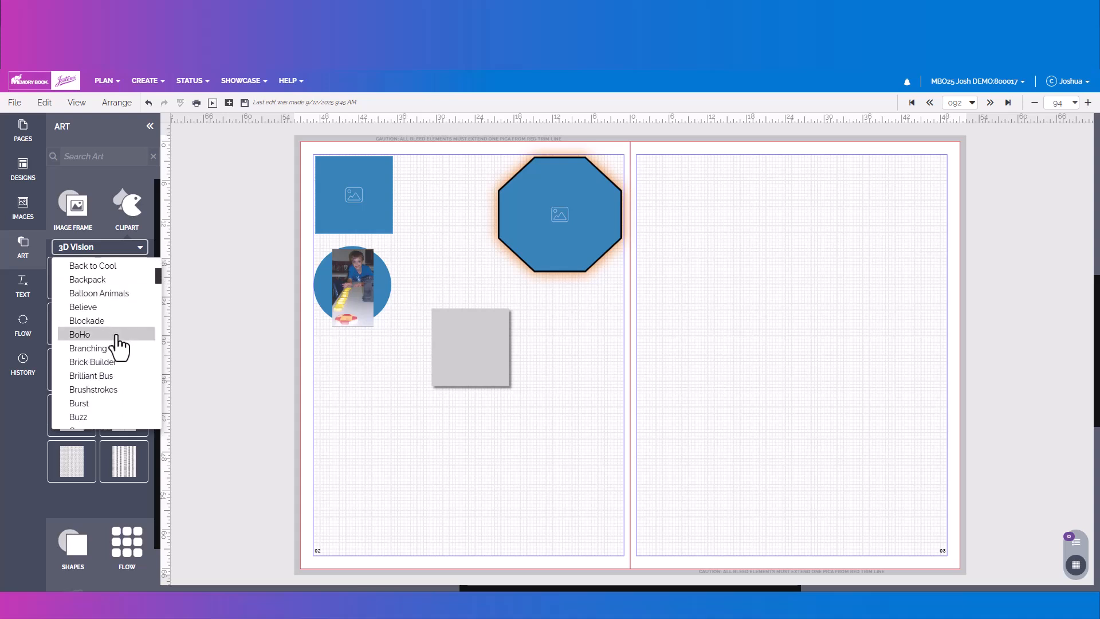
{"action": "scroll", "coordinate": [130, 372], "scroll_direction": "down", "scroll_amount": 3}
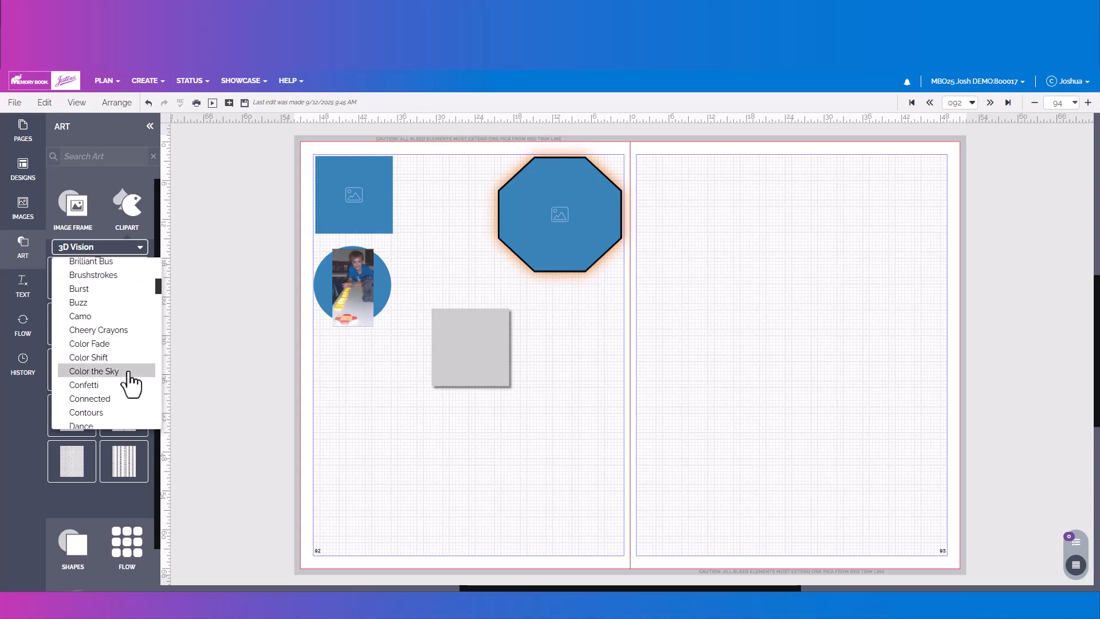
{"action": "scroll", "coordinate": [130, 376], "scroll_direction": "up", "scroll_amount": 7}
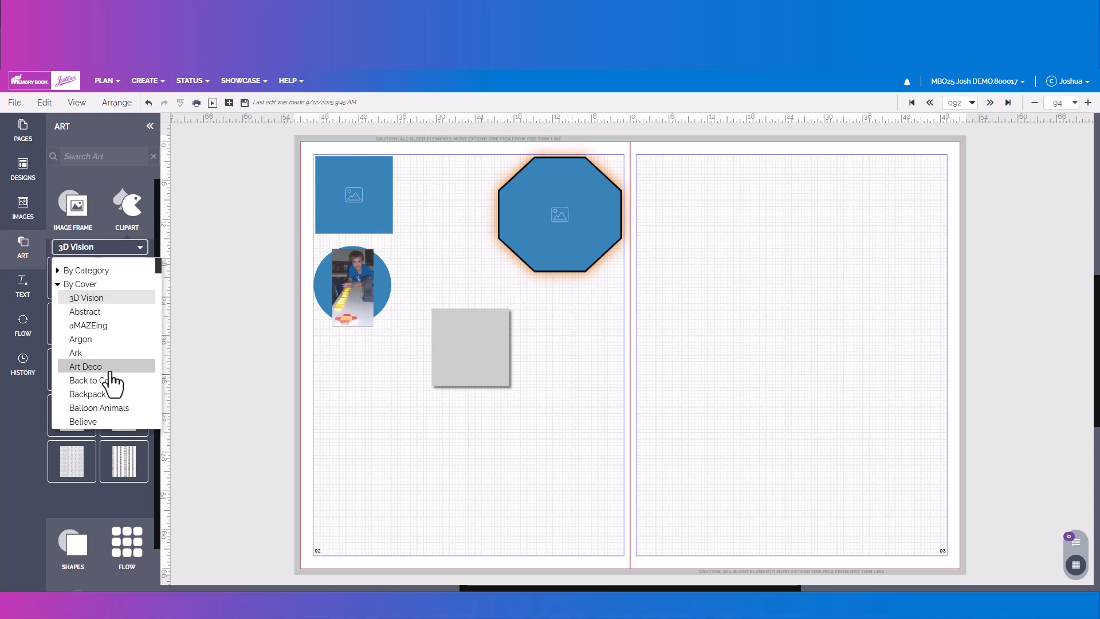
{"action": "left_click", "coordinate": [112, 368]}
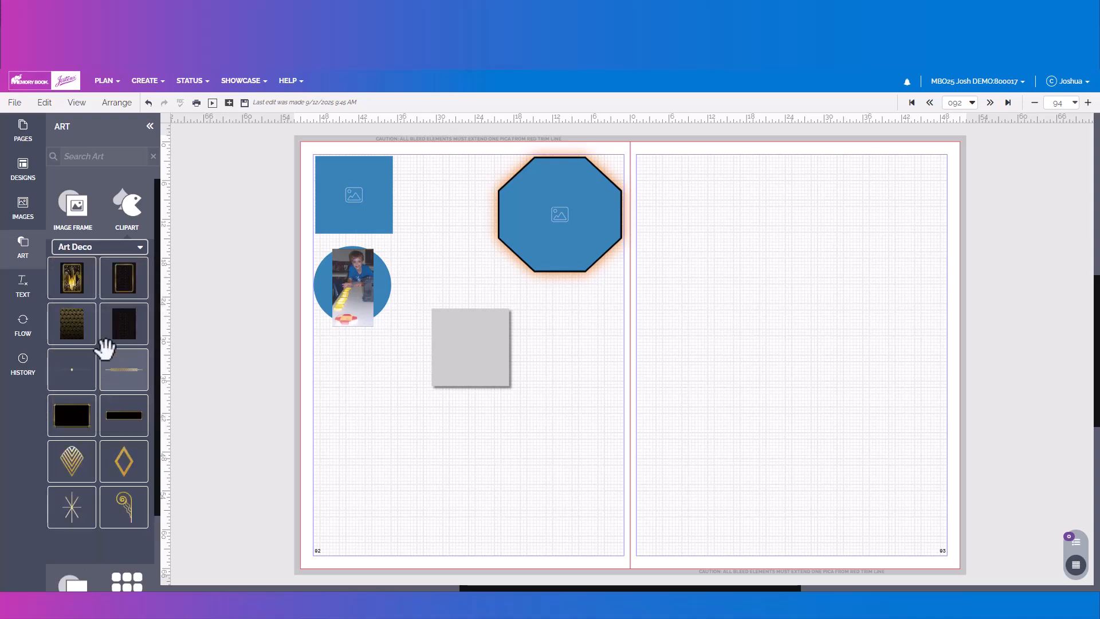
- Place the gold diamond outline from the Art Deco clipart in the upper part of page 93
{"action": "left_click", "coordinate": [85, 248]}
{"action": "scroll", "coordinate": [85, 328], "scroll_direction": "up", "scroll_amount": 3}
{"action": "scroll", "coordinate": [111, 421], "scroll_direction": "down", "scroll_amount": 2}
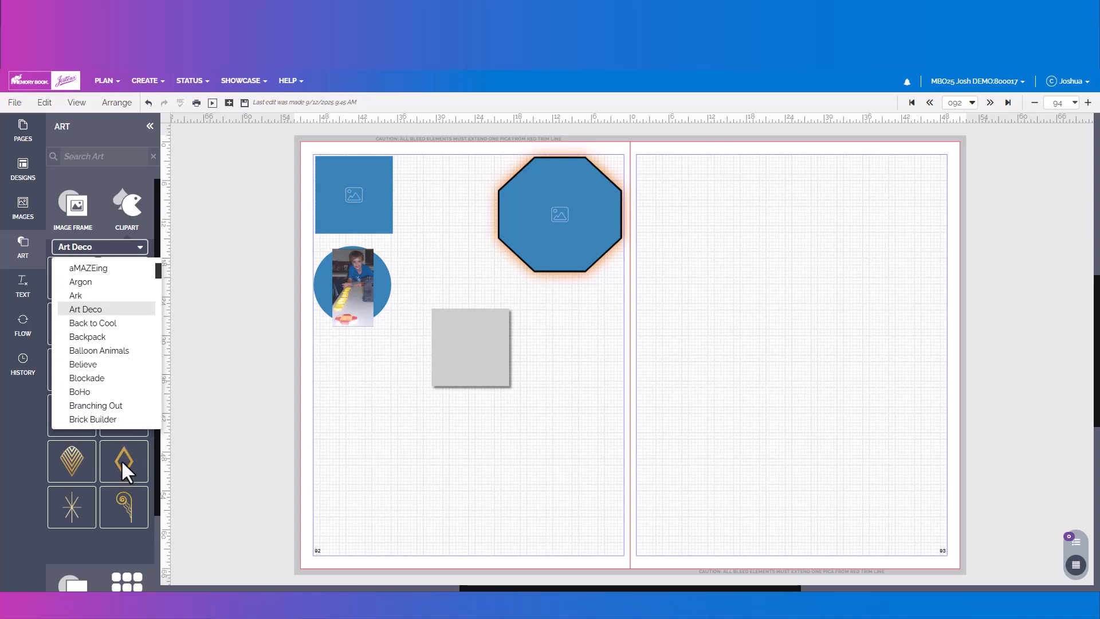
{"action": "left_click", "coordinate": [122, 459]}
{"action": "left_click_drag", "start_coordinate": [121, 459], "coordinate": [785, 355]}
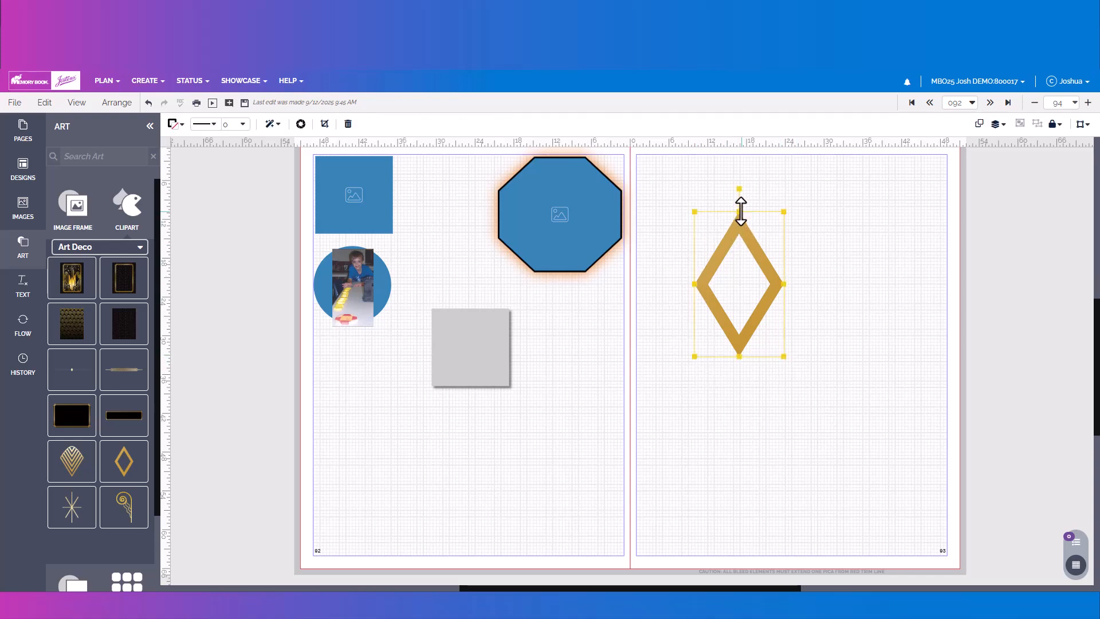
- Resize the gold diamond's frame on page 93 by widening it, lowering its upper edge and enlarging it from the lower outer corner
{"action": "mouse_move", "coordinate": [783, 286]}
{"action": "left_mouse_down"}
{"action": "mouse_move", "coordinate": [894, 290]}
{"action": "mouse_move", "coordinate": [783, 295]}
{"action": "mouse_move", "coordinate": [804, 286]}
{"action": "left_mouse_up"}
{"action": "mouse_move", "coordinate": [749, 212]}
{"action": "left_mouse_down"}
{"action": "mouse_move", "coordinate": [749, 177]}
{"action": "mouse_move", "coordinate": [749, 231]}
{"action": "left_mouse_up"}
{"action": "left_click_drag", "start_coordinate": [804, 356], "coordinate": [836, 393]}
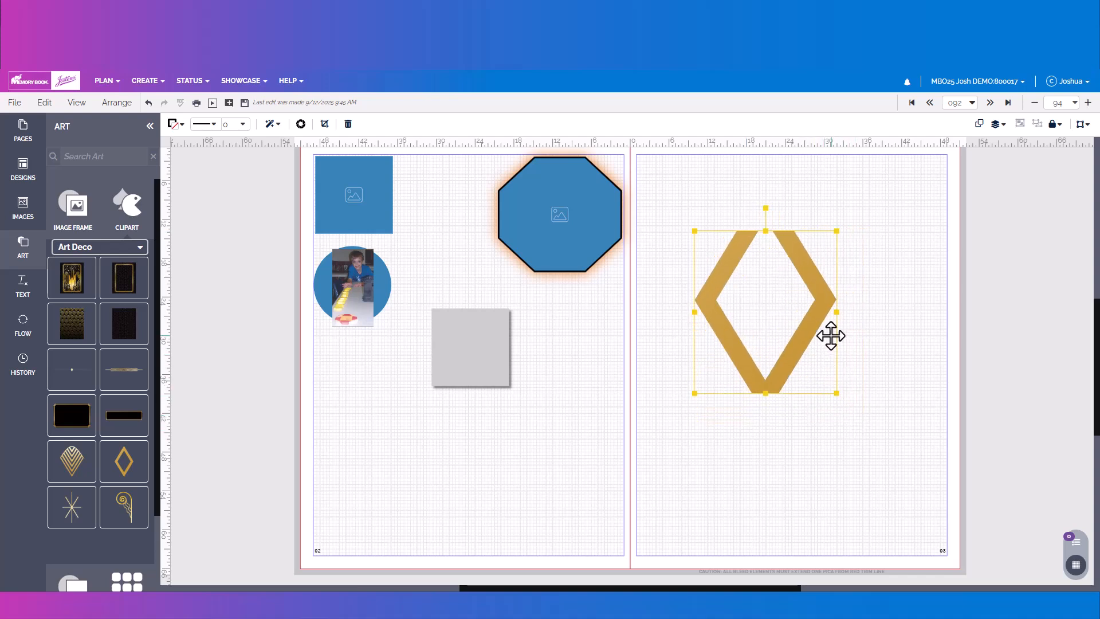
- Give the gold diamond's frame a 1 pt border and a rounded corner of 25
{"action": "left_click", "coordinate": [185, 126]}
{"action": "left_click", "coordinate": [218, 215]}
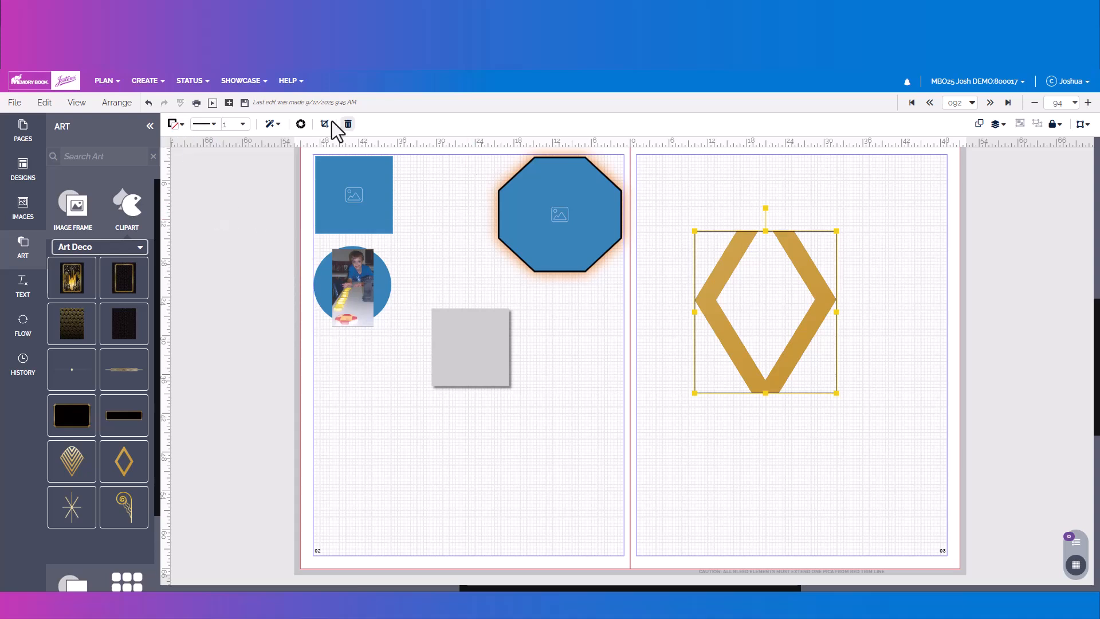
{"action": "left_click", "coordinate": [272, 124]}
{"action": "left_click_drag", "start_coordinate": [296, 212], "coordinate": [374, 213]}
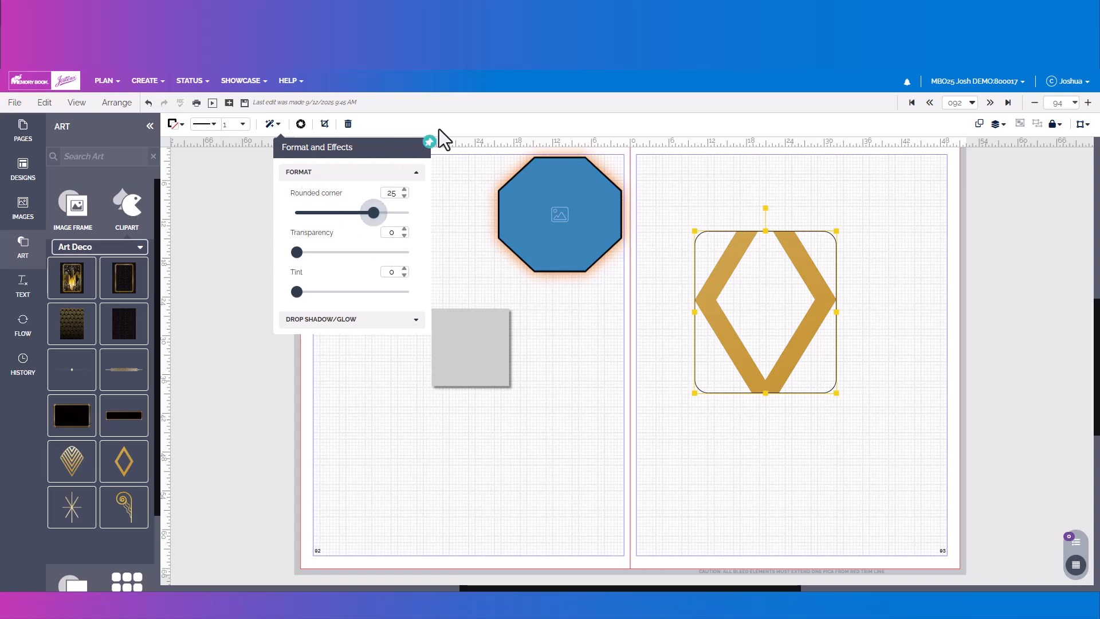
- Open the gold diamond in Snap Edit and try the B & W and Sepia filters at 100
{"action": "left_click", "coordinate": [300, 125]}
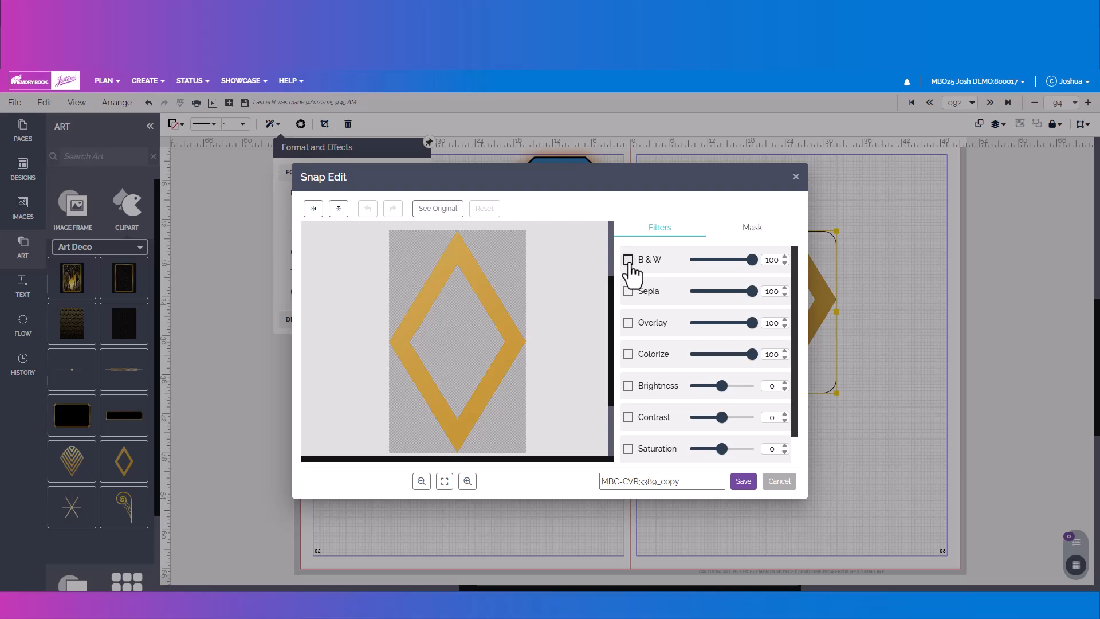
{"action": "left_click", "coordinate": [628, 260]}
{"action": "left_click", "coordinate": [628, 291]}
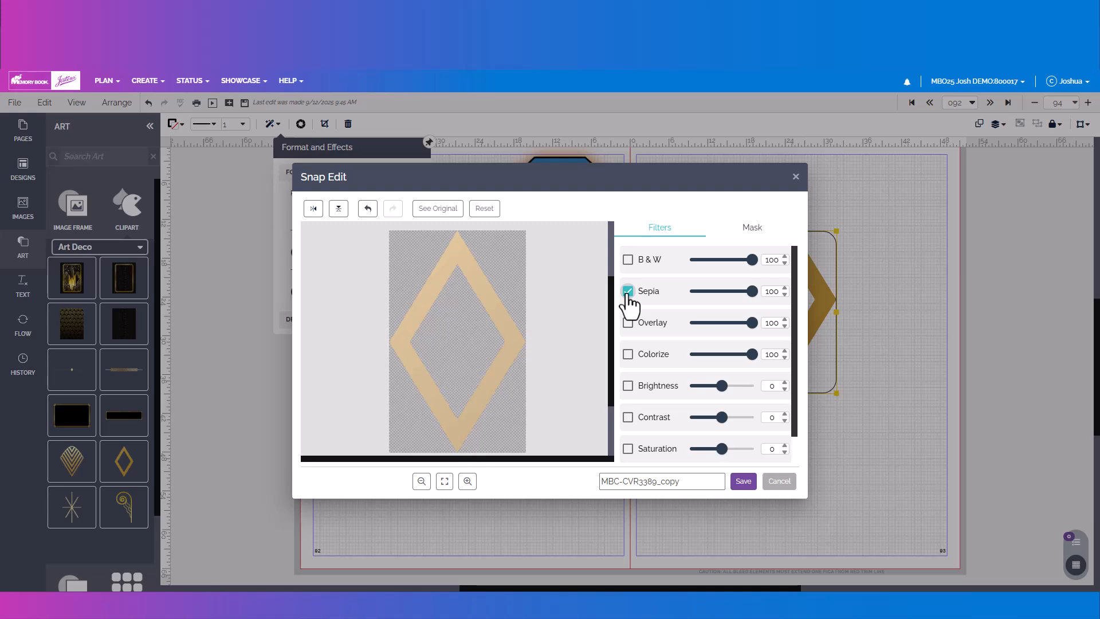
{"action": "left_click", "coordinate": [628, 291]}
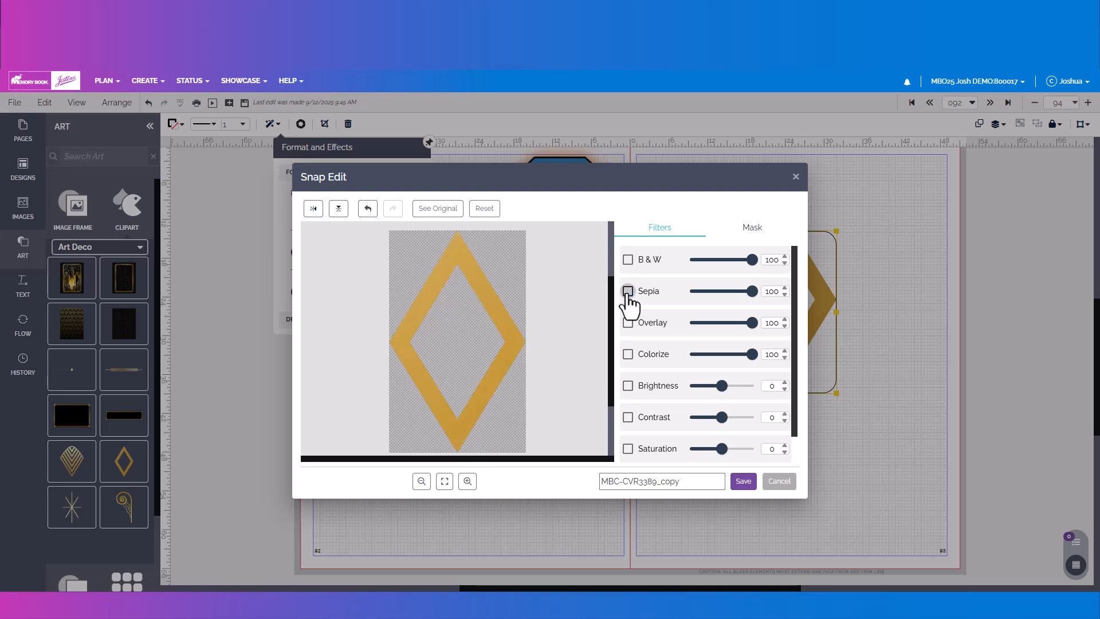
- Try an orange Overlay filter at 100 on the diamond and switch it off again
{"action": "left_click", "coordinate": [627, 323]}
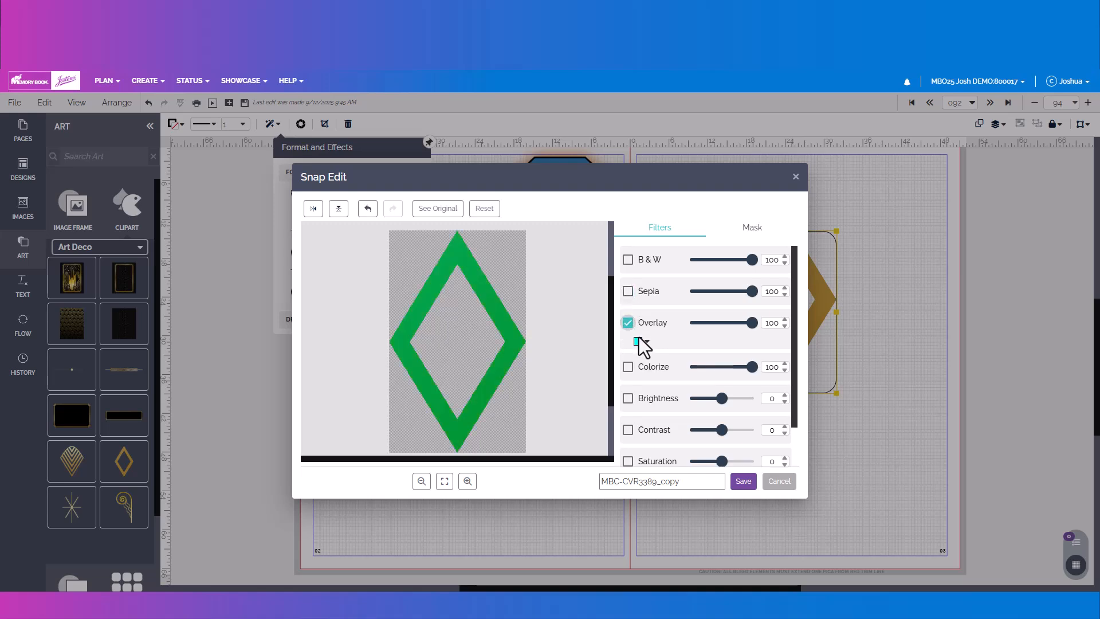
{"action": "left_click", "coordinate": [641, 339]}
{"action": "left_click", "coordinate": [551, 356]}
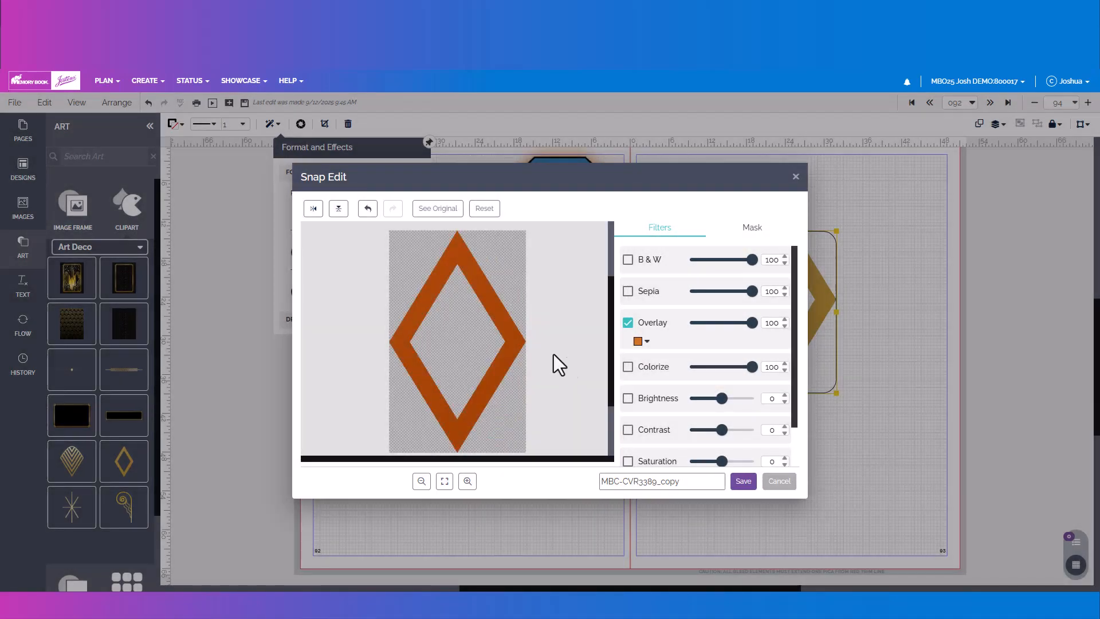
{"action": "left_click", "coordinate": [627, 323]}
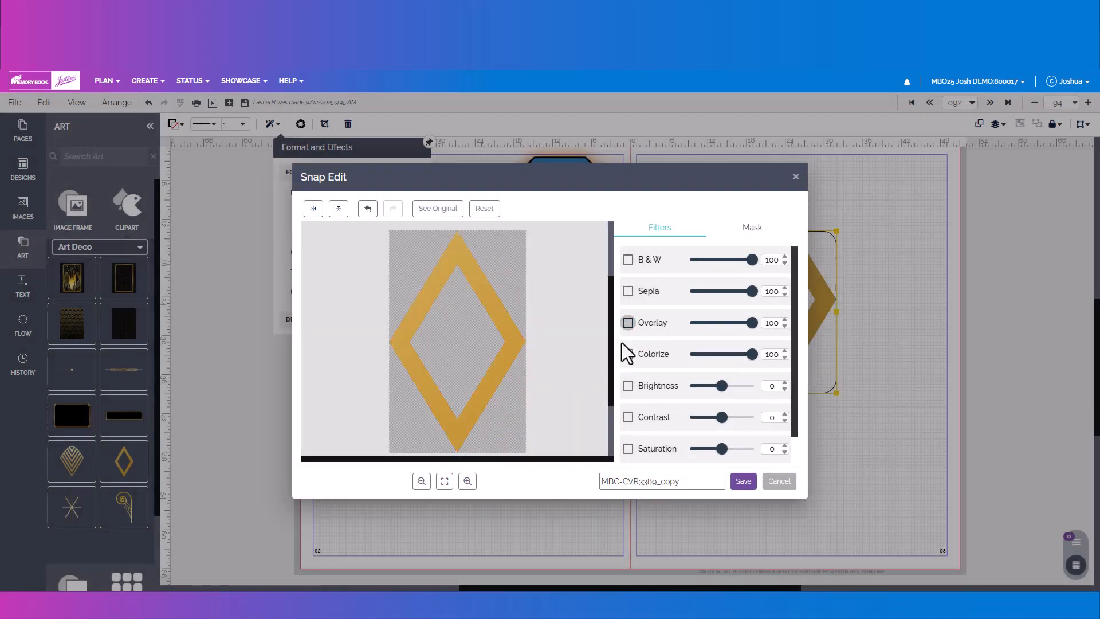
- Try the Colorize filter on the diamond with the dark blue Earthwise color at 100, then turn it off
{"action": "left_click", "coordinate": [628, 354]}
{"action": "left_click", "coordinate": [641, 373]}
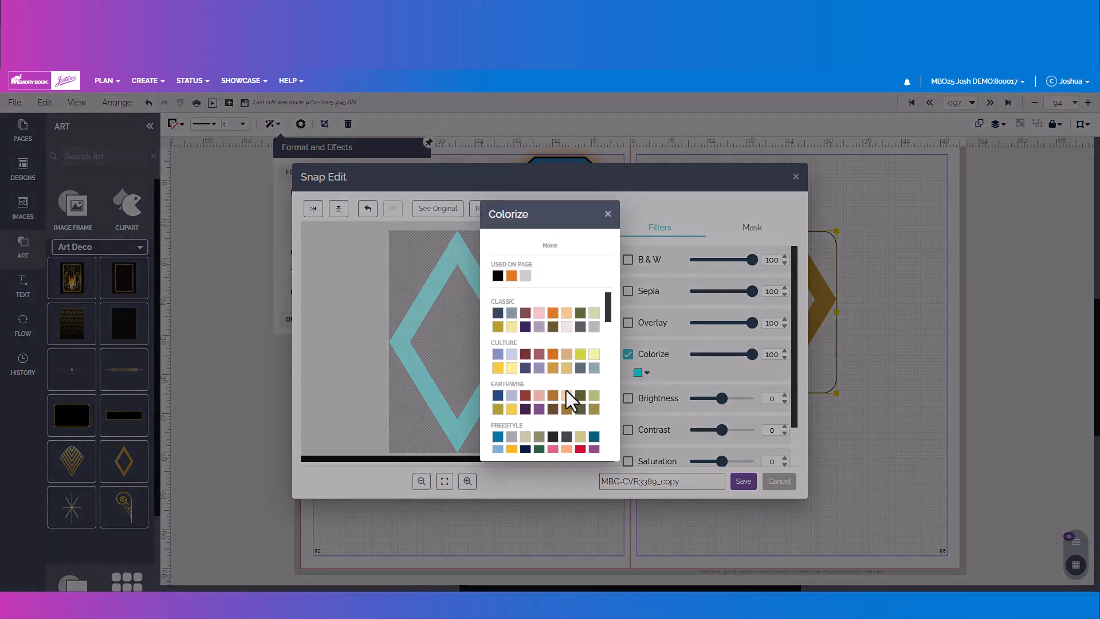
{"action": "left_click", "coordinate": [497, 397]}
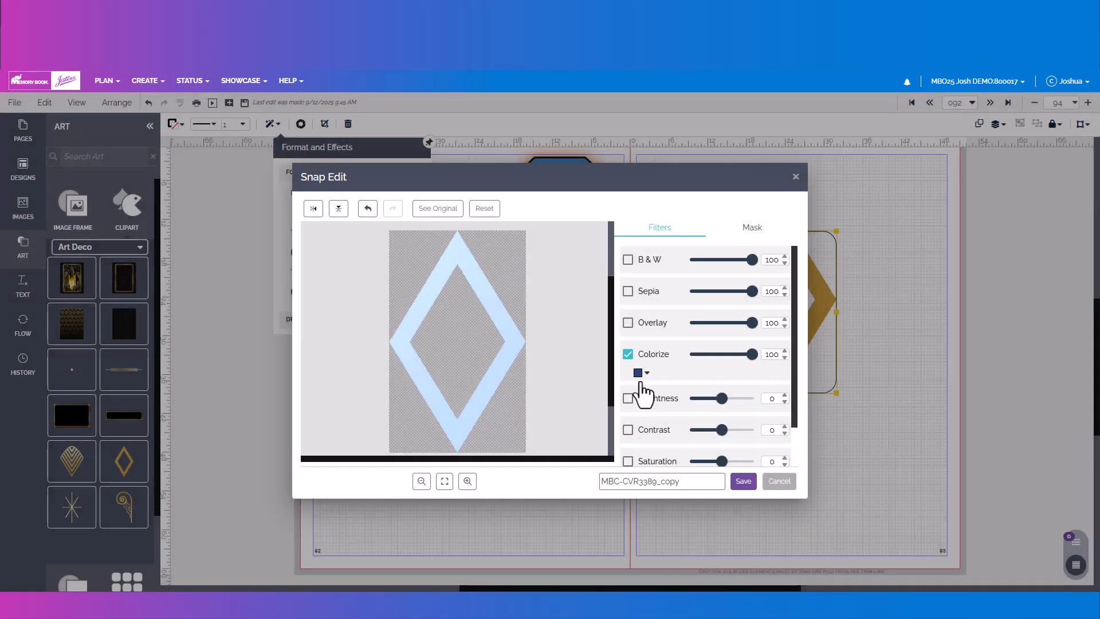
{"action": "left_click", "coordinate": [628, 354]}
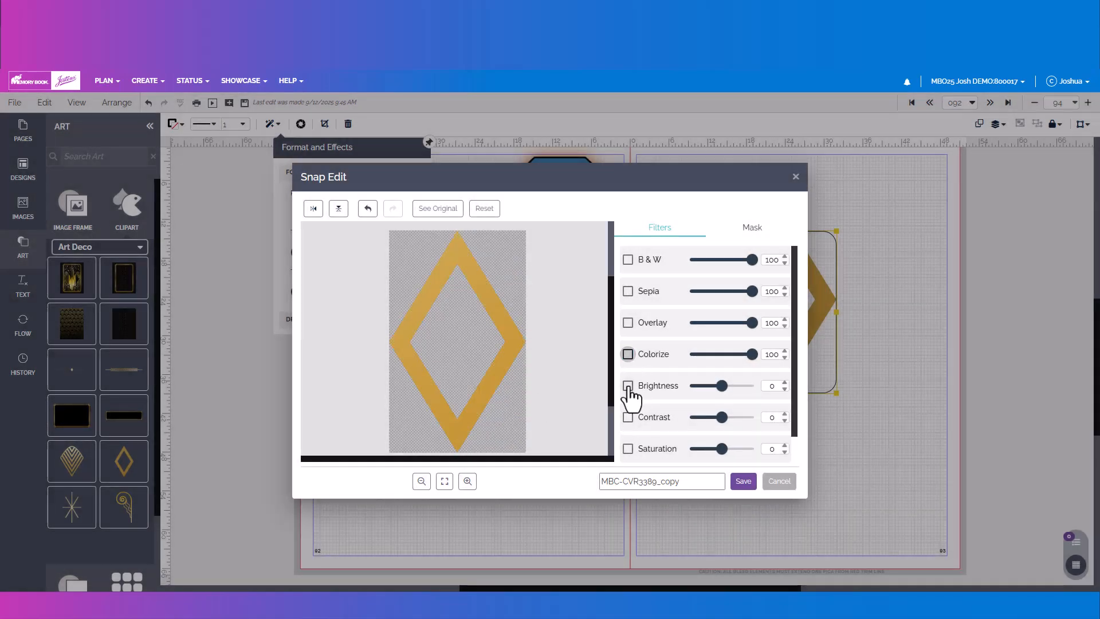
- Try Brightness -45, Contrast 47 and Saturation 100 on the diamond, clear them and leave Snap Edit without saving
{"action": "left_click", "coordinate": [628, 417]}
{"action": "left_click", "coordinate": [627, 449]}
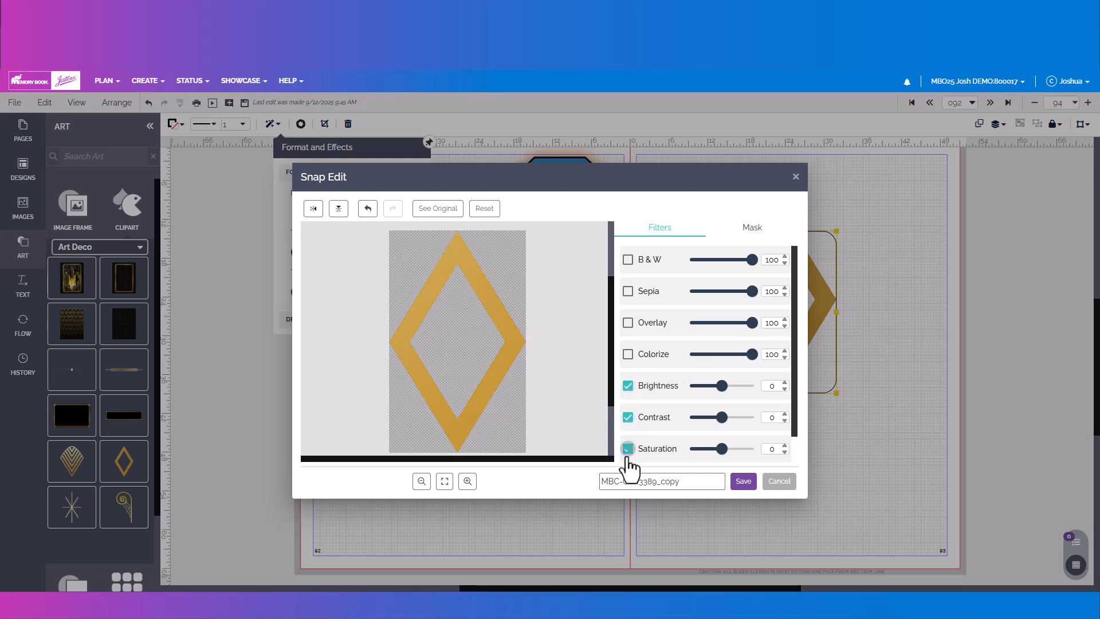
{"action": "left_click_drag", "start_coordinate": [722, 385], "coordinate": [765, 455]}
{"action": "left_click", "coordinate": [628, 385]}
{"action": "left_click", "coordinate": [627, 417]}
{"action": "left_click", "coordinate": [628, 449]}
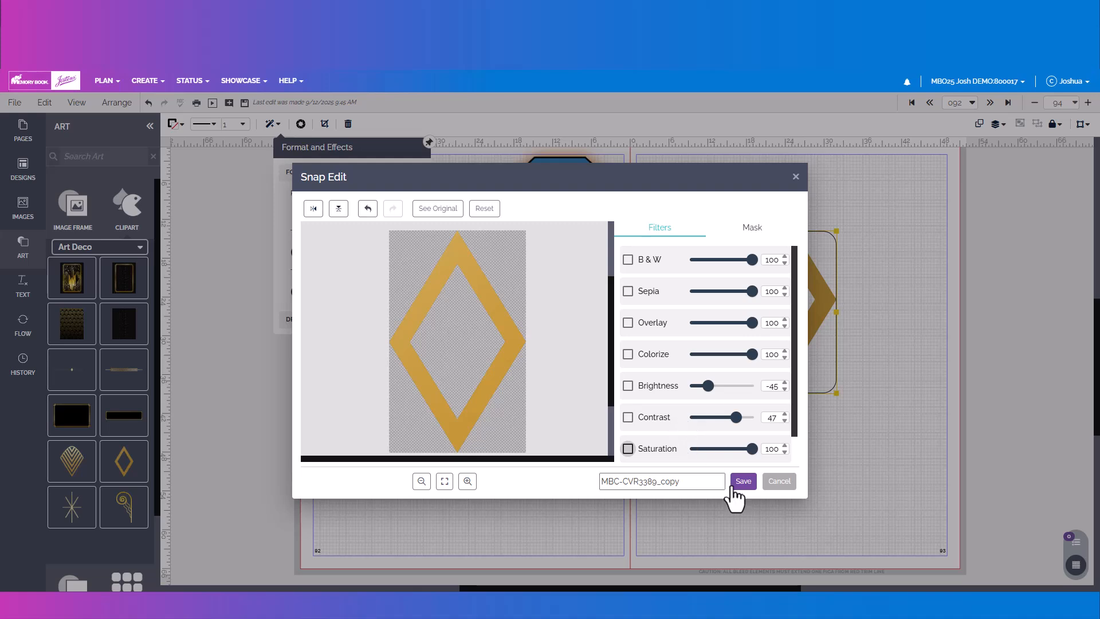
{"action": "left_click", "coordinate": [780, 482]}
{"action": "left_click", "coordinate": [641, 361]}
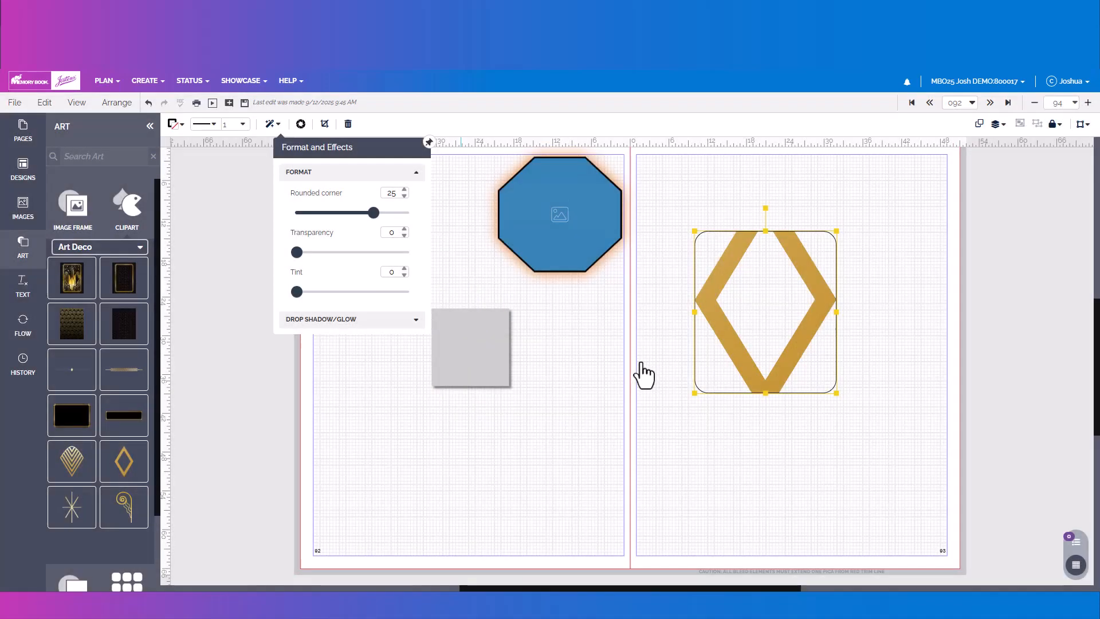
{"action": "left_click", "coordinate": [645, 349]}
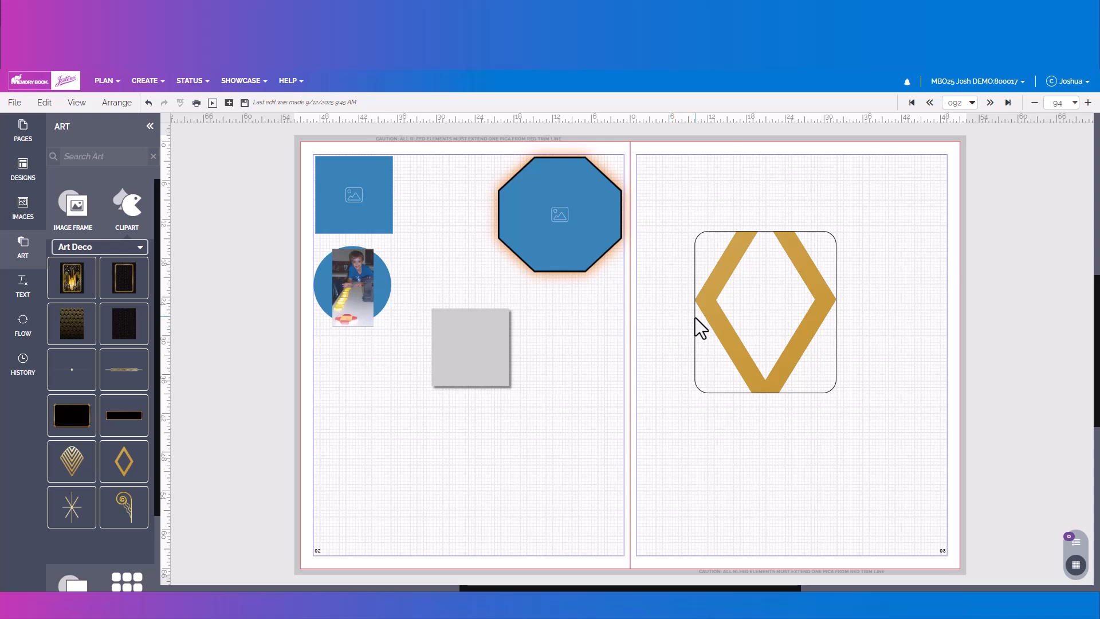
- Add a Headline style text box to page 92 and fit it below the circular photo frame, beside the grey square
{"action": "left_click", "coordinate": [23, 289]}
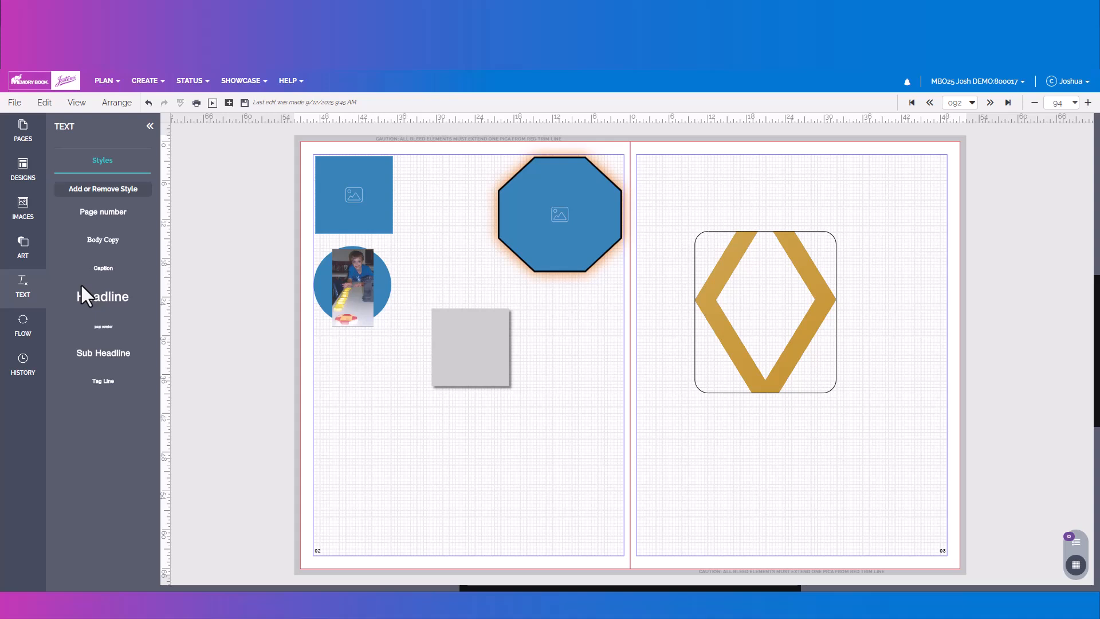
{"action": "left_click_drag", "start_coordinate": [100, 293], "coordinate": [257, 353]}
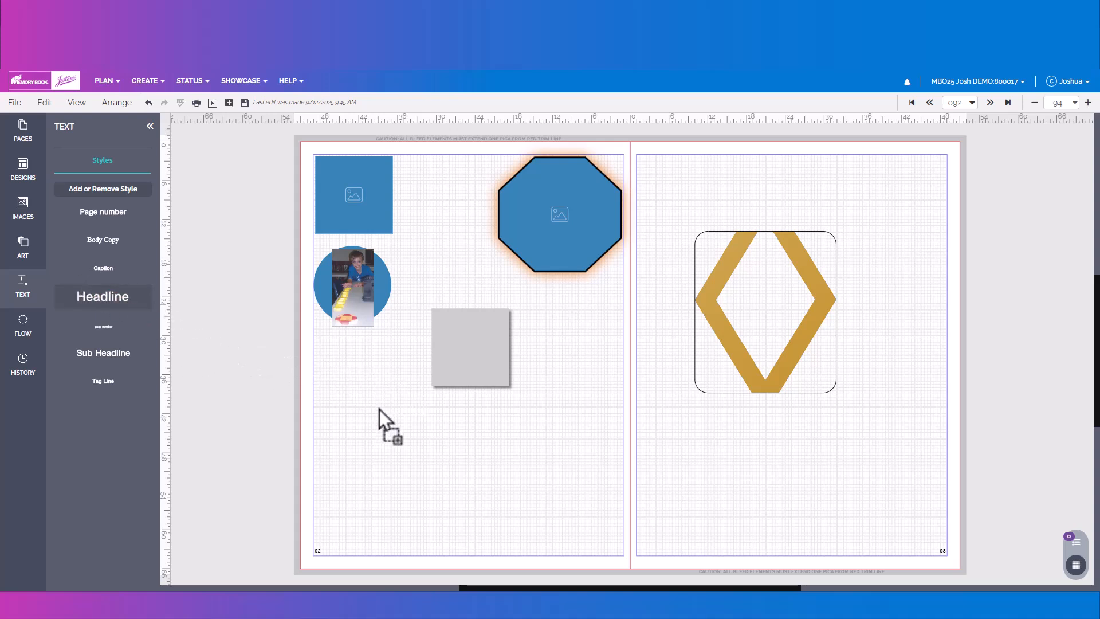
{"action": "left_click_drag", "start_coordinate": [379, 409], "coordinate": [481, 458]}
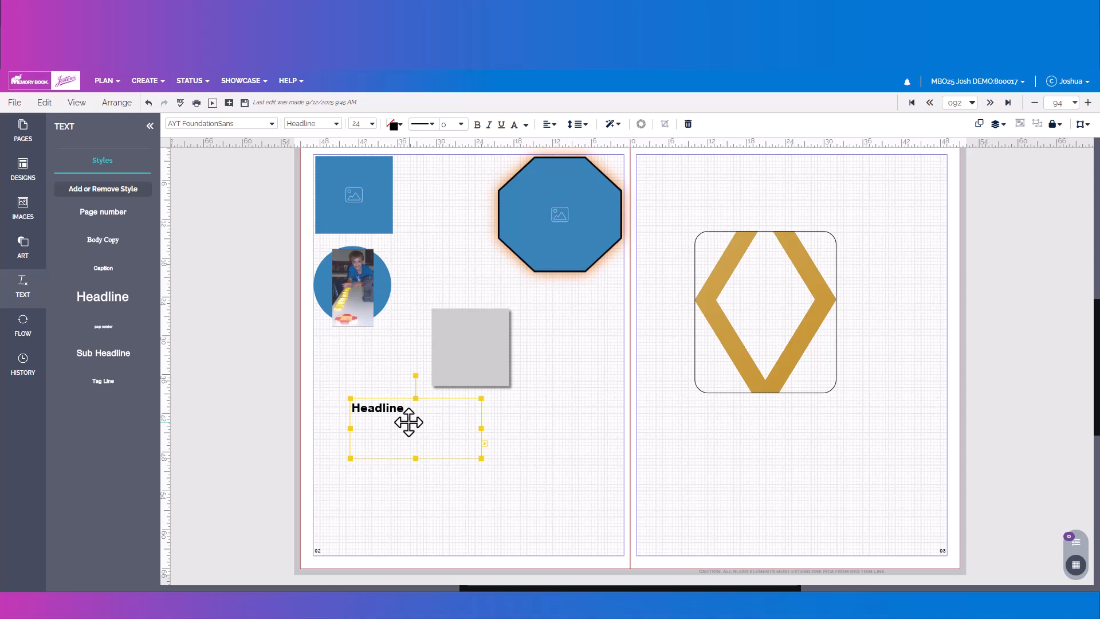
{"action": "left_click_drag", "start_coordinate": [417, 424], "coordinate": [430, 361]}
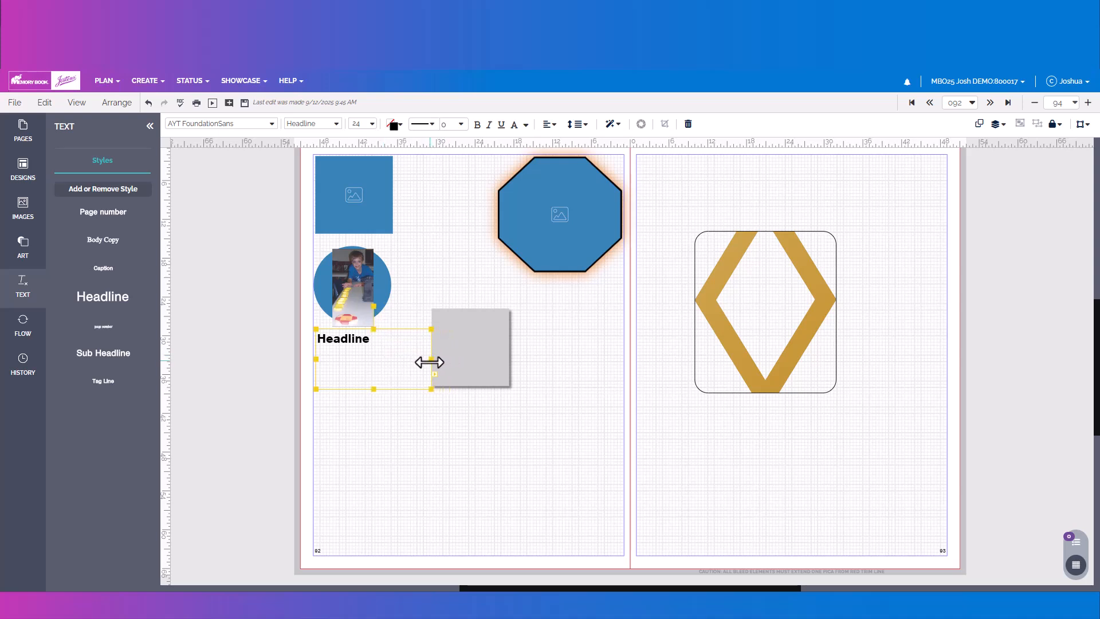
- Set the font of the headline text box on page 92 to AYT Missouri Heavy
{"action": "left_click", "coordinate": [272, 127]}
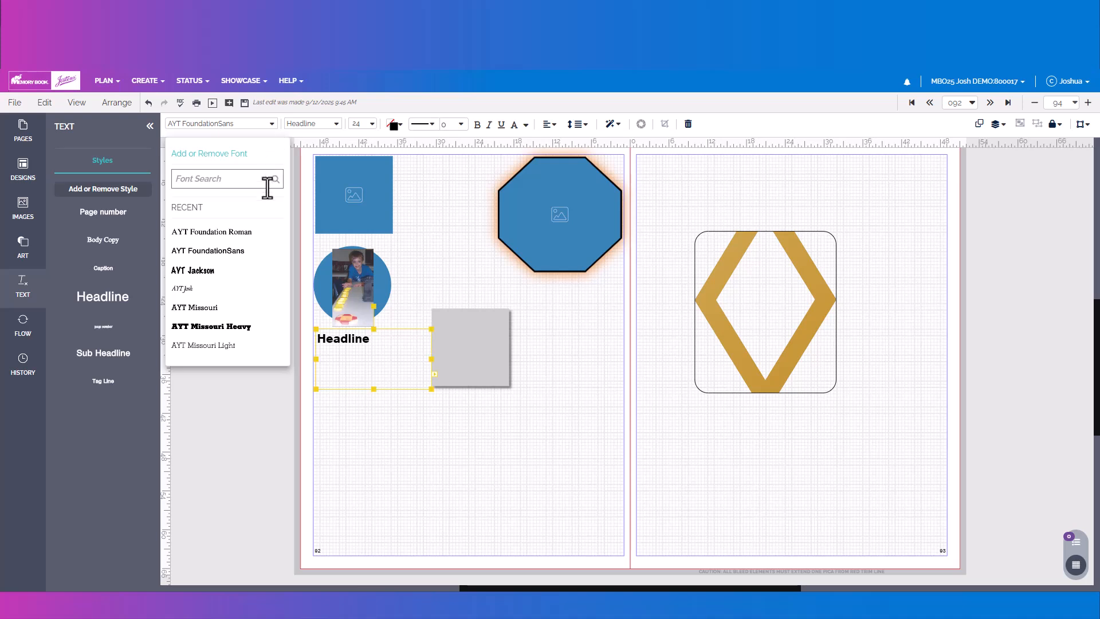
{"action": "left_click", "coordinate": [247, 327]}
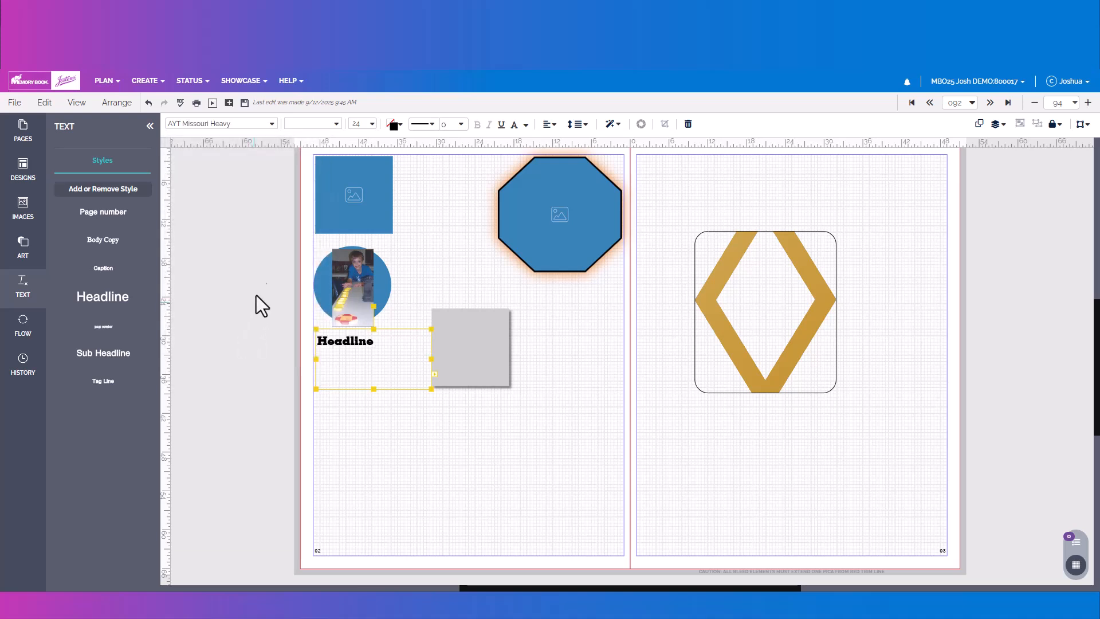
{"action": "right_click", "coordinate": [284, 167]}
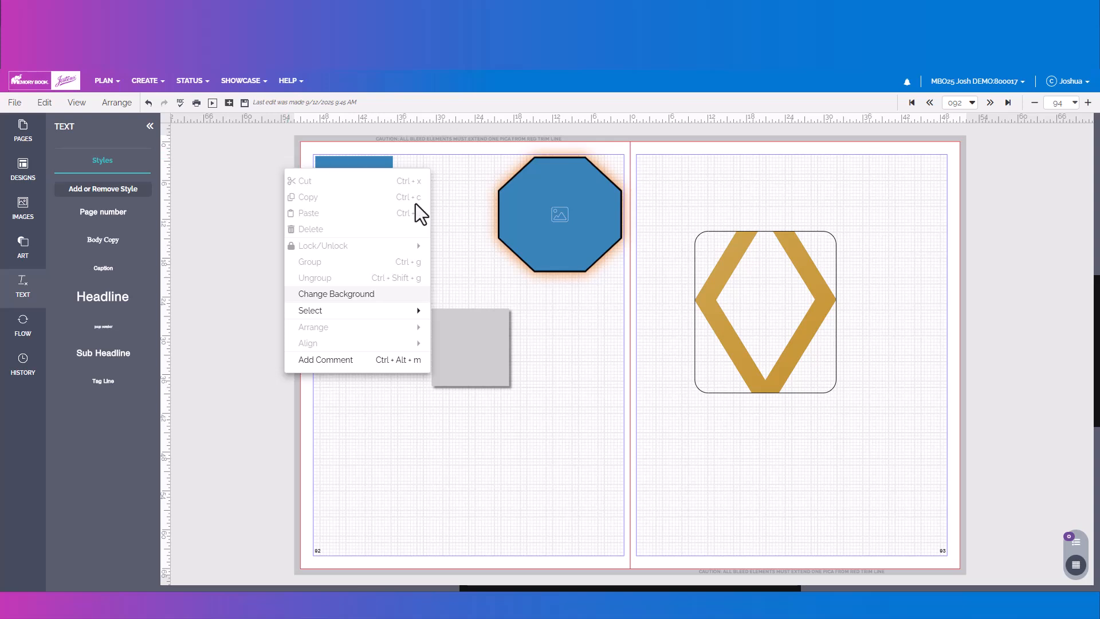
{"action": "left_click", "coordinate": [491, 304]}
{"action": "left_click", "coordinate": [365, 344]}
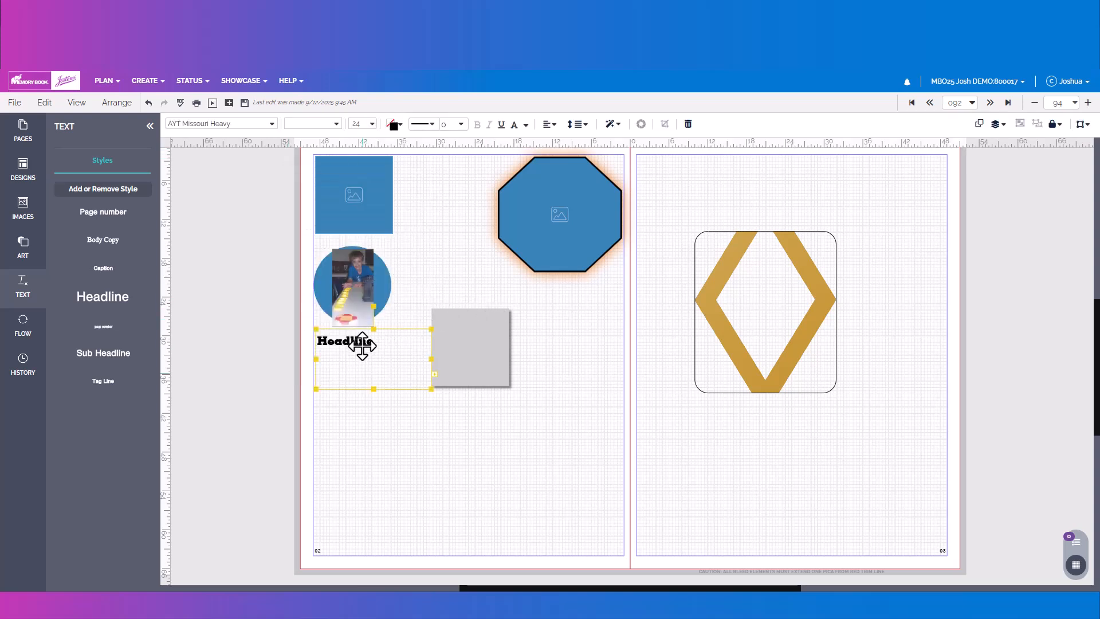
{"action": "left_click", "coordinate": [372, 124]}
{"action": "left_click", "coordinate": [372, 126]}
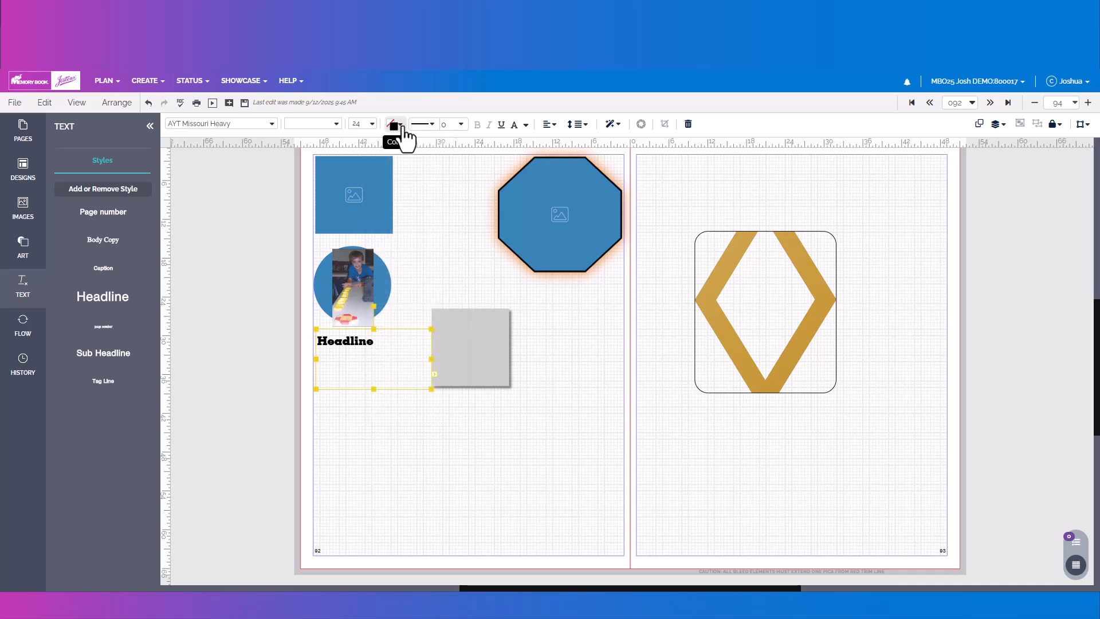
- Fill the headline text with the orange already used on the page, and replace it with the Classic dark purple
{"action": "left_click", "coordinate": [400, 125]}
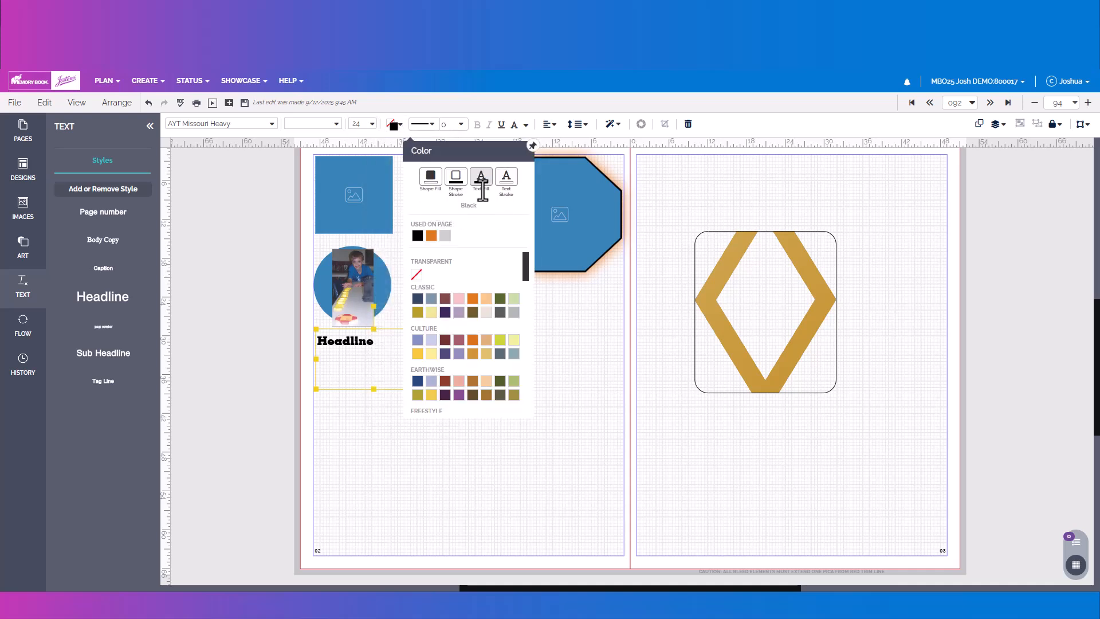
{"action": "left_click", "coordinate": [430, 235]}
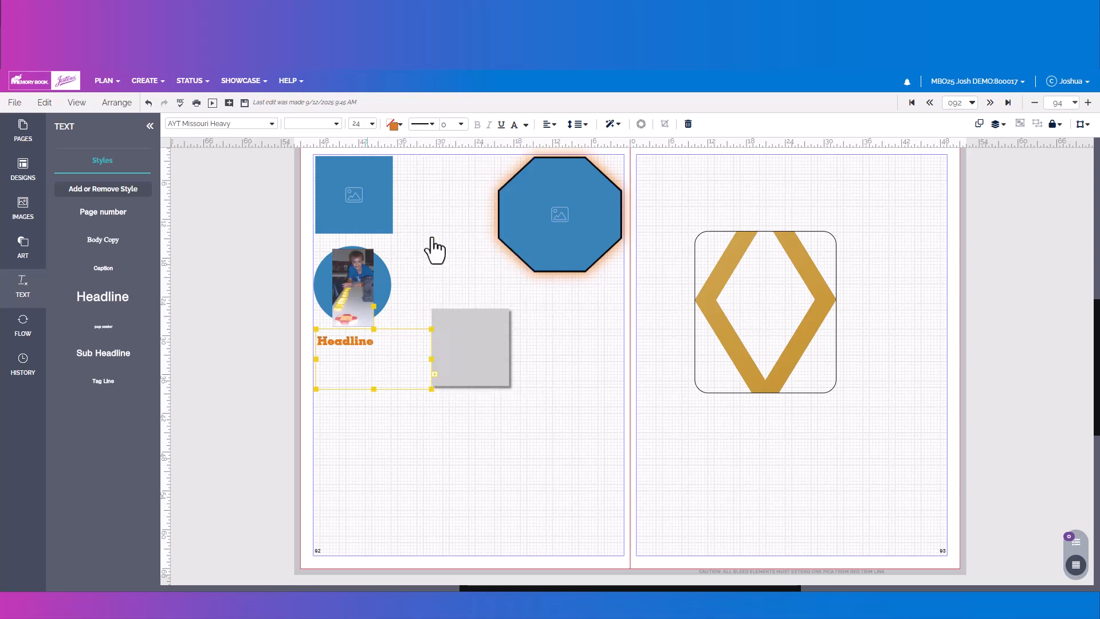
{"action": "left_click", "coordinate": [394, 127]}
{"action": "left_click", "coordinate": [444, 308]}
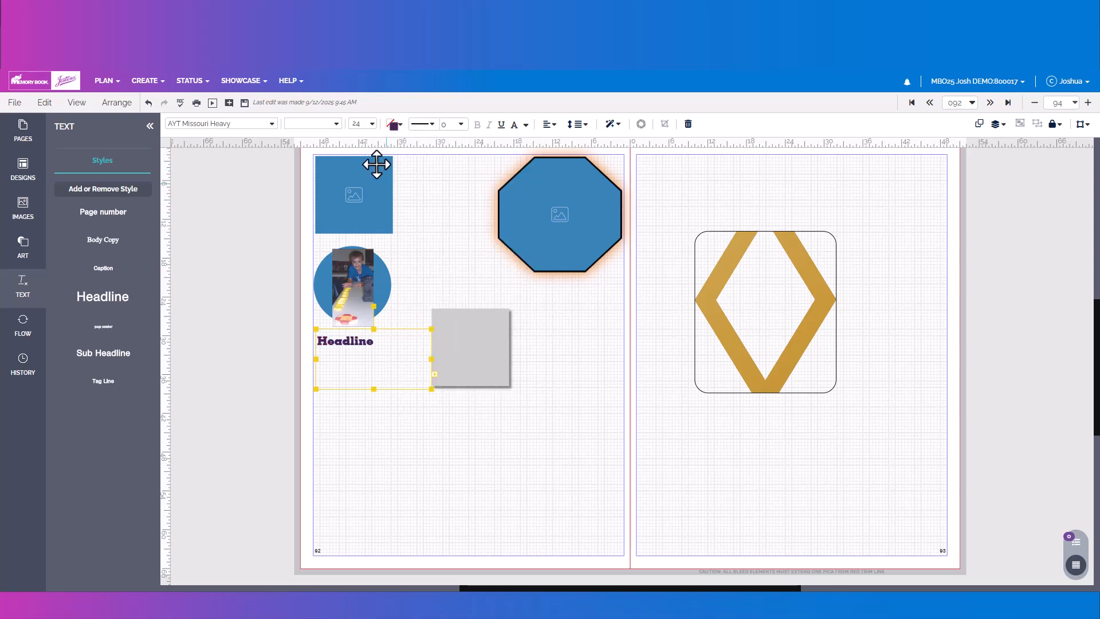
- Underline the headline and center it both horizontally and vertically within its text box
{"action": "left_click", "coordinate": [502, 127]}
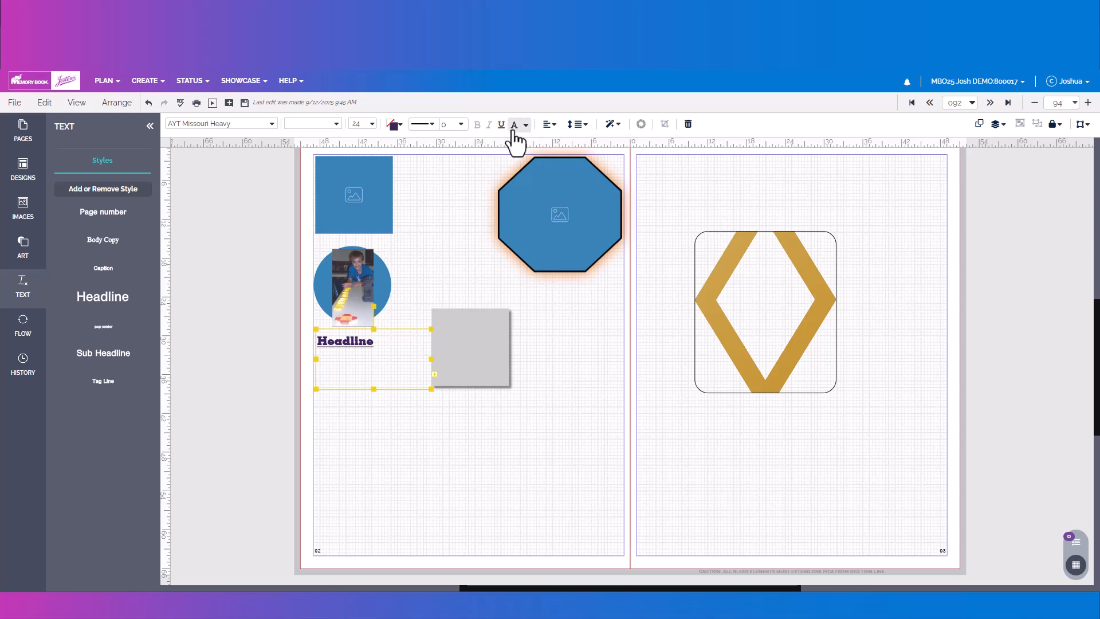
{"action": "left_click", "coordinate": [519, 124]}
{"action": "left_click", "coordinate": [549, 125]}
{"action": "left_click", "coordinate": [596, 182]}
{"action": "left_click", "coordinate": [595, 209]}
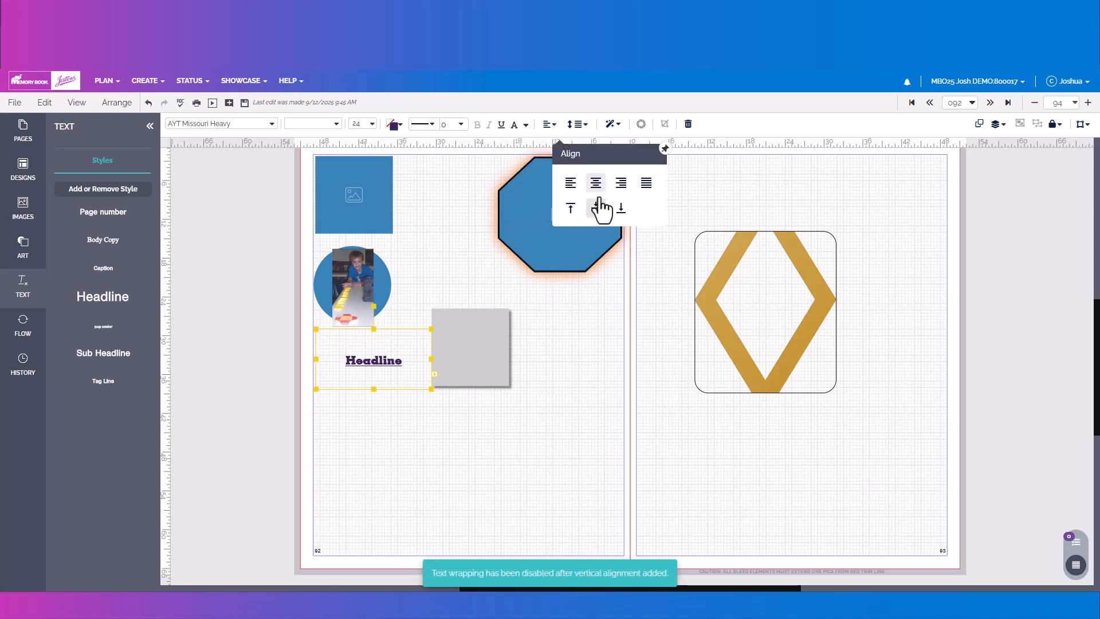
{"action": "left_click", "coordinate": [577, 124]}
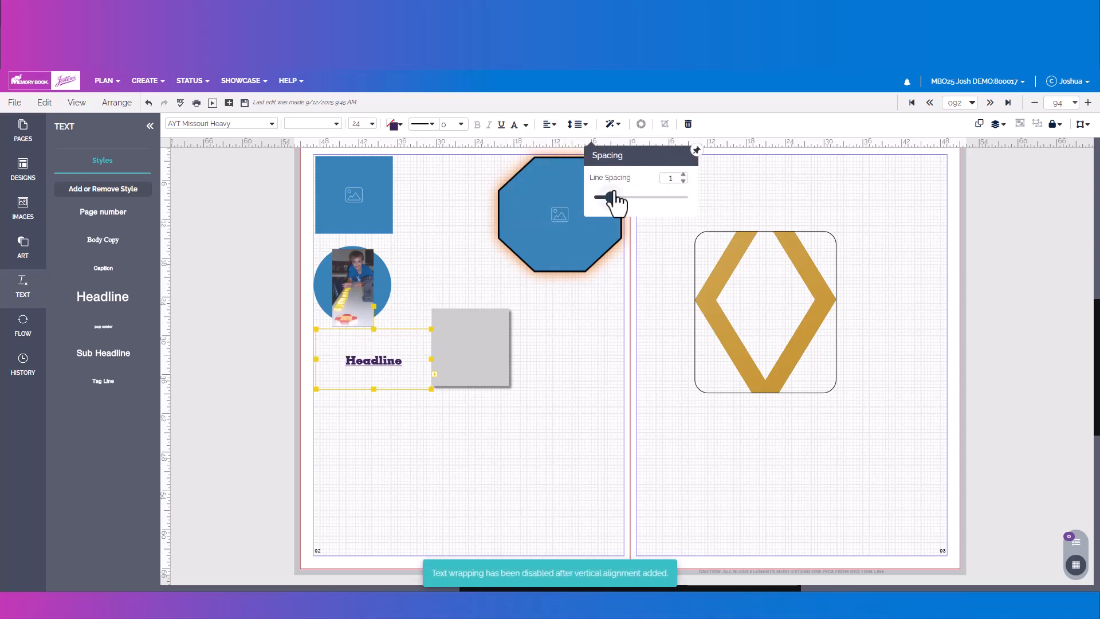
- Give the headline an orange drop shadow with distance 10 and degree 95, softened with more blur
{"action": "left_click", "coordinate": [613, 126]}
{"action": "left_click_drag", "start_coordinate": [639, 259], "coordinate": [673, 276]}
{"action": "left_click", "coordinate": [668, 329]}
{"action": "left_click_drag", "start_coordinate": [652, 314], "coordinate": [669, 314]}
{"action": "left_click", "coordinate": [748, 241]}
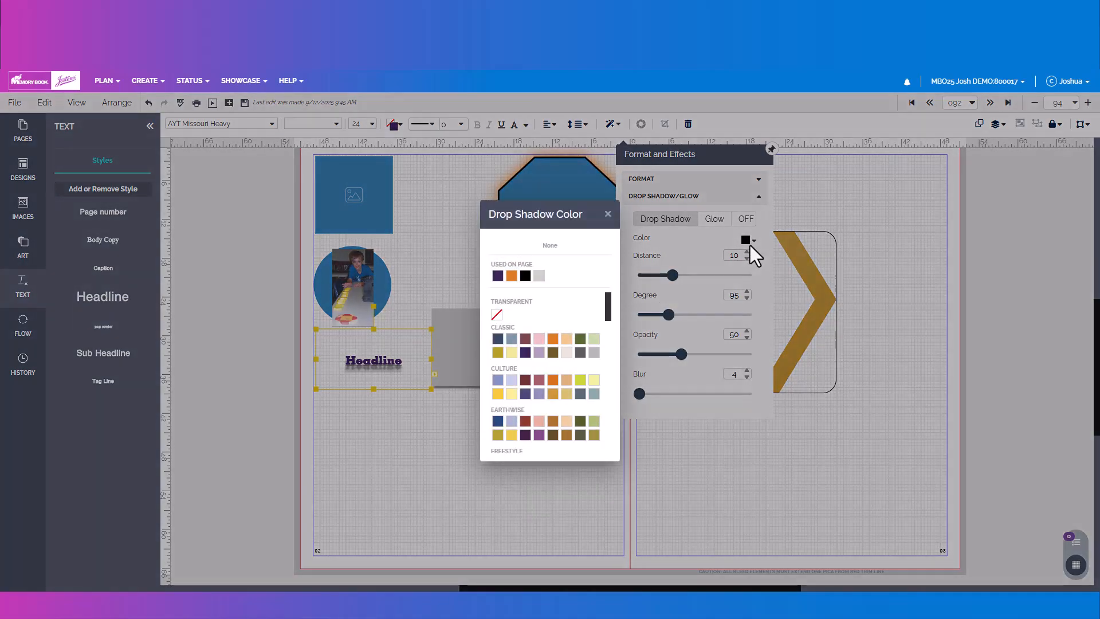
{"action": "left_click", "coordinate": [511, 276]}
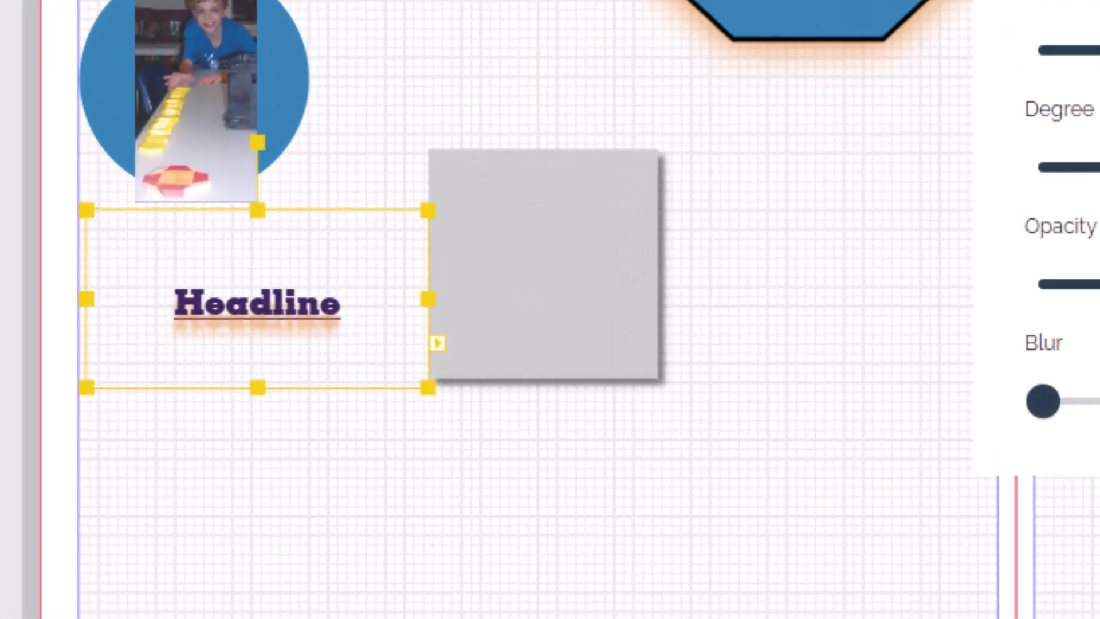
{"action": "left_click", "coordinate": [871, 461]}
{"action": "left_click", "coordinate": [339, 313]}
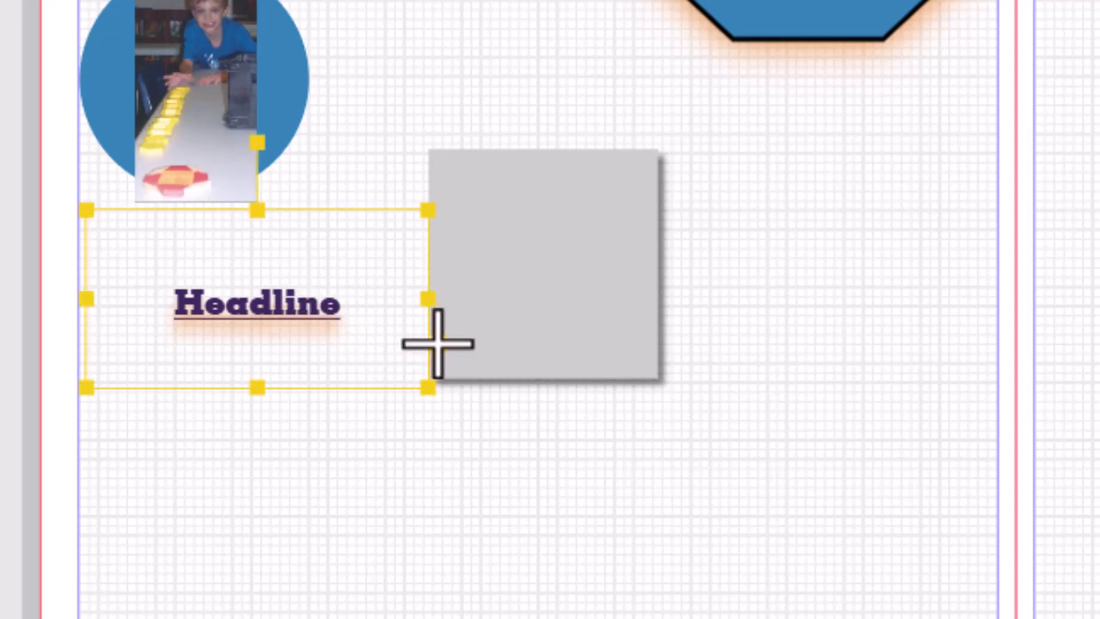
- Chain two text boxes to the headline box: one fitted between the grey square and the gutter, one below the headline extended down page 92
{"action": "left_click_drag", "start_coordinate": [437, 344], "coordinate": [792, 245]}
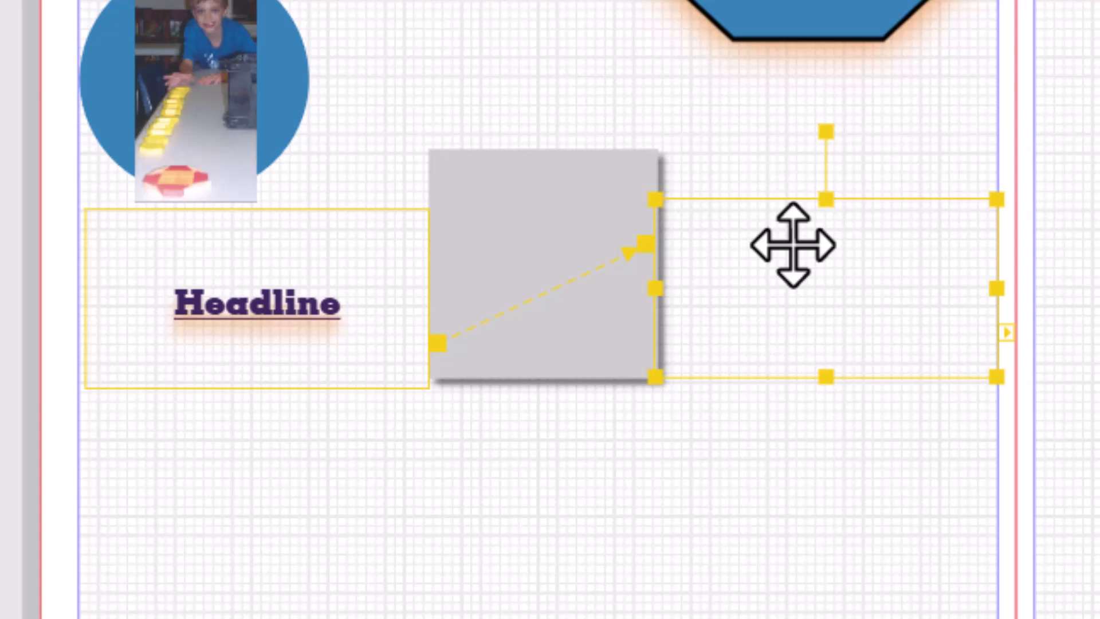
{"action": "left_click_drag", "start_coordinate": [656, 290], "coordinate": [666, 289]}
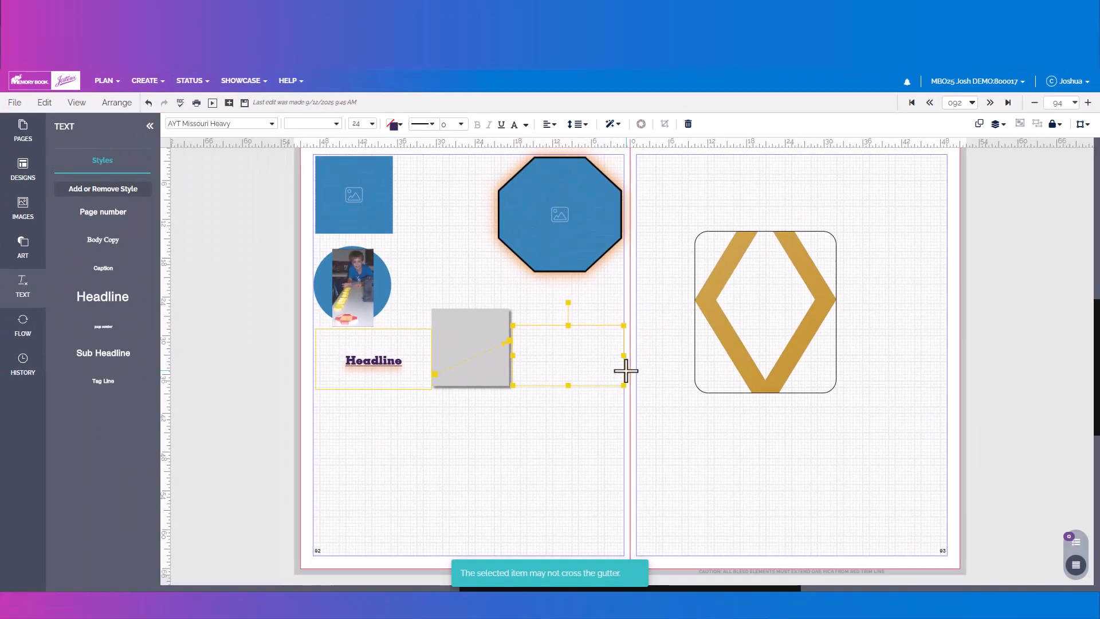
{"action": "left_click_drag", "start_coordinate": [626, 371], "coordinate": [355, 410]}
{"action": "left_click_drag", "start_coordinate": [369, 453], "coordinate": [368, 545]}
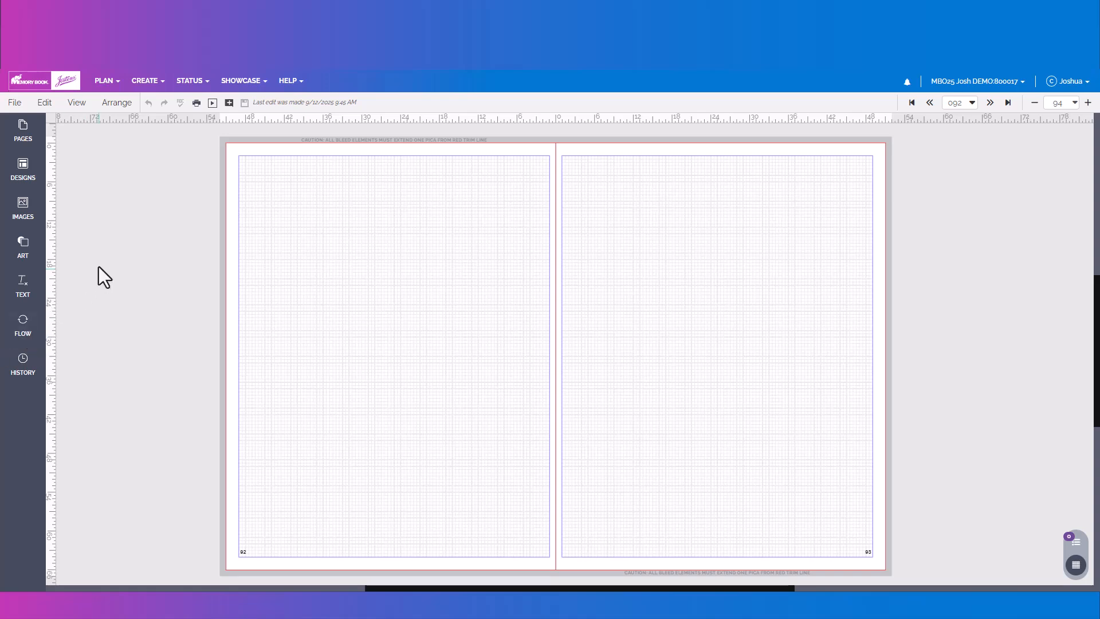
- Show the Candids templates from the Page Surfer category in the design library
{"action": "left_click", "coordinate": [23, 167]}
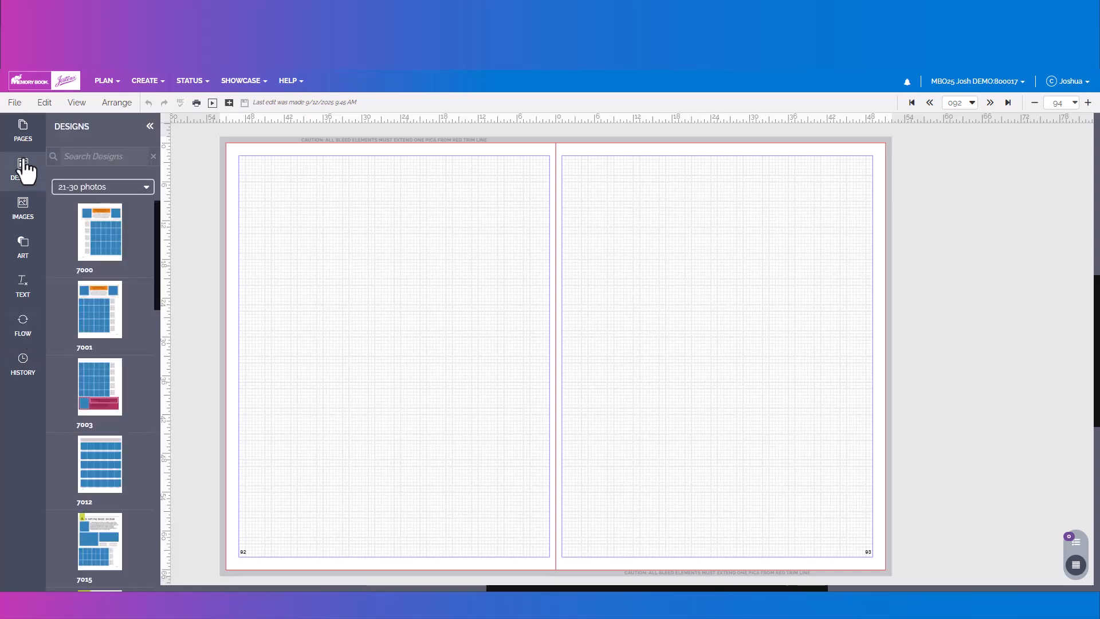
{"action": "left_click", "coordinate": [71, 188]}
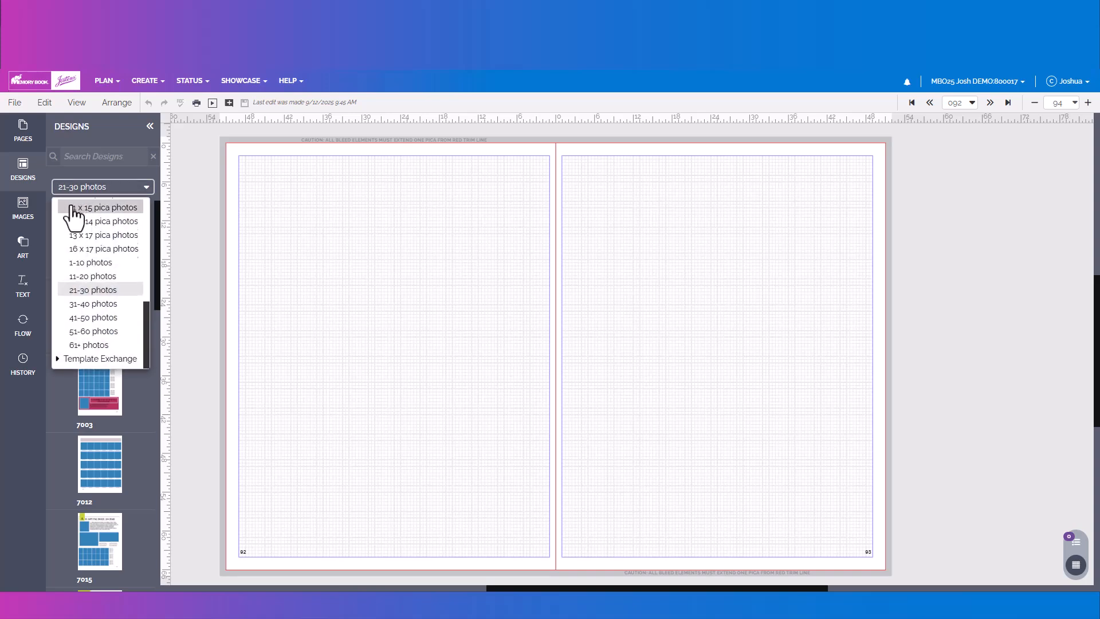
{"action": "scroll", "coordinate": [67, 261], "scroll_direction": "up", "scroll_amount": 5}
{"action": "left_click", "coordinate": [59, 265]}
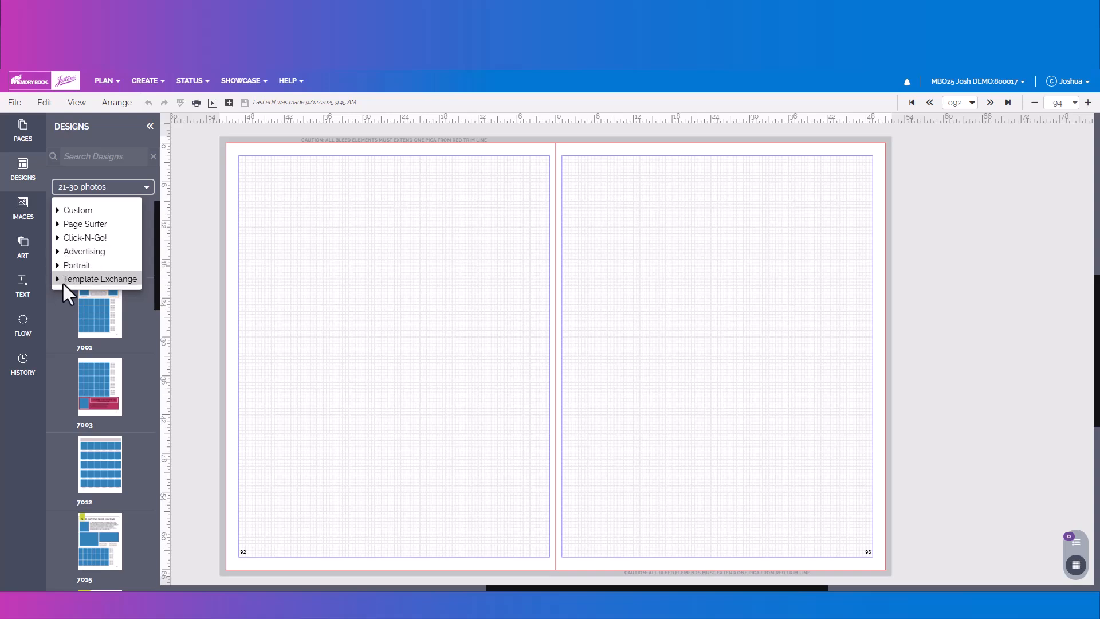
{"action": "left_click", "coordinate": [58, 224]}
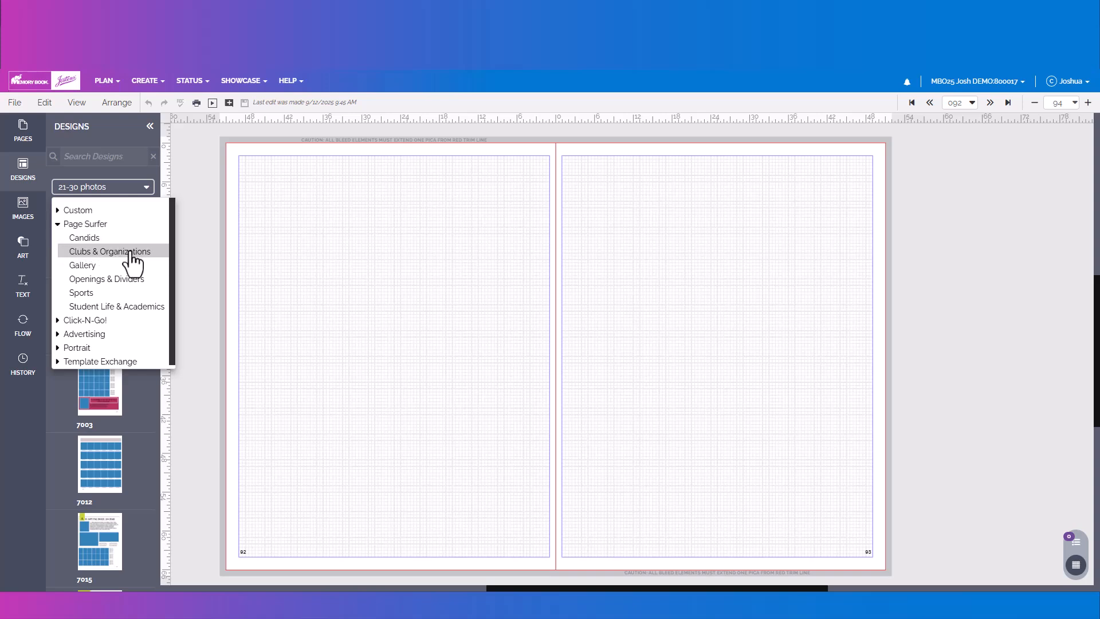
{"action": "left_click", "coordinate": [85, 236]}
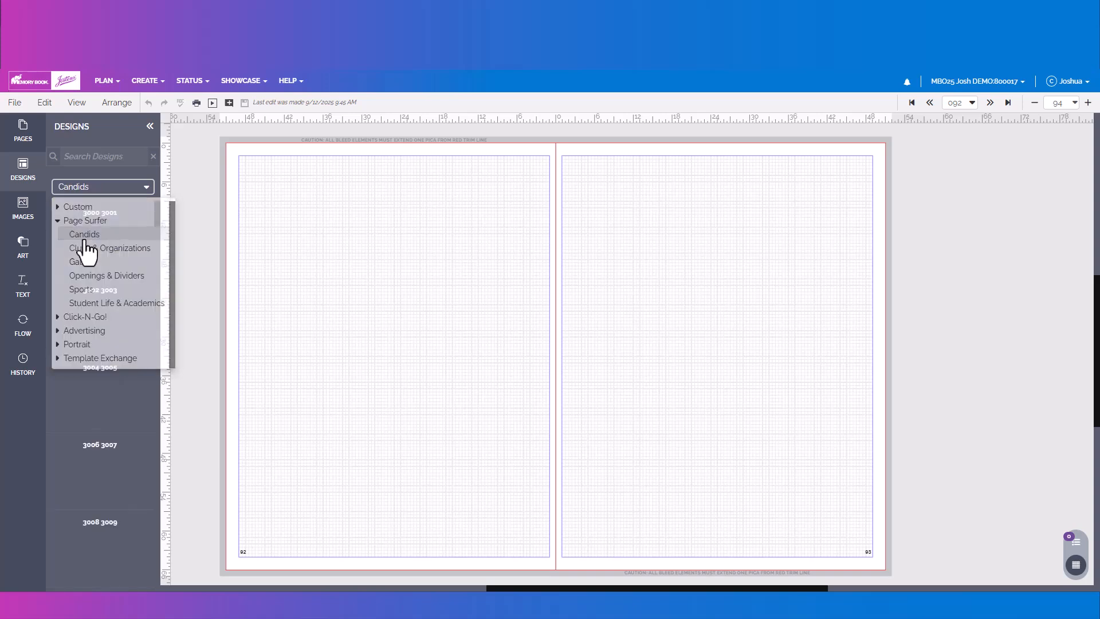
- Apply the left-hand design of Candids template 3048 3049 to page 92 without retaining the existing content
{"action": "scroll", "coordinate": [69, 378], "scroll_direction": "down", "scroll_amount": 3}
{"action": "scroll", "coordinate": [82, 409], "scroll_direction": "down", "scroll_amount": 6}
{"action": "scroll", "coordinate": [96, 469], "scroll_direction": "down", "scroll_amount": 6}
{"action": "scroll", "coordinate": [98, 471], "scroll_direction": "down", "scroll_amount": 6}
{"action": "scroll", "coordinate": [97, 470], "scroll_direction": "down", "scroll_amount": 5}
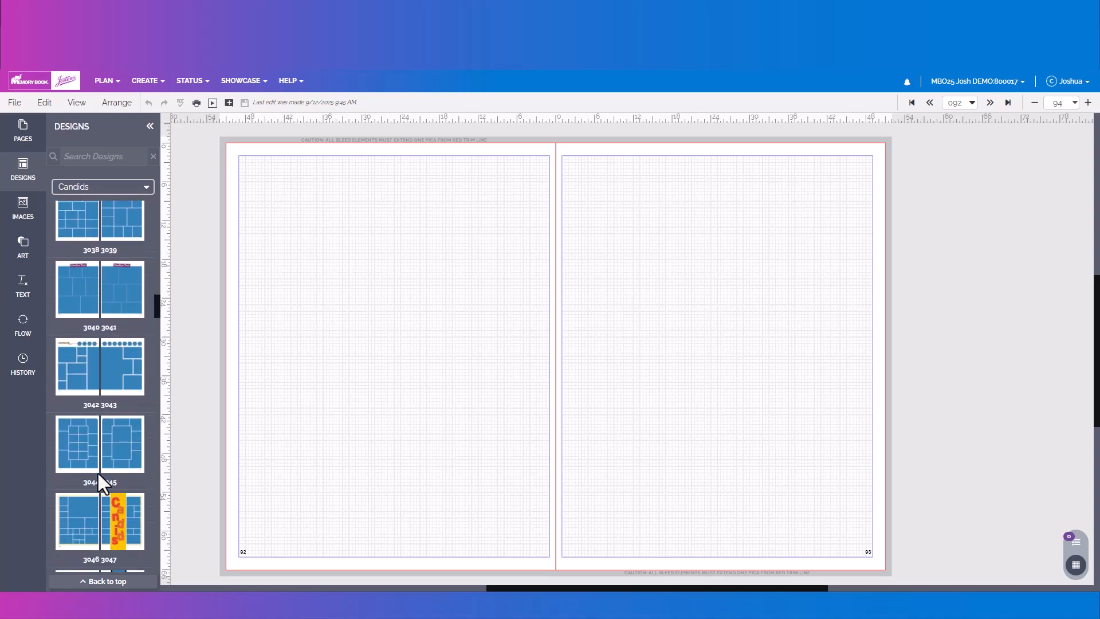
{"action": "scroll", "coordinate": [98, 473], "scroll_direction": "down", "scroll_amount": 4}
{"action": "scroll", "coordinate": [98, 470], "scroll_direction": "down", "scroll_amount": 2}
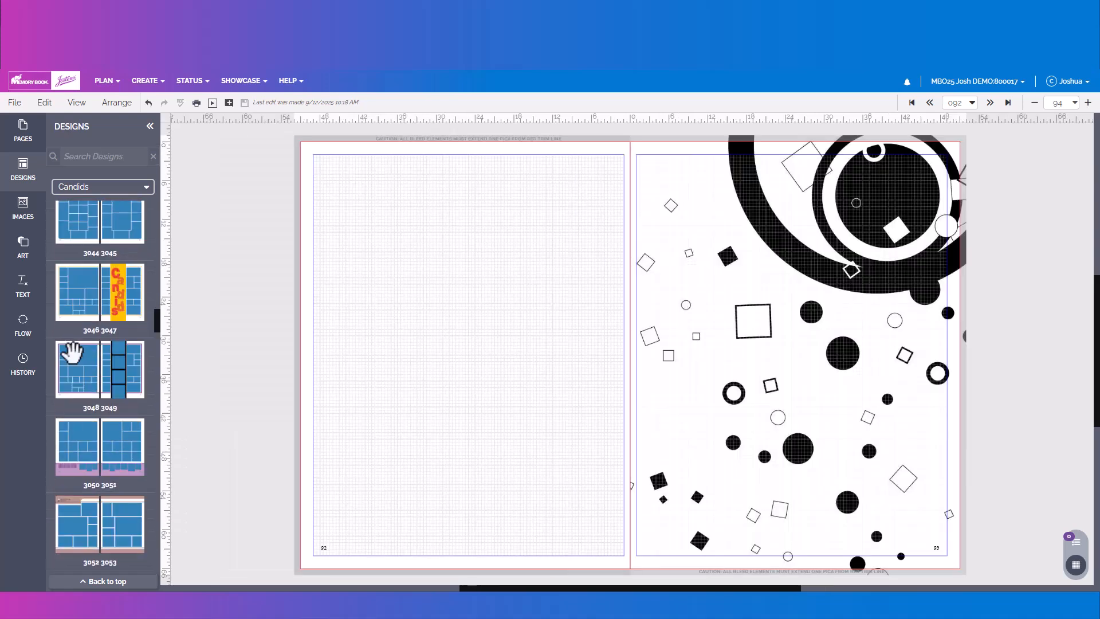
{"action": "mouse_move", "coordinate": [73, 353]}
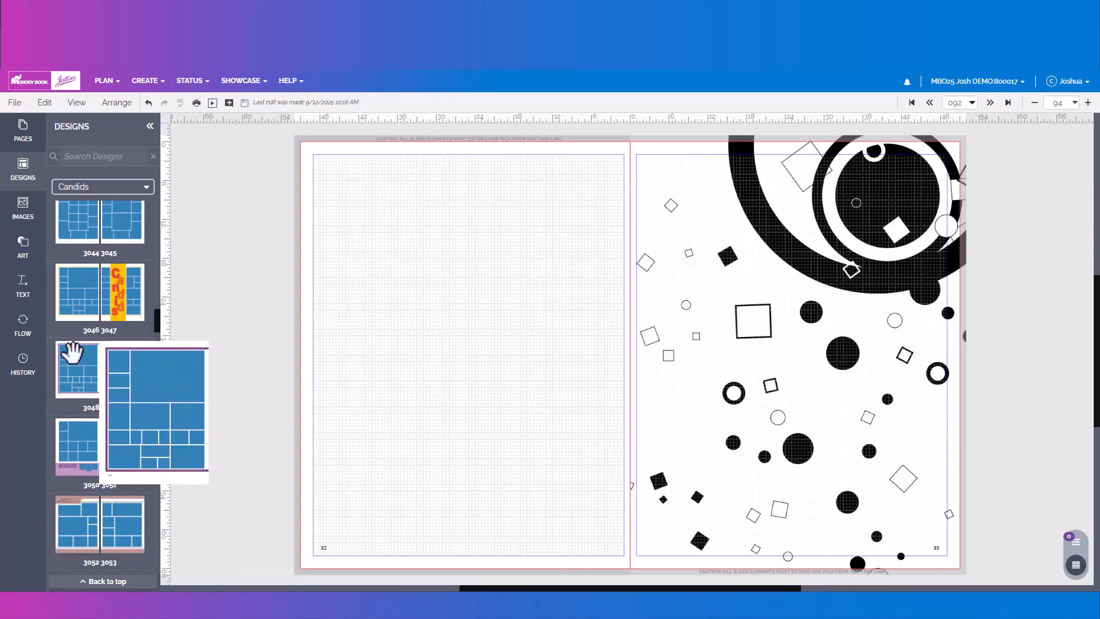
{"action": "left_click_drag", "start_coordinate": [72, 352], "coordinate": [443, 277]}
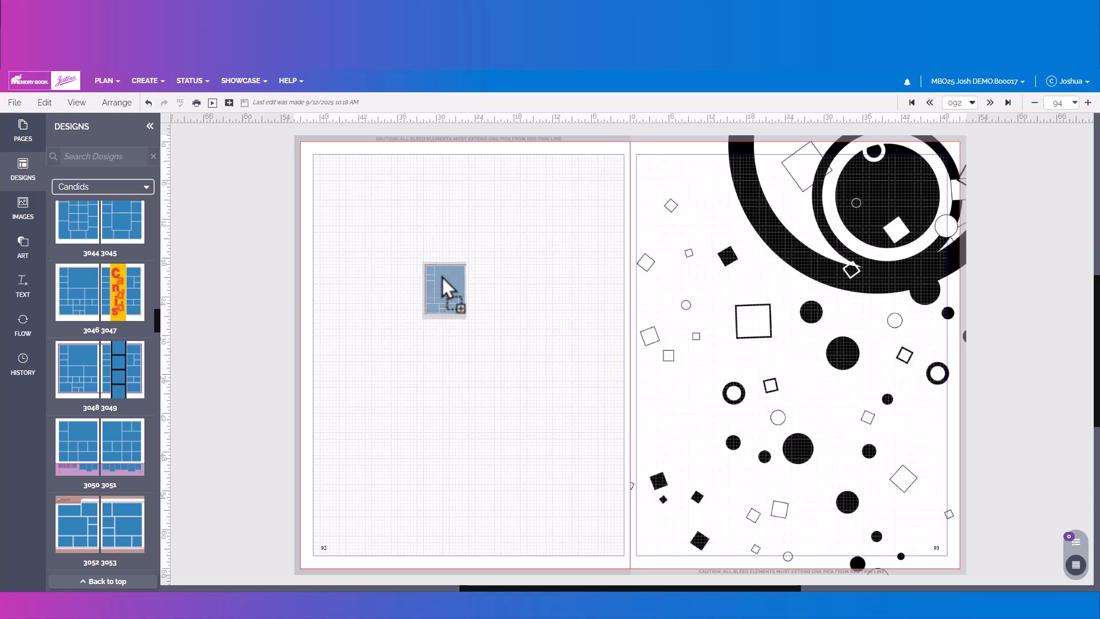
{"action": "left_click_drag", "start_coordinate": [442, 278], "coordinate": [441, 275]}
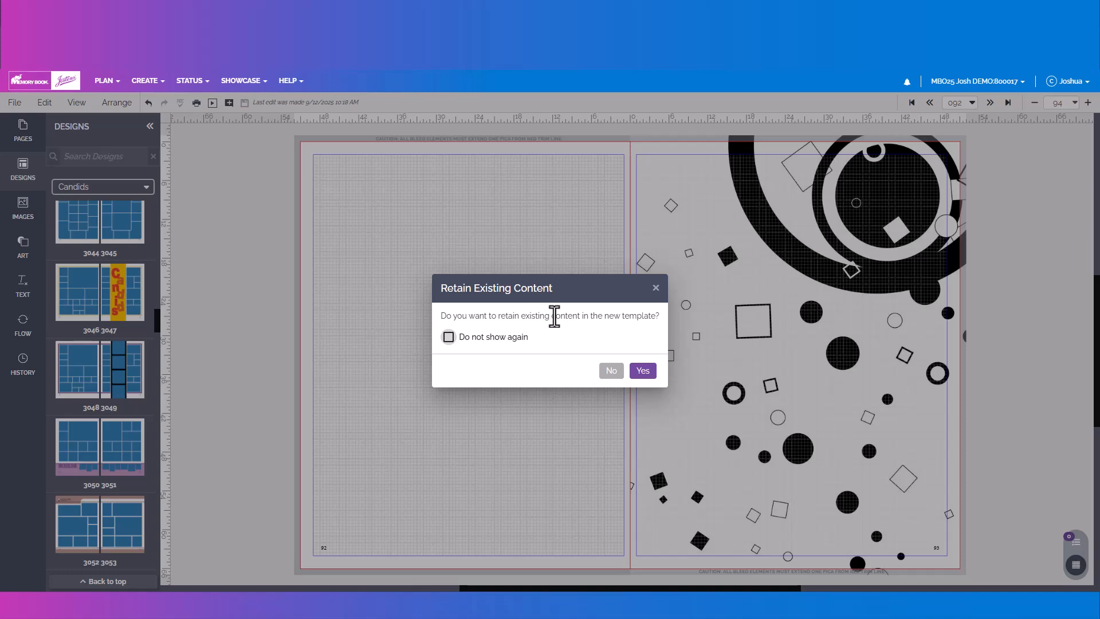
{"action": "left_click", "coordinate": [608, 371]}
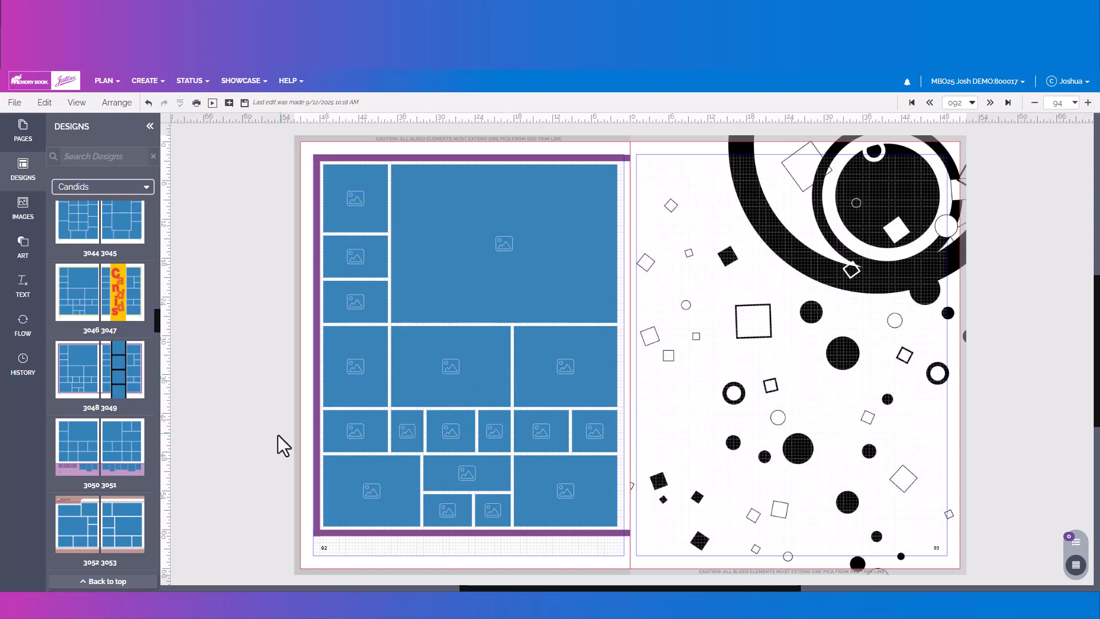
- Try the right-hand design of template 3048 3049 on page 93 without retaining existing content, and undo it
{"action": "left_click_drag", "start_coordinate": [115, 363], "coordinate": [765, 334]}
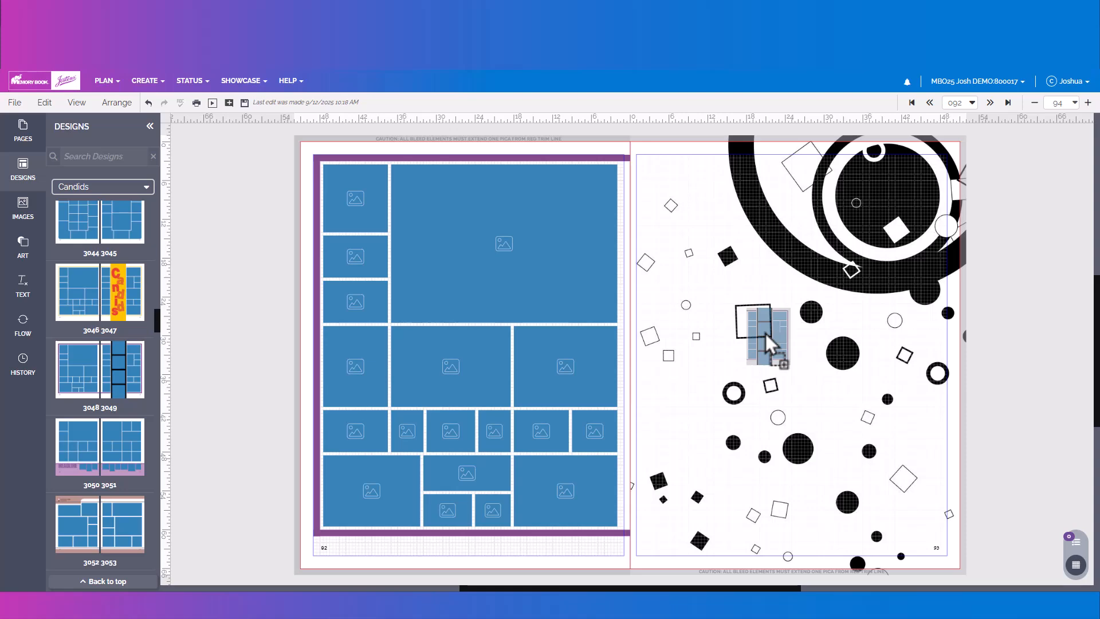
{"action": "left_click_drag", "start_coordinate": [766, 333], "coordinate": [765, 333]}
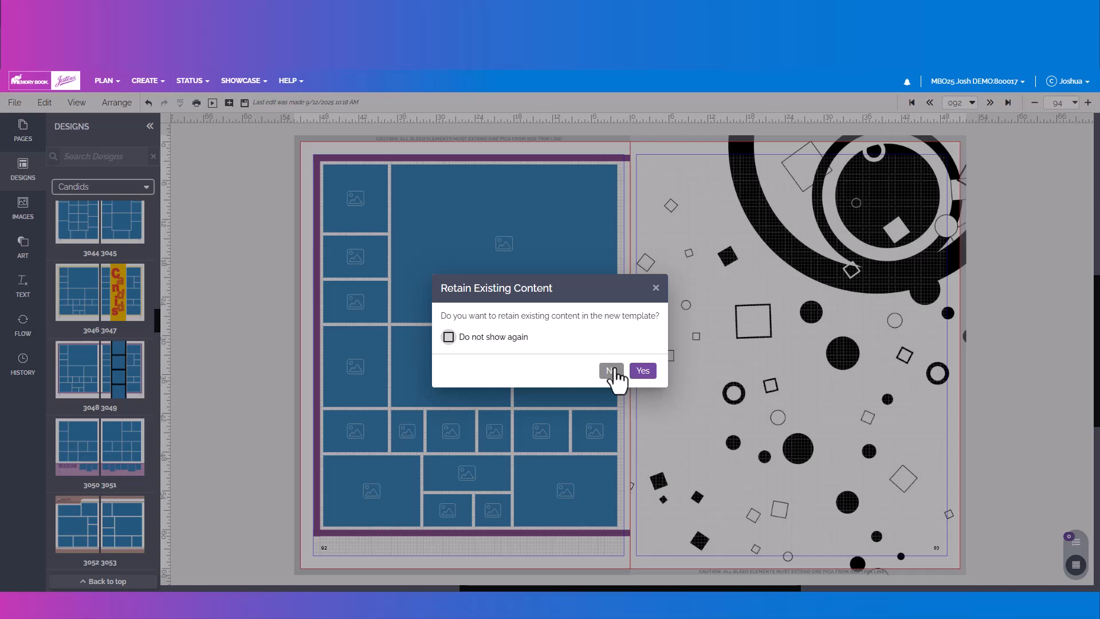
{"action": "left_click", "coordinate": [611, 373]}
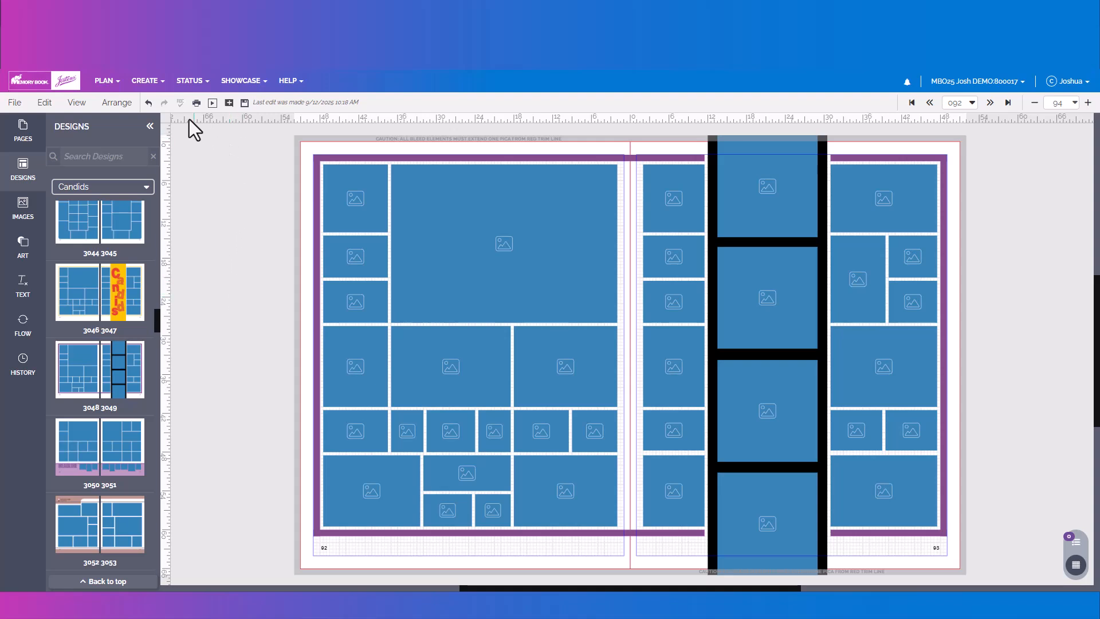
{"action": "left_click", "coordinate": [148, 102]}
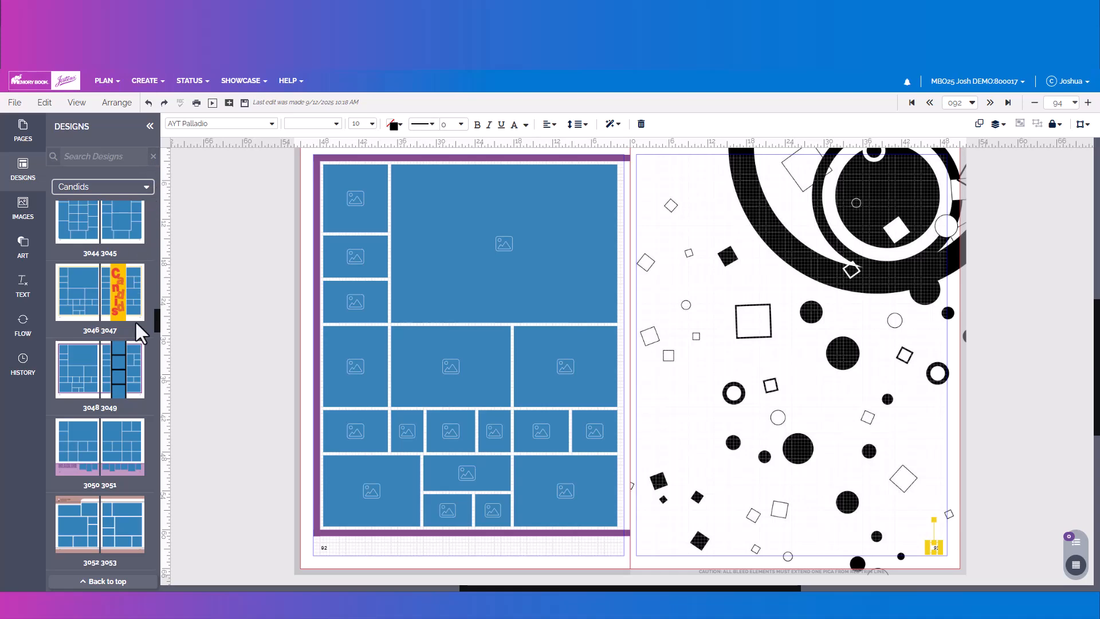
- Apply the right-hand Candids lettering design of template 3046 3047 to page 93, retaining the existing content, and save the spread
{"action": "left_click_drag", "start_coordinate": [116, 292], "coordinate": [770, 310]}
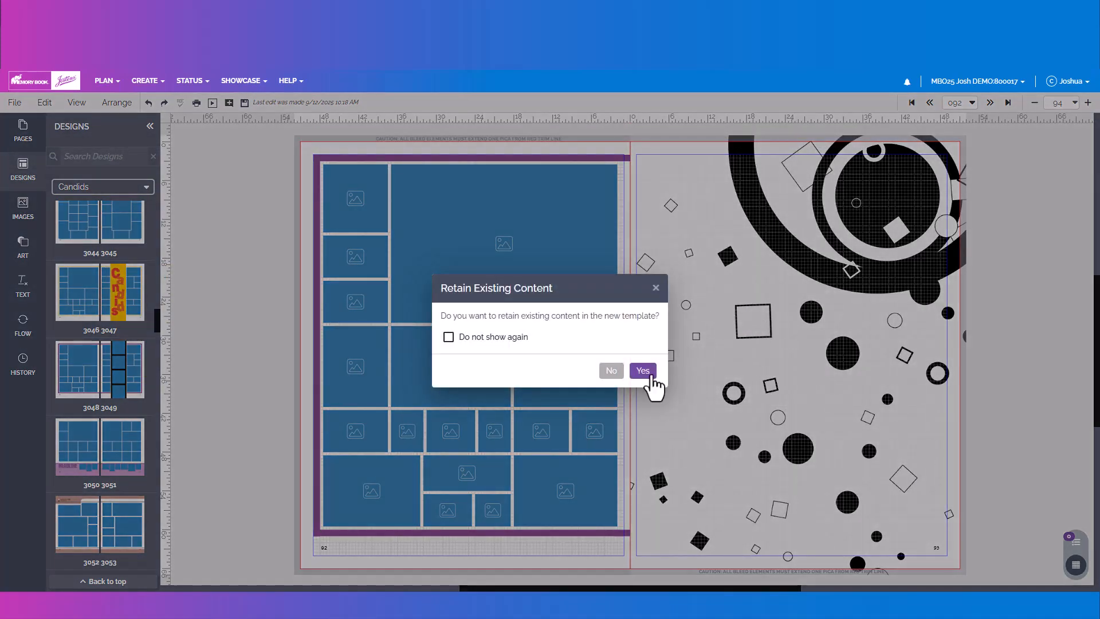
{"action": "left_click", "coordinate": [651, 376]}
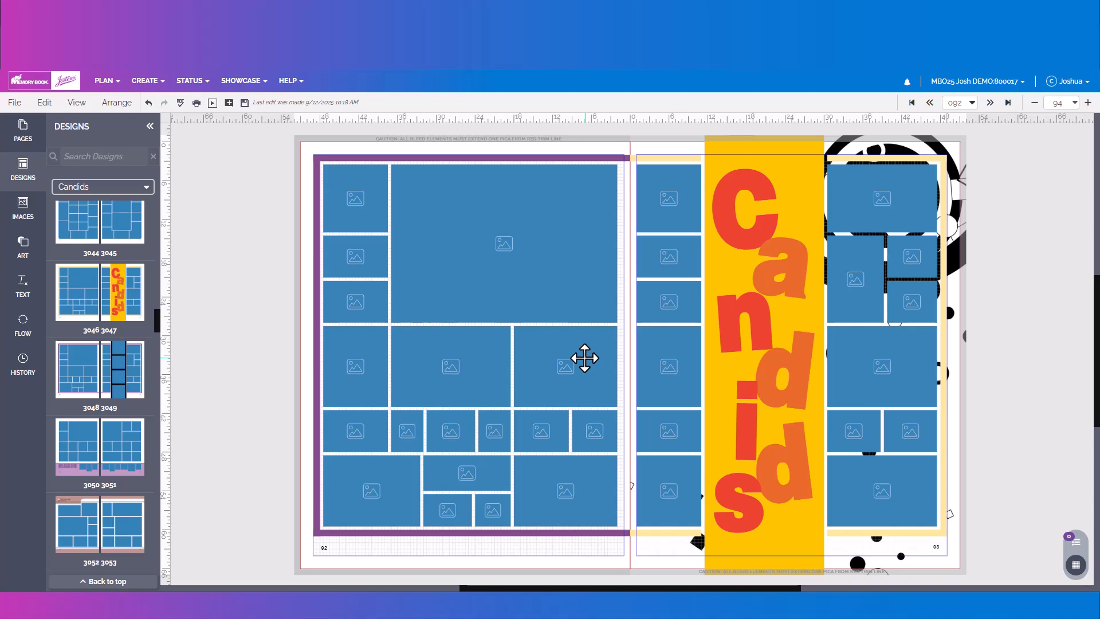
{"action": "left_click", "coordinate": [245, 103]}
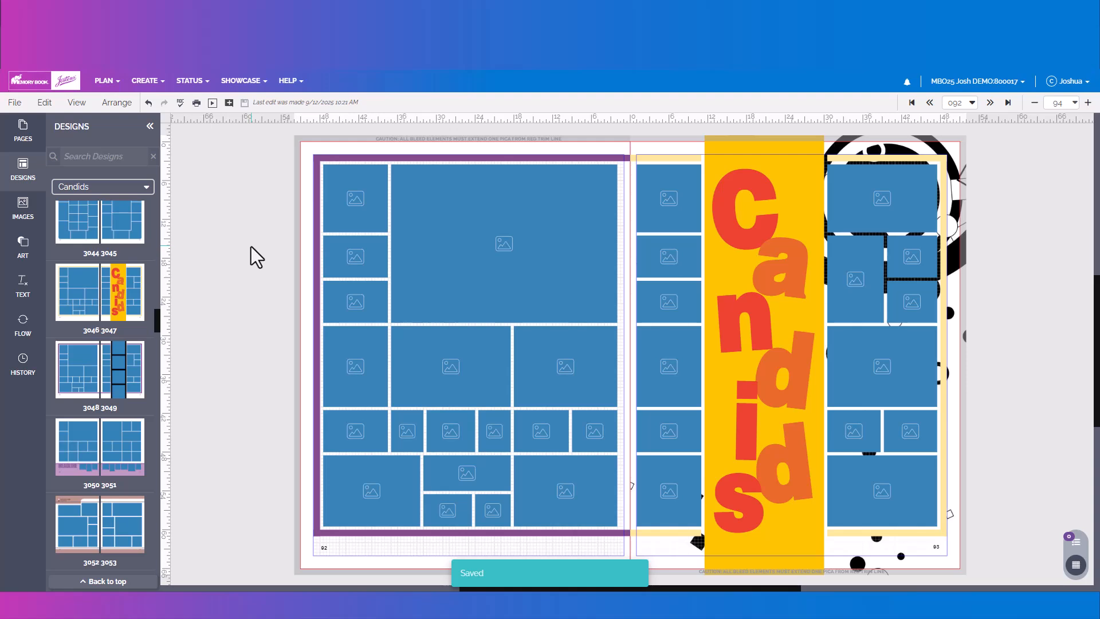
- Save both pages of the current spread as a template named "test"
{"action": "left_click", "coordinate": [30, 178]}
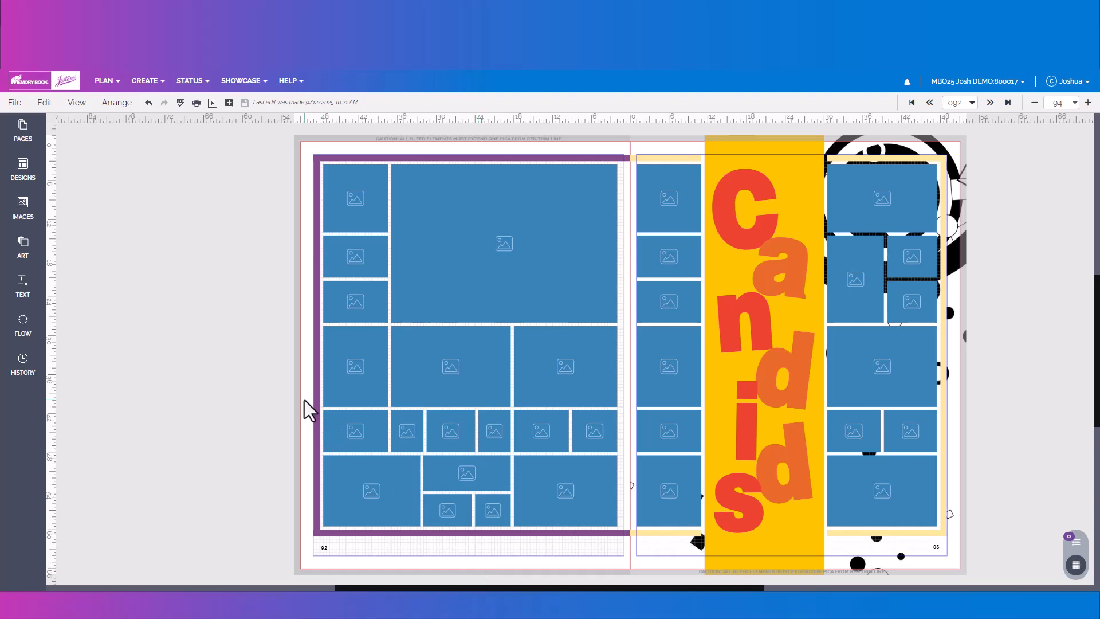
{"action": "left_click", "coordinate": [15, 104]}
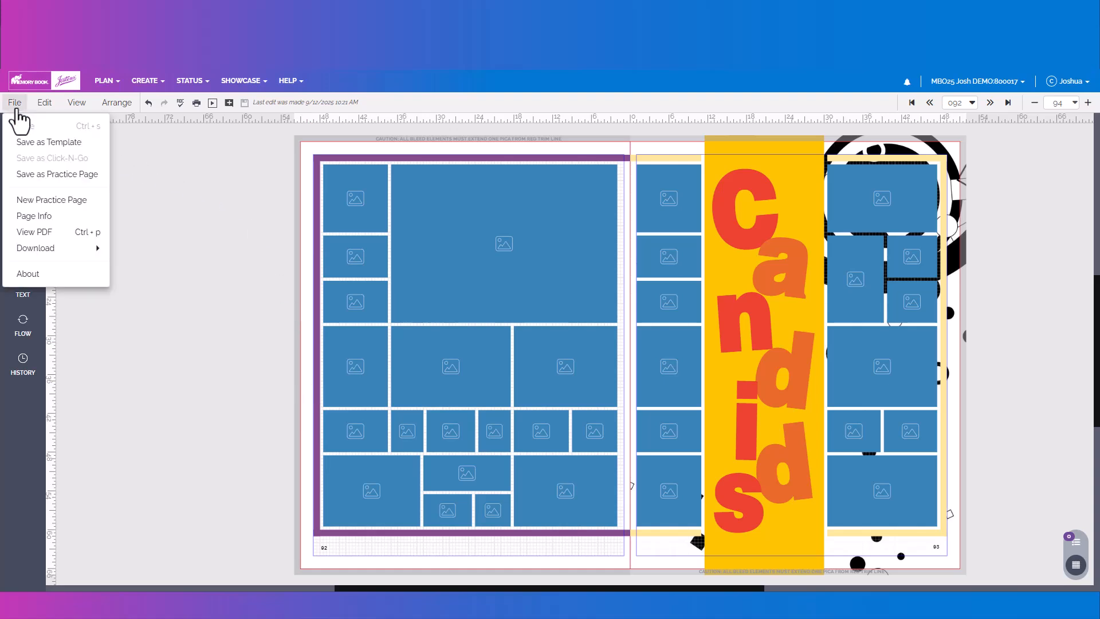
{"action": "left_click", "coordinate": [57, 146]}
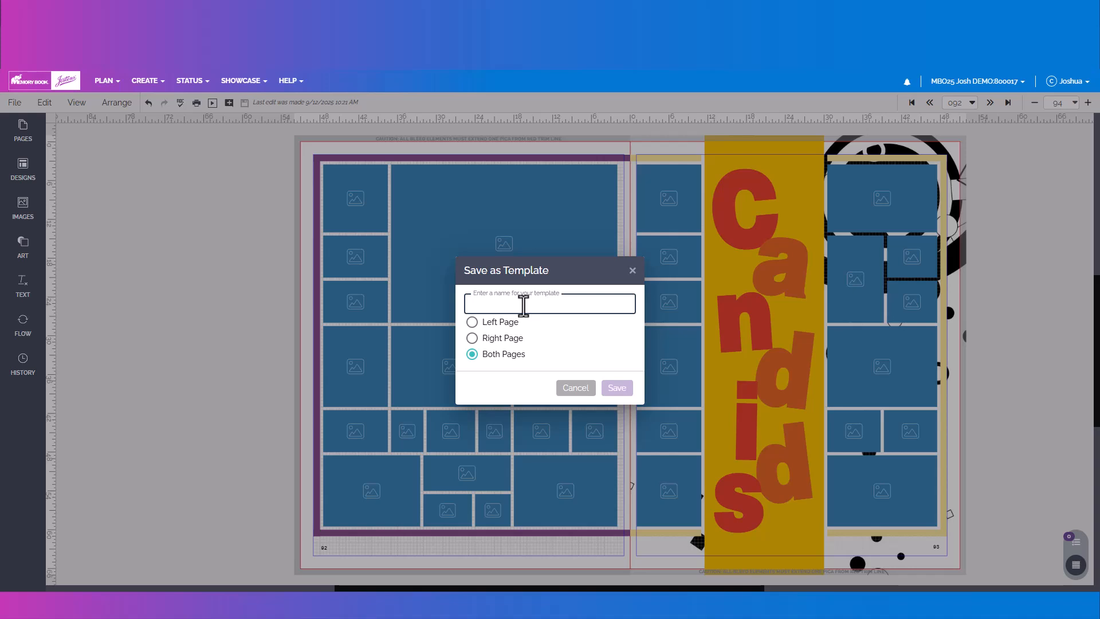
{"action": "type", "text": "test"}
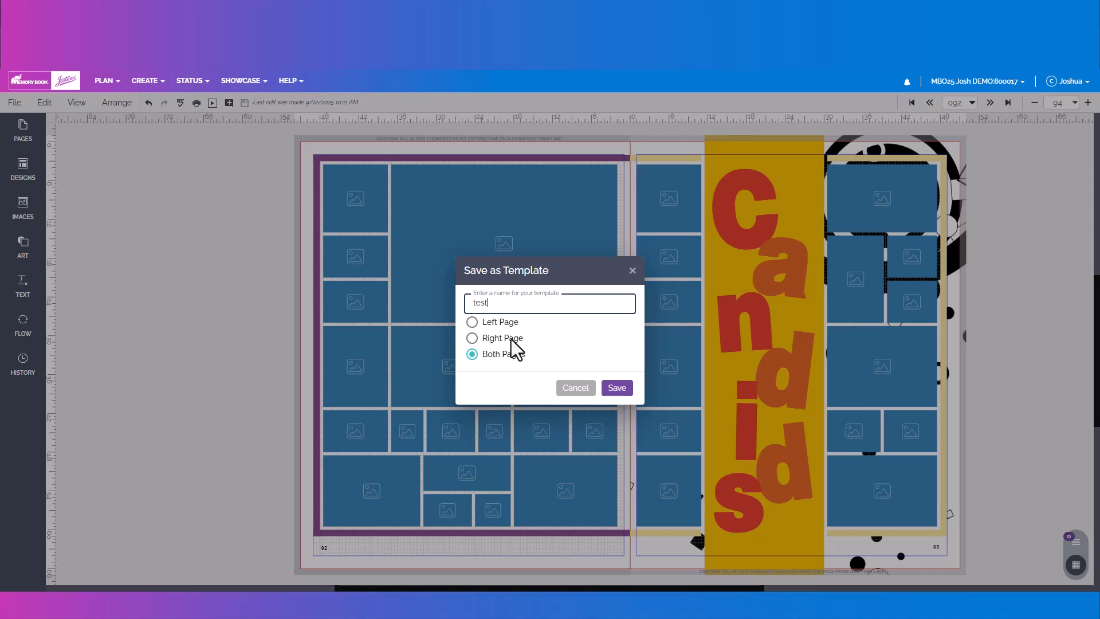
{"action": "left_click", "coordinate": [500, 338]}
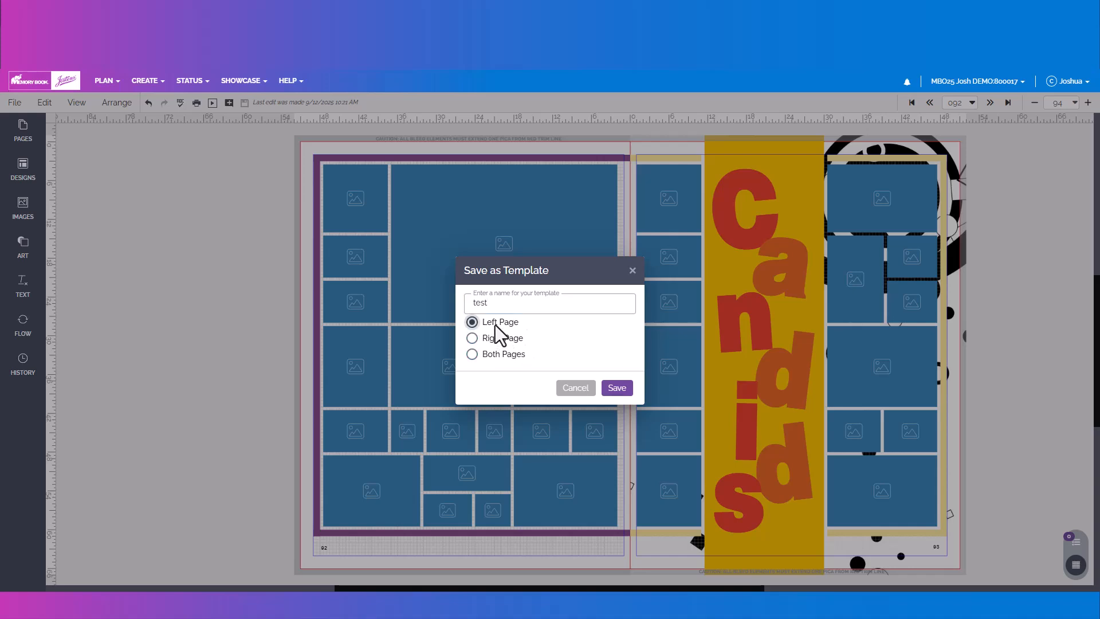
{"action": "left_click", "coordinate": [494, 357]}
{"action": "left_click", "coordinate": [617, 389]}
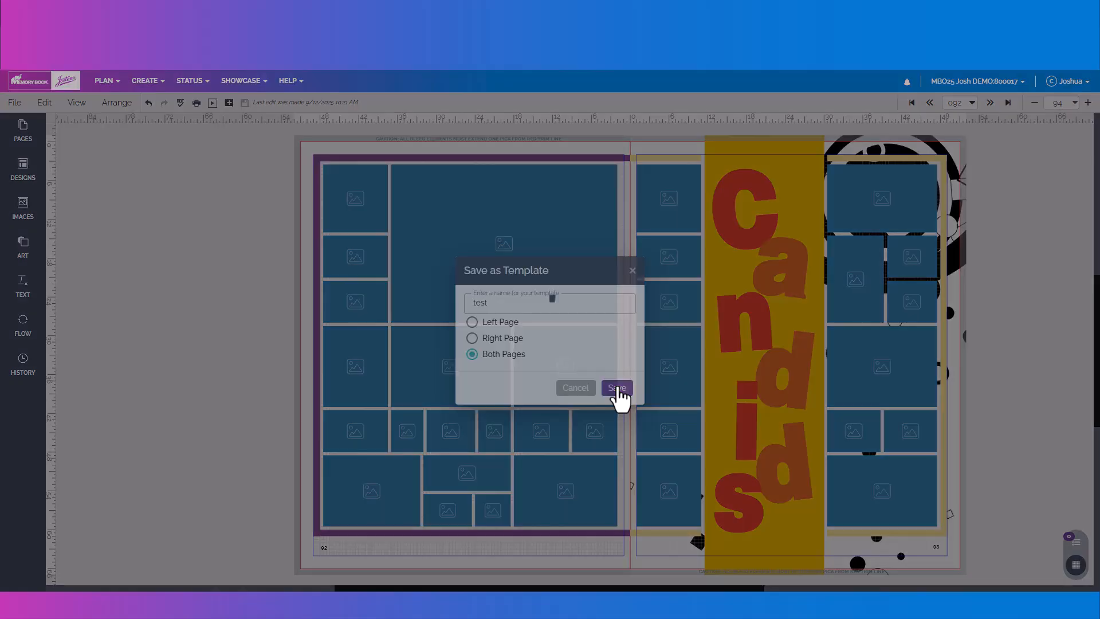
{"action": "left_click", "coordinate": [597, 373]}
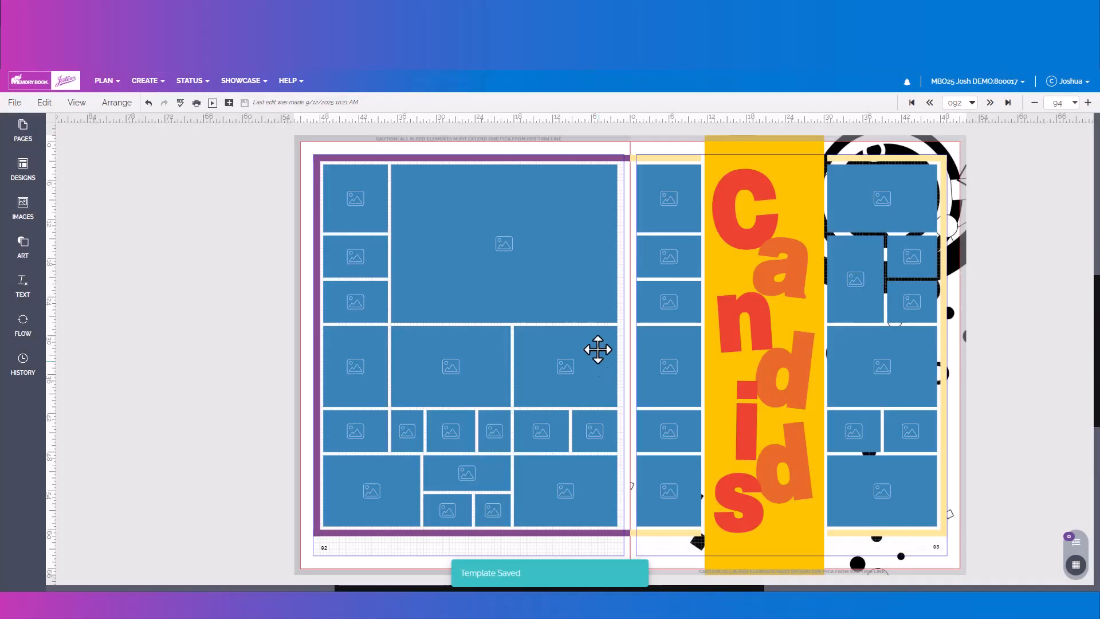
- Go to the blank page 94–95 spread and show the custom My Templates designs in the design library
{"action": "left_click", "coordinate": [990, 104]}
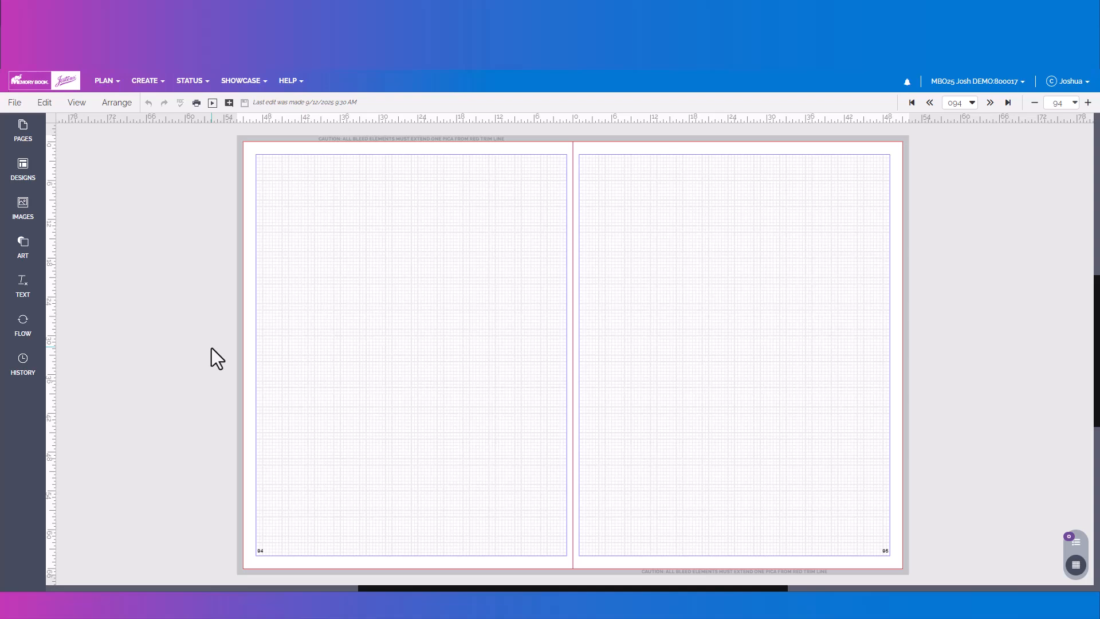
{"action": "left_click", "coordinate": [33, 177]}
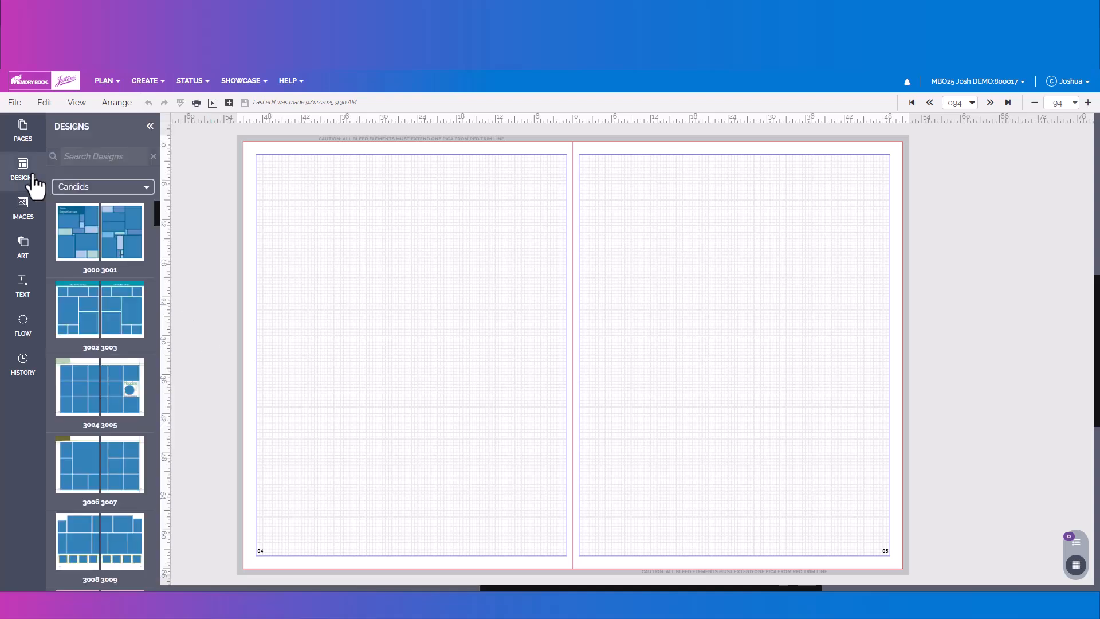
{"action": "left_click", "coordinate": [132, 189]}
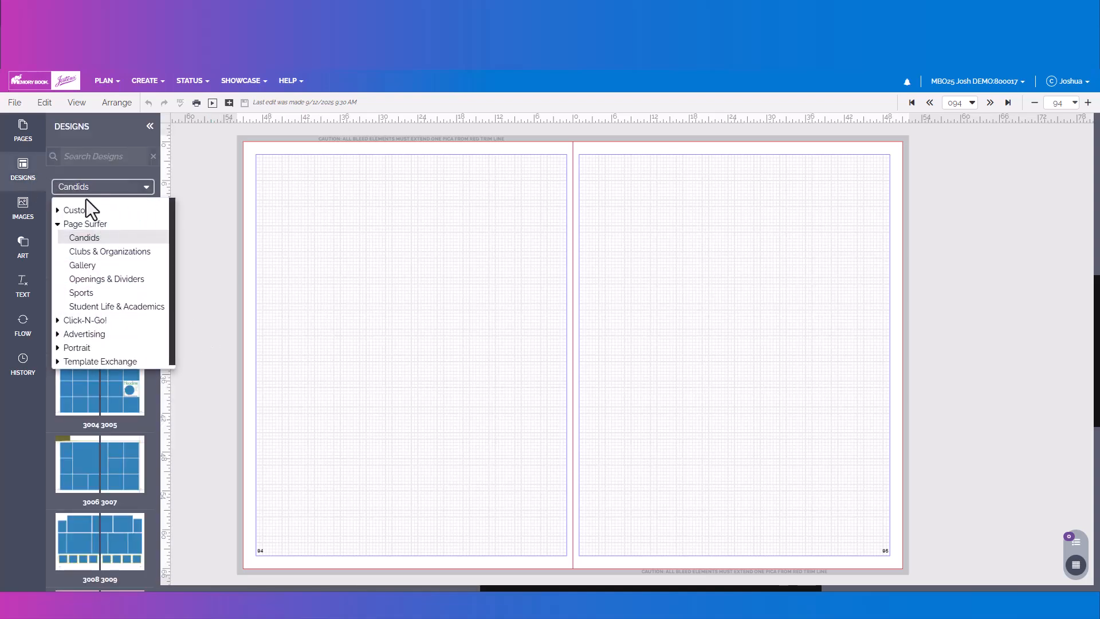
{"action": "left_click", "coordinate": [58, 211]}
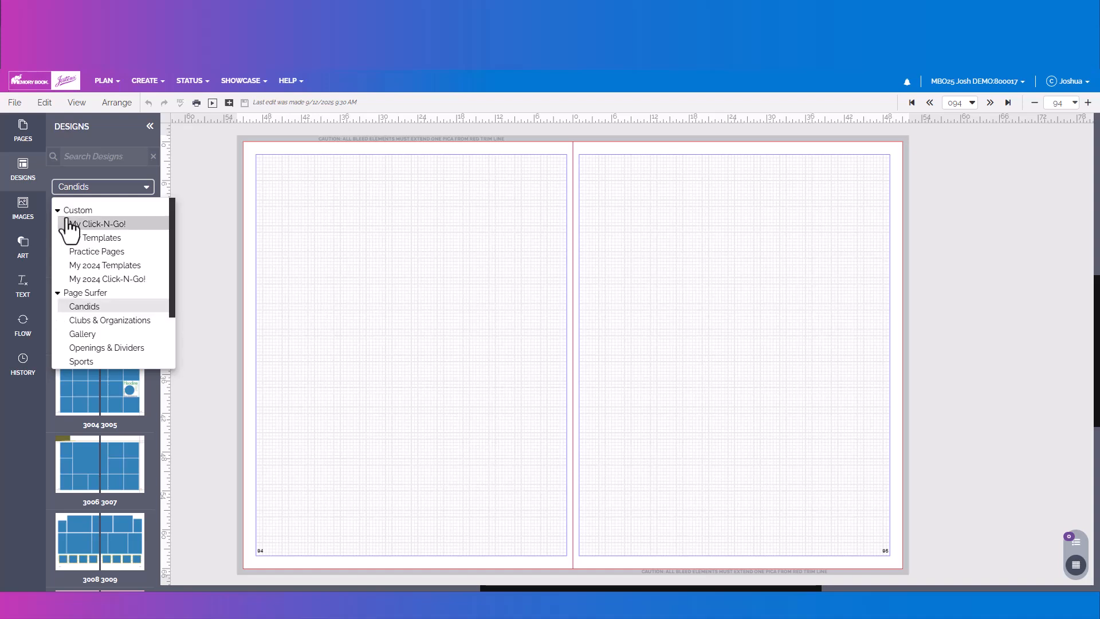
{"action": "left_click", "coordinate": [110, 238]}
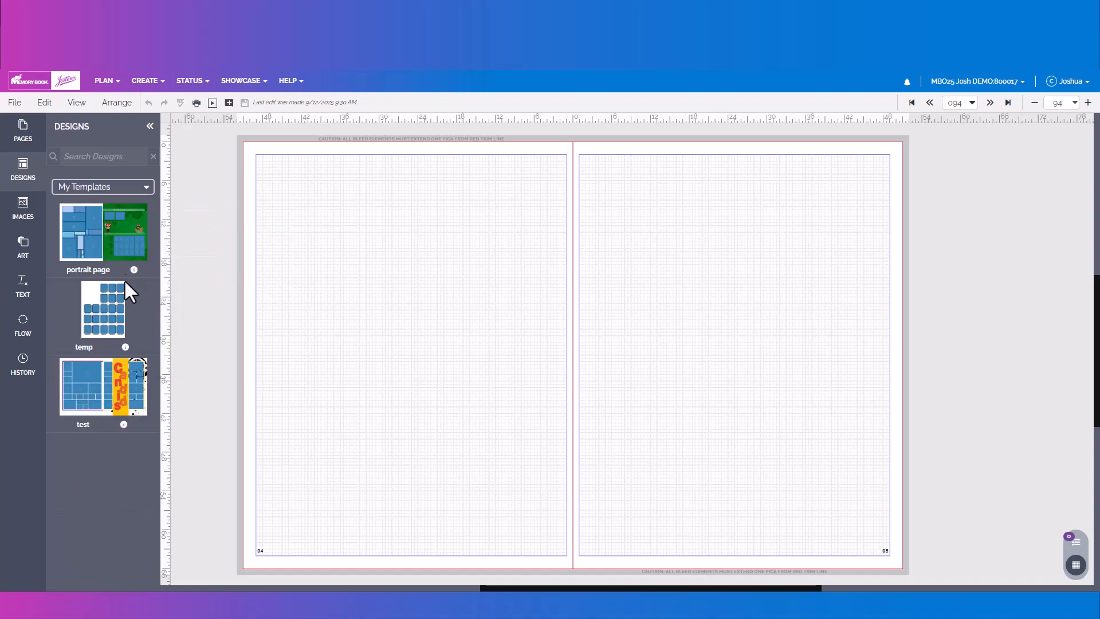
- Apply the "test" template across the page 94–95 spread, retaining the existing content
{"action": "mouse_move", "coordinate": [117, 375]}
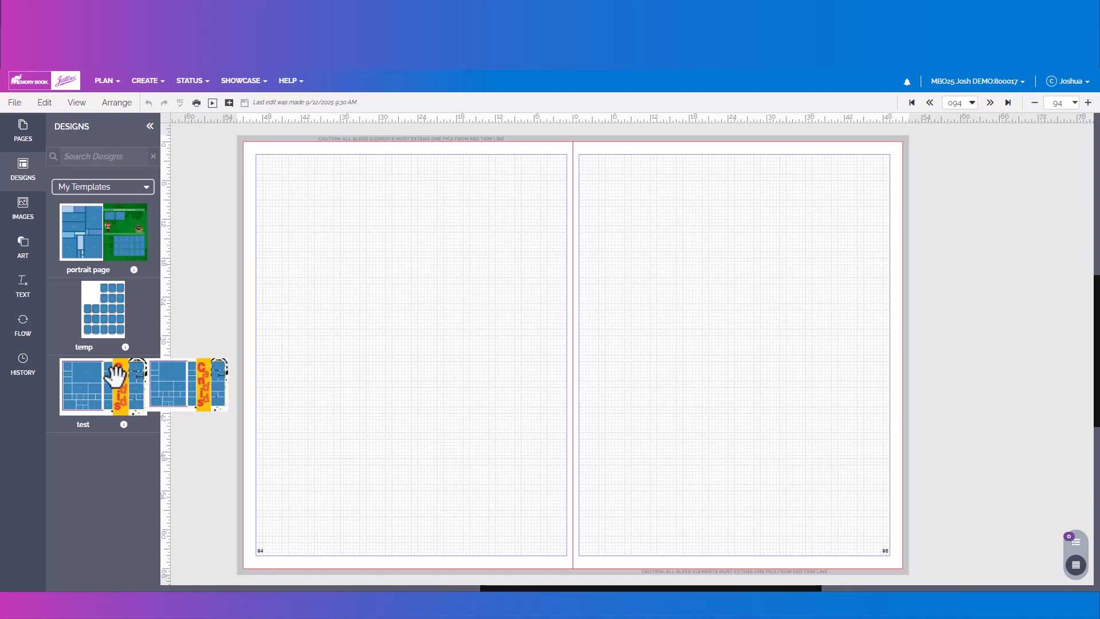
{"action": "left_click_drag", "start_coordinate": [92, 378], "coordinate": [552, 266]}
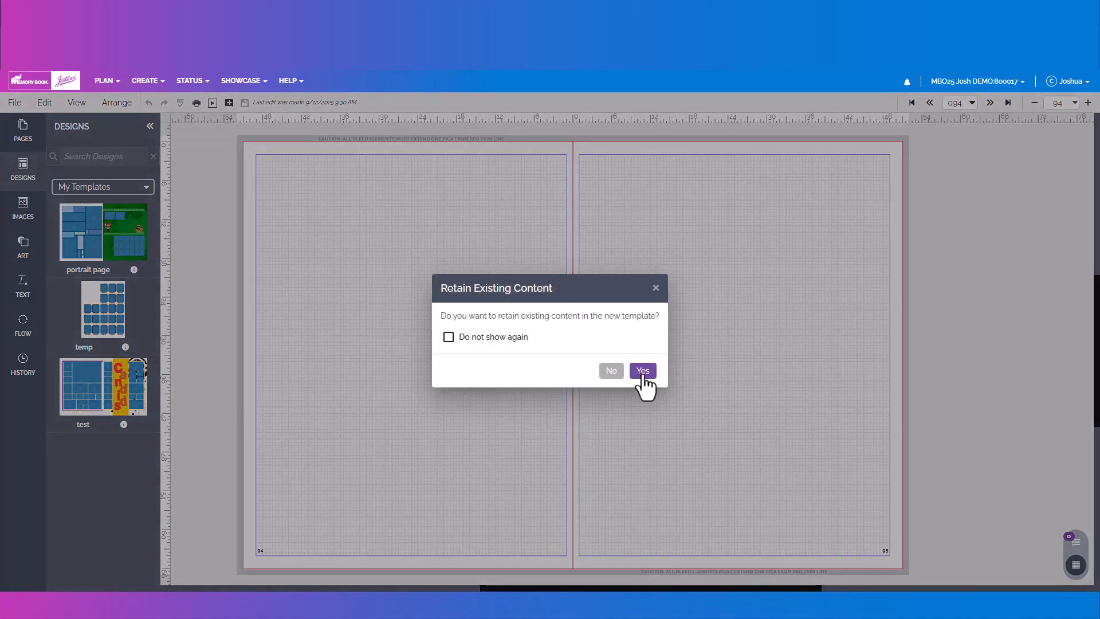
{"action": "left_click", "coordinate": [642, 372]}
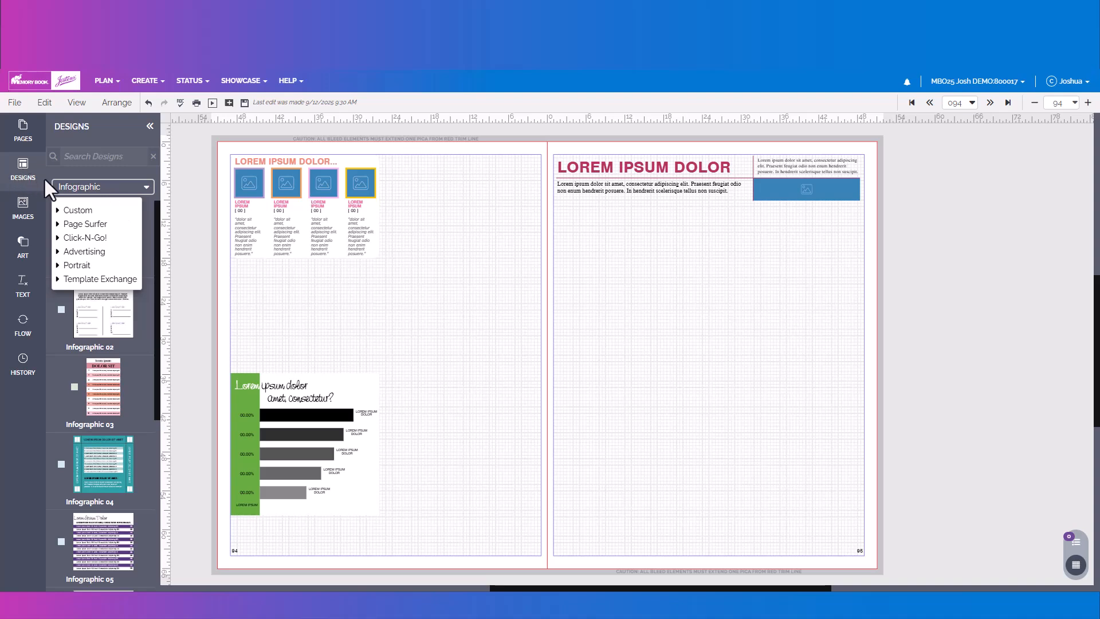
- Look through the Click-N-Go! design categories and close the design library
{"action": "left_click", "coordinate": [84, 187]}
{"action": "left_click", "coordinate": [59, 189]}
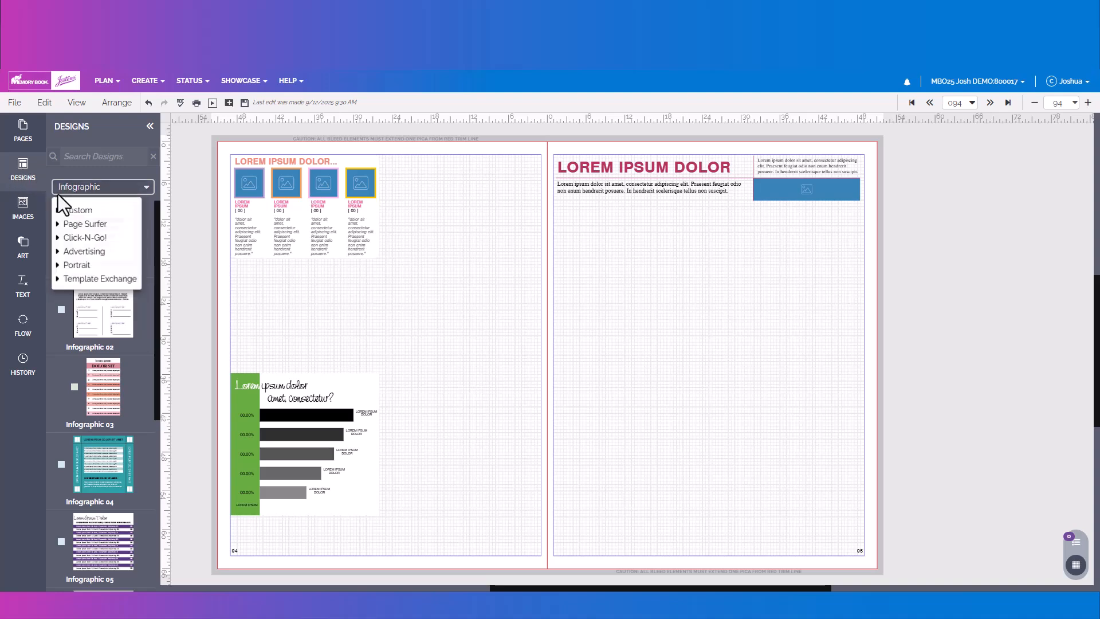
{"action": "left_click", "coordinate": [57, 237]}
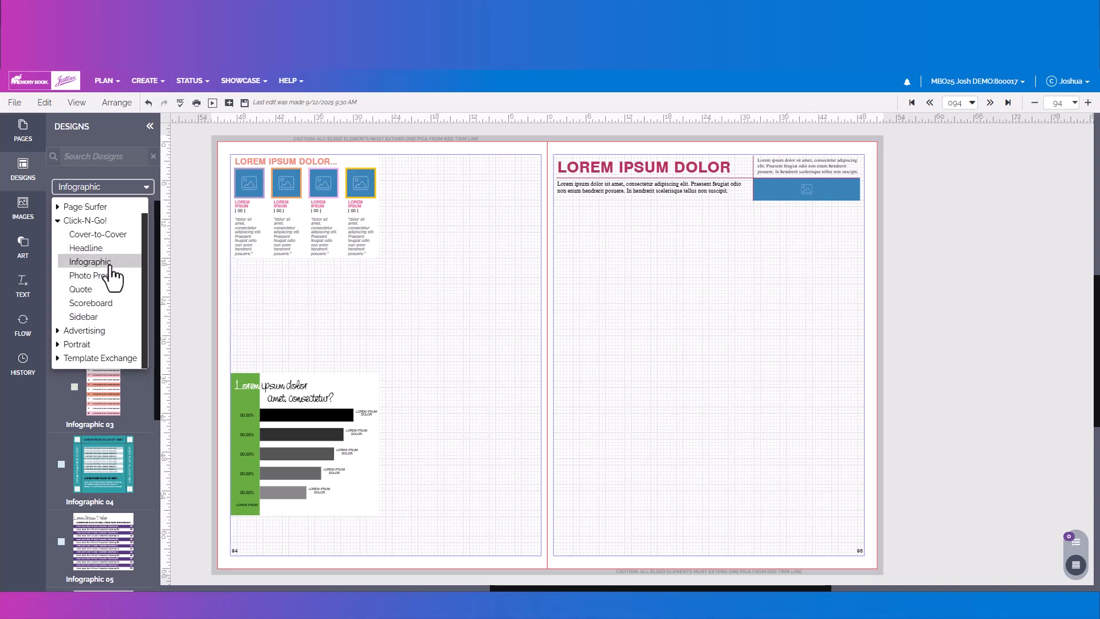
{"action": "left_click", "coordinate": [506, 314]}
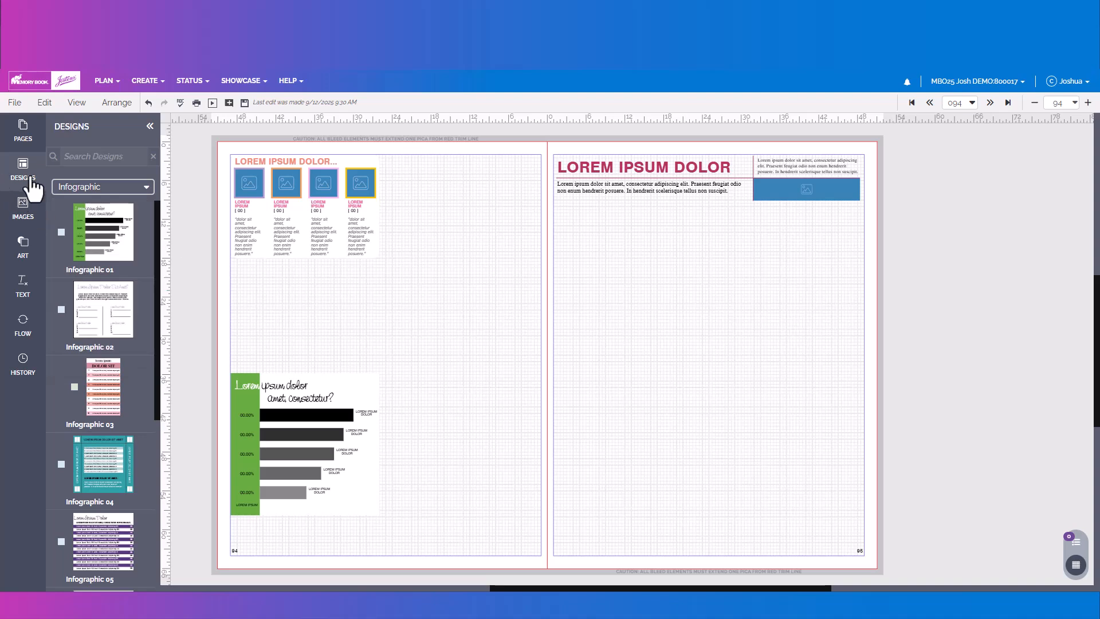
{"action": "left_click", "coordinate": [25, 175]}
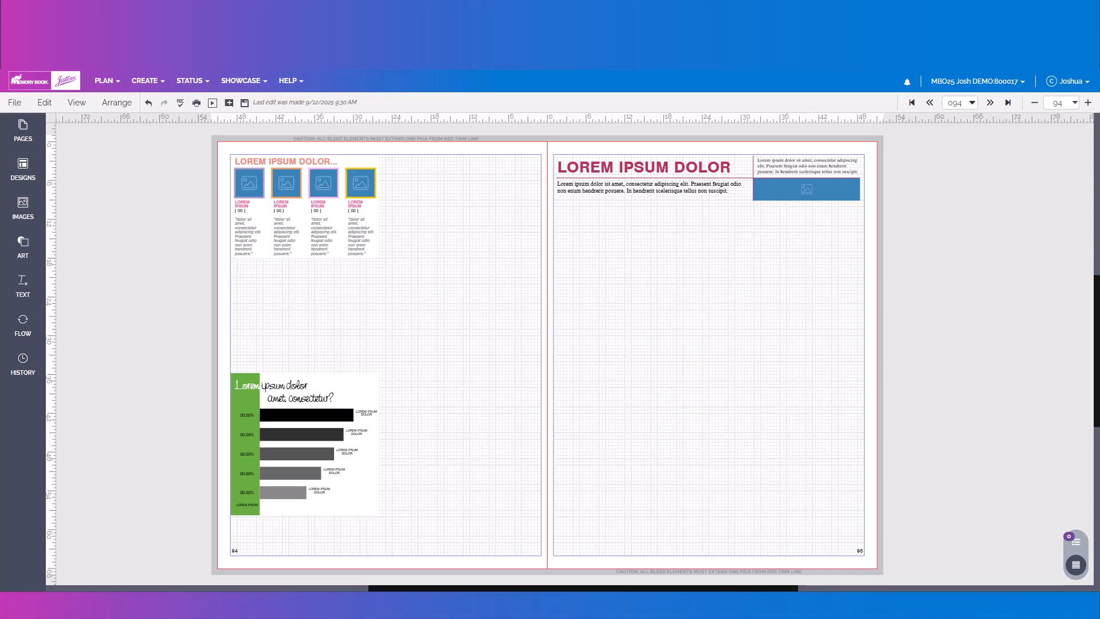
- Select the four-photo strip, the bar-chart infographic and the headline block in turn to examine how each is grouped
{"action": "left_click", "coordinate": [287, 196]}
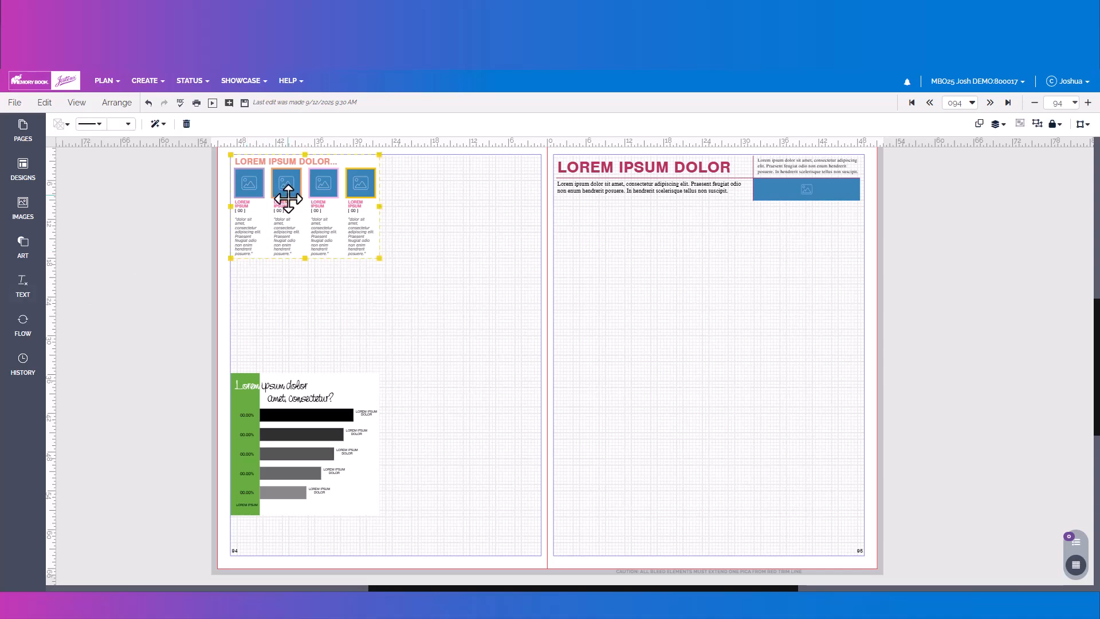
{"action": "left_click", "coordinate": [329, 420]}
{"action": "left_click", "coordinate": [624, 187]}
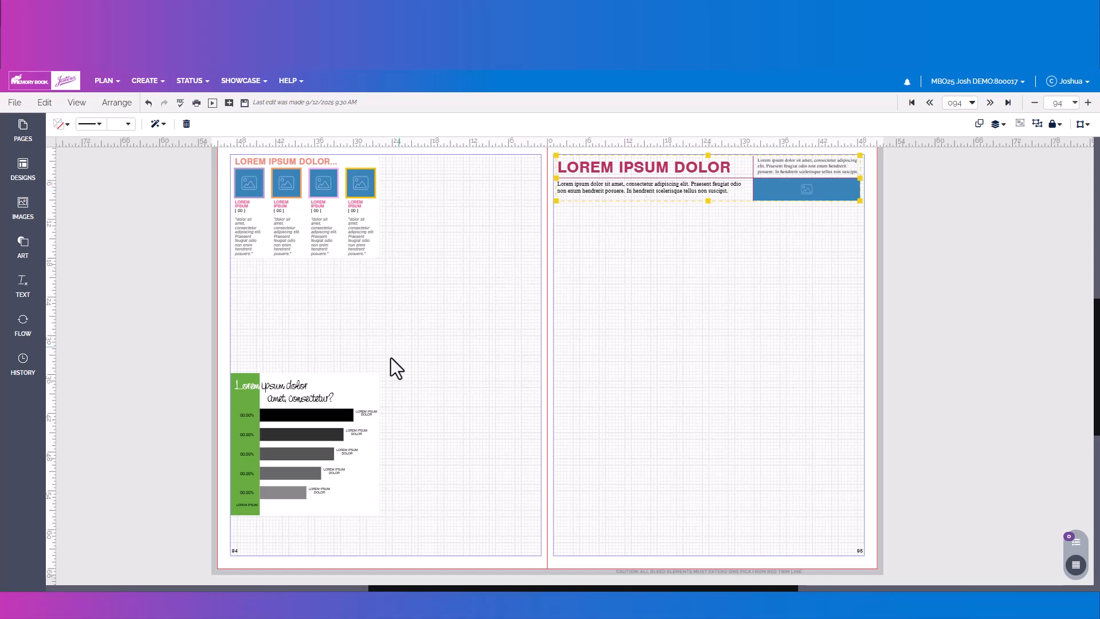
- Ungroup the bar-chart infographic in the lower part of page 94
{"action": "left_click", "coordinate": [362, 404]}
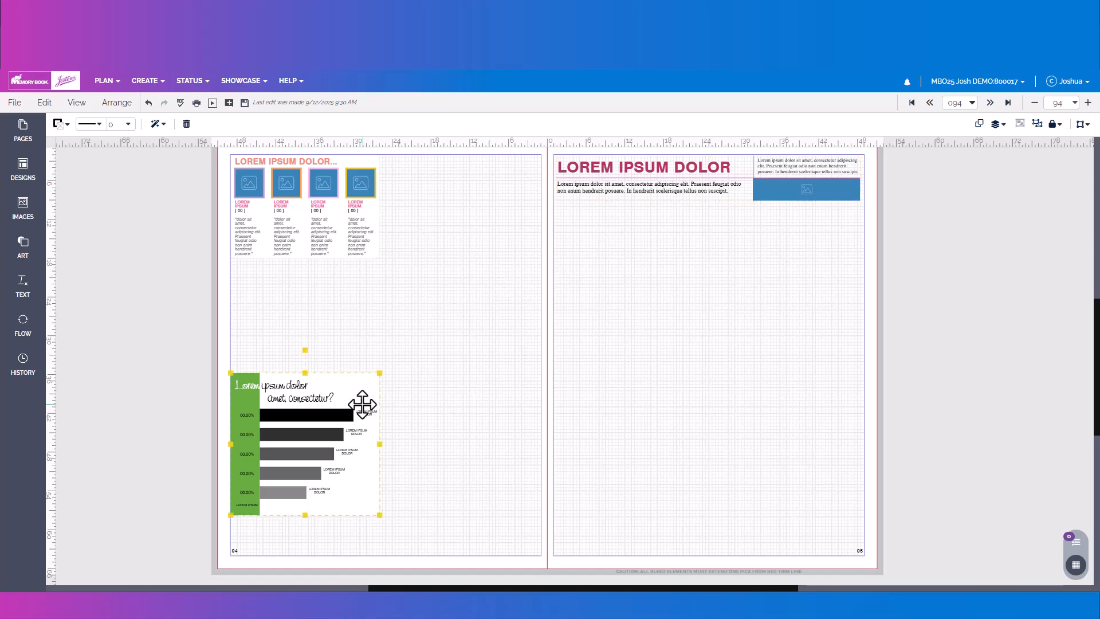
{"action": "left_click", "coordinate": [118, 105]}
{"action": "left_click", "coordinate": [127, 167]}
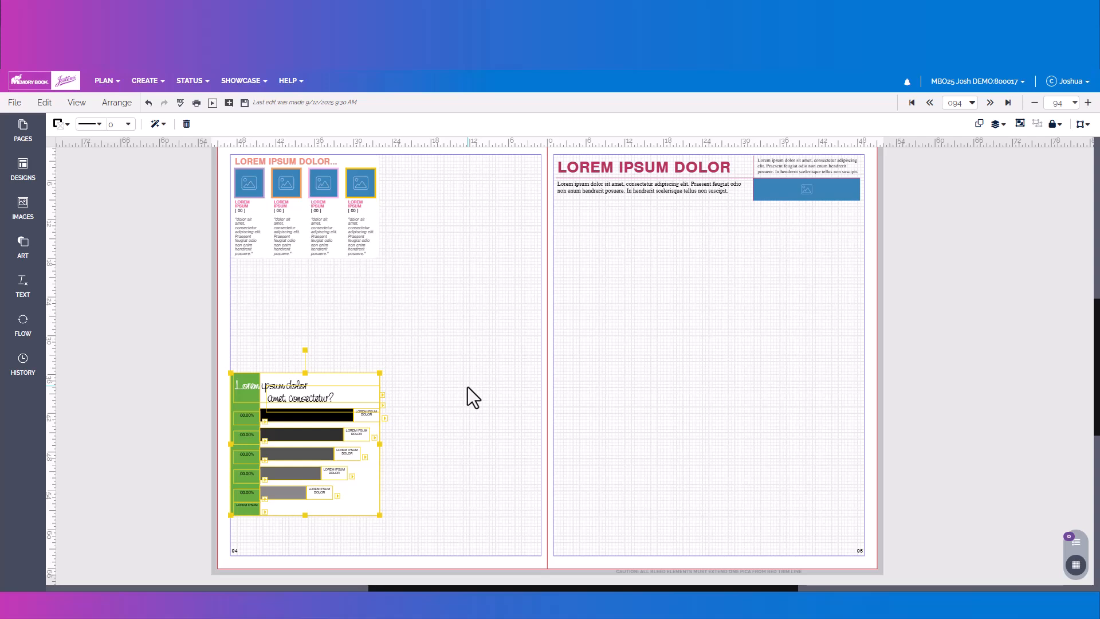
{"action": "left_click", "coordinate": [469, 390]}
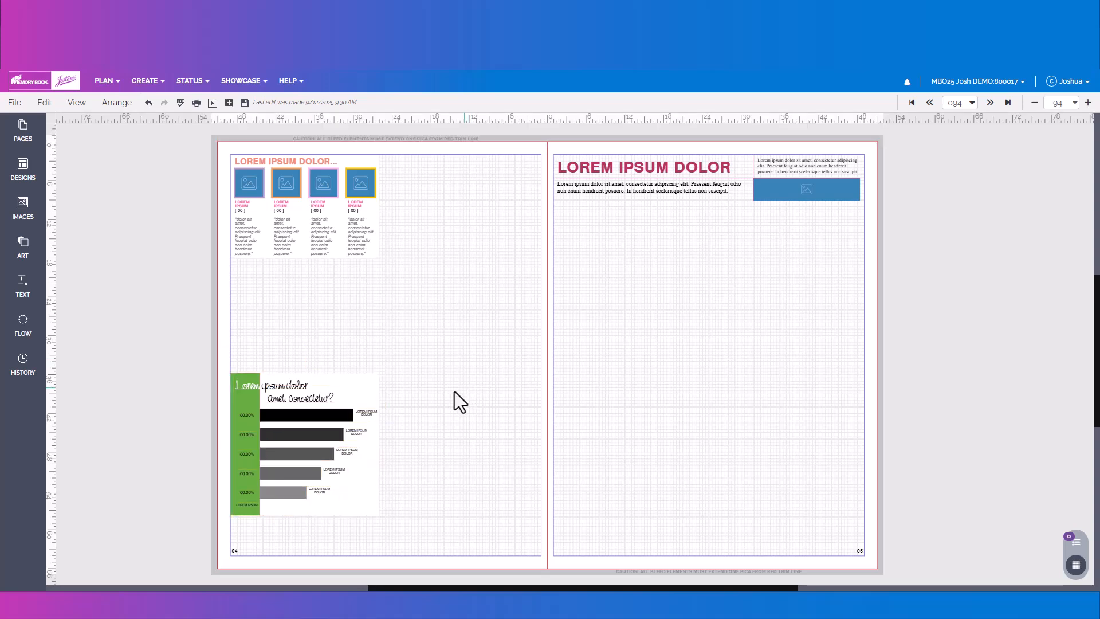
- Shorten the topmost black bar of the infographic chart slightly from its right end
{"action": "left_click", "coordinate": [248, 413]}
{"action": "left_click", "coordinate": [299, 415]}
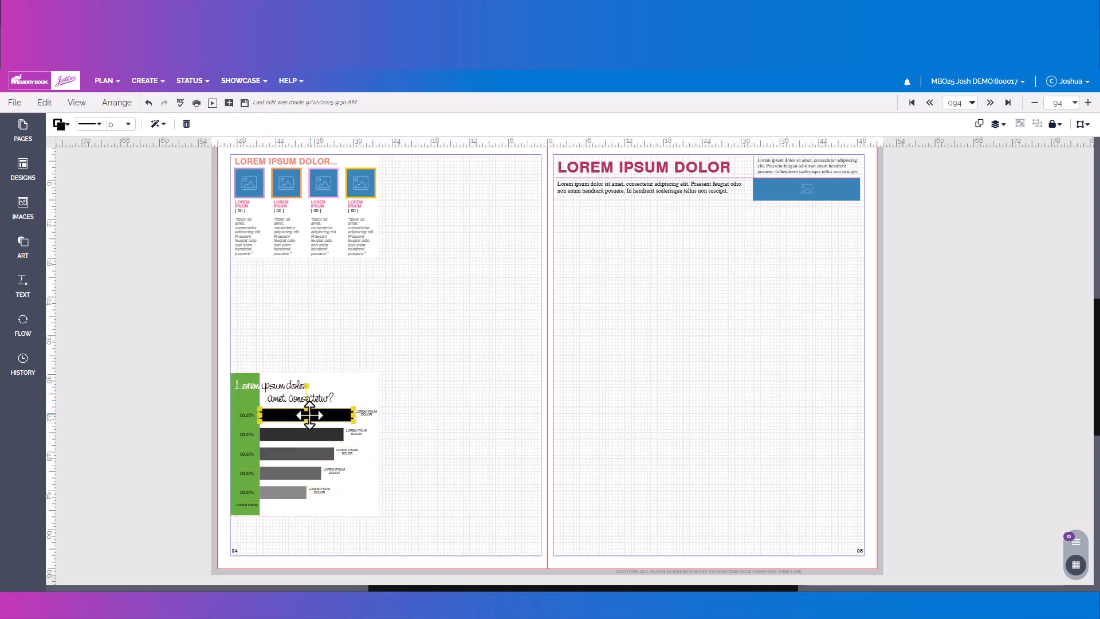
{"action": "mouse_move", "coordinate": [353, 415]}
{"action": "left_mouse_down"}
{"action": "mouse_move", "coordinate": [338, 416]}
{"action": "mouse_move", "coordinate": [348, 417]}
{"action": "left_mouse_up"}
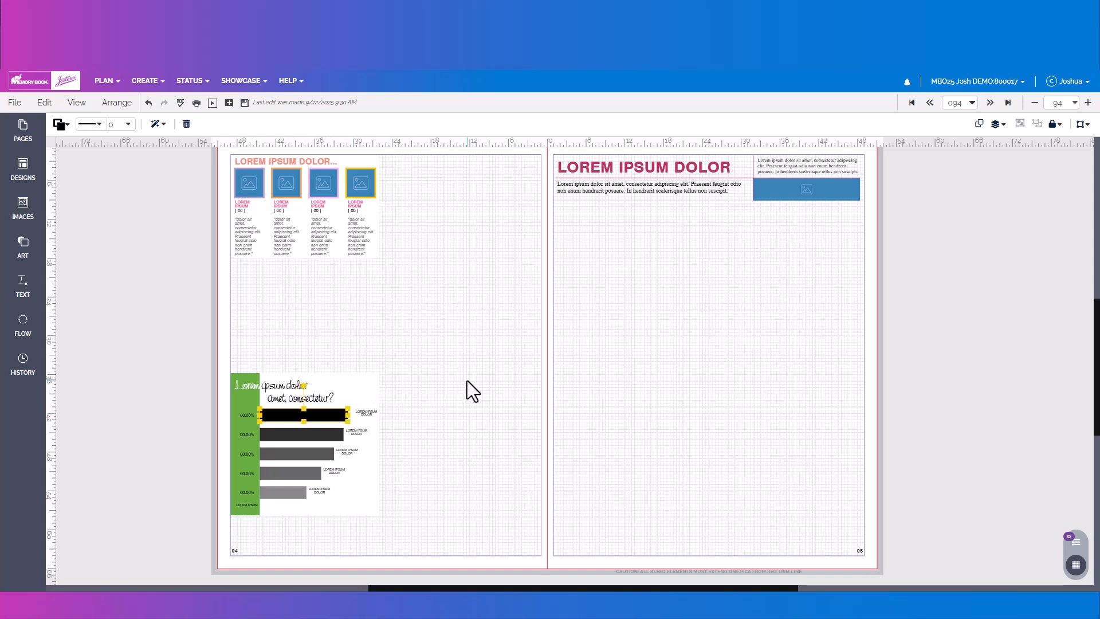
{"action": "left_click", "coordinate": [368, 385]}
{"action": "left_click", "coordinate": [451, 384]}
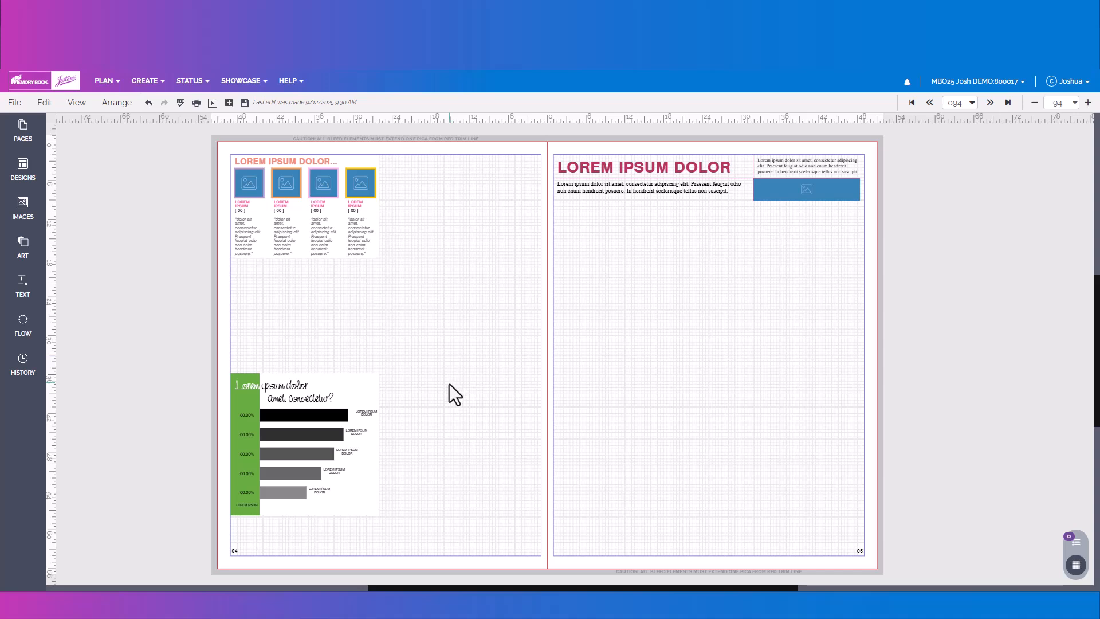
- Ungroup the four-photo strip at the top of page 94
{"action": "left_click", "coordinate": [326, 182]}
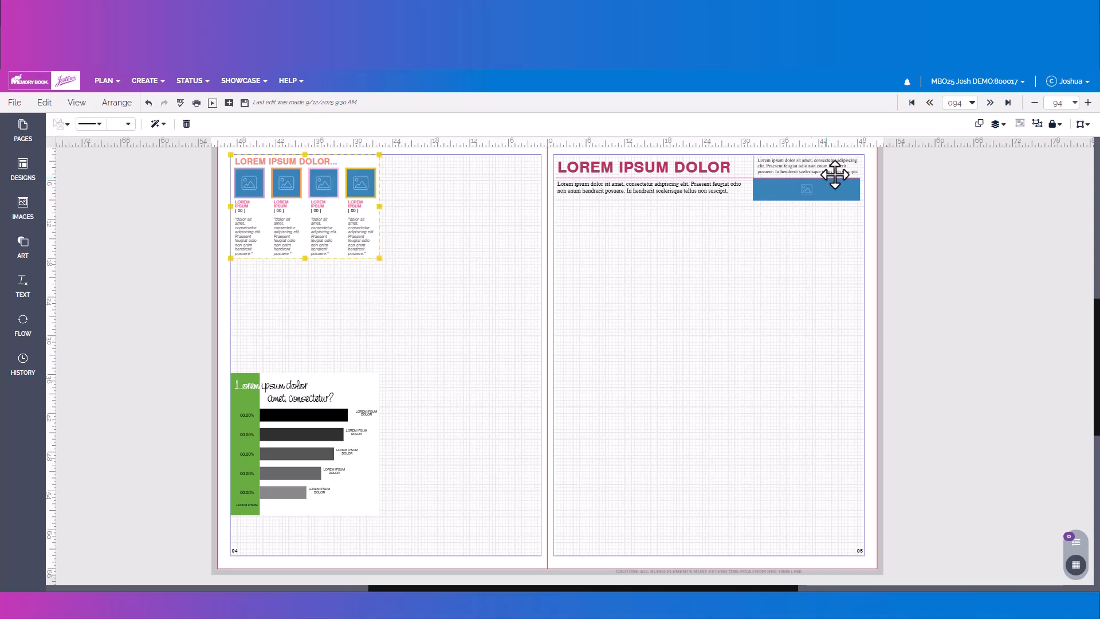
{"action": "left_click", "coordinate": [1037, 125]}
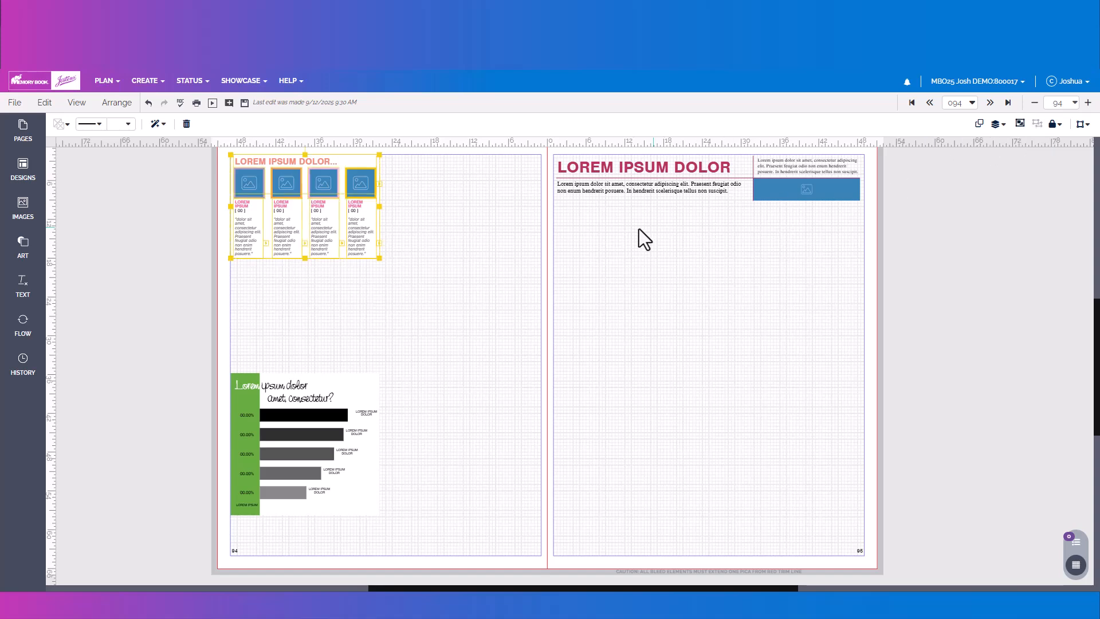
{"action": "left_click", "coordinate": [451, 261]}
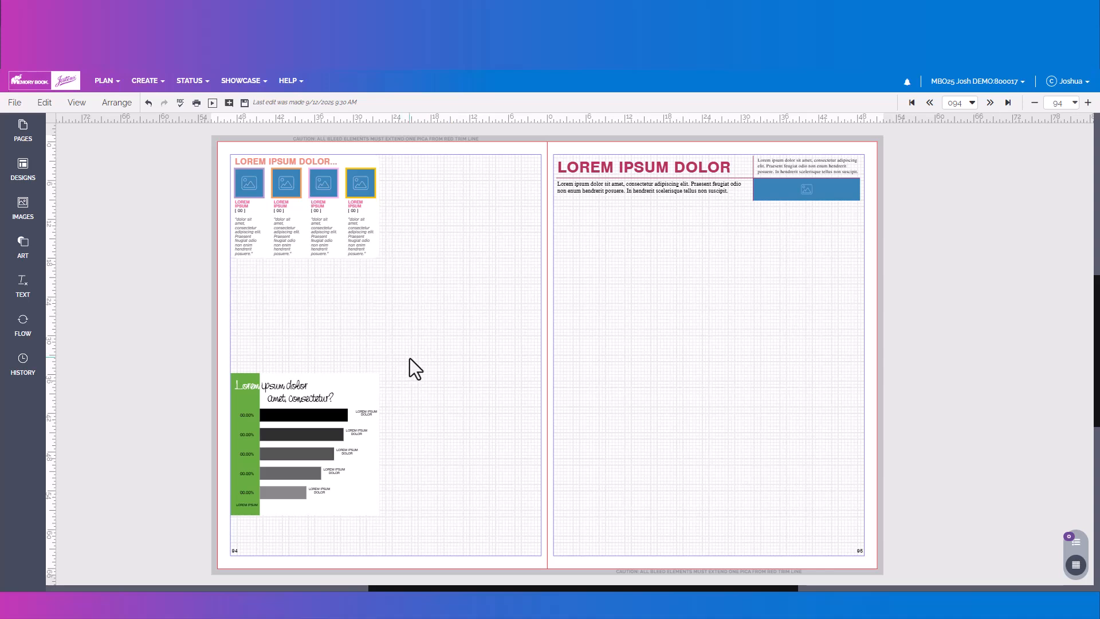
- Select all the pieces of the bar-chart infographic on page 94 and group them
{"action": "left_click_drag", "start_coordinate": [427, 350], "coordinate": [190, 525]}
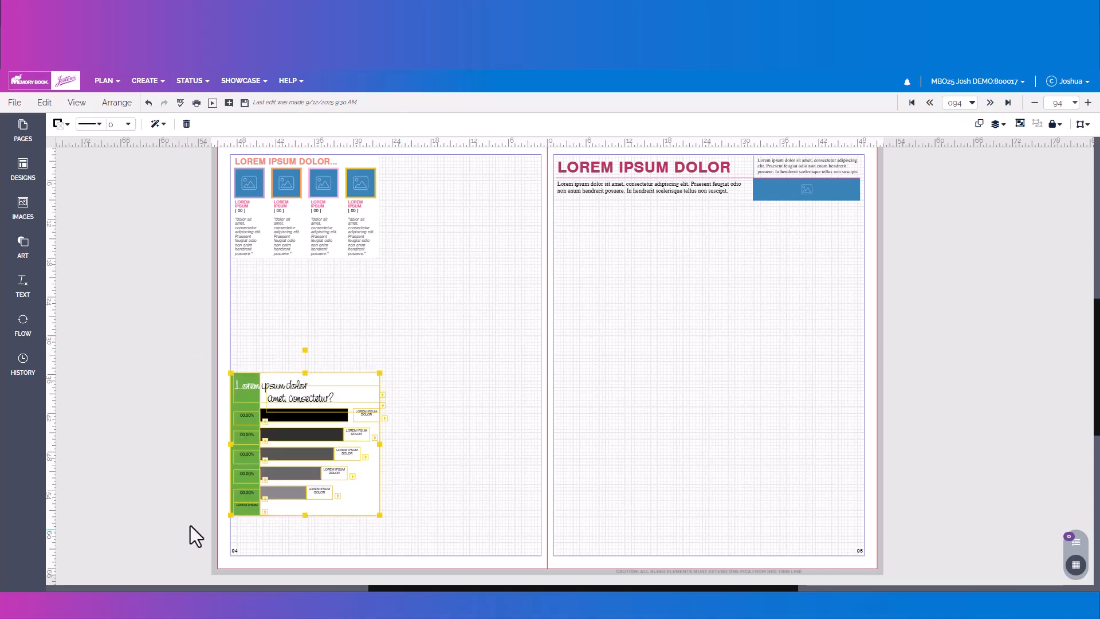
{"action": "left_click", "coordinate": [117, 102]}
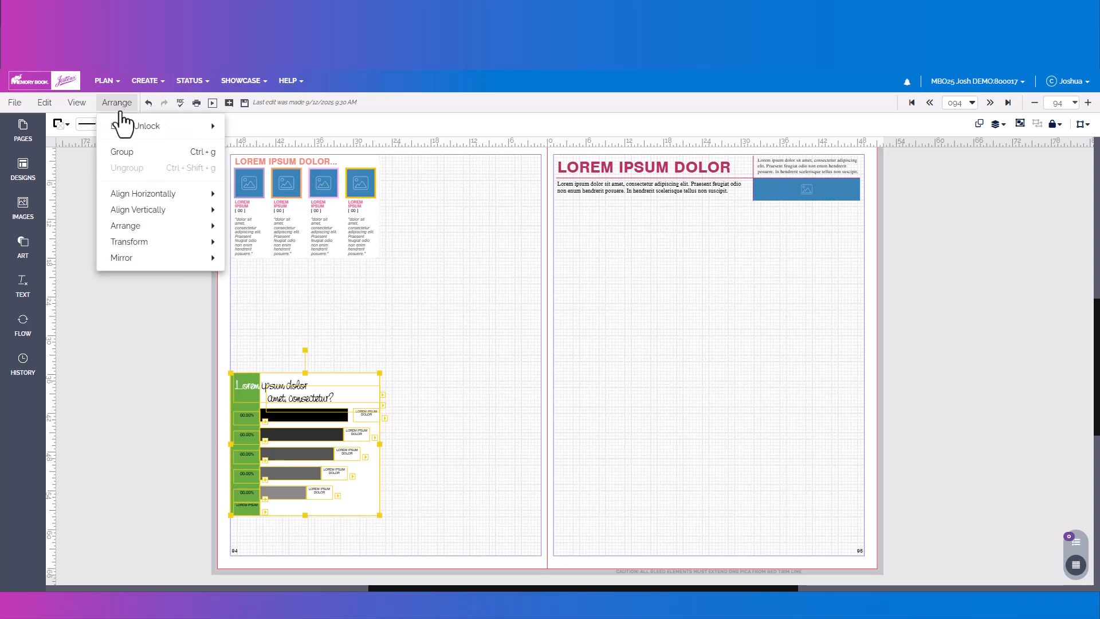
{"action": "left_click", "coordinate": [133, 151]}
- Move the grouped infographic across to page 95 and back to the middle of page 94
{"action": "left_click_drag", "start_coordinate": [285, 432], "coordinate": [604, 420]}
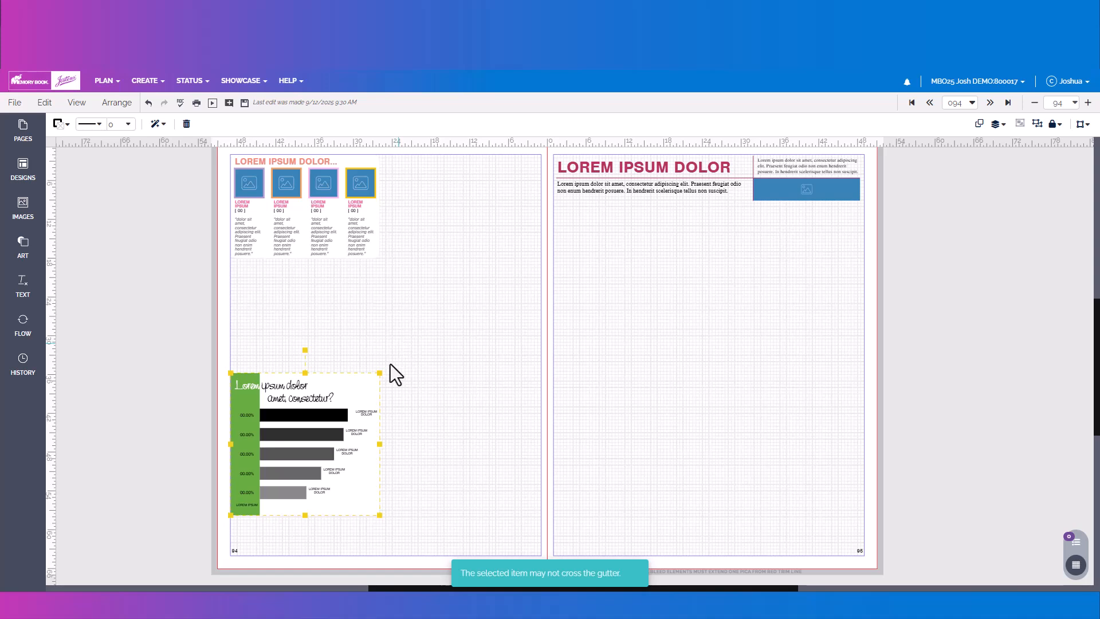
{"action": "left_click_drag", "start_coordinate": [319, 453], "coordinate": [752, 408]}
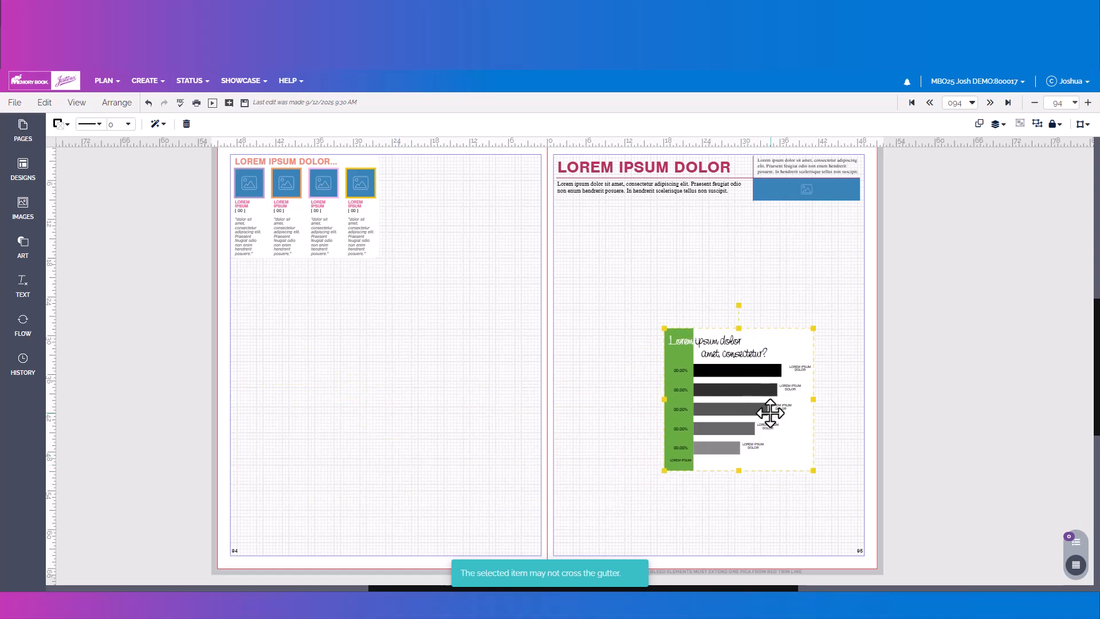
{"action": "left_click_drag", "start_coordinate": [770, 412], "coordinate": [409, 395]}
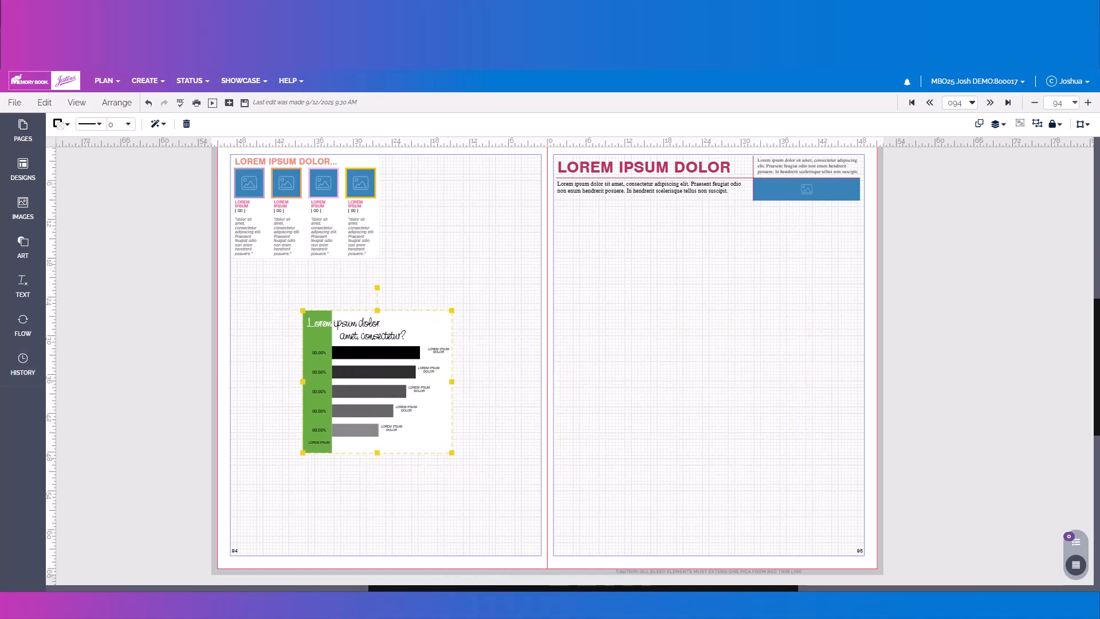
{"action": "left_click", "coordinate": [117, 103]}
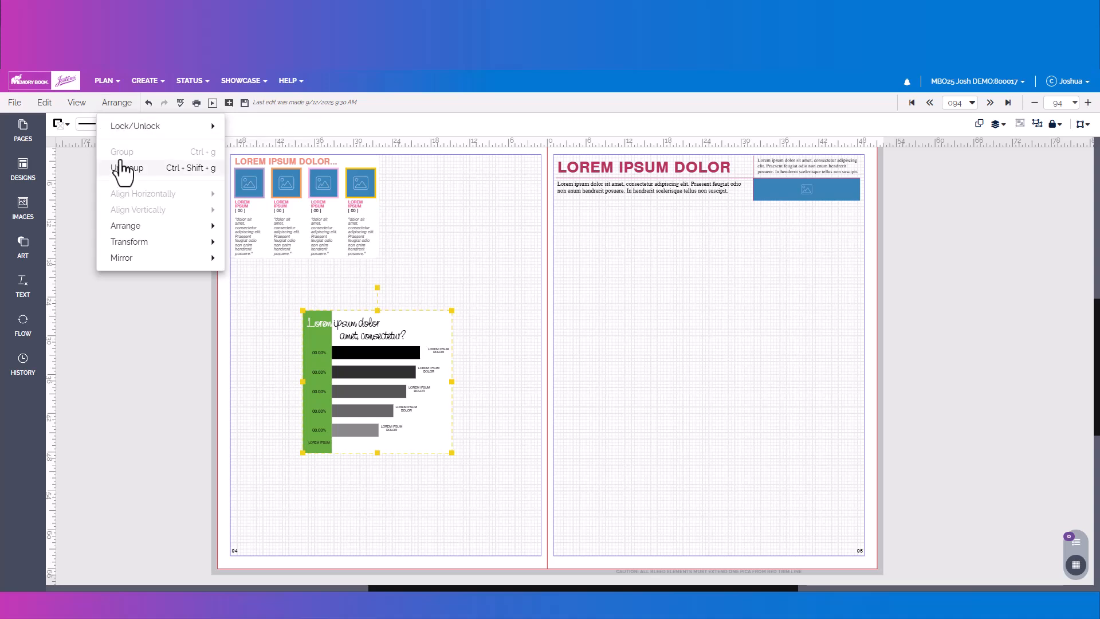
{"action": "left_click", "coordinate": [458, 286]}
{"action": "left_click", "coordinate": [422, 317]}
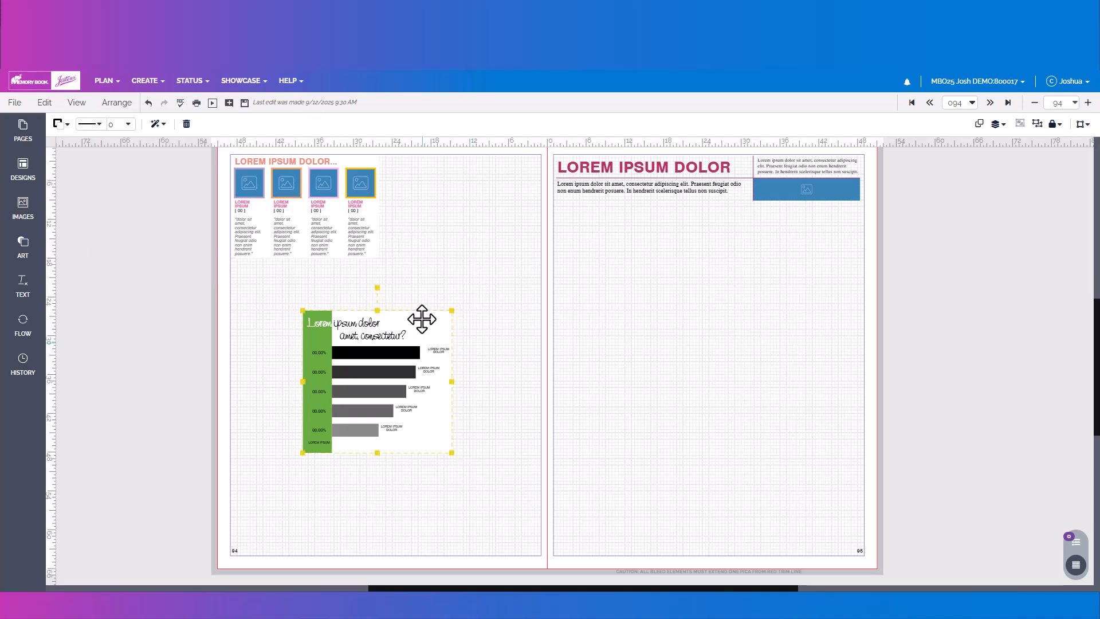
- Save the grouped bar-chart infographic as a Click-N-Go named test
{"action": "left_click", "coordinate": [14, 102]}
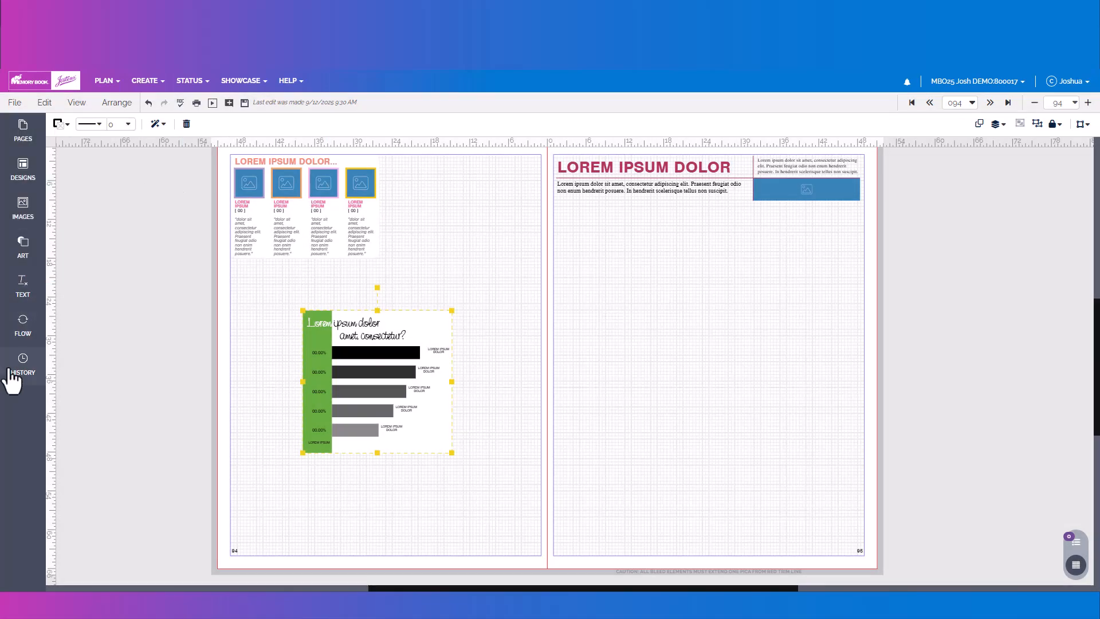
{"action": "left_click", "coordinate": [14, 102]}
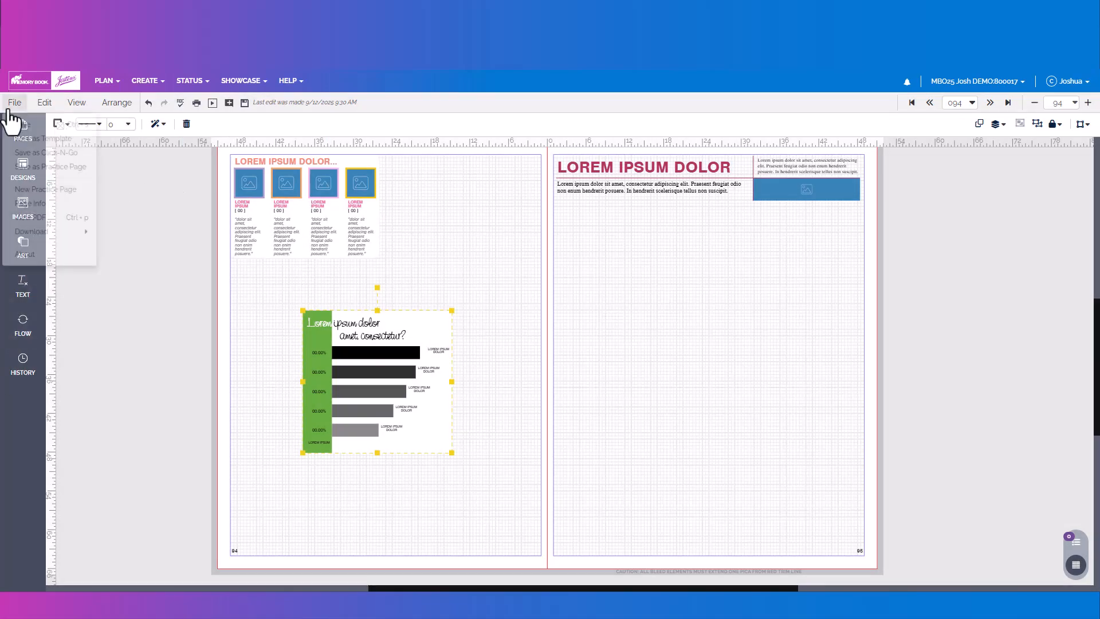
{"action": "left_click", "coordinate": [52, 158]}
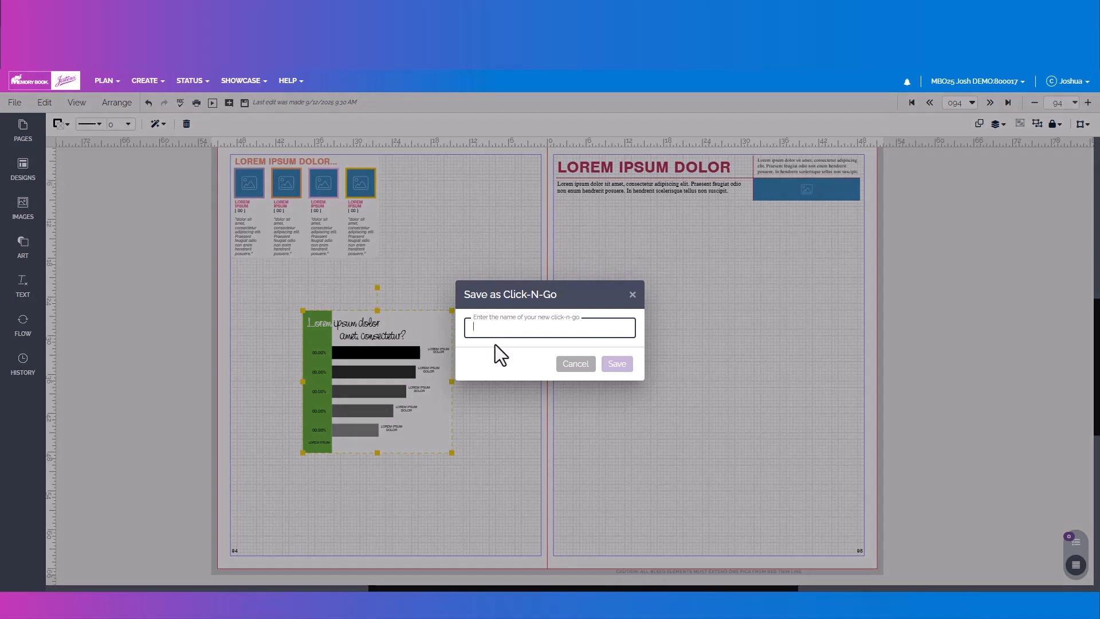
{"action": "type", "text": "test"}
{"action": "left_click", "coordinate": [618, 365]}
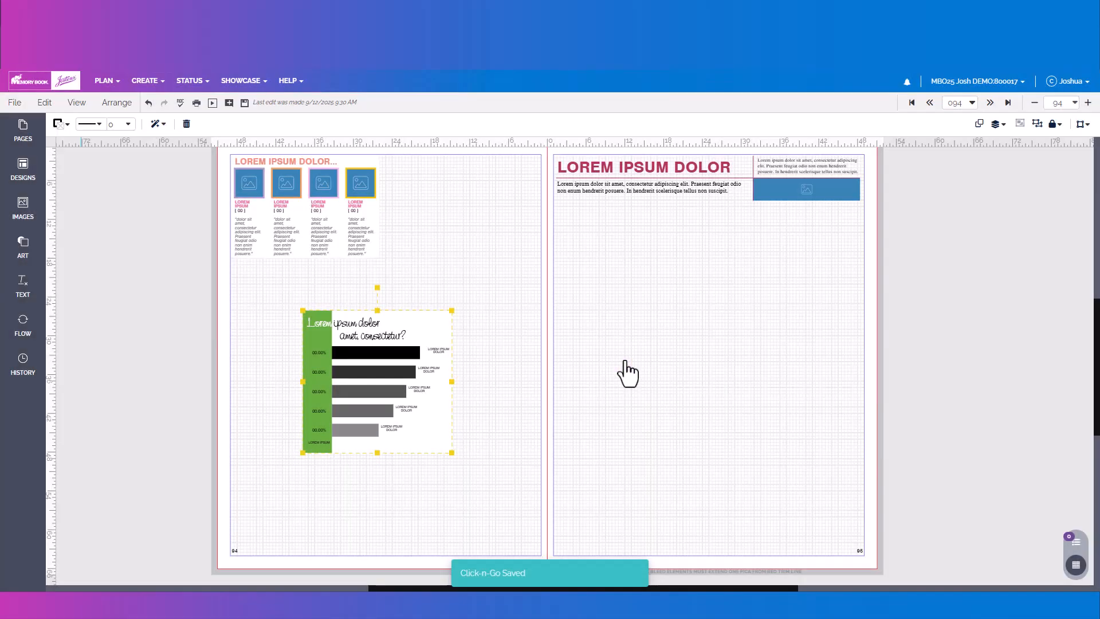
- Add the saved test design from My Click-N-Go! to the upper middle of page 95 and save the spread
{"action": "left_click", "coordinate": [23, 169]}
{"action": "left_click", "coordinate": [74, 189]}
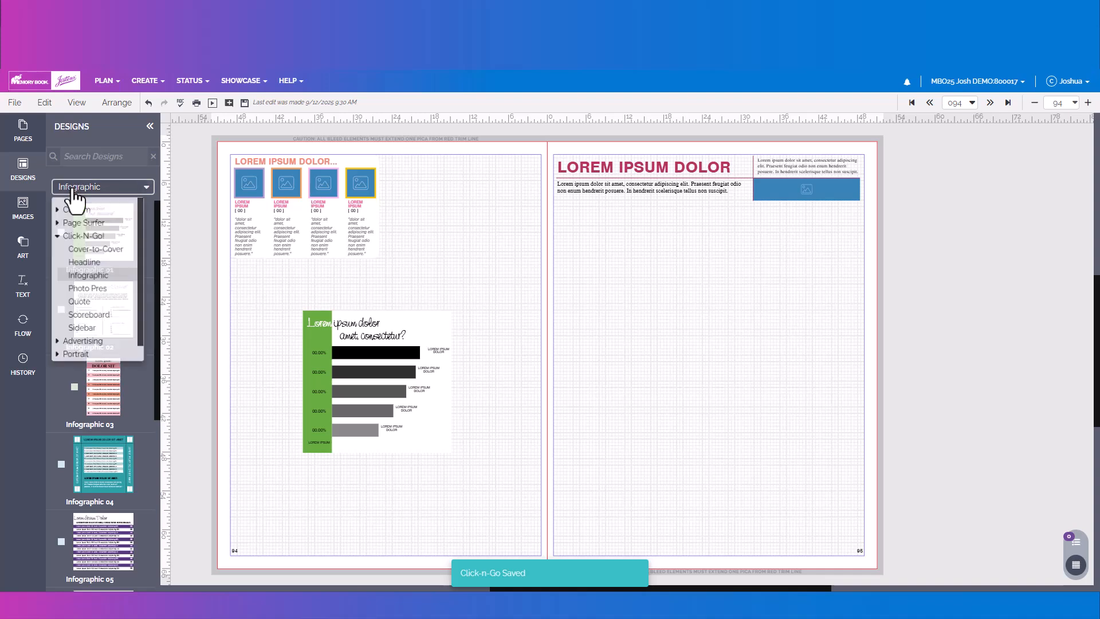
{"action": "left_click", "coordinate": [57, 210]}
{"action": "left_click", "coordinate": [74, 225]}
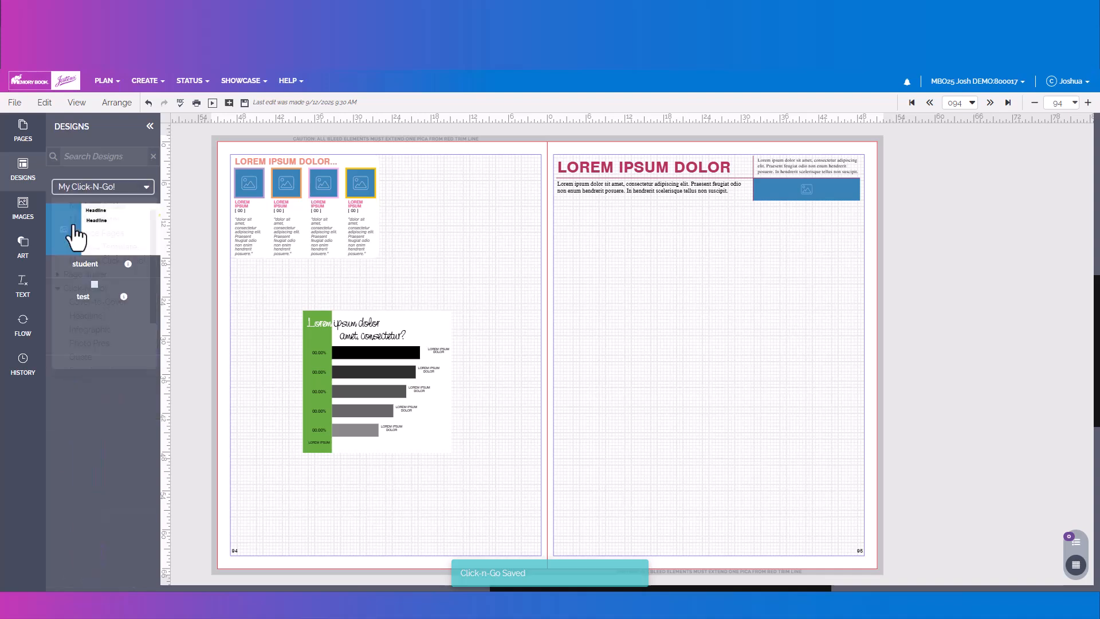
{"action": "left_click_drag", "start_coordinate": [98, 290], "coordinate": [717, 325]}
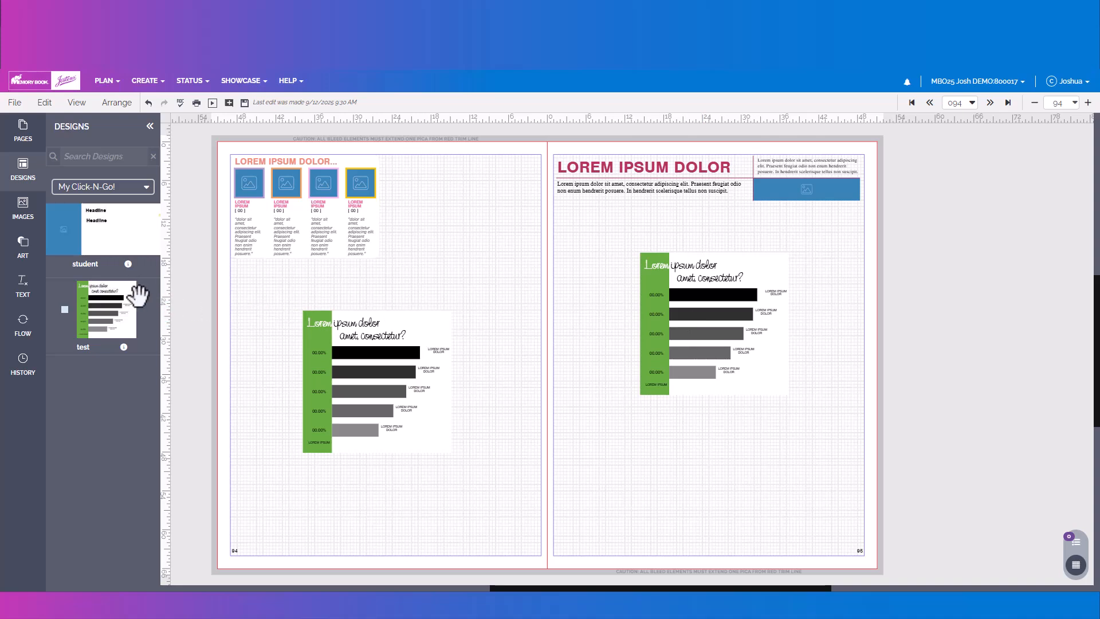
{"action": "left_click", "coordinate": [245, 103]}
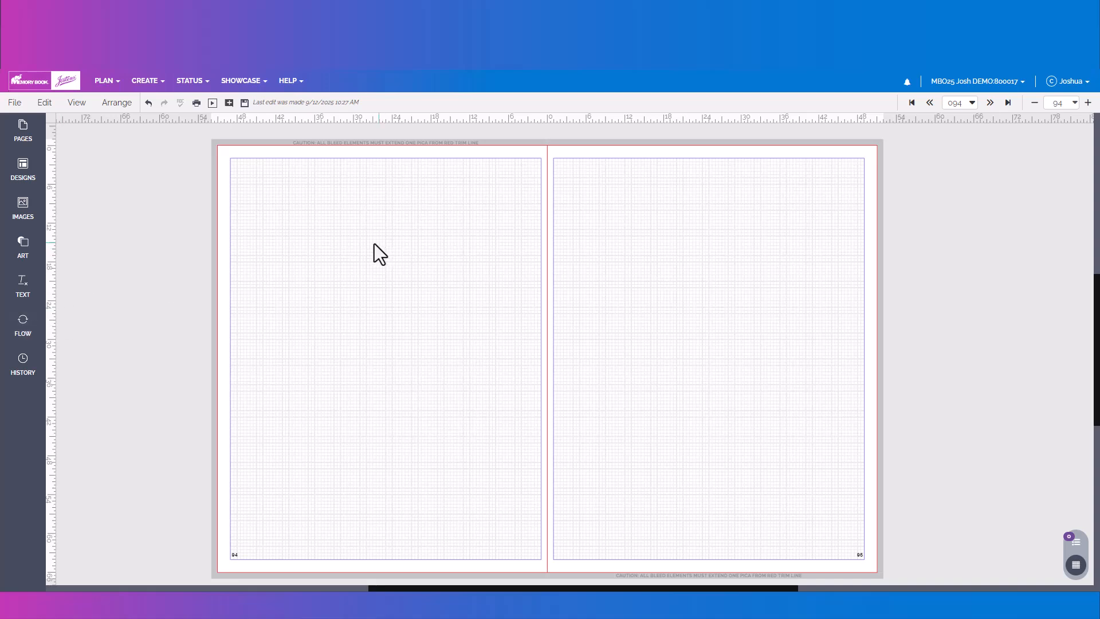
- Open the Emoji Friends clipart collection from the By Cover group
{"action": "left_click", "coordinate": [12, 252]}
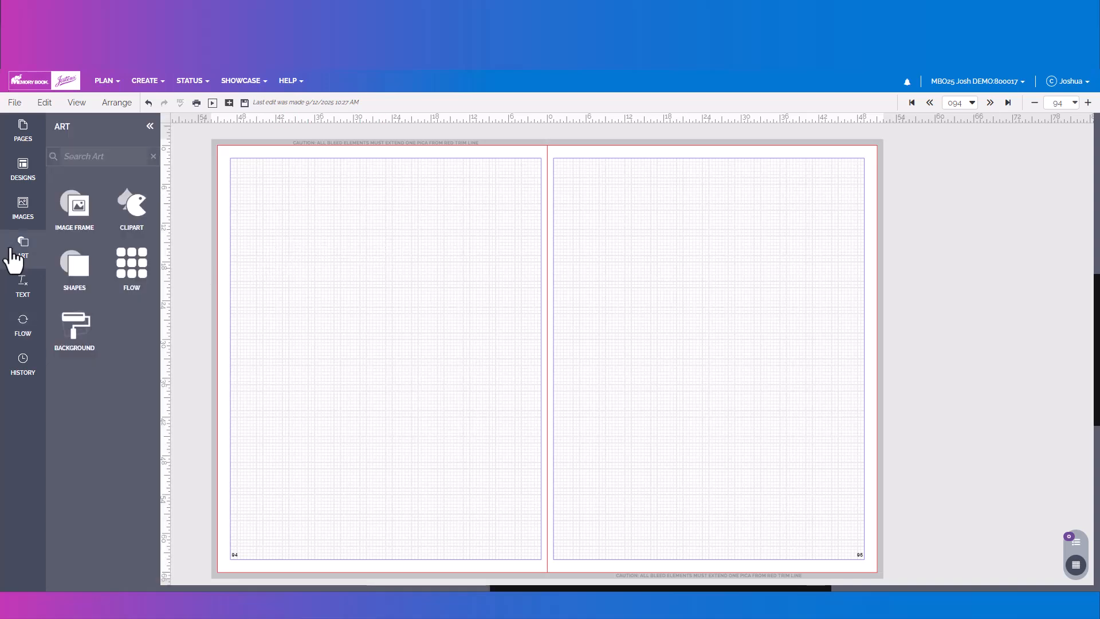
{"action": "left_click", "coordinate": [132, 205]}
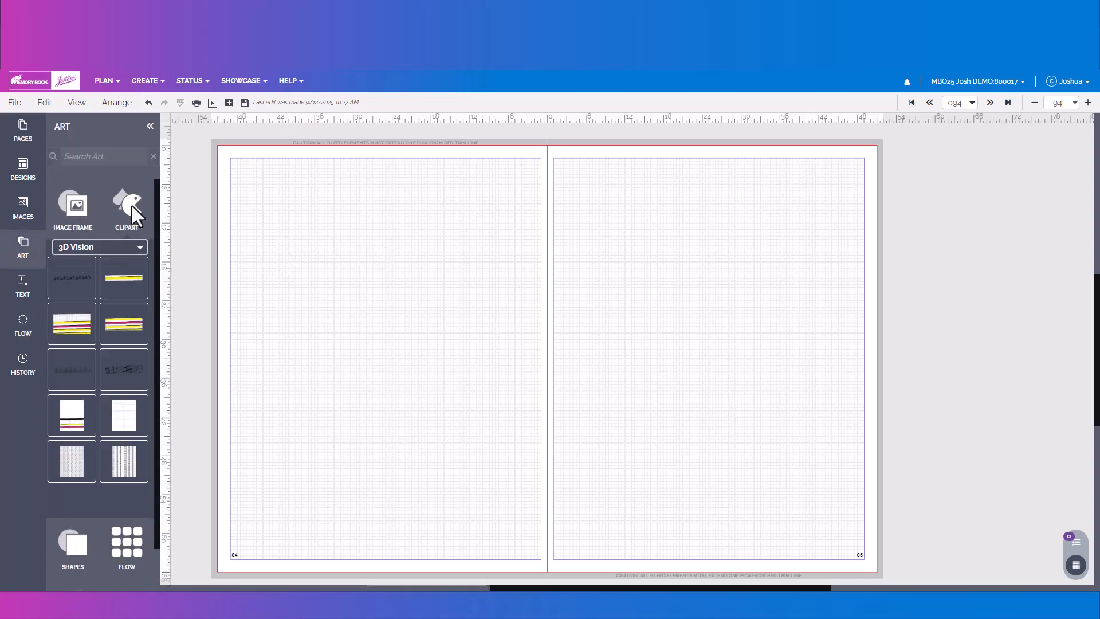
{"action": "left_click", "coordinate": [104, 248]}
{"action": "scroll", "coordinate": [100, 349], "scroll_direction": "up", "scroll_amount": 1}
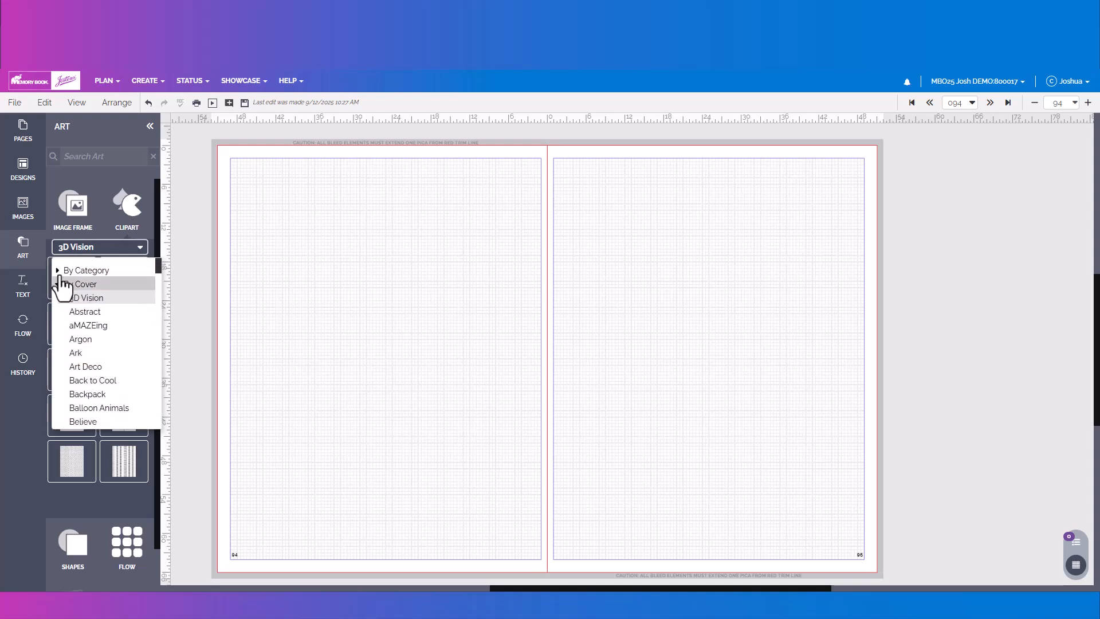
{"action": "left_click", "coordinate": [55, 285]}
{"action": "left_click", "coordinate": [55, 284]}
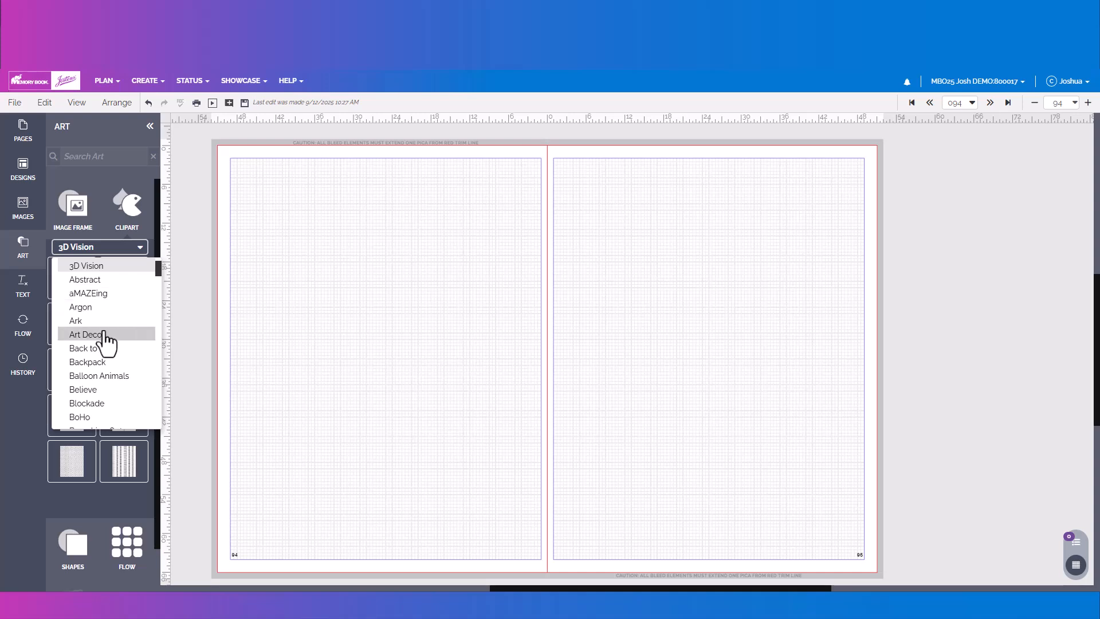
{"action": "scroll", "coordinate": [113, 351], "scroll_direction": "down", "scroll_amount": 3}
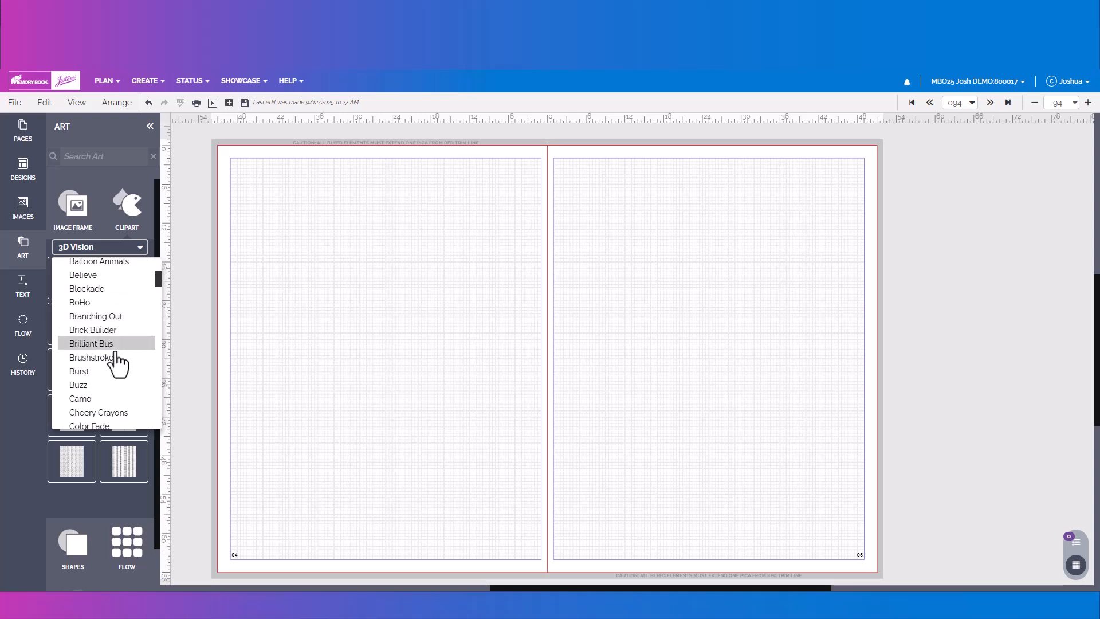
{"action": "scroll", "coordinate": [115, 363], "scroll_direction": "down", "scroll_amount": 3}
{"action": "left_click", "coordinate": [112, 353]}
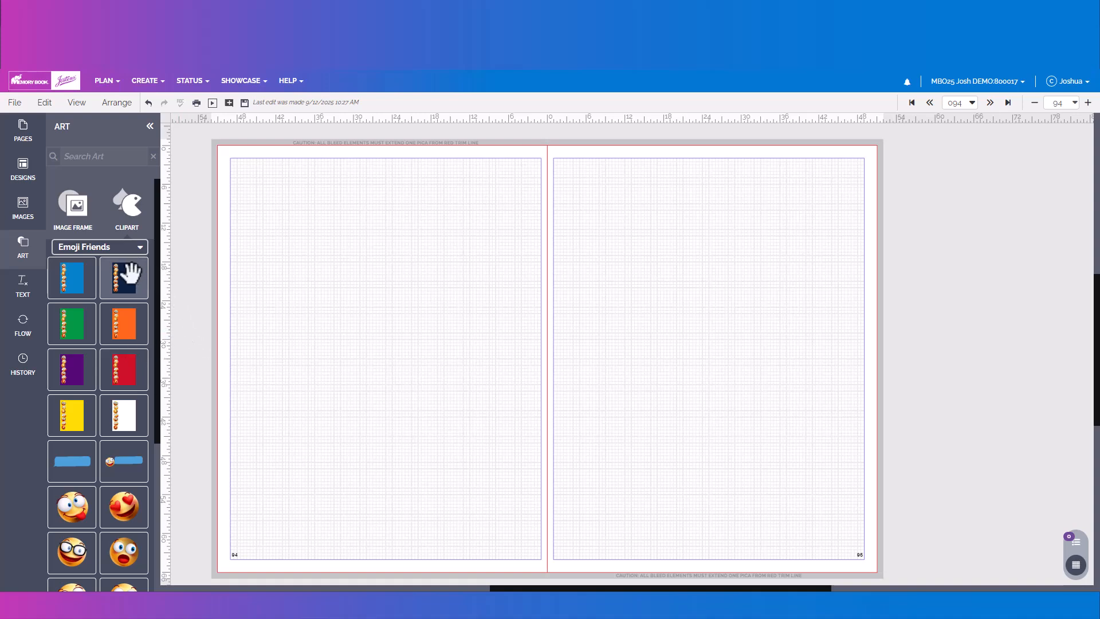
- Apply the blue Emoji Friends art with the column of emojis as the background of page 94
{"action": "scroll", "coordinate": [99, 450], "scroll_direction": "down", "scroll_amount": 4}
{"action": "scroll", "coordinate": [99, 450], "scroll_direction": "up", "scroll_amount": 4}
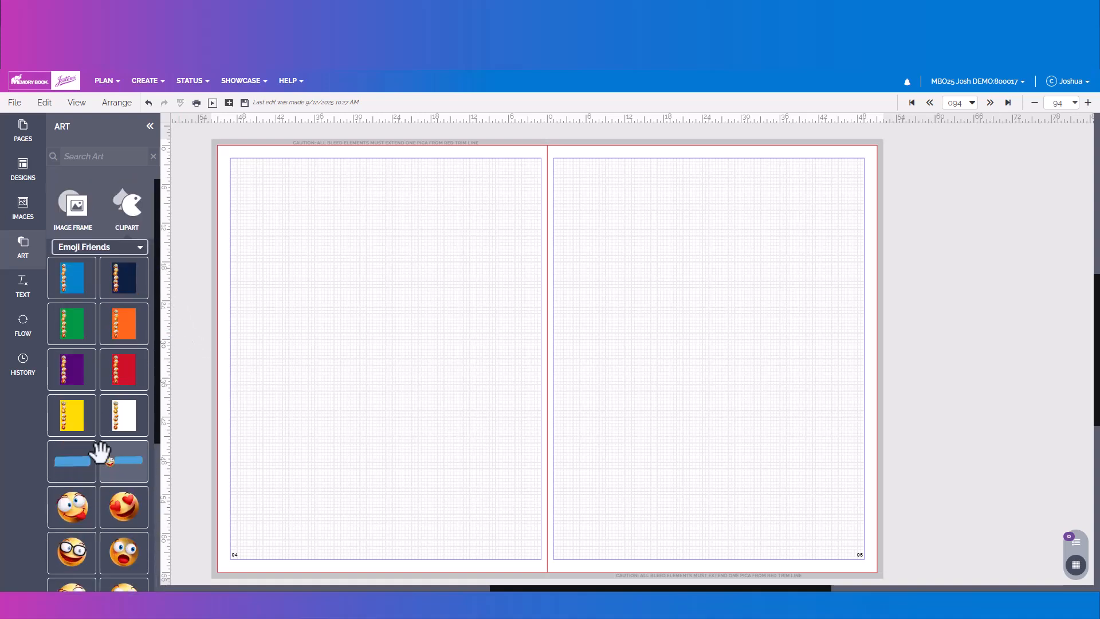
{"action": "left_click_drag", "start_coordinate": [69, 270], "coordinate": [385, 279]}
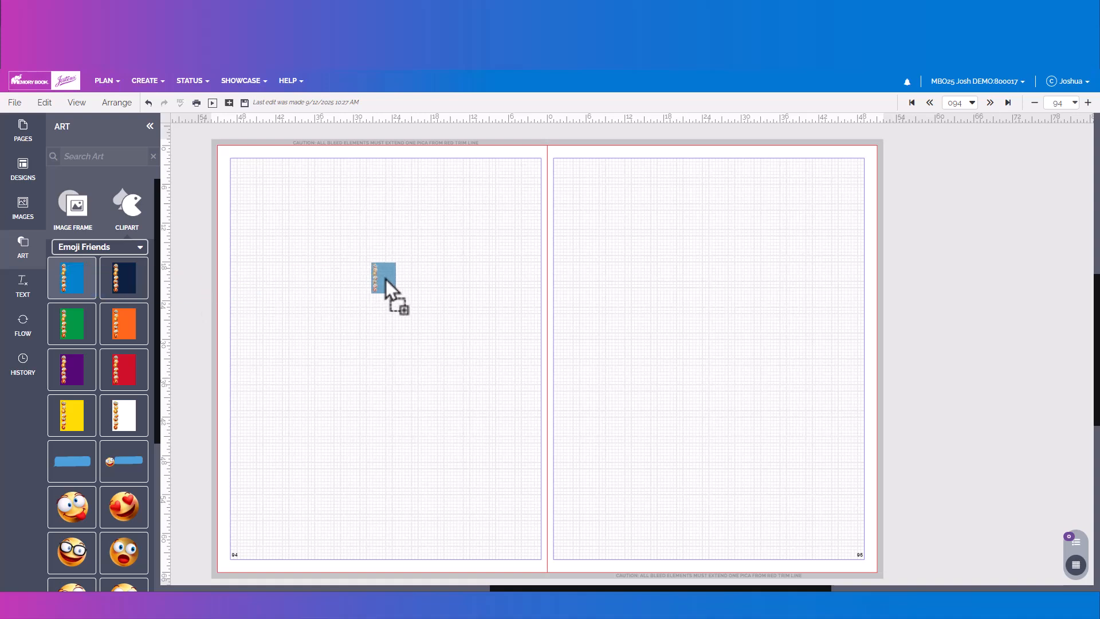
{"action": "left_click_drag", "start_coordinate": [386, 279], "coordinate": [386, 280]}
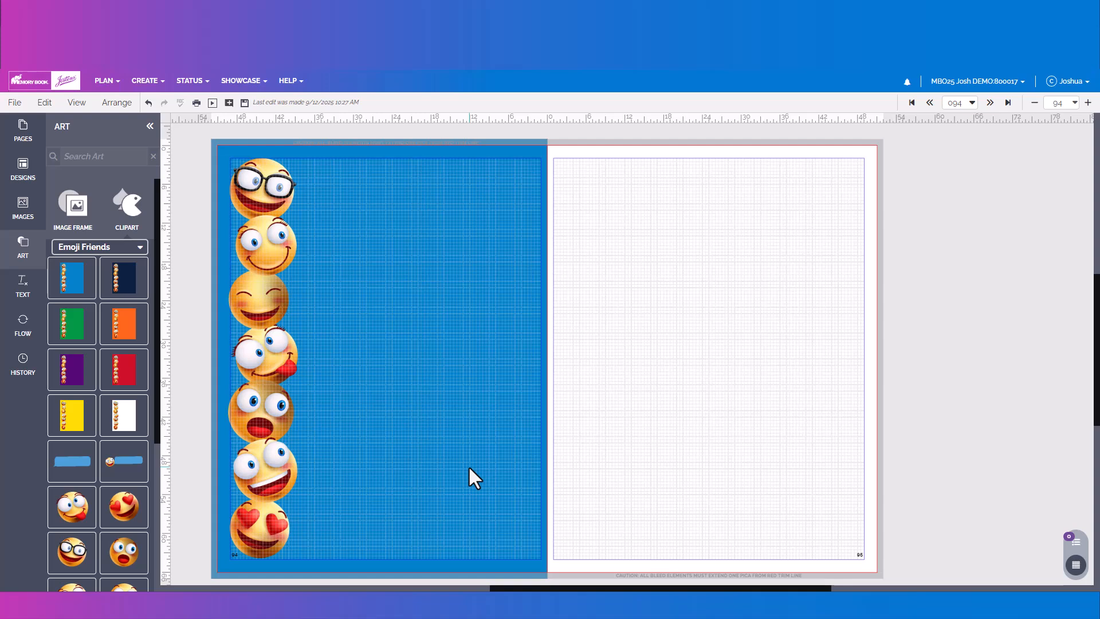
- Place the white Emoji Friends background art as an element on page 95 and undo the placement
{"action": "left_click_drag", "start_coordinate": [123, 414], "coordinate": [730, 343]}
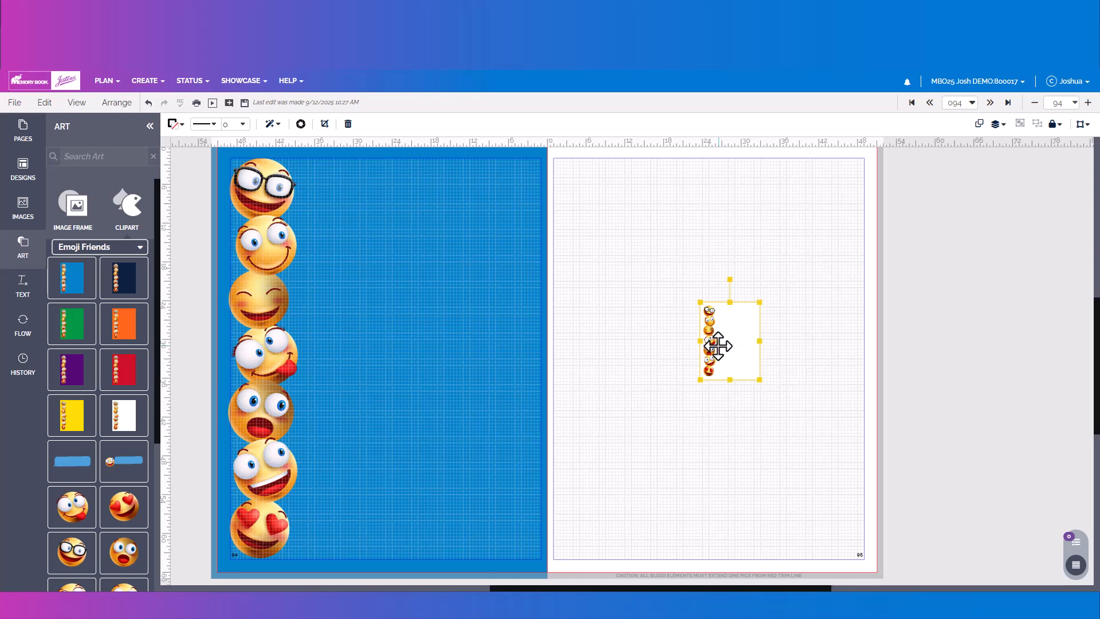
{"action": "left_click", "coordinate": [149, 104]}
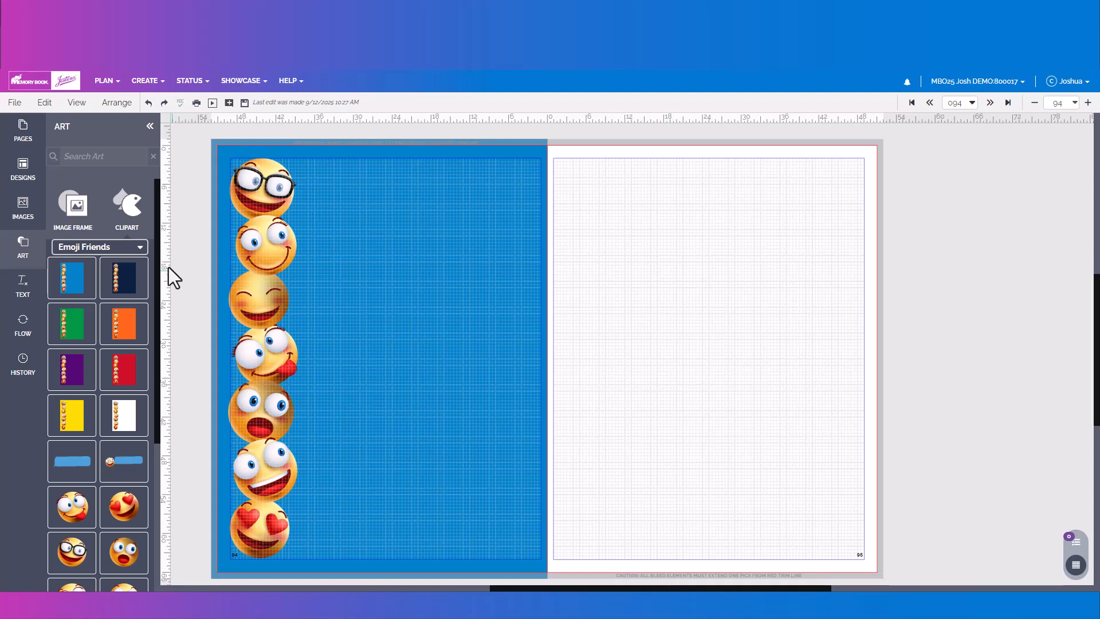
- Remove the blue emoji background from the left page through the background settings
{"action": "left_click", "coordinate": [50, 104]}
{"action": "left_click", "coordinate": [70, 245]}
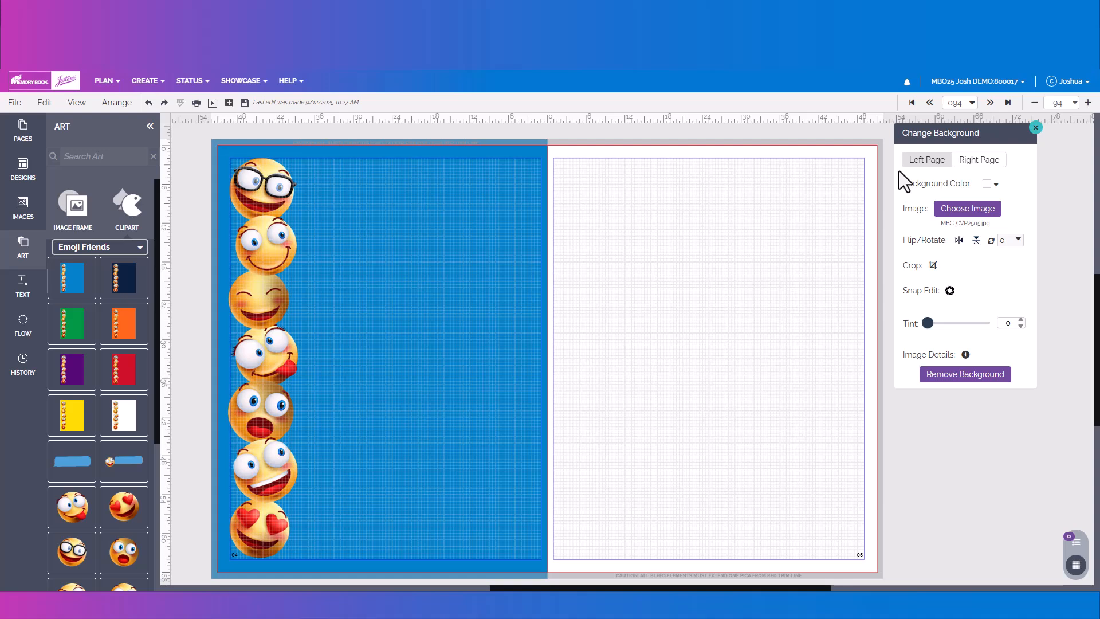
{"action": "left_click", "coordinate": [992, 166]}
{"action": "left_click", "coordinate": [942, 163]}
{"action": "left_click", "coordinate": [964, 374]}
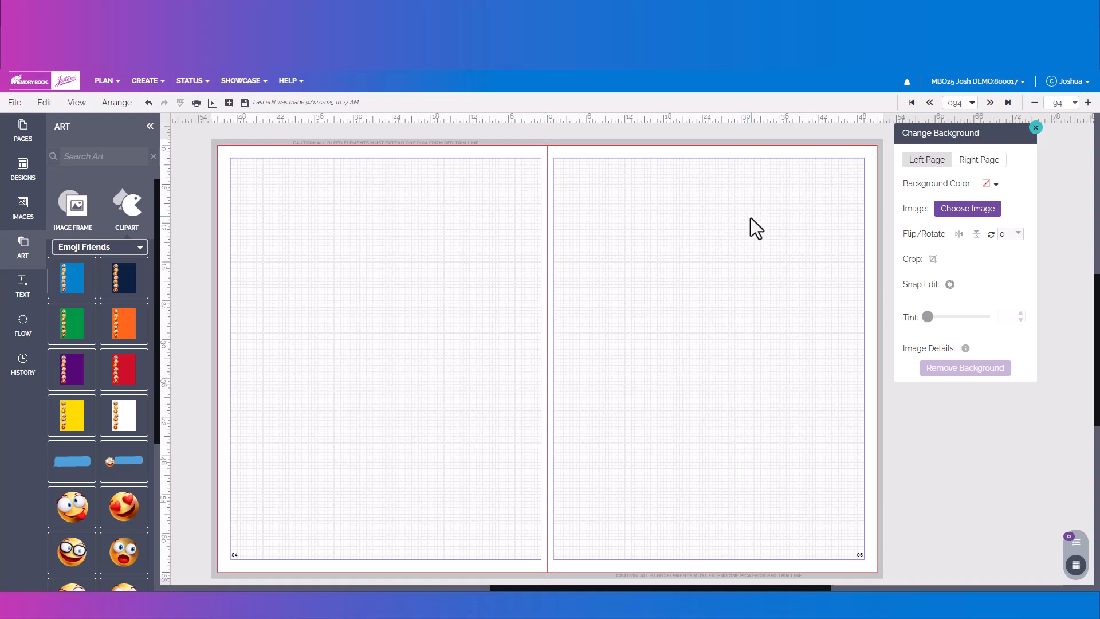
- Reopen the background settings, move them to the middle of the spread and switch between the left and right page options
{"action": "left_click", "coordinate": [44, 103]}
{"action": "left_click", "coordinate": [75, 241]}
{"action": "left_click_drag", "start_coordinate": [972, 132], "coordinate": [571, 133]}
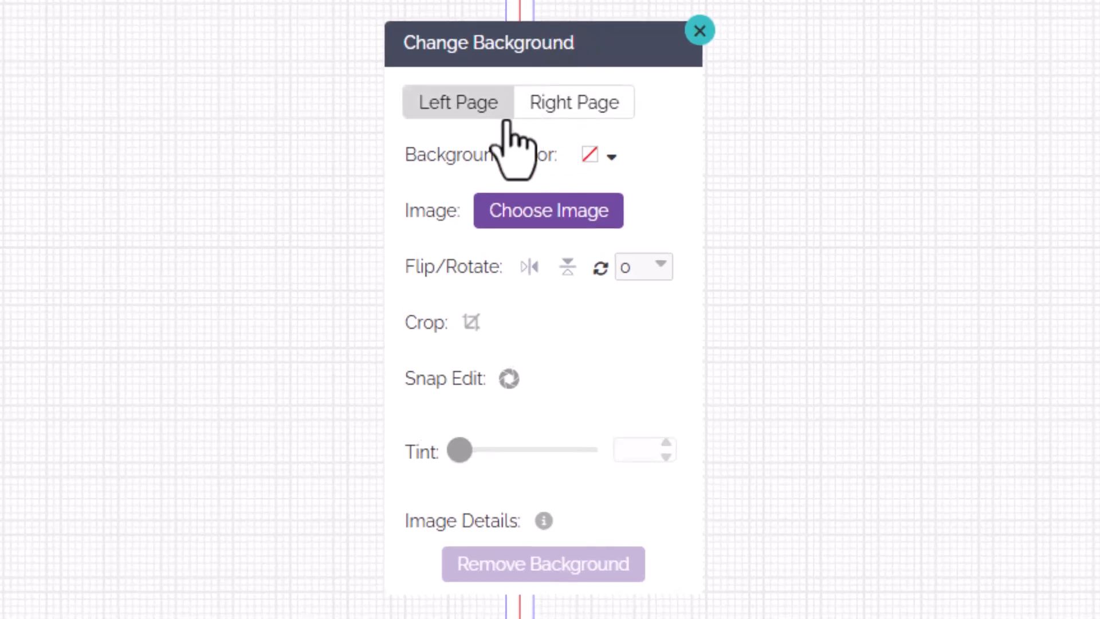
{"action": "left_click", "coordinate": [585, 114]}
{"action": "left_click", "coordinate": [473, 113]}
{"action": "left_click", "coordinate": [582, 115]}
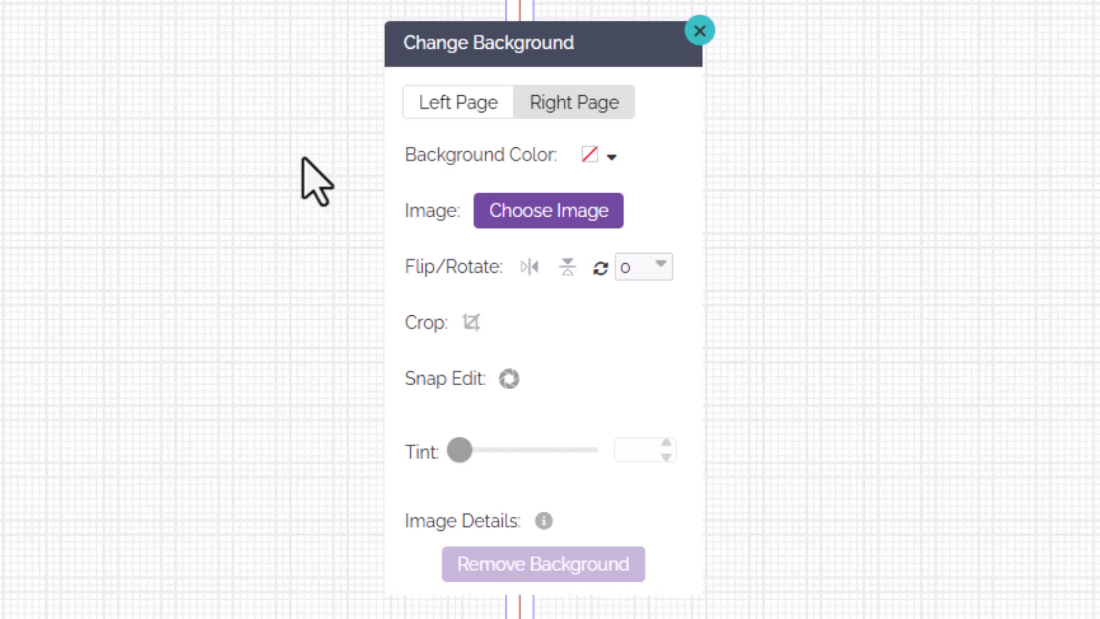
- Set the left page's background color to the orange in the Culture palette
{"action": "left_click", "coordinate": [452, 111]}
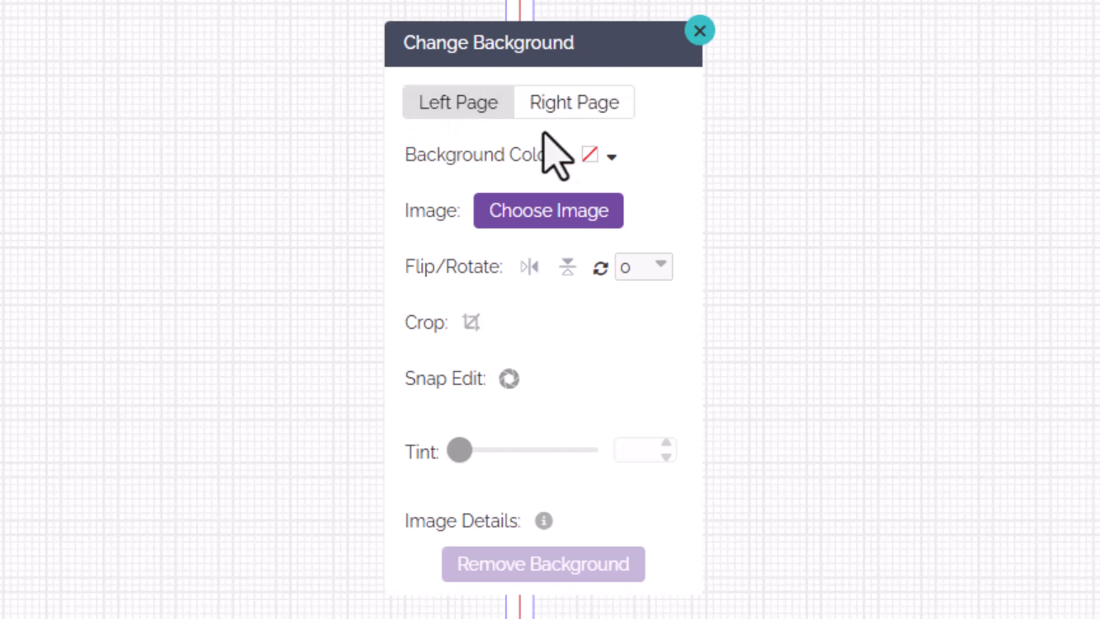
{"action": "left_click", "coordinate": [611, 159]}
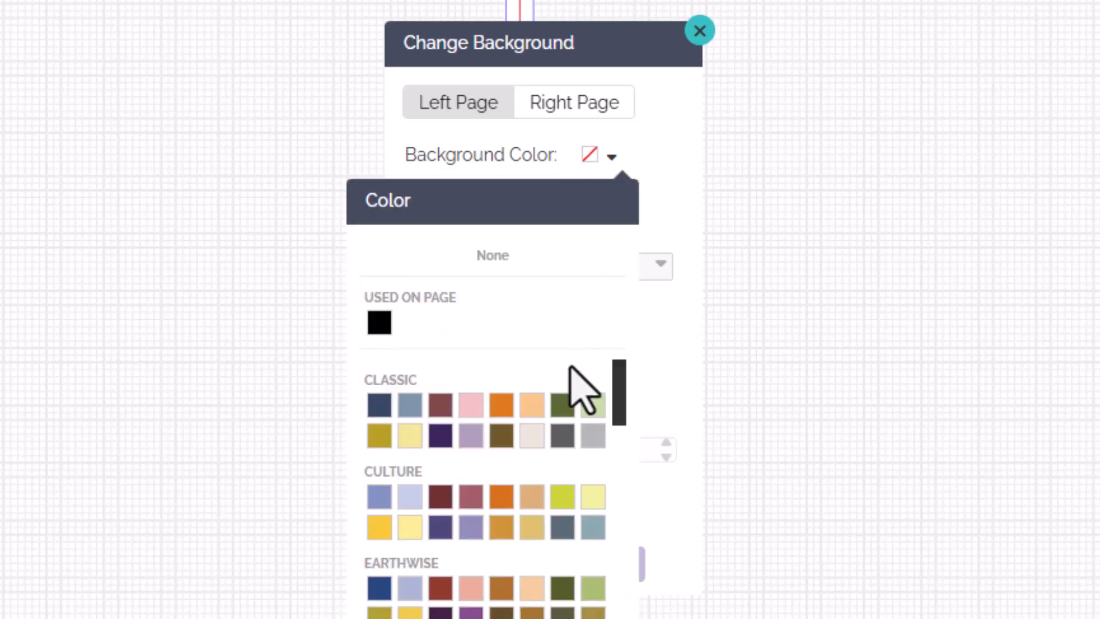
{"action": "left_click", "coordinate": [502, 495]}
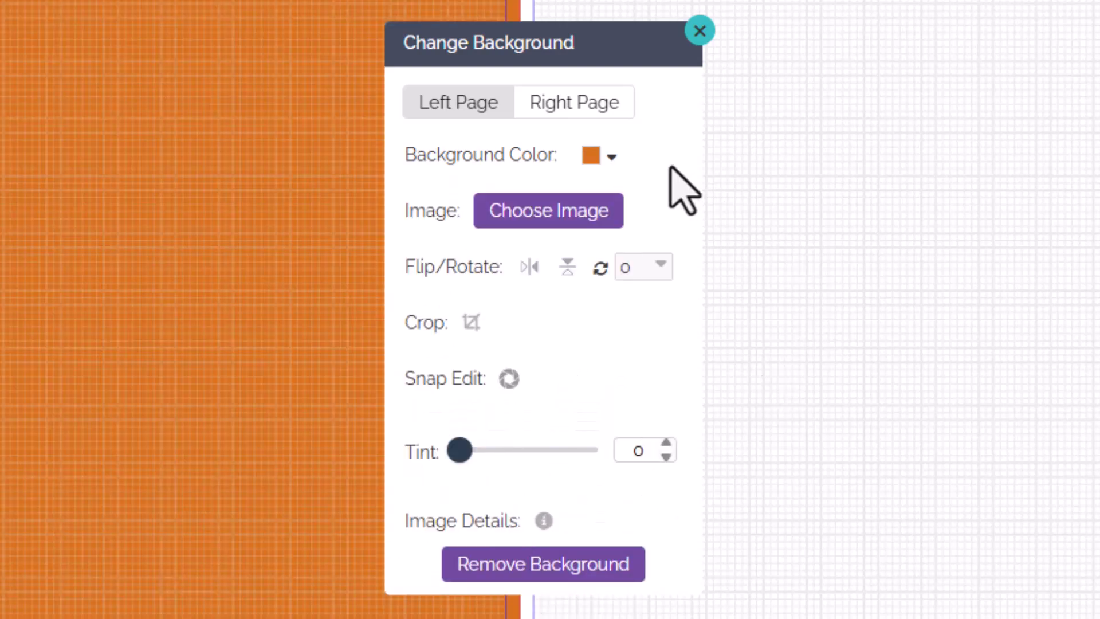
- Set the tint of the left page's orange background to 21 and remove that background
{"action": "left_click", "coordinate": [595, 112]}
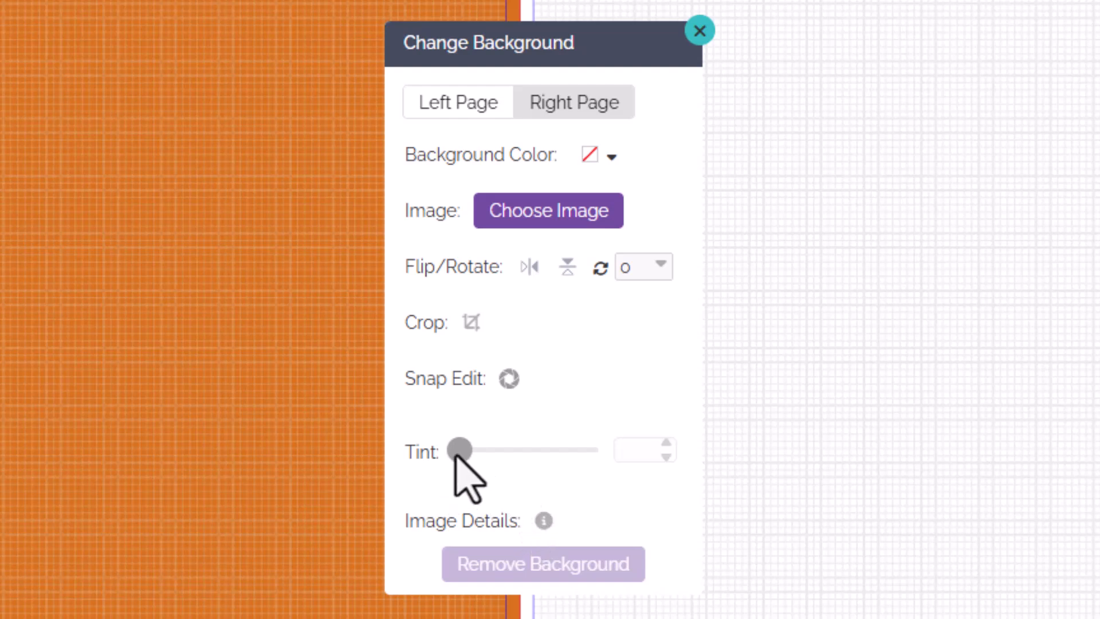
{"action": "left_click", "coordinate": [479, 92]}
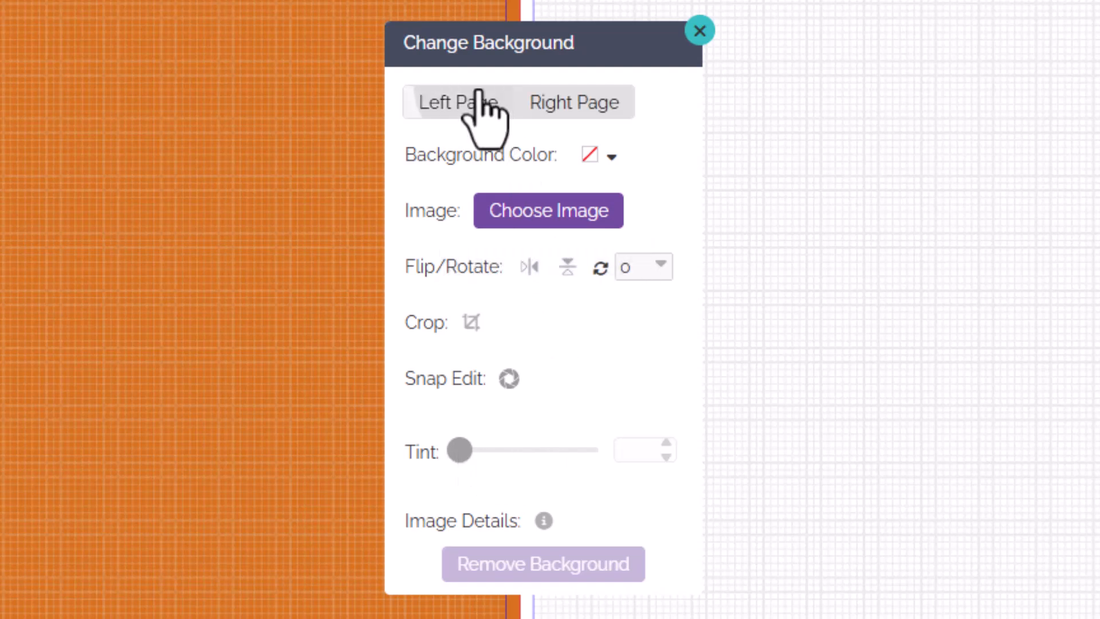
{"action": "left_click_drag", "start_coordinate": [460, 449], "coordinate": [488, 449]}
{"action": "right_click", "coordinate": [487, 449]}
{"action": "left_click", "coordinate": [450, 449]}
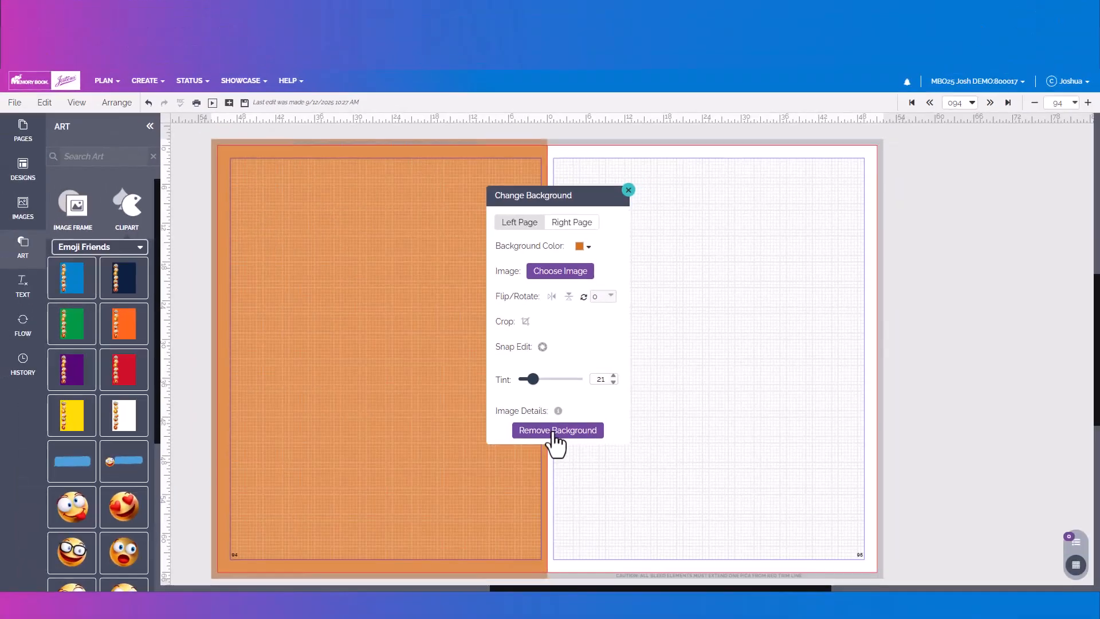
{"action": "left_click", "coordinate": [554, 431]}
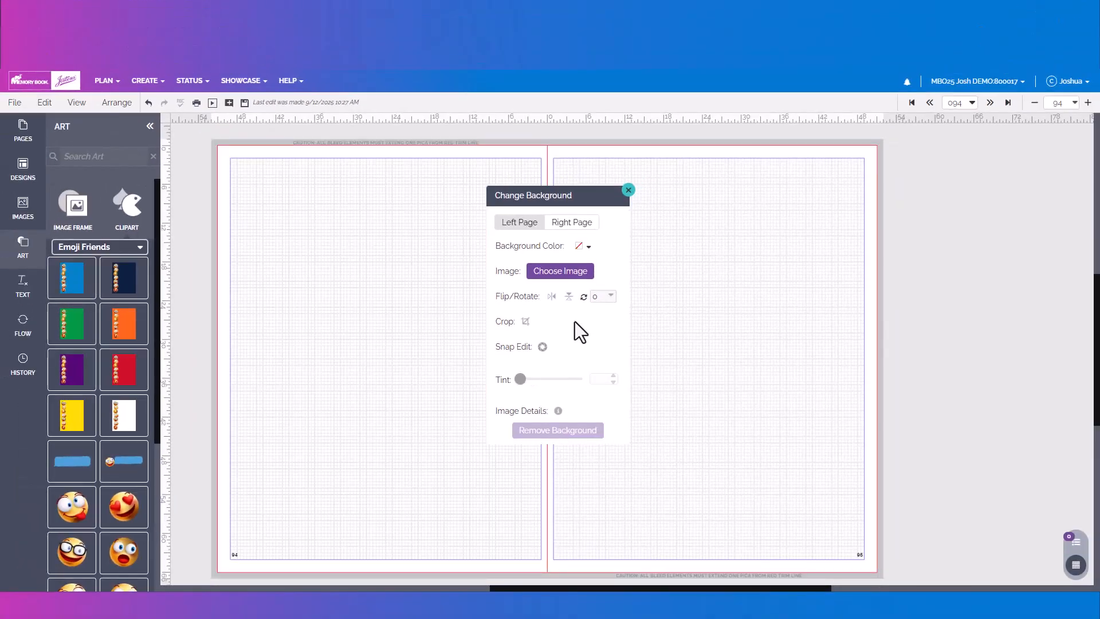
- Open the left page's background image chooser and browse the Backgrounds and Clubs And Organizations folders under Activity
{"action": "left_click", "coordinate": [560, 273]}
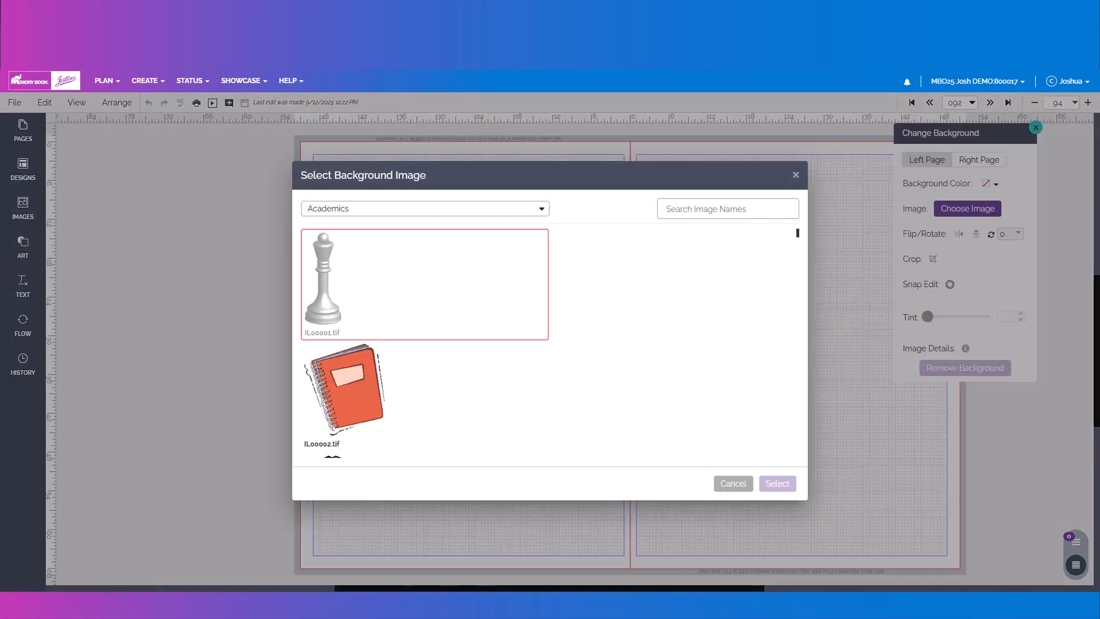
{"action": "left_click", "coordinate": [504, 209]}
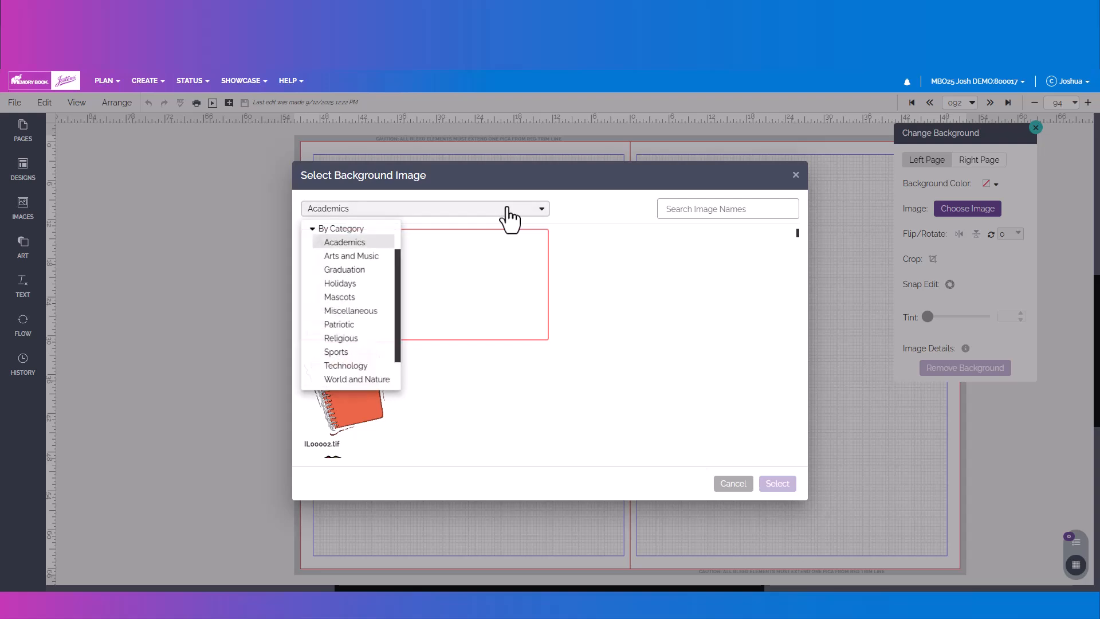
{"action": "left_click", "coordinate": [312, 229]}
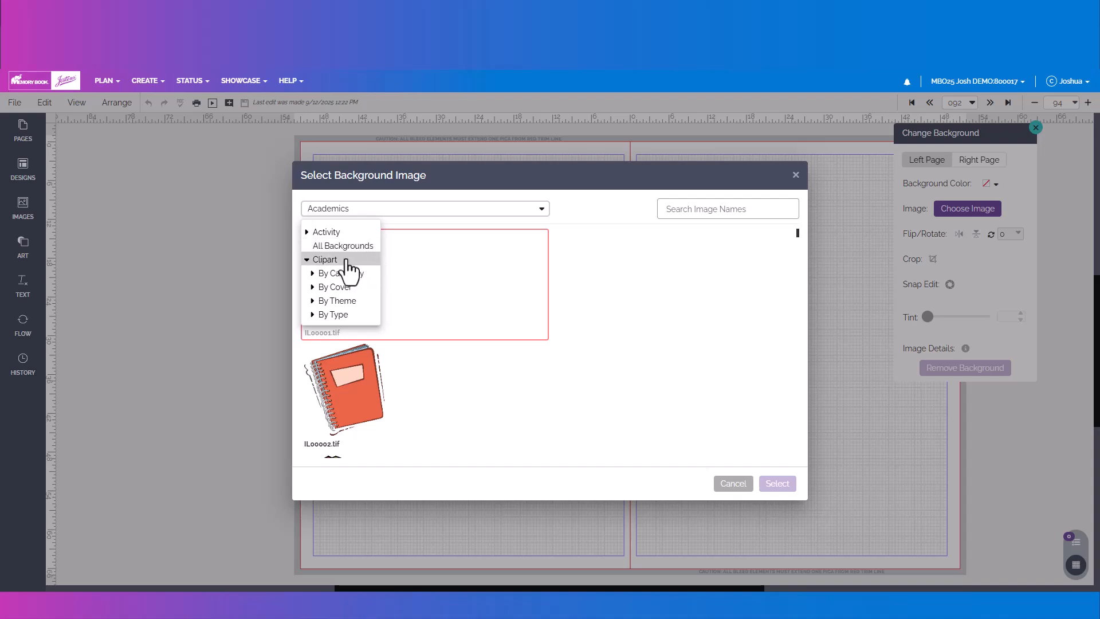
{"action": "left_click", "coordinate": [307, 233]}
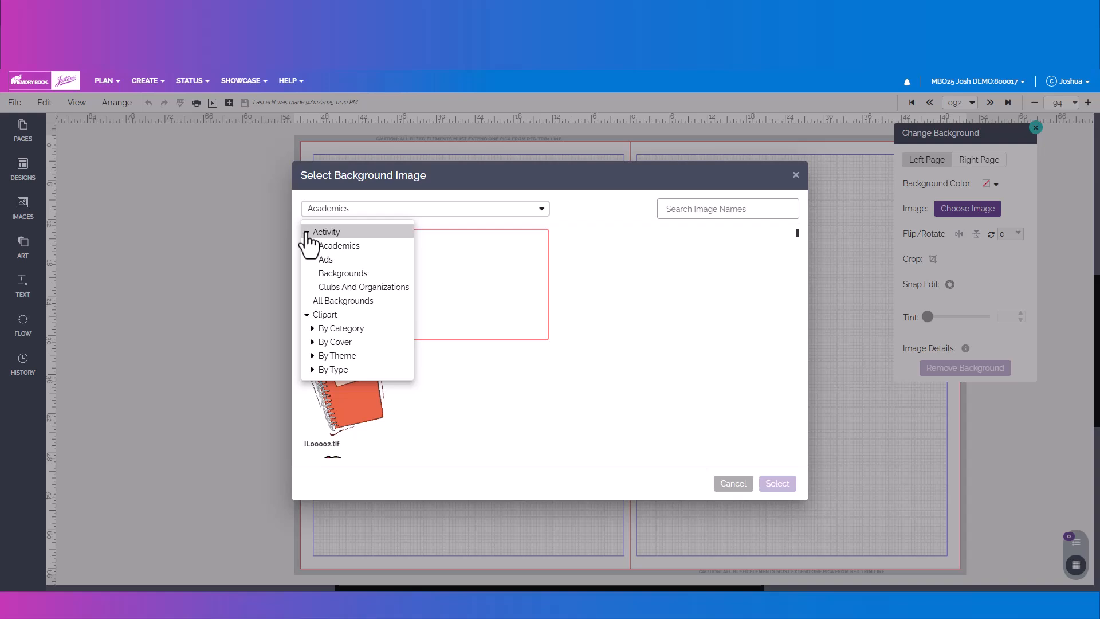
{"action": "left_click", "coordinate": [338, 273]}
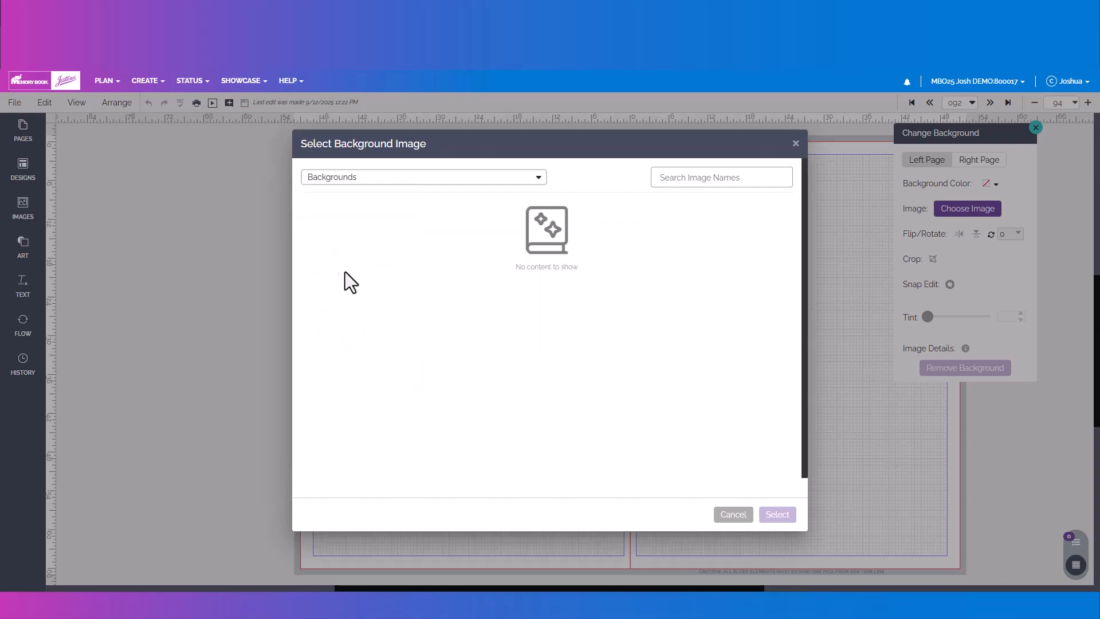
{"action": "left_click", "coordinate": [379, 177]}
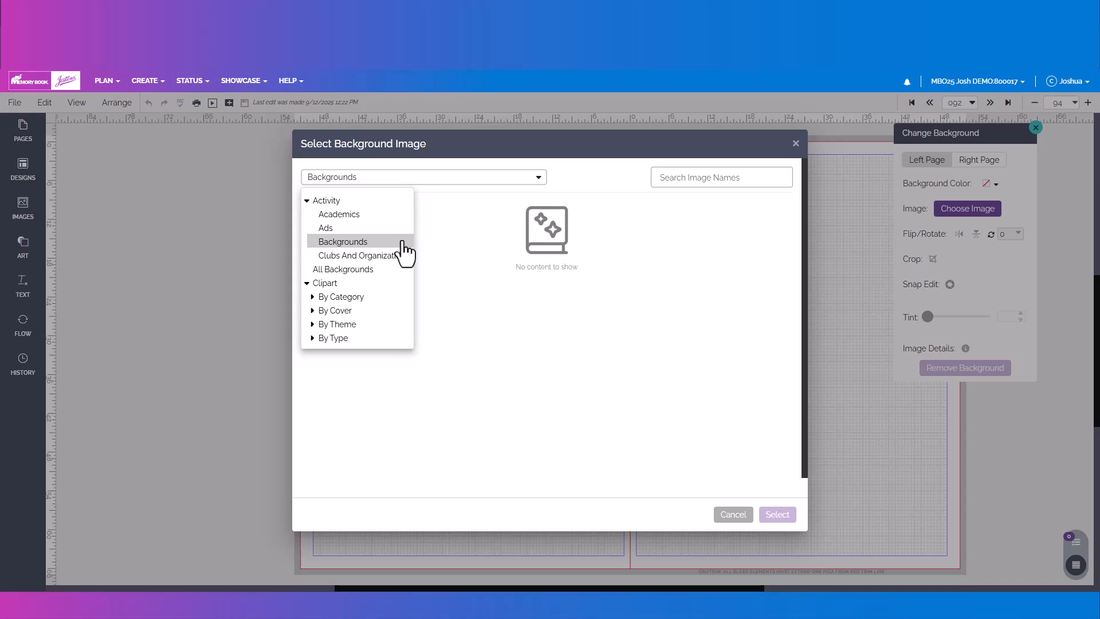
{"action": "left_click", "coordinate": [367, 256]}
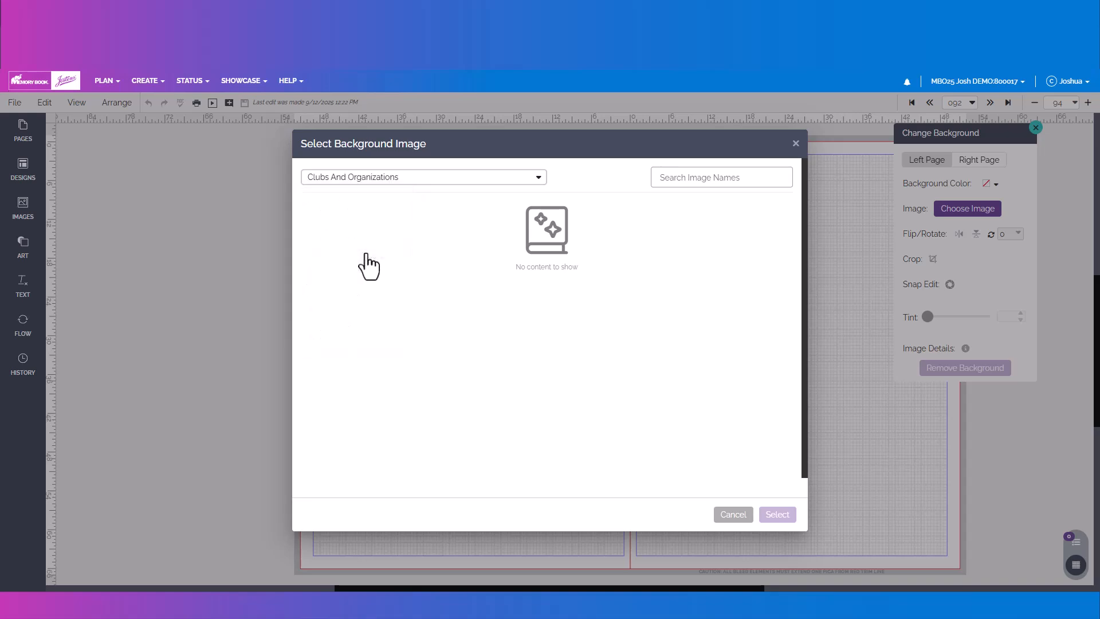
- Choose Test Photo.tif from the Ads activity folder as the left page's background image
{"action": "left_click", "coordinate": [371, 181]}
{"action": "left_click", "coordinate": [352, 227]}
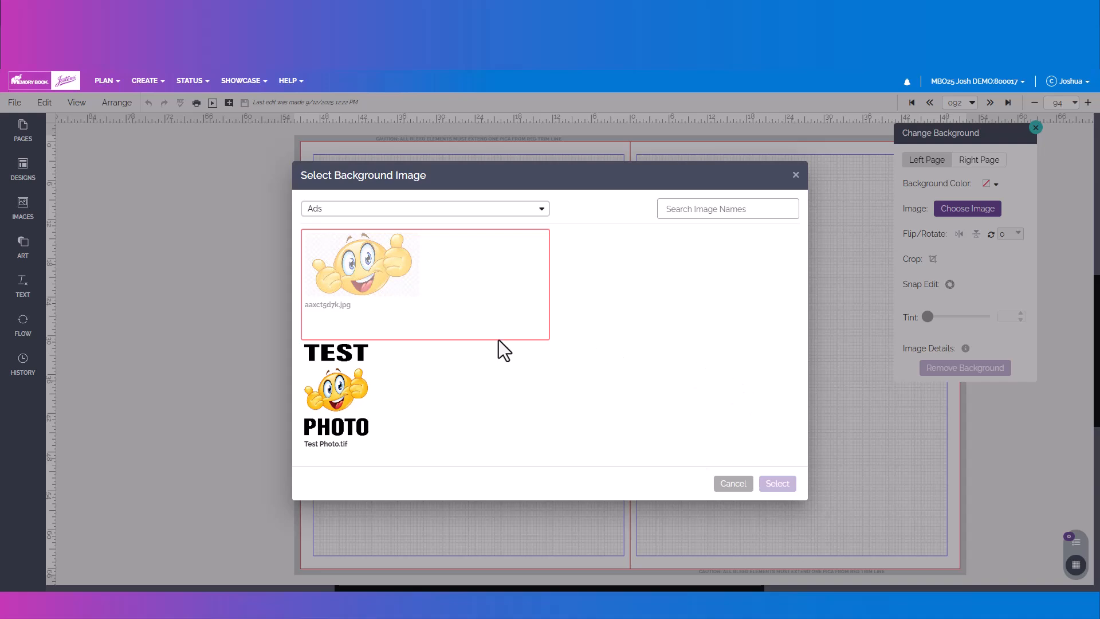
{"action": "left_click", "coordinate": [368, 362]}
{"action": "left_click", "coordinate": [777, 484]}
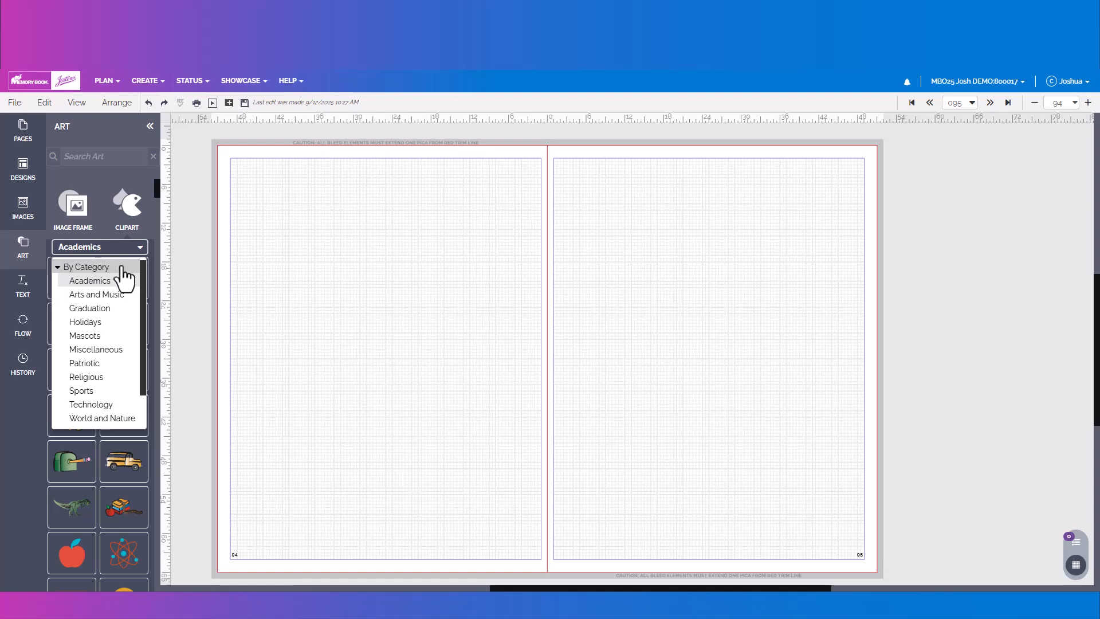
- Place the chess piece from the Academics clipart on the left page, enlarge it and move it to the left margin
{"action": "left_click", "coordinate": [90, 281]}
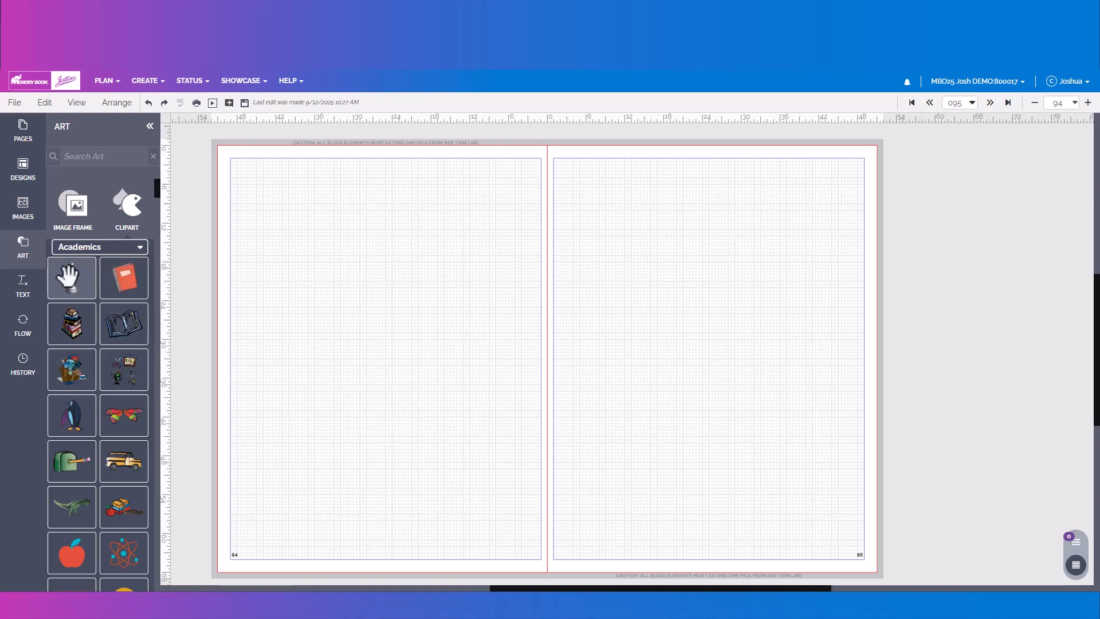
{"action": "left_click_drag", "start_coordinate": [69, 275], "coordinate": [332, 269]}
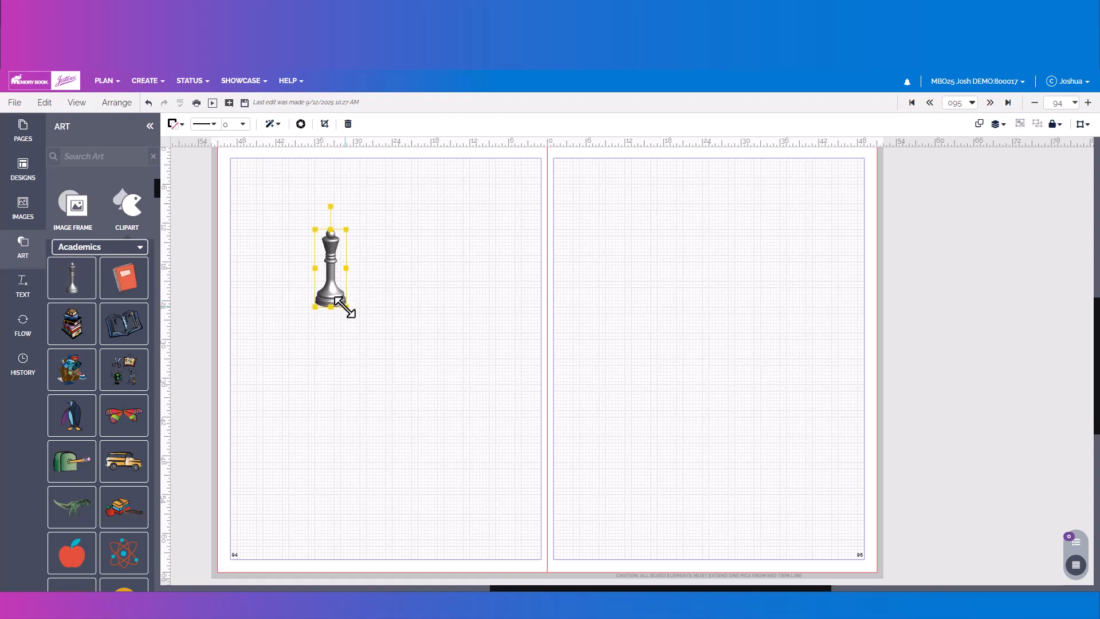
{"action": "left_click_drag", "start_coordinate": [347, 308], "coordinate": [441, 491]}
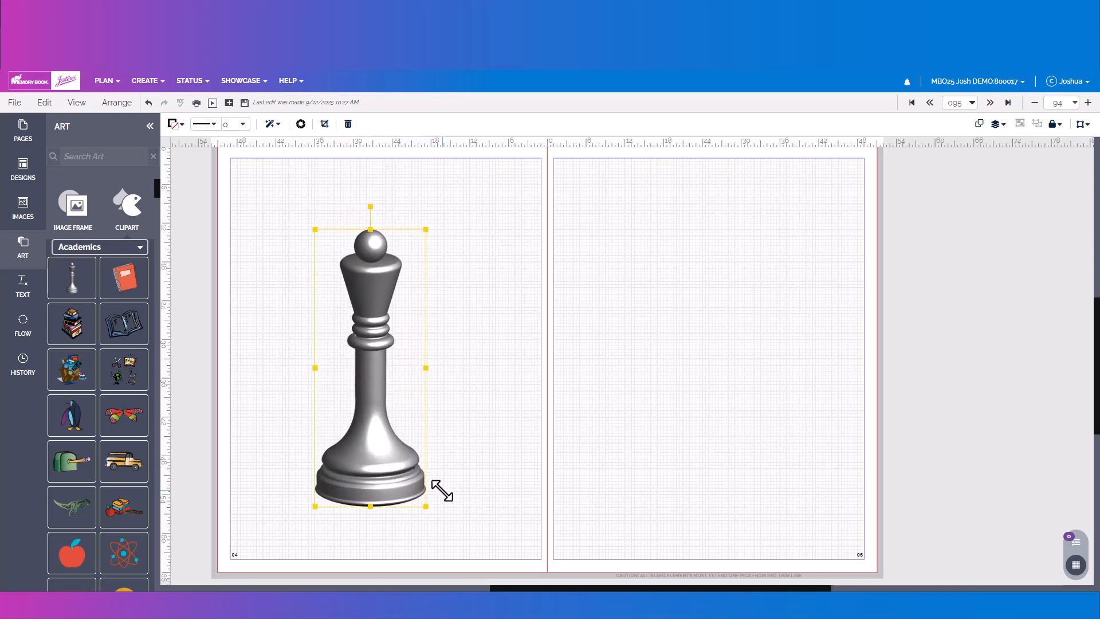
{"action": "left_click_drag", "start_coordinate": [378, 354], "coordinate": [298, 330]}
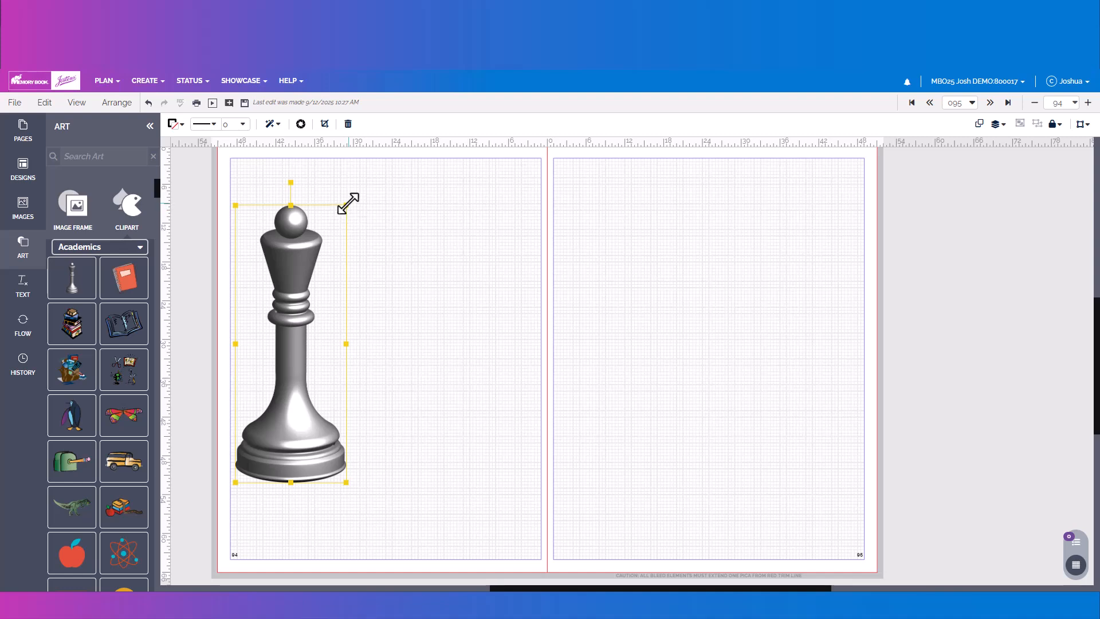
- Try resizing the chess piece's frame in width and height, and undo those changes
{"action": "left_click_drag", "start_coordinate": [346, 341], "coordinate": [424, 361]}
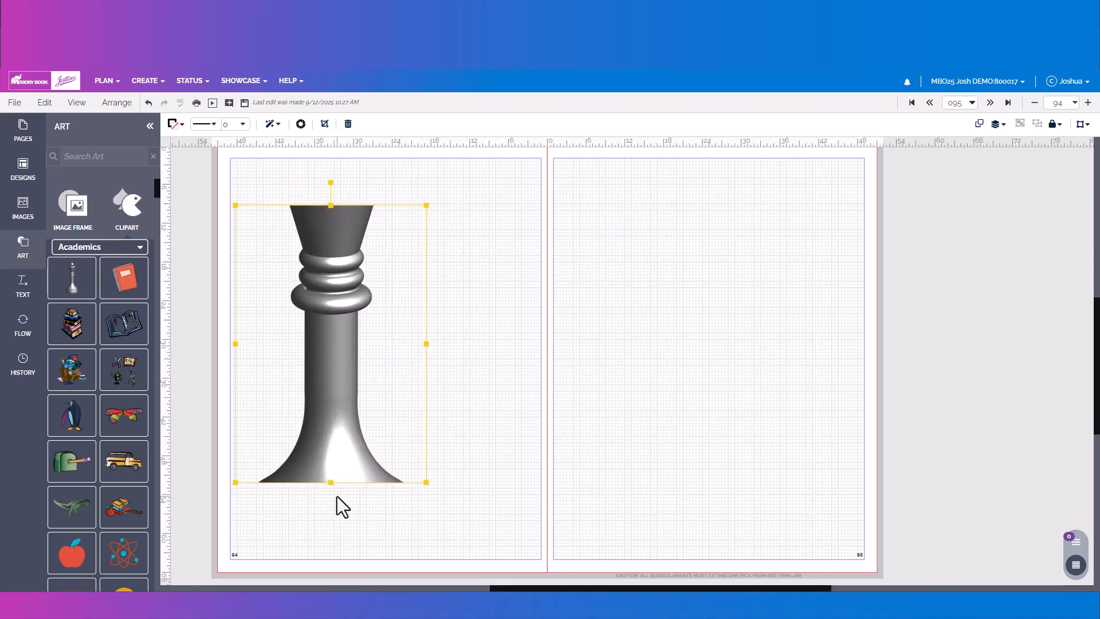
{"action": "left_click_drag", "start_coordinate": [331, 483], "coordinate": [334, 532]}
{"action": "left_click_drag", "start_coordinate": [425, 530], "coordinate": [345, 393]}
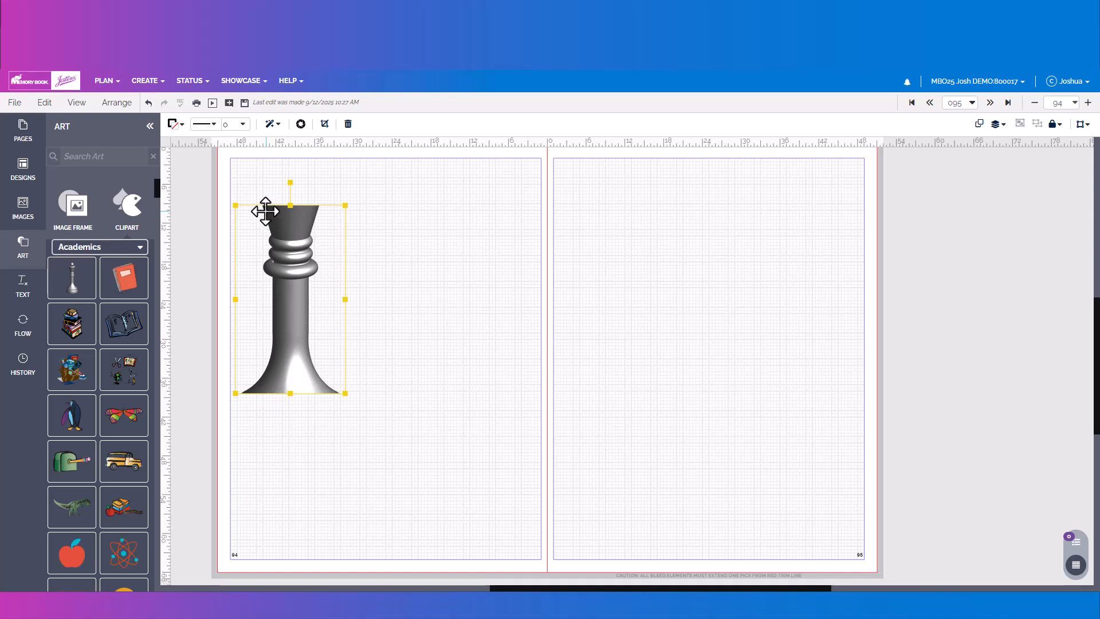
{"action": "left_click", "coordinate": [148, 103]}
{"action": "left_click", "coordinate": [148, 102]}
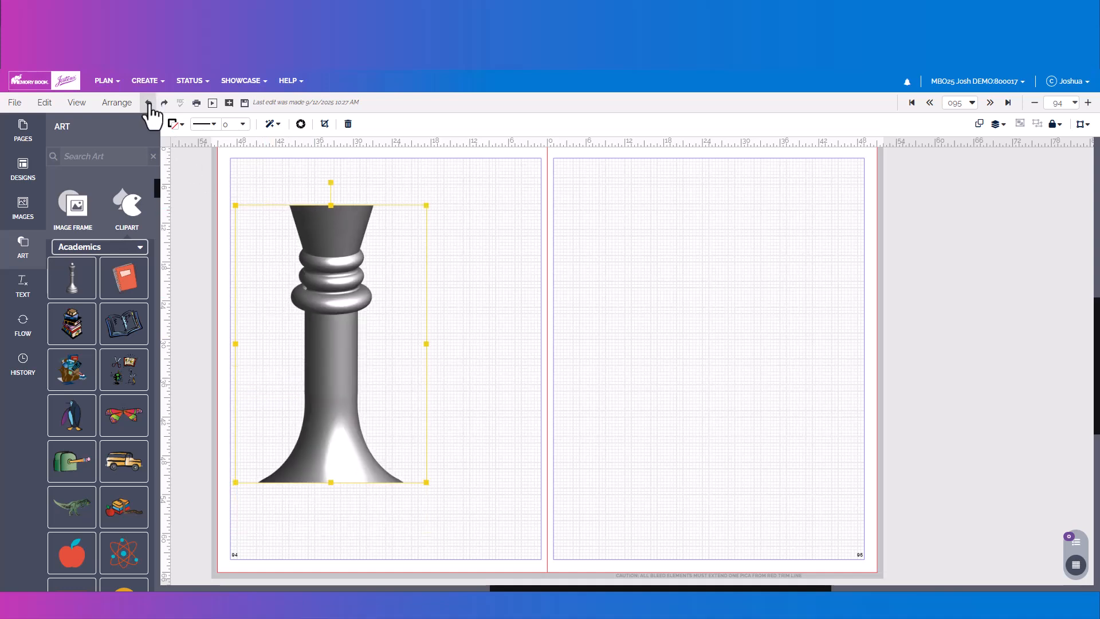
{"action": "left_click", "coordinate": [149, 103]}
{"action": "left_click", "coordinate": [421, 367]}
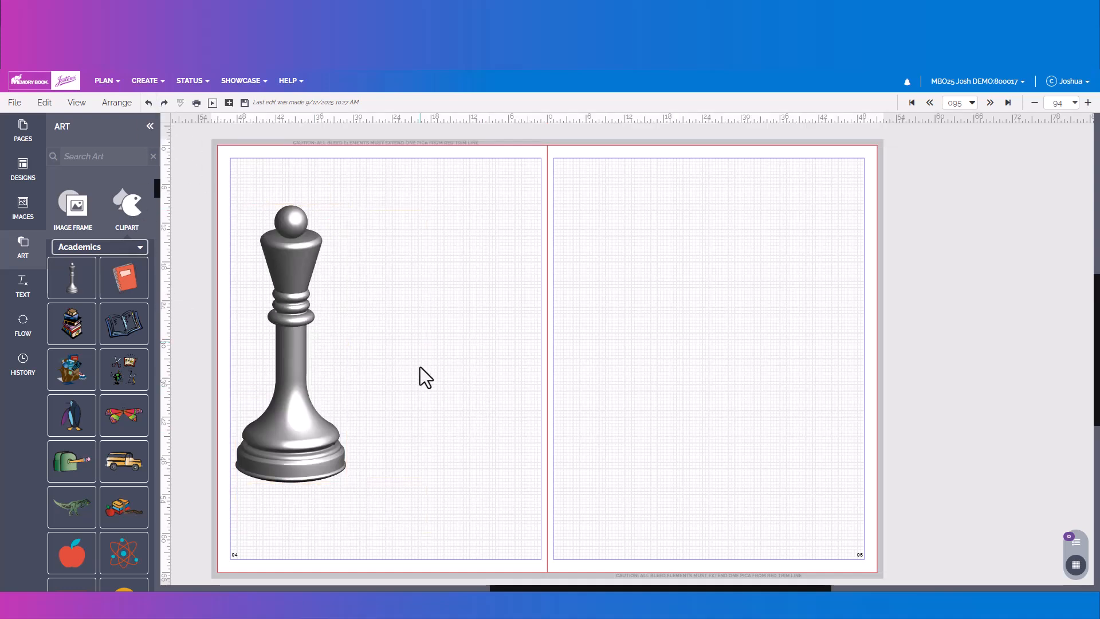
- Remove the chess piece image from its frame and delete the empty frame
{"action": "left_click", "coordinate": [283, 259]}
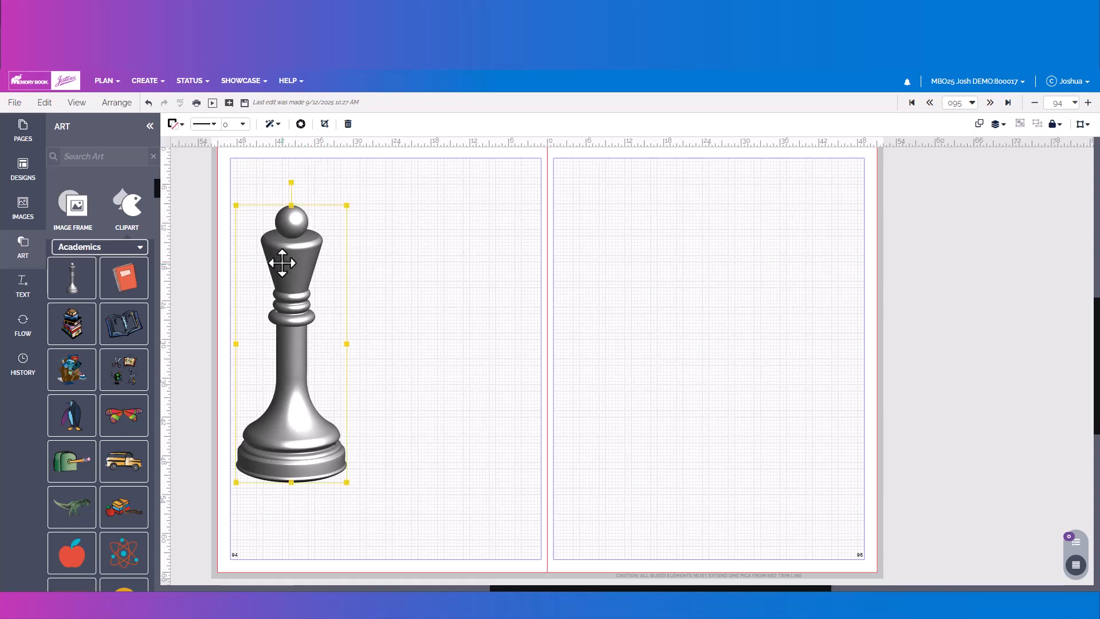
{"action": "left_click", "coordinate": [348, 124]}
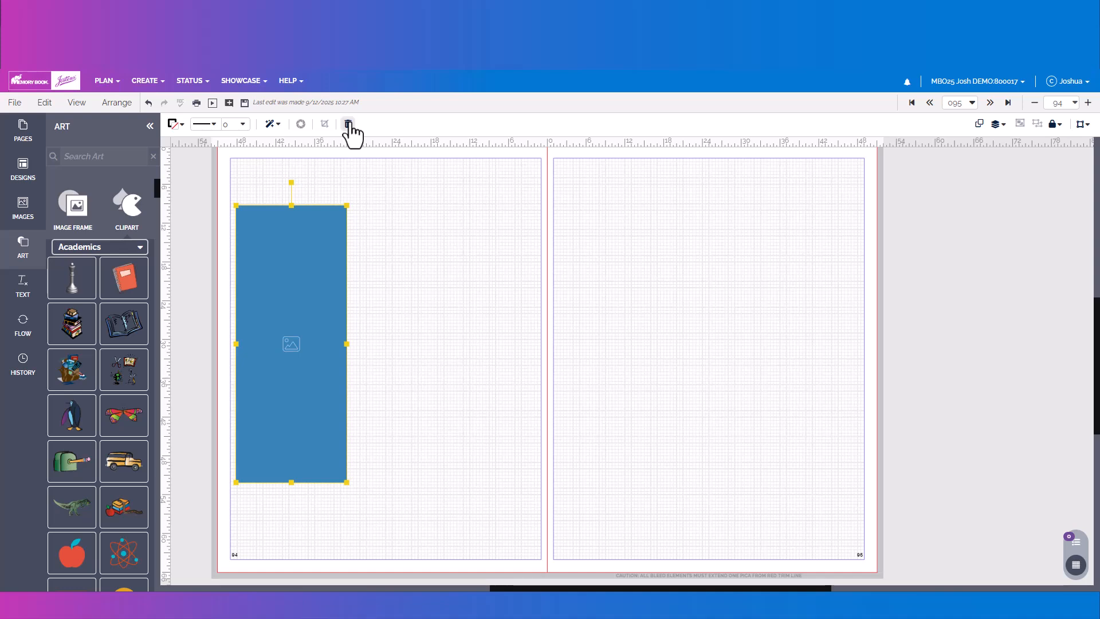
{"action": "left_click", "coordinate": [348, 125]}
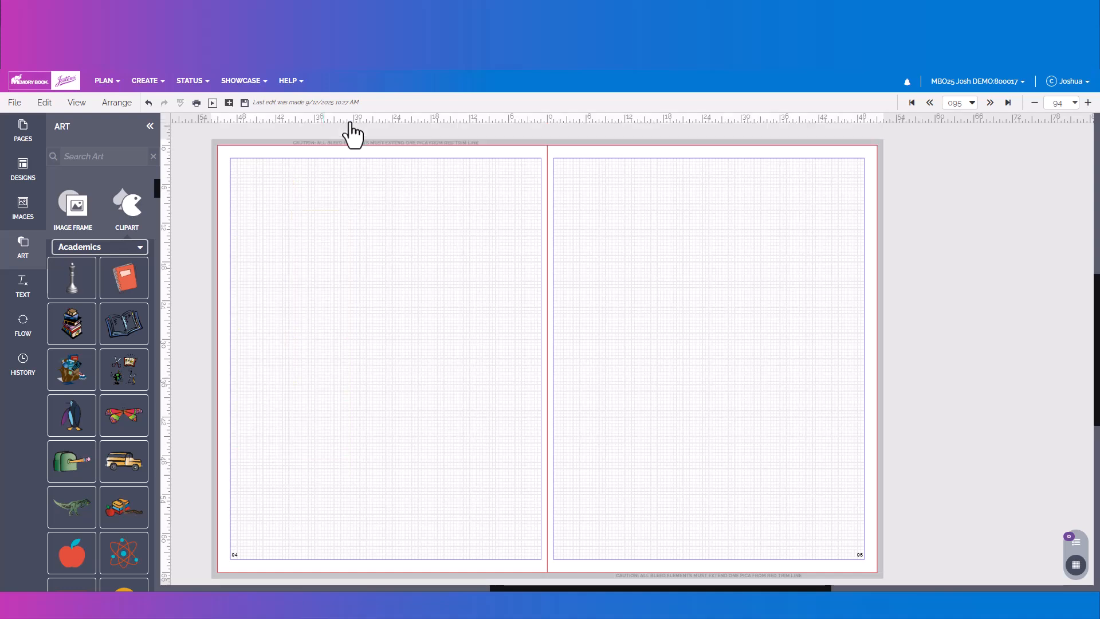
- Place the Academics chess piece clipart near the left page's upper left corner and enlarge it proportionally
{"action": "left_click_drag", "start_coordinate": [86, 278], "coordinate": [278, 249]}
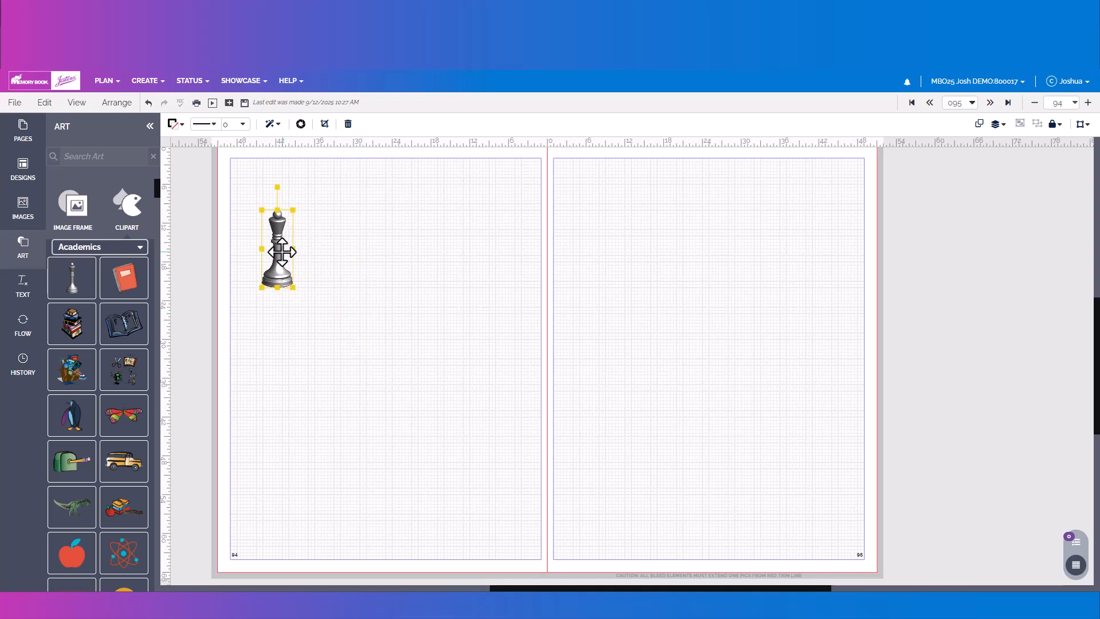
{"action": "left_click", "coordinate": [293, 286]}
{"action": "left_click", "coordinate": [293, 285]}
{"action": "left_click_drag", "start_coordinate": [294, 288], "coordinate": [405, 416]}
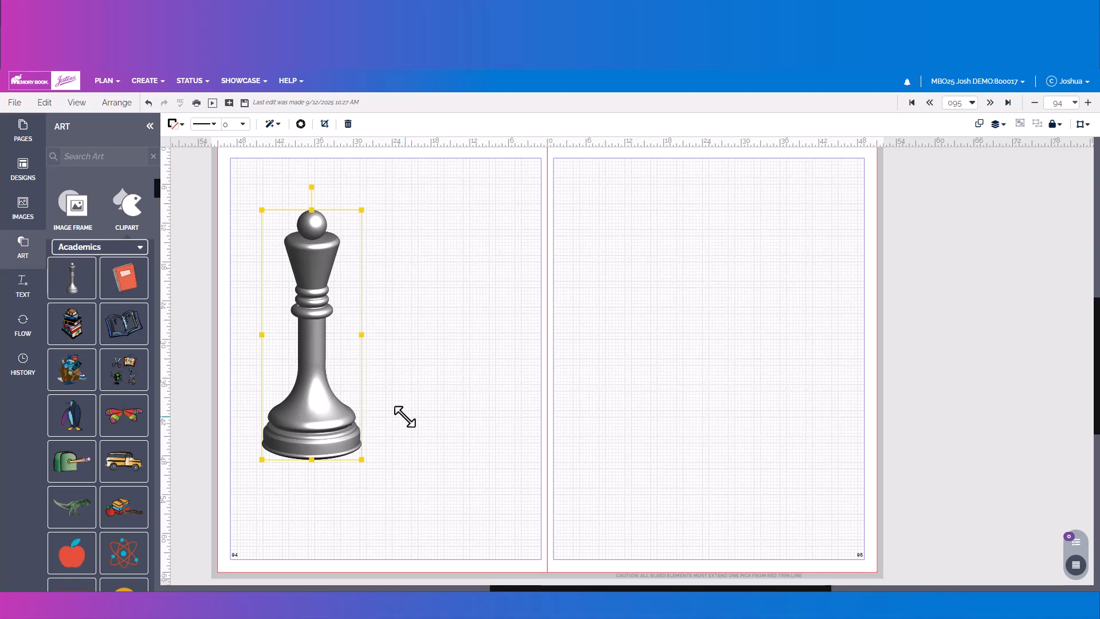
- Open the chess piece in Snap Edit and try the B & W, Sepia, Overlay and Colorize filters
{"action": "left_click", "coordinate": [300, 124]}
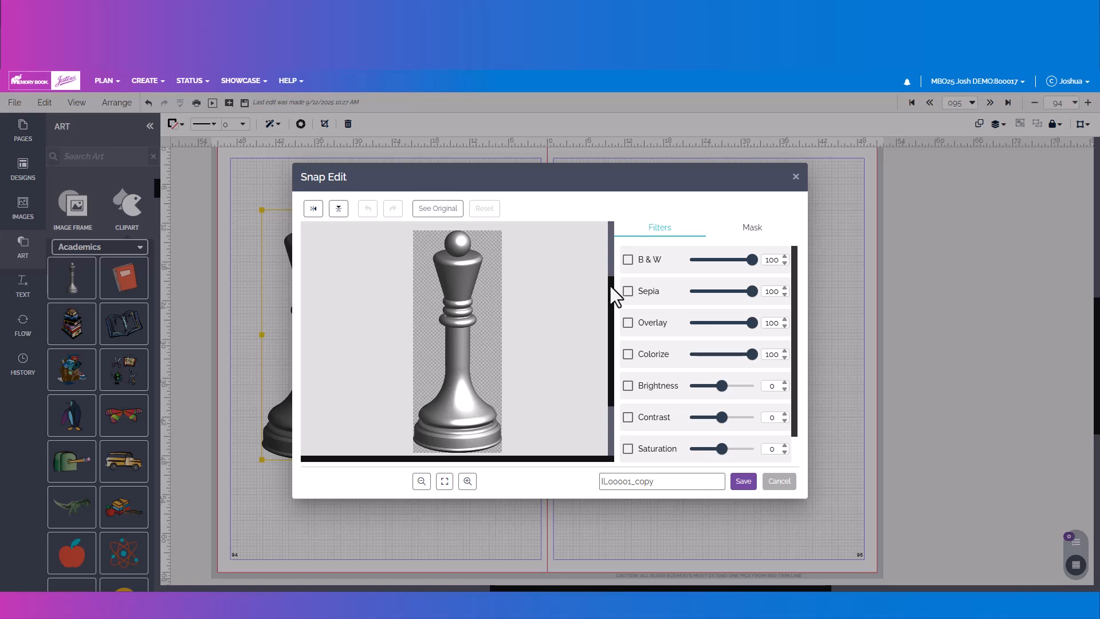
{"action": "left_click", "coordinate": [627, 260]}
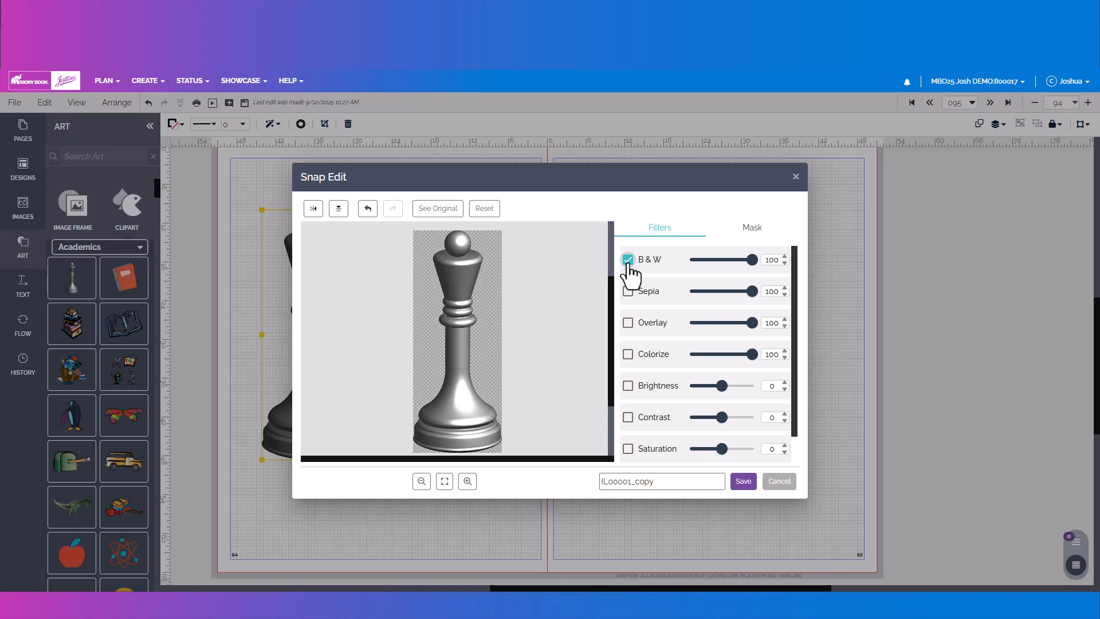
{"action": "left_click", "coordinate": [628, 291]}
{"action": "left_click", "coordinate": [628, 323]}
{"action": "left_click", "coordinate": [627, 323]}
{"action": "left_click", "coordinate": [627, 354]}
{"action": "left_click", "coordinate": [627, 354]}
- Apply an orange Overlay filter to the chess piece at a strength of 80
{"action": "left_click", "coordinate": [628, 323]}
{"action": "left_click", "coordinate": [641, 342]}
{"action": "left_click", "coordinate": [553, 355]}
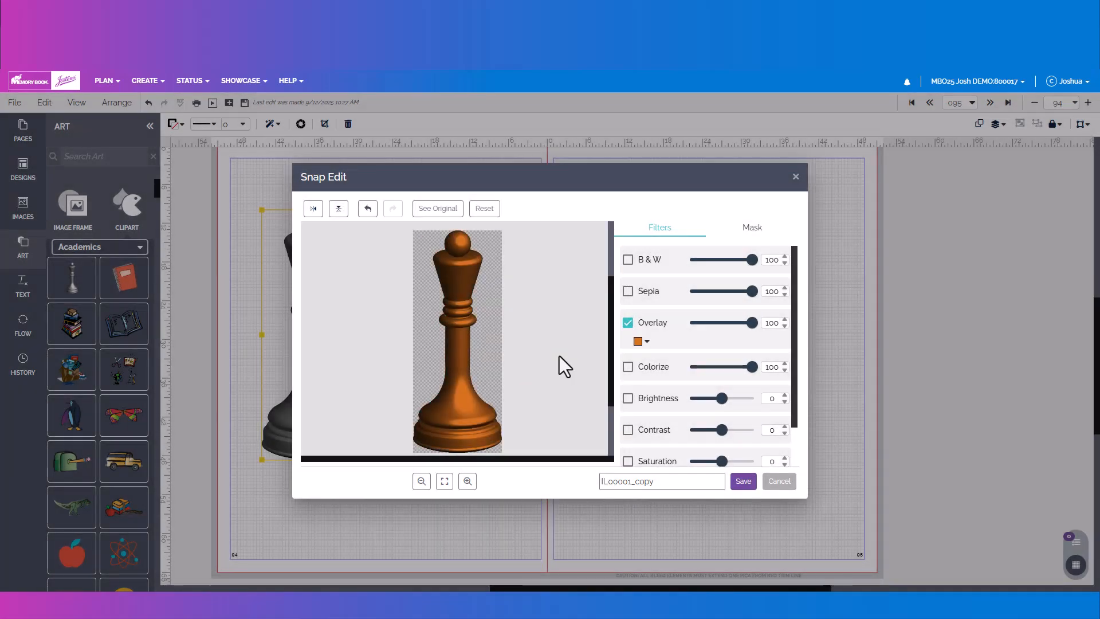
{"action": "mouse_move", "coordinate": [752, 323]}
{"action": "left_mouse_down"}
{"action": "mouse_move", "coordinate": [705, 323]}
{"action": "mouse_move", "coordinate": [740, 324]}
{"action": "left_mouse_up"}
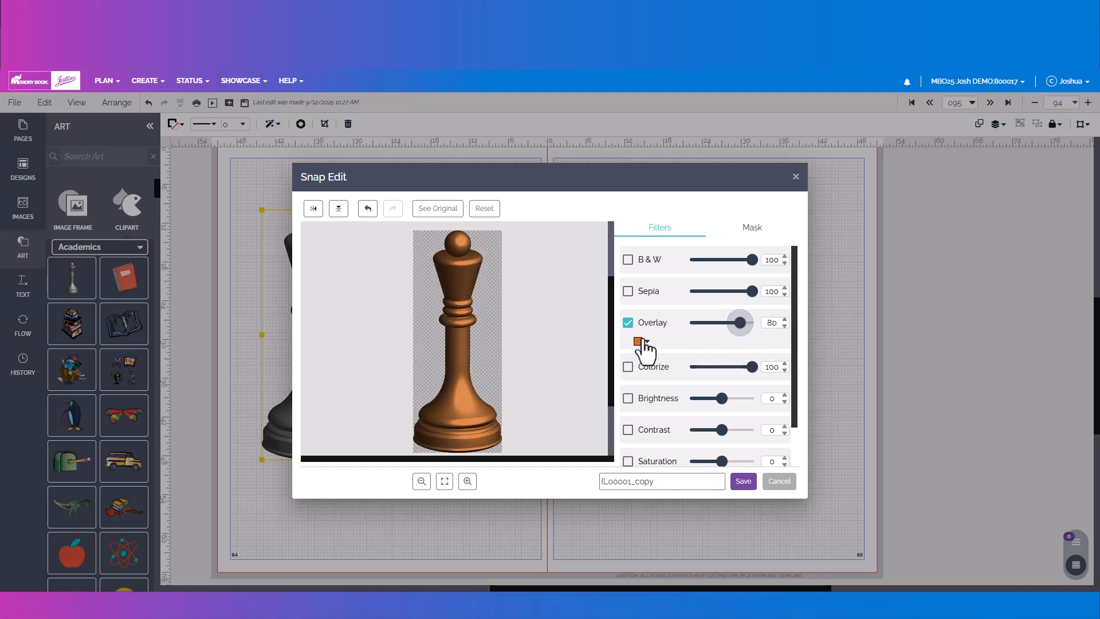
- Change the chess piece's Overlay color to red and set its strength to 83
{"action": "left_click", "coordinate": [639, 342]}
{"action": "left_click", "coordinate": [580, 449]}
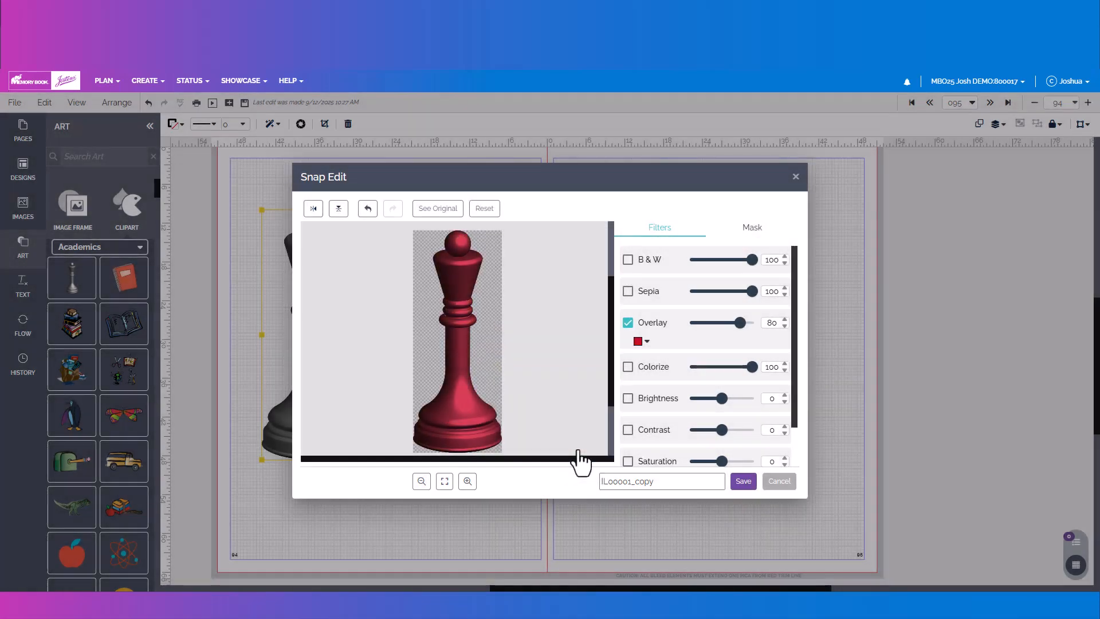
{"action": "mouse_move", "coordinate": [740, 335]}
{"action": "left_mouse_down"}
{"action": "mouse_move", "coordinate": [710, 335]}
{"action": "mouse_move", "coordinate": [745, 334]}
{"action": "left_mouse_up"}
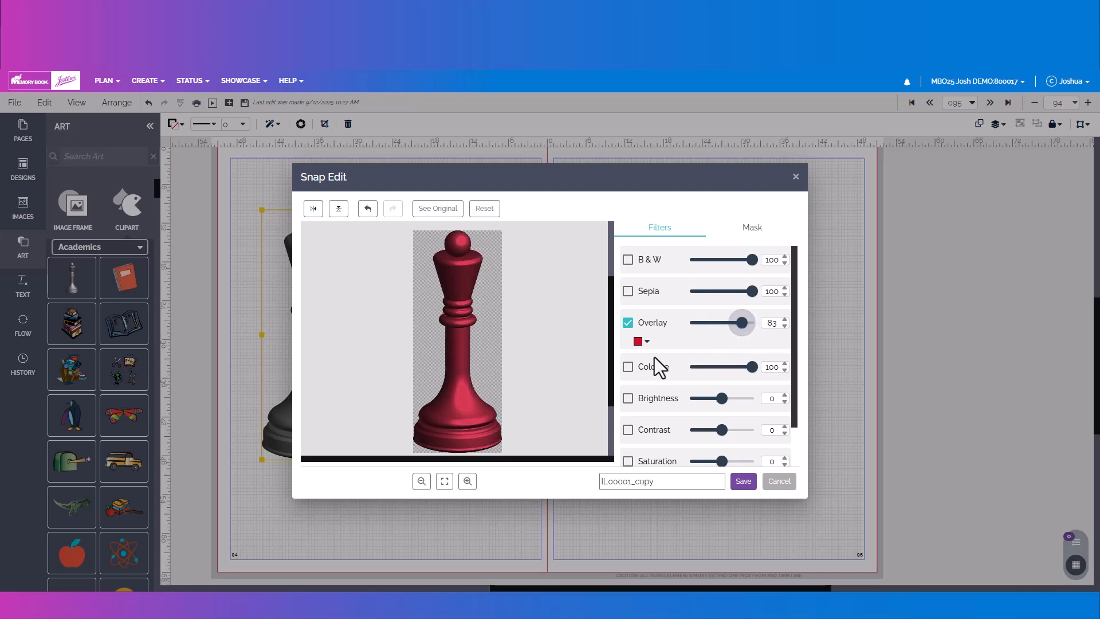
- Change the Overlay color to the Freestyle palette's purple, set its strength to 78 and save the edited chess piece
{"action": "left_click", "coordinate": [645, 344]}
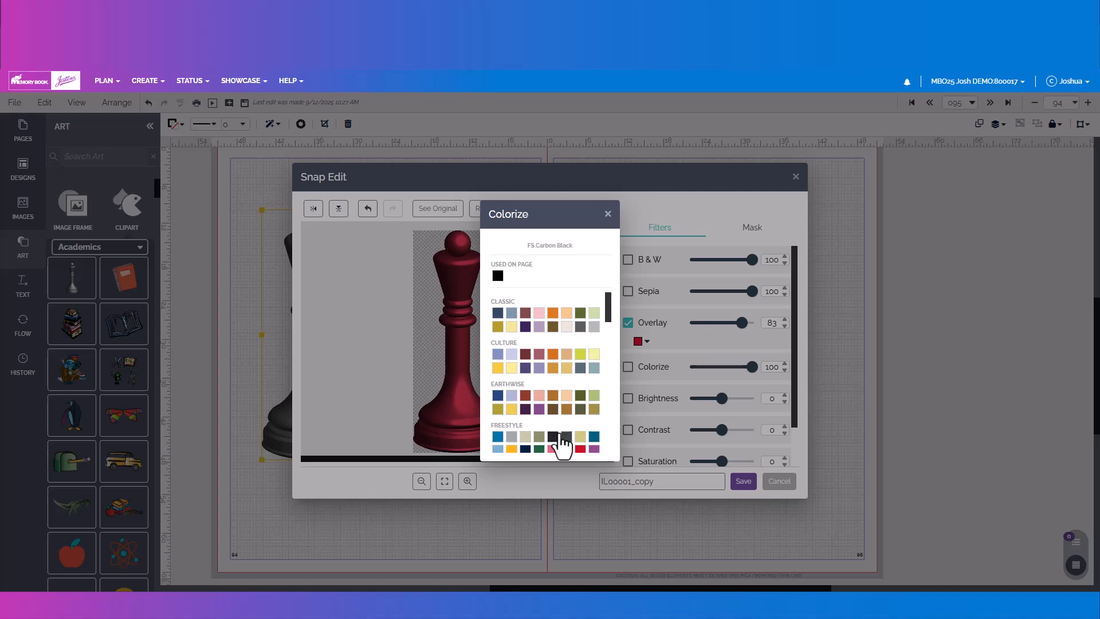
{"action": "left_click", "coordinate": [593, 450]}
{"action": "mouse_move", "coordinate": [737, 336]}
{"action": "left_mouse_down"}
{"action": "mouse_move", "coordinate": [741, 328]}
{"action": "mouse_move", "coordinate": [714, 331]}
{"action": "mouse_move", "coordinate": [739, 331]}
{"action": "left_mouse_up"}
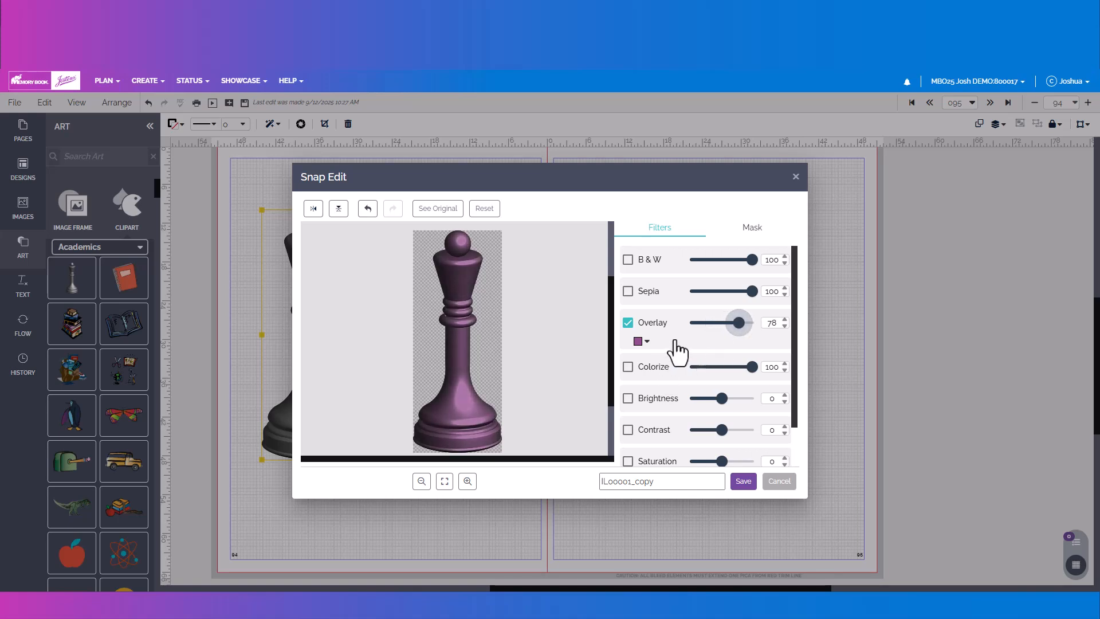
{"action": "left_click", "coordinate": [743, 482]}
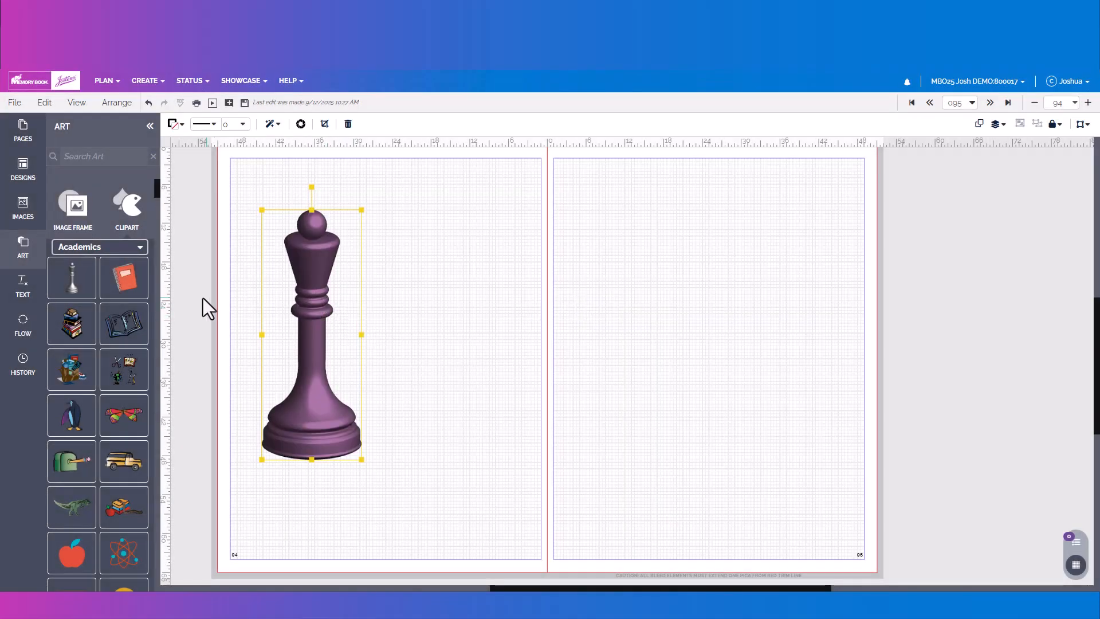
- Add a second, unedited chess piece at the same size to the right of the purple one on the left page
{"action": "left_click_drag", "start_coordinate": [73, 275], "coordinate": [496, 459]}
{"action": "left_click_drag", "start_coordinate": [417, 407], "coordinate": [412, 356]}
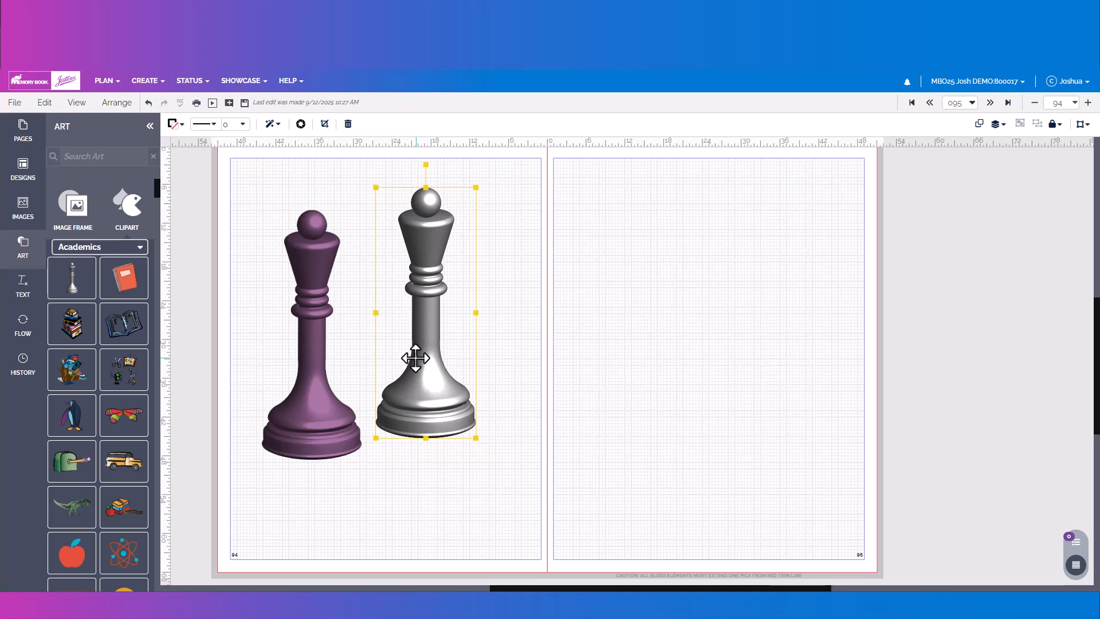
- Open the background image chooser for the right page and show the clipart in the Academics category
{"action": "left_click", "coordinate": [77, 103]}
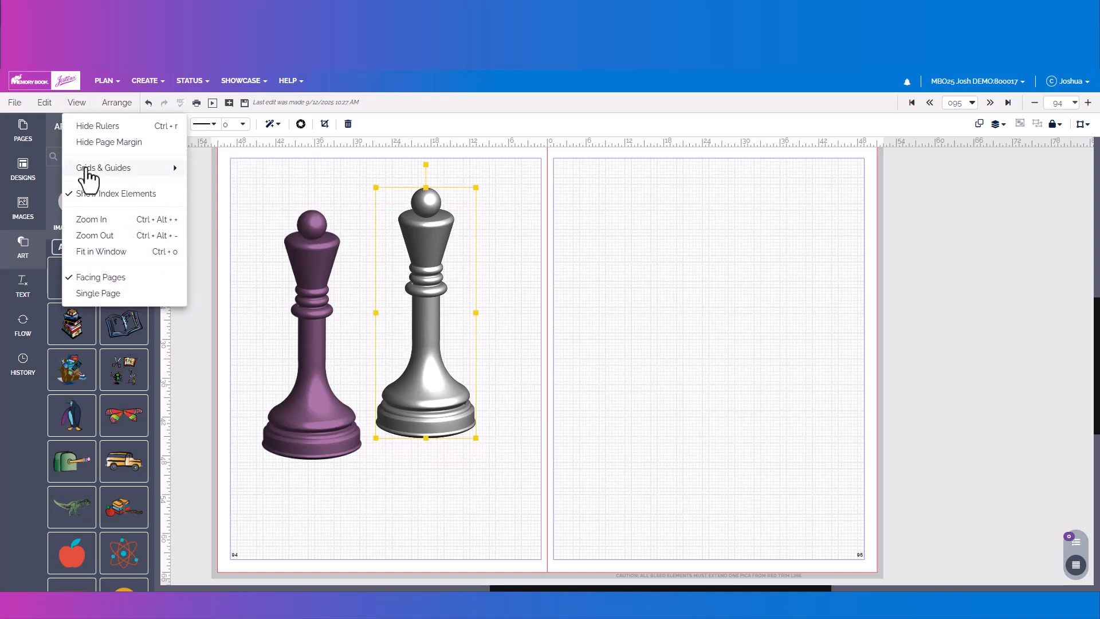
{"action": "left_click", "coordinate": [46, 102]}
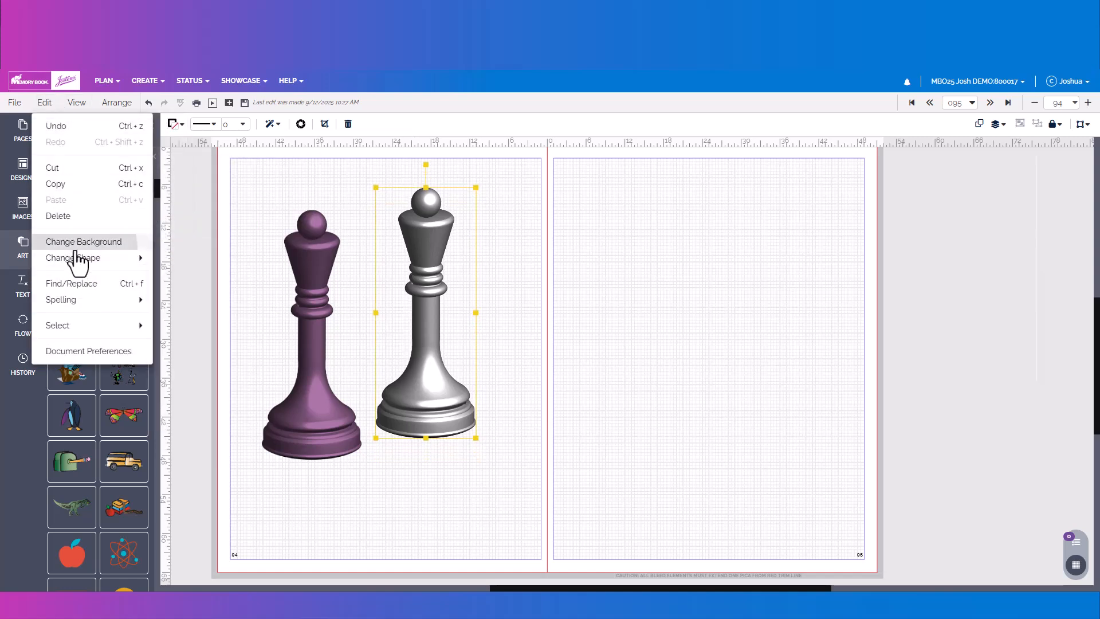
{"action": "left_click", "coordinate": [73, 241]}
{"action": "left_click", "coordinate": [966, 209]}
{"action": "left_click", "coordinate": [411, 209]}
{"action": "left_click", "coordinate": [307, 232]}
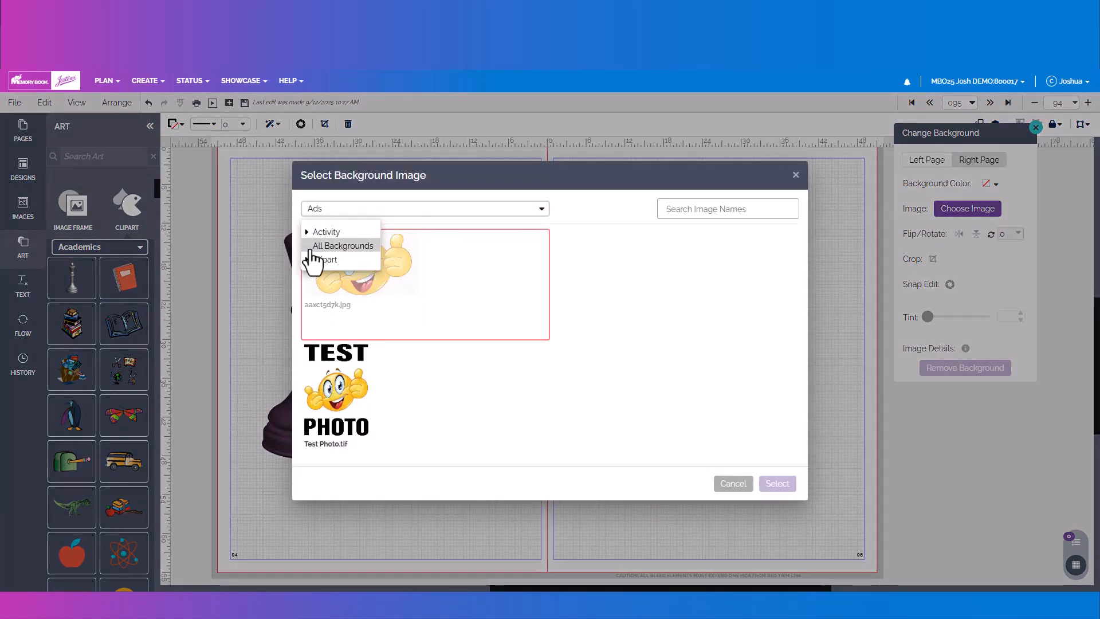
{"action": "left_click", "coordinate": [308, 260]}
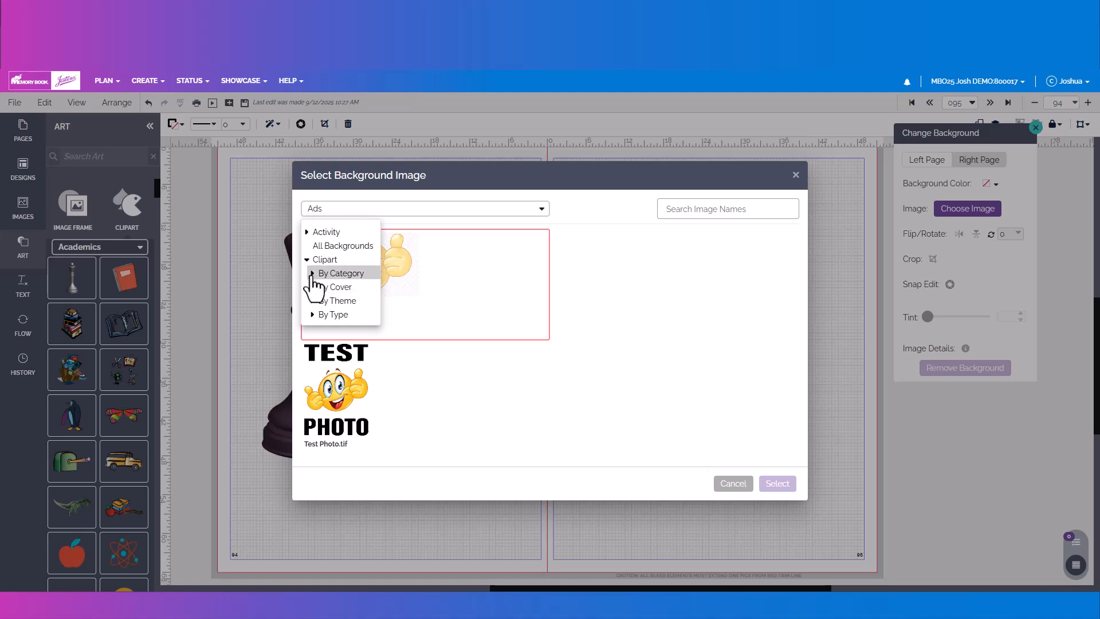
{"action": "left_click", "coordinate": [313, 275]}
{"action": "left_click", "coordinate": [353, 285]}
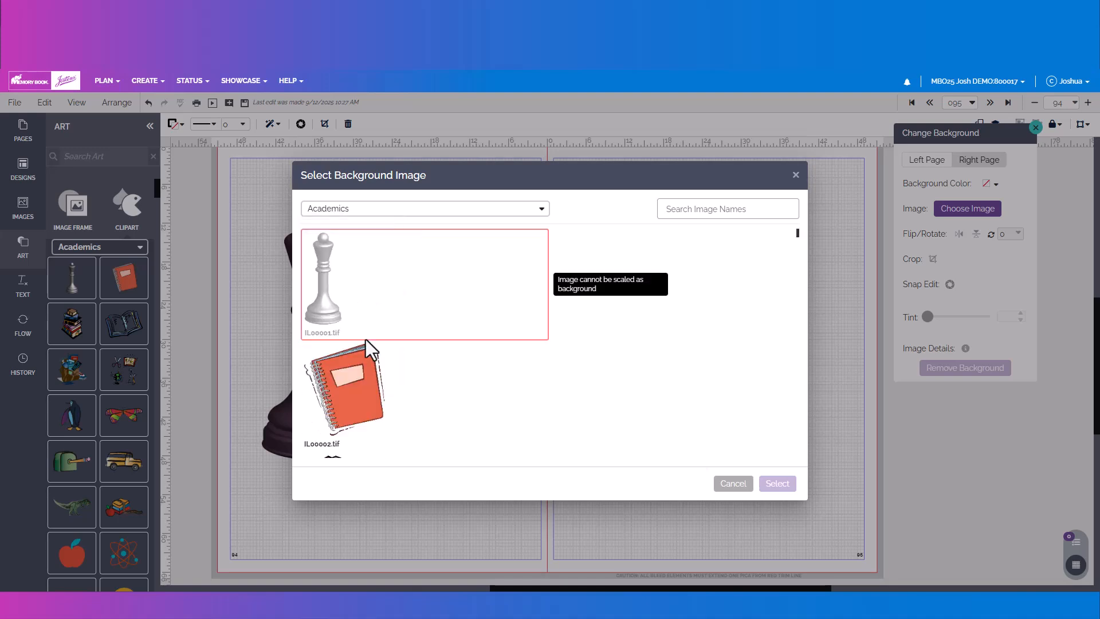
- Set the open-book clipart IL00004.tif as the right page's background
{"action": "left_click", "coordinate": [322, 383]}
{"action": "scroll", "coordinate": [408, 404], "scroll_direction": "down", "scroll_amount": 3}
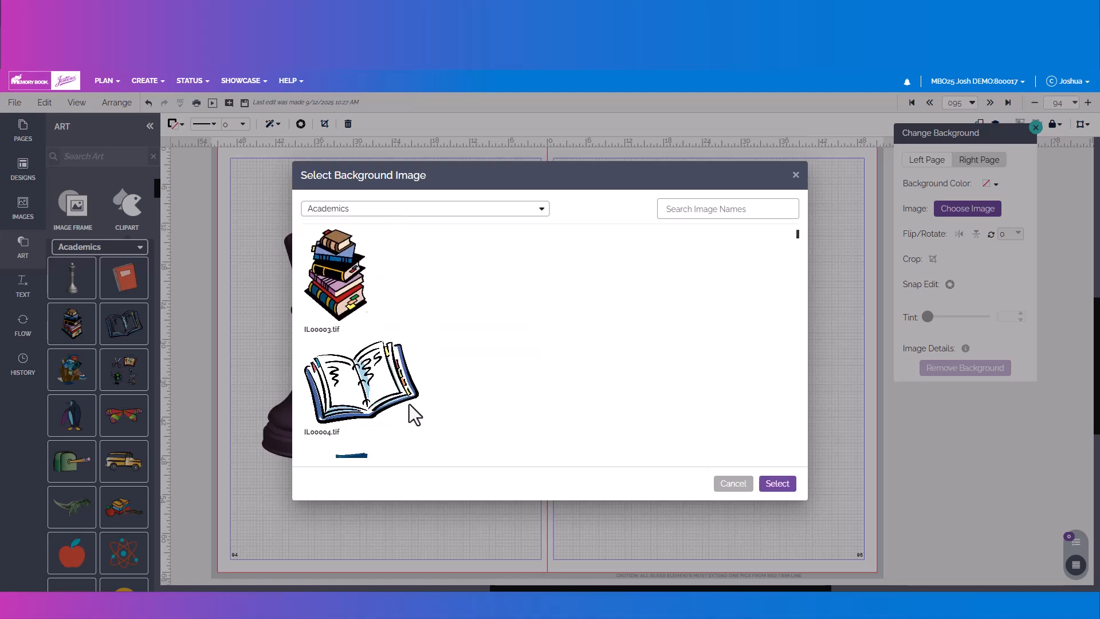
{"action": "left_click", "coordinate": [405, 410]}
{"action": "left_click", "coordinate": [778, 484]}
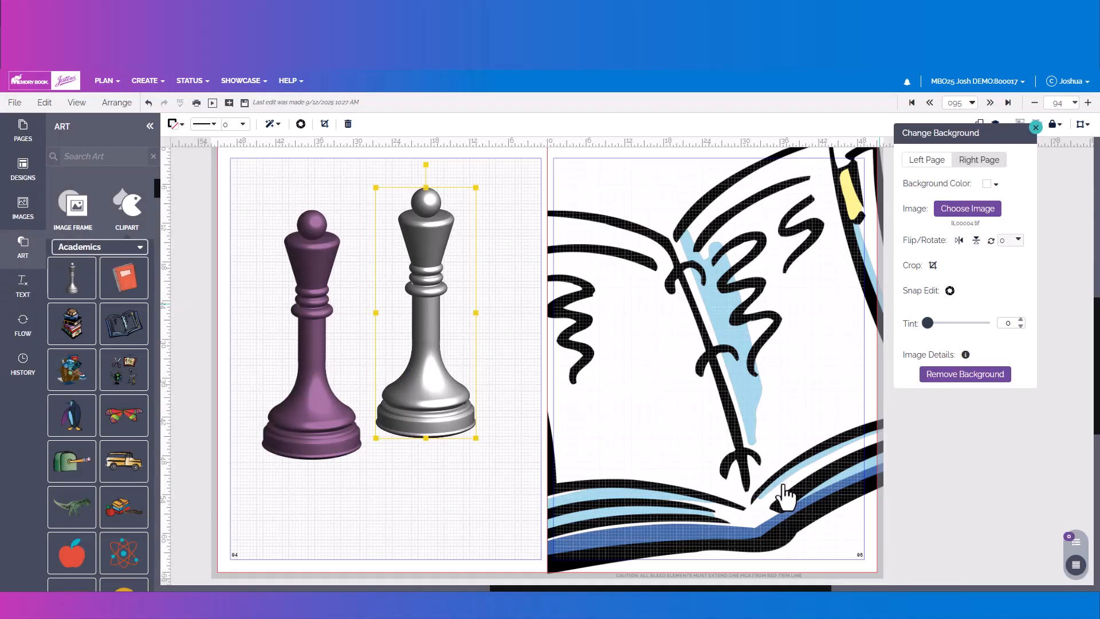
- Reposition the right page's background within its crop so the book's left edge lines up with the page's inner edge
{"action": "left_click", "coordinate": [933, 266]}
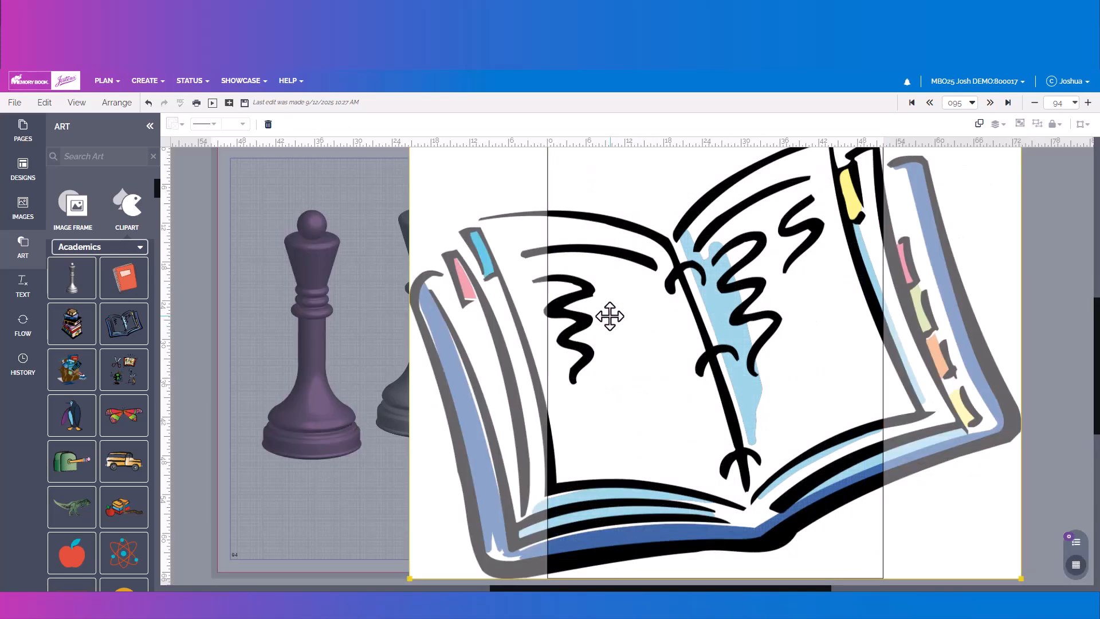
{"action": "left_click_drag", "start_coordinate": [604, 315], "coordinate": [747, 332]}
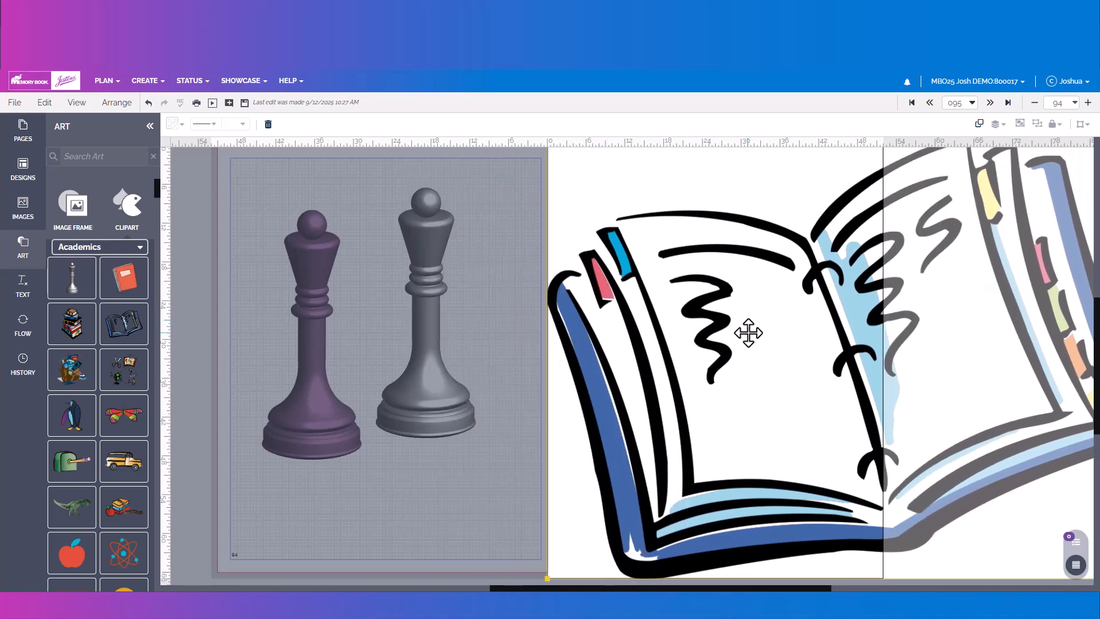
{"action": "left_click", "coordinate": [517, 218]}
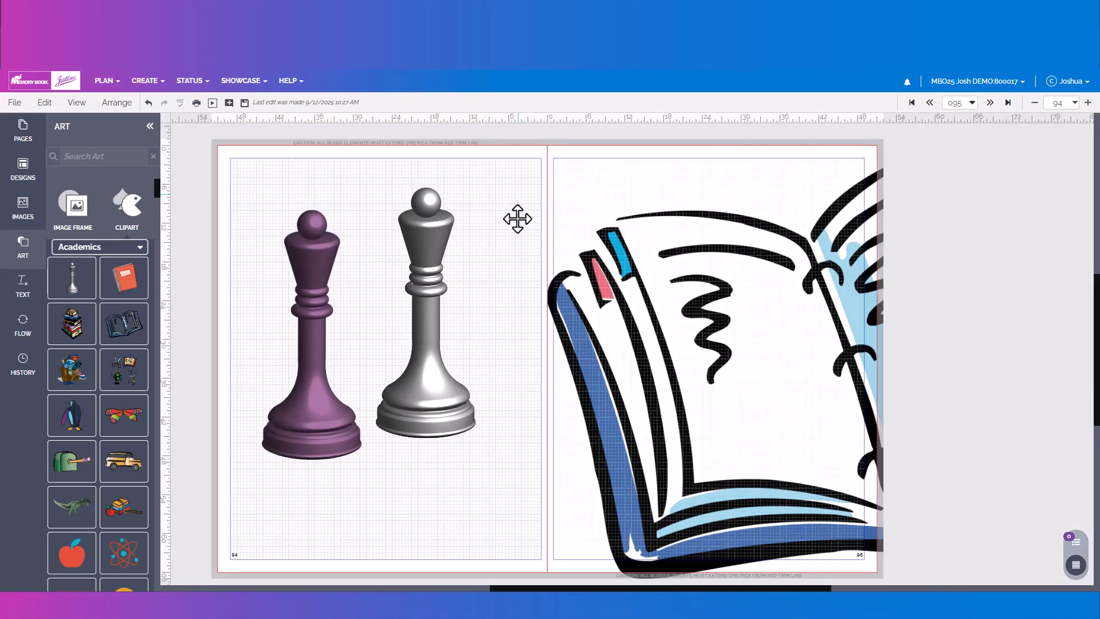
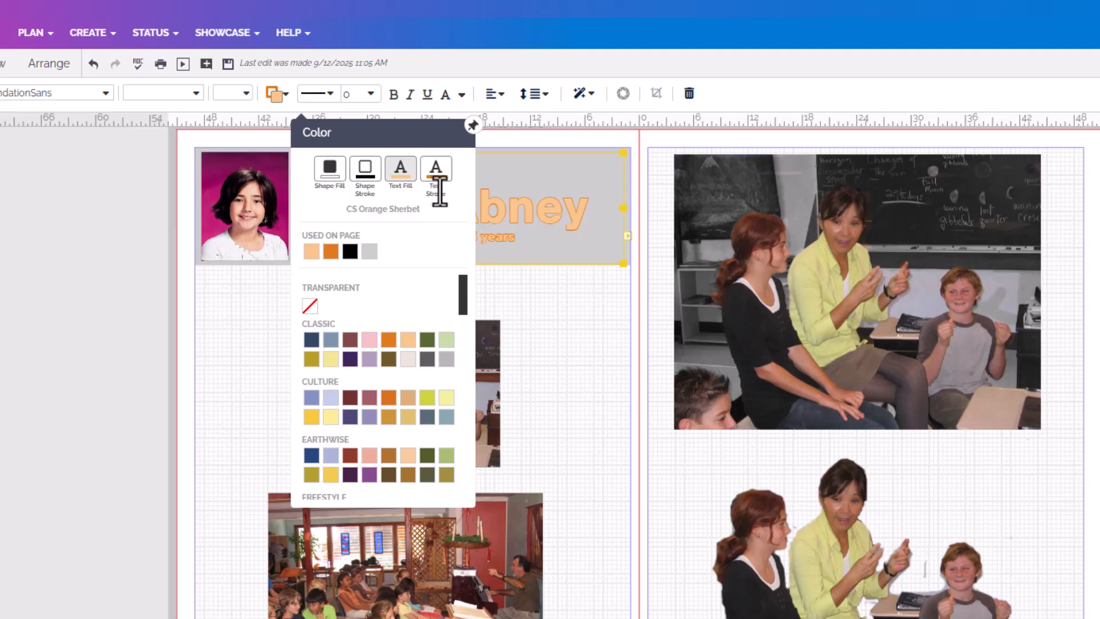
- Change the heading text's stroke color to the dark green in the Classic palette
{"action": "left_click", "coordinate": [435, 171]}
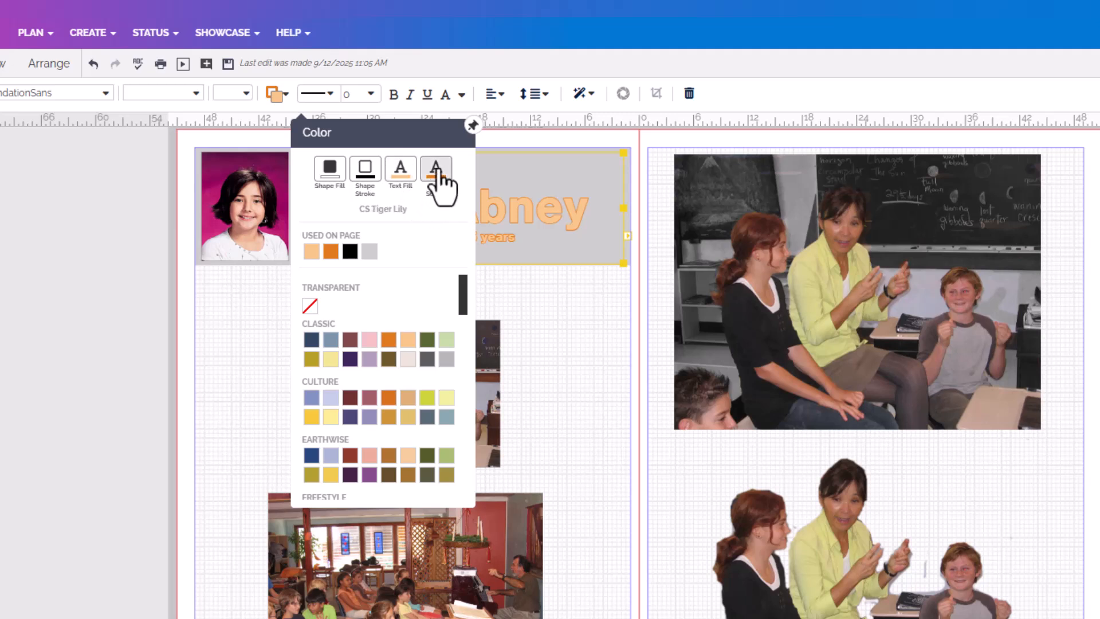
{"action": "left_click", "coordinate": [427, 341]}
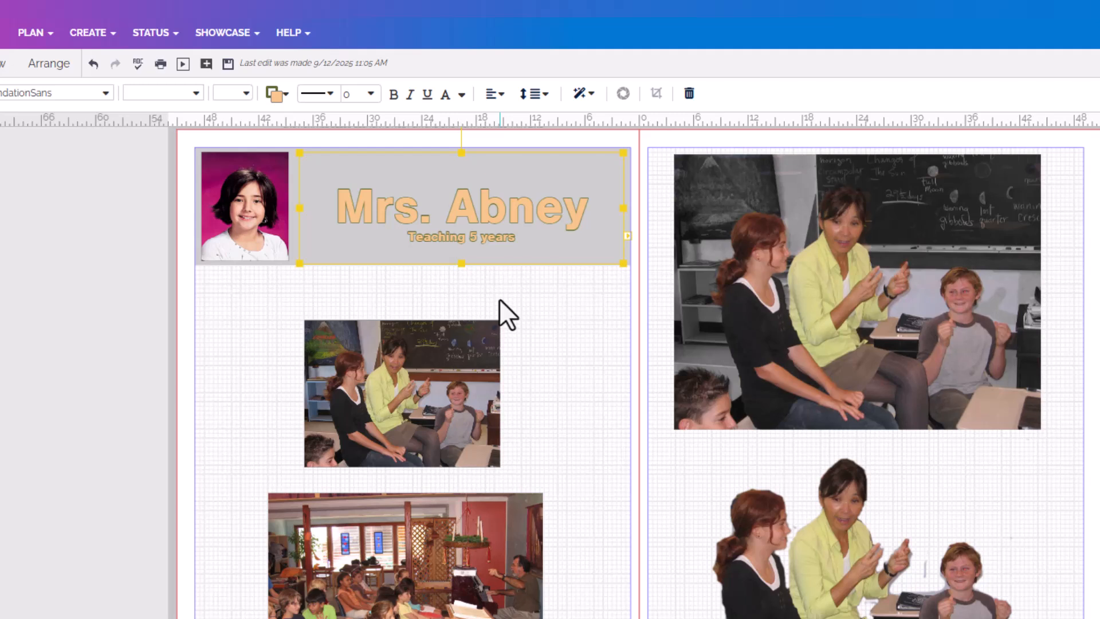
{"action": "left_click", "coordinate": [574, 429]}
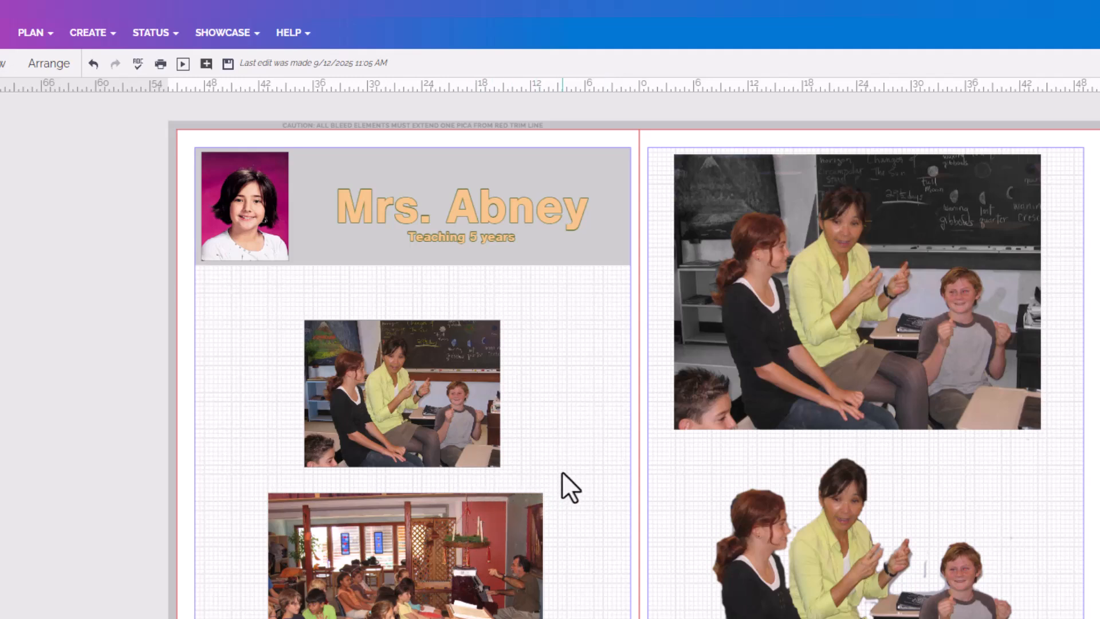
{"action": "scroll", "coordinate": [561, 473], "scroll_direction": "down", "scroll_amount": 1}
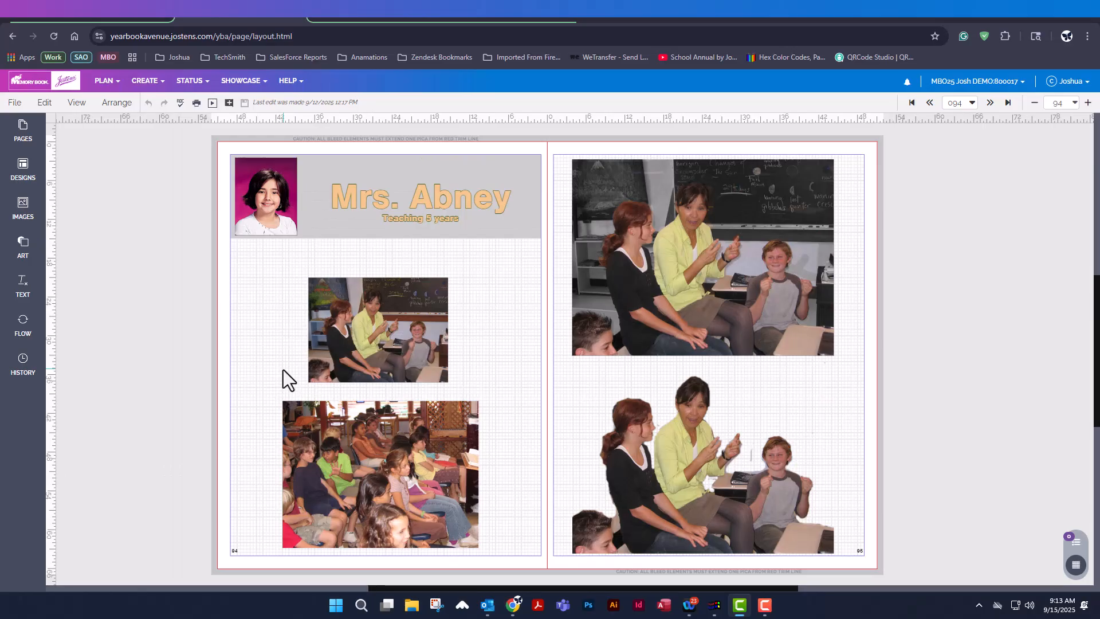
- Enlarge the lower-left classroom photo inside its frame and shift it so the teacher at the piano shows in the crop
{"action": "left_click", "coordinate": [353, 433]}
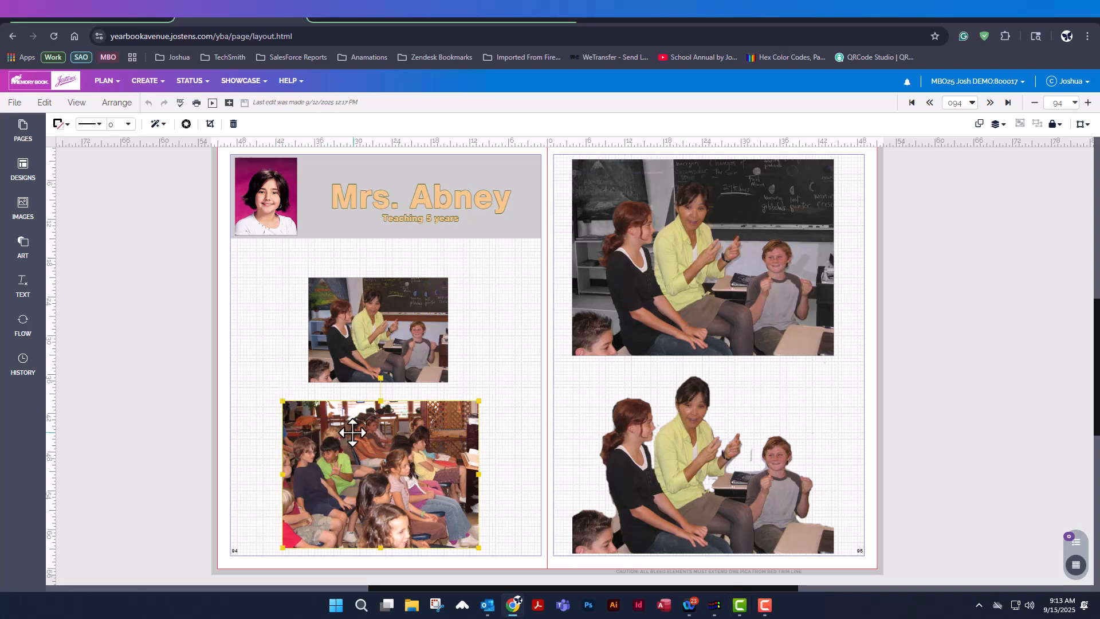
{"action": "double_click", "coordinate": [352, 432]}
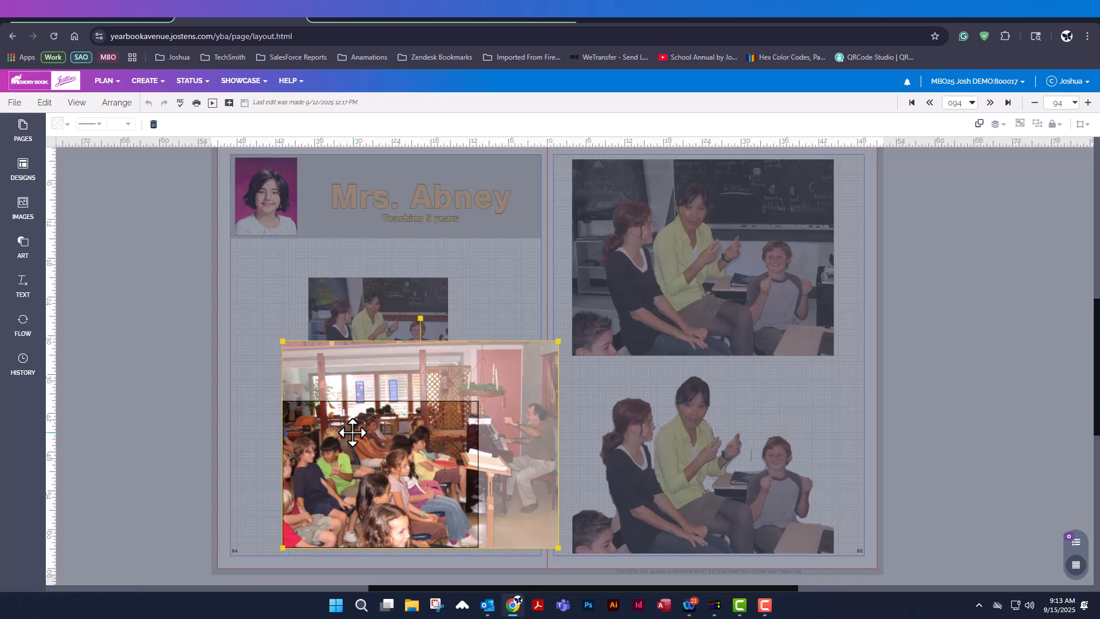
{"action": "left_click_drag", "start_coordinate": [557, 342], "coordinate": [618, 297]}
{"action": "left_click_drag", "start_coordinate": [570, 425], "coordinate": [424, 465]}
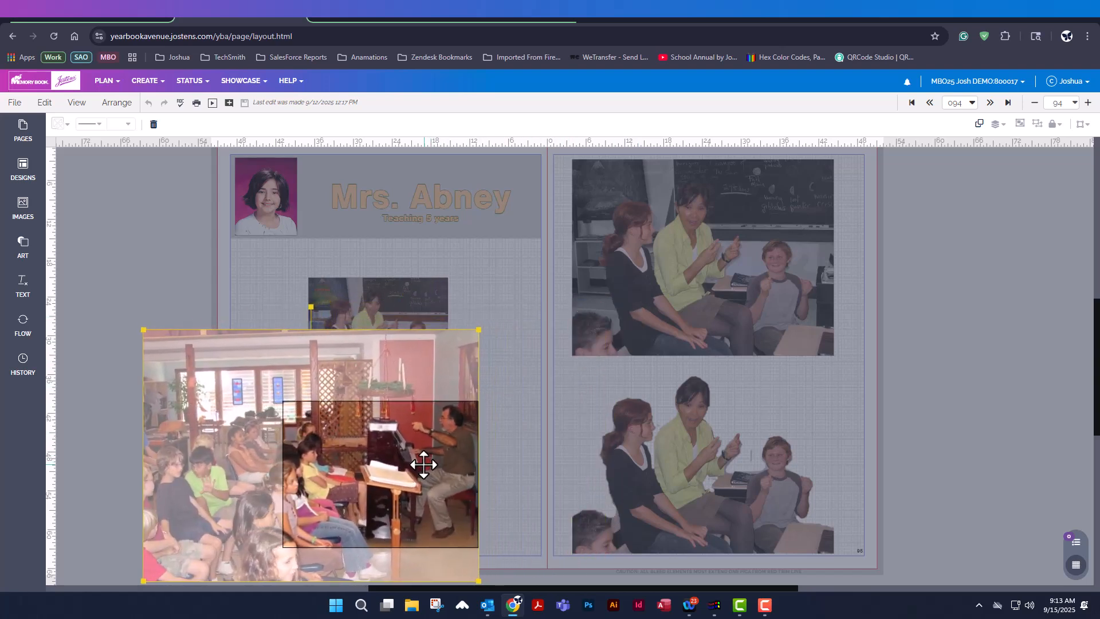
{"action": "left_click", "coordinate": [516, 342]}
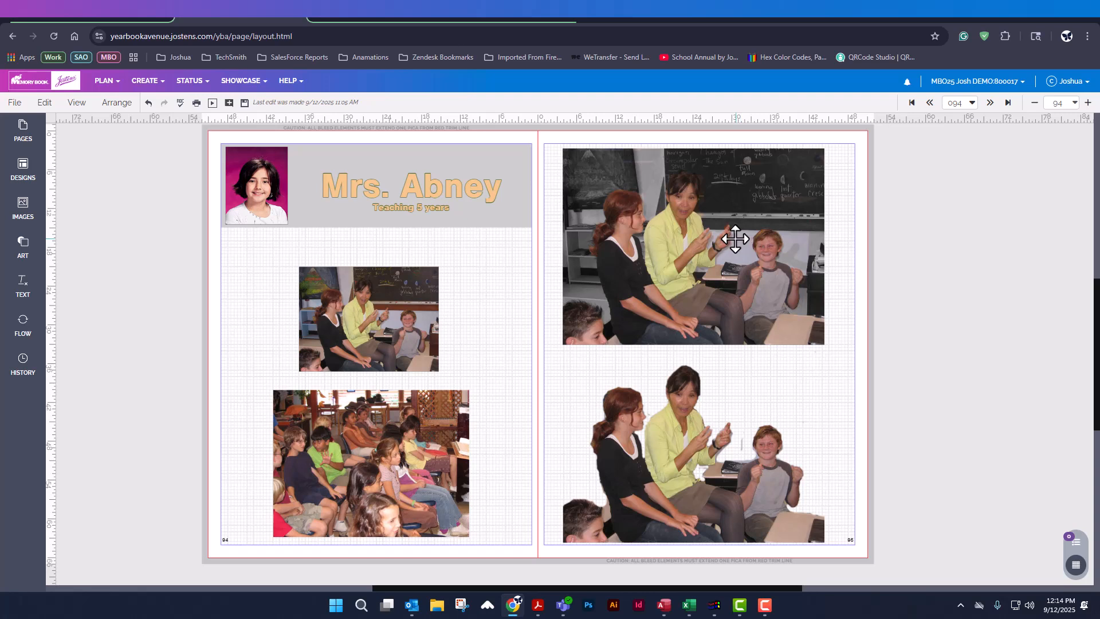
- Open the smaller classroom photo on the left page in Snap Edit and show its mask settings
{"action": "left_click", "coordinate": [401, 309]}
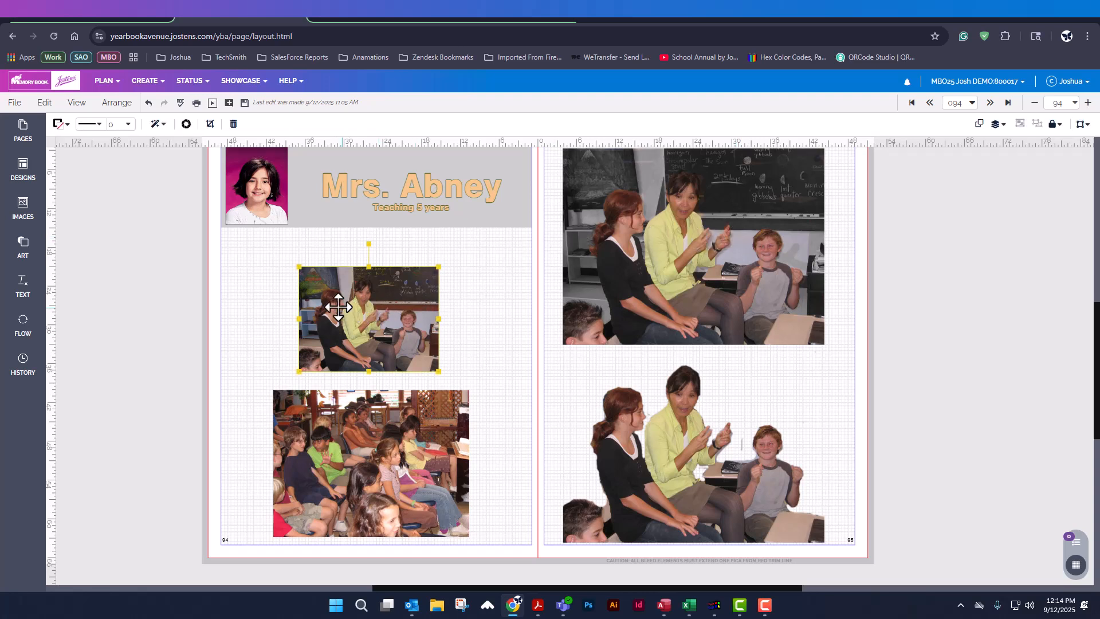
{"action": "left_click", "coordinate": [692, 239]}
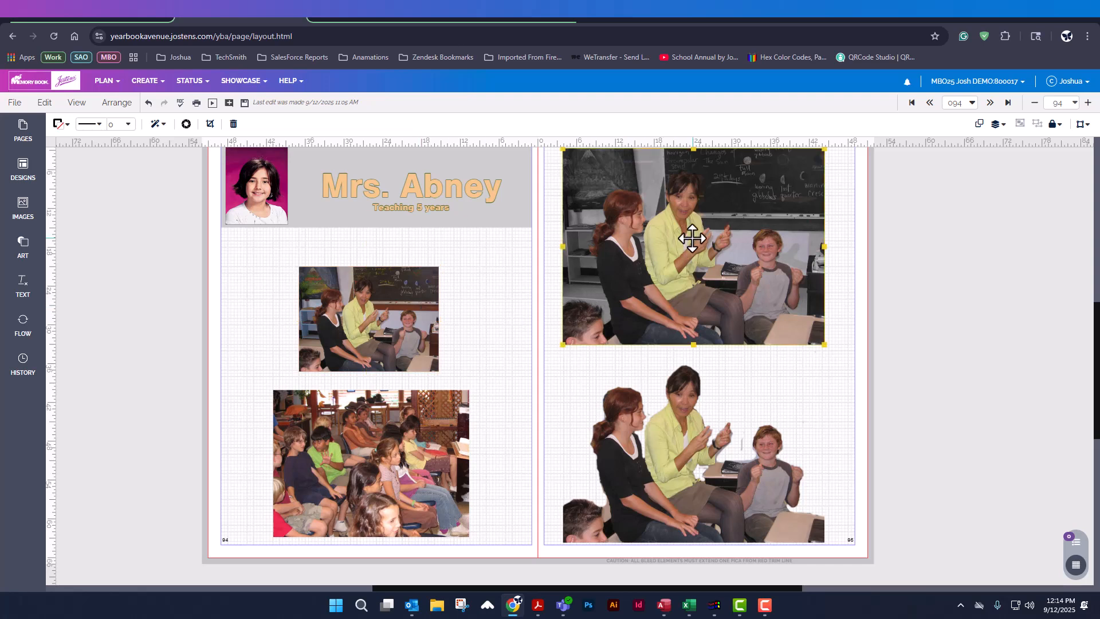
{"action": "scroll", "coordinate": [985, 413], "scroll_direction": "up", "scroll_amount": 1}
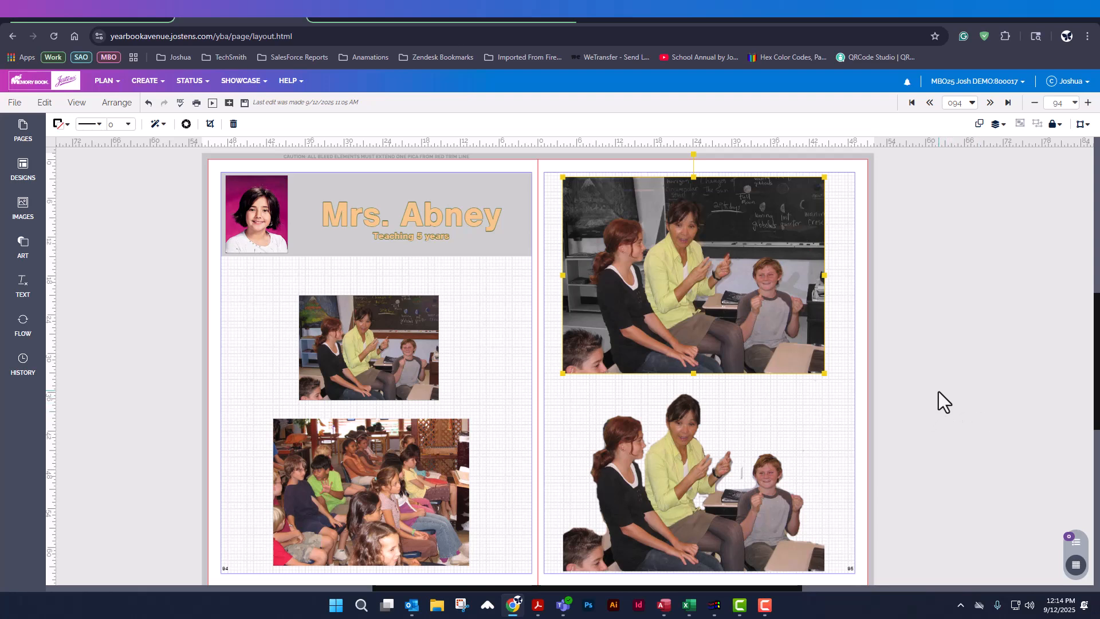
{"action": "left_click", "coordinate": [346, 326]}
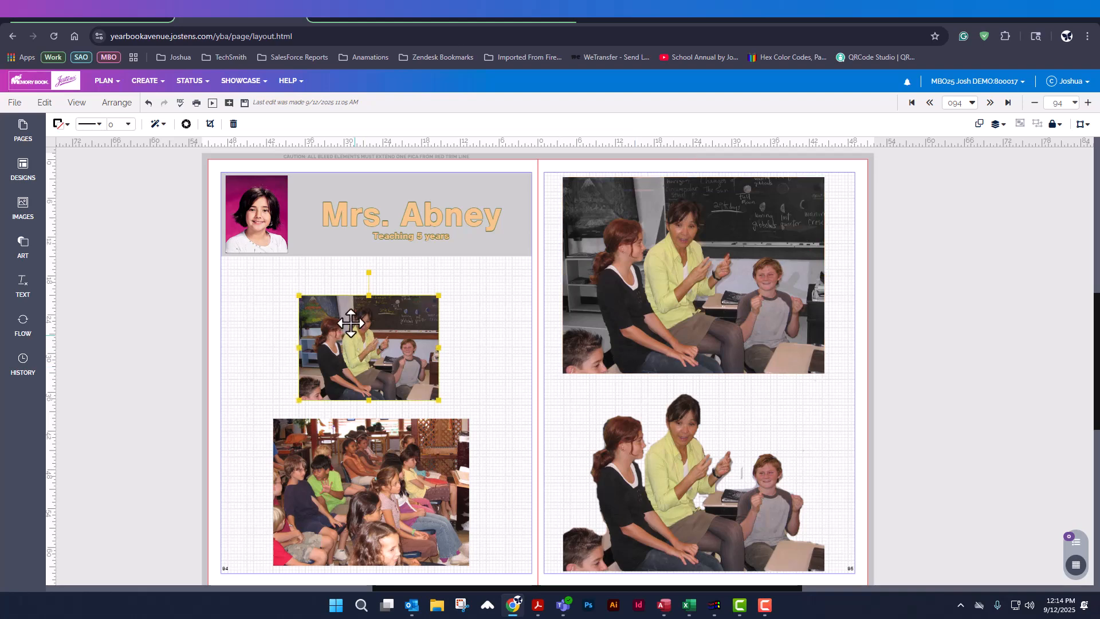
{"action": "left_click", "coordinate": [186, 124]}
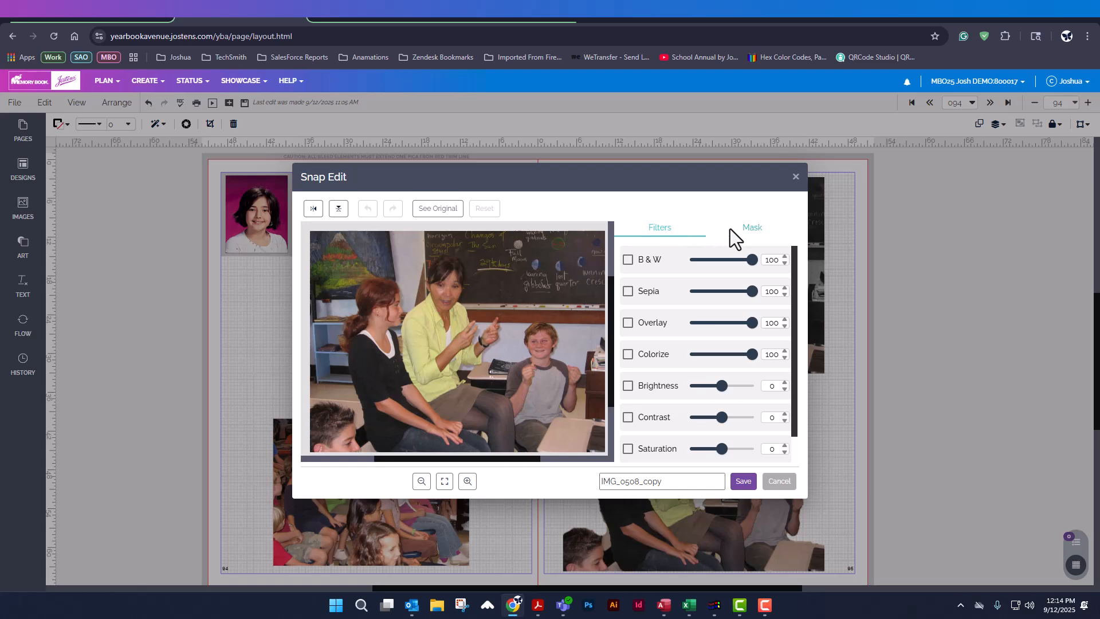
{"action": "left_click", "coordinate": [730, 229]}
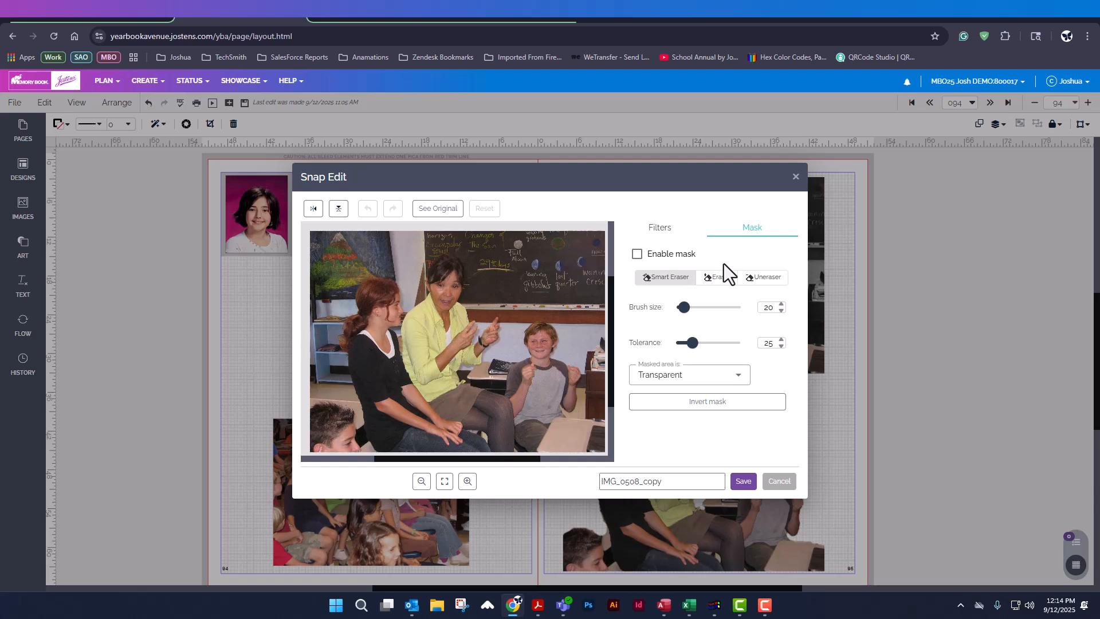
- Try the Smart Eraser across the chalkboard behind the woman and undo the mask
{"action": "left_click_drag", "start_coordinate": [539, 281], "coordinate": [462, 305]}
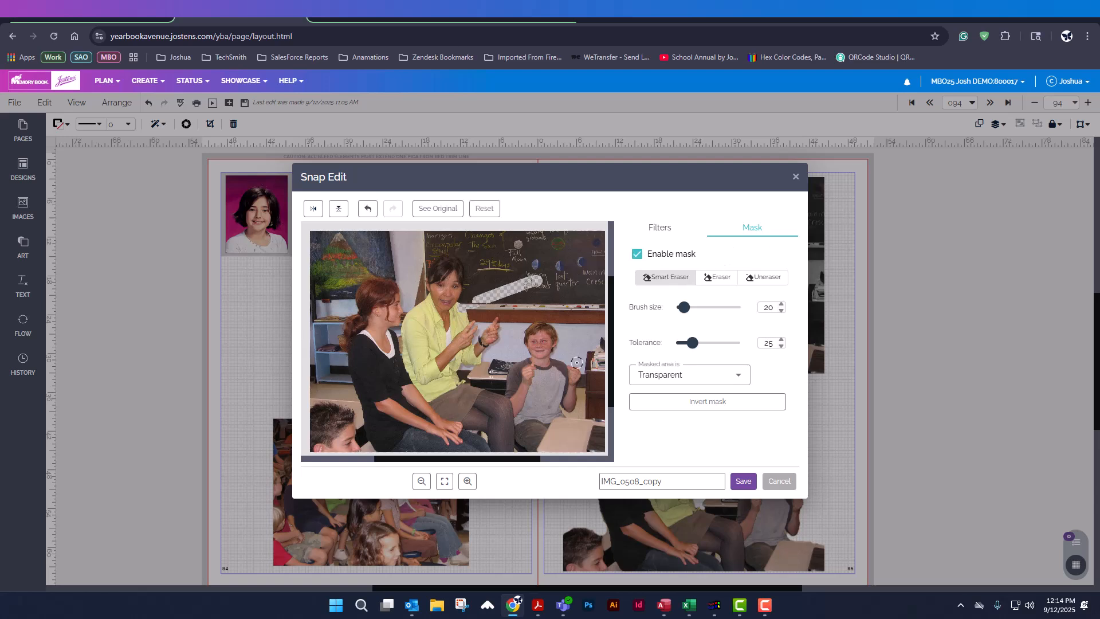
{"action": "left_click", "coordinate": [368, 208]}
{"action": "left_click", "coordinate": [368, 208]}
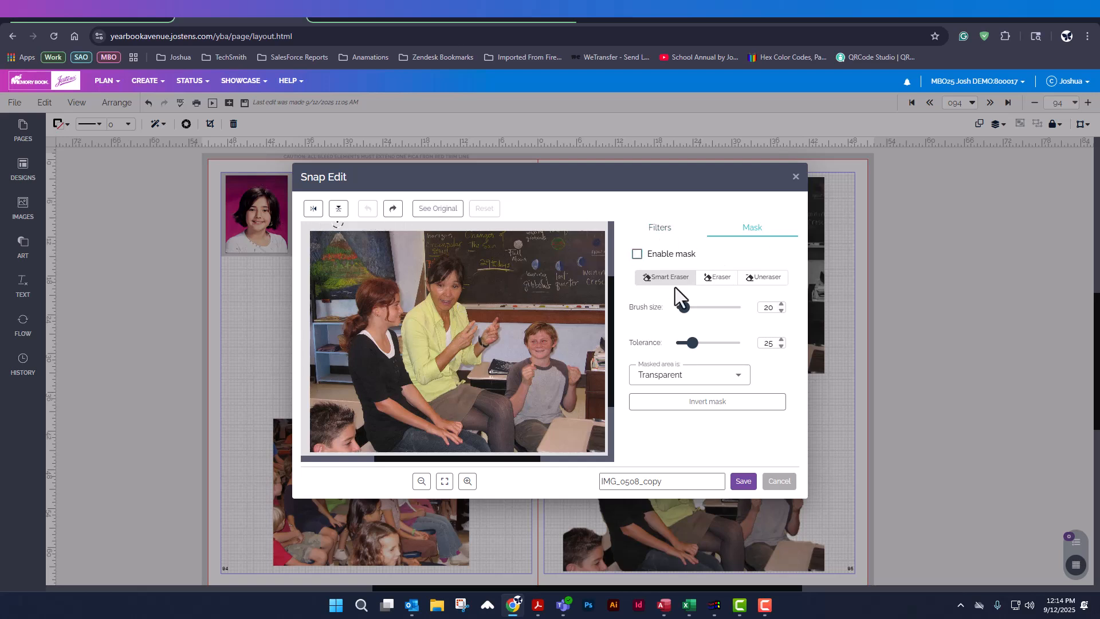
- Erase a strip across the woman's face and blouse with the Eraser and restore it with the Uneraser
{"action": "left_click", "coordinate": [715, 281]}
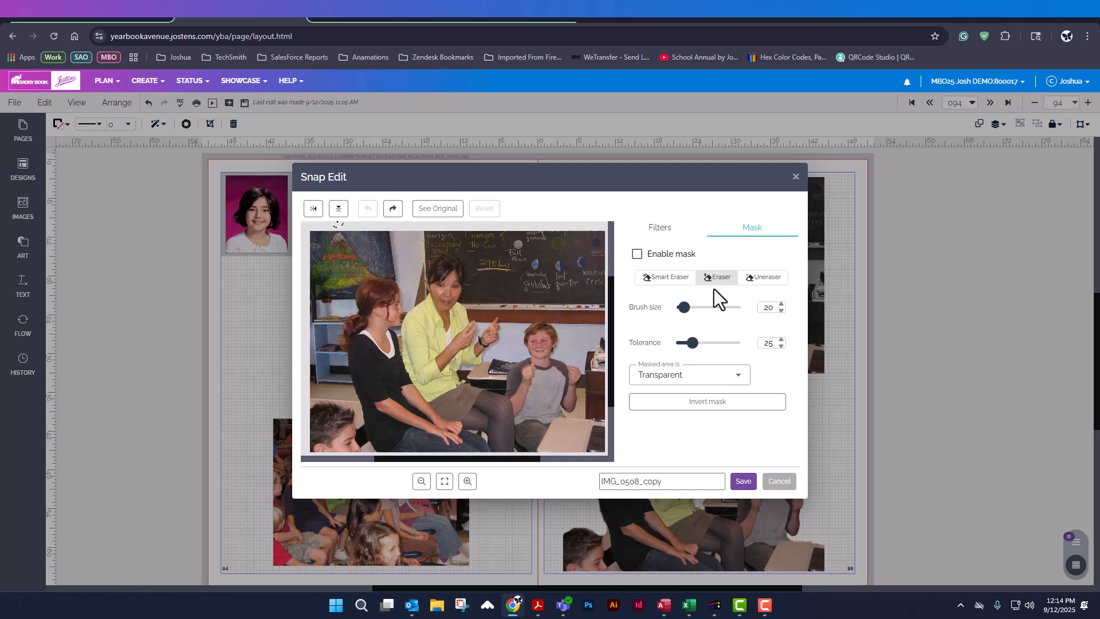
{"action": "left_click_drag", "start_coordinate": [490, 305], "coordinate": [440, 327]}
{"action": "left_click", "coordinate": [751, 281]}
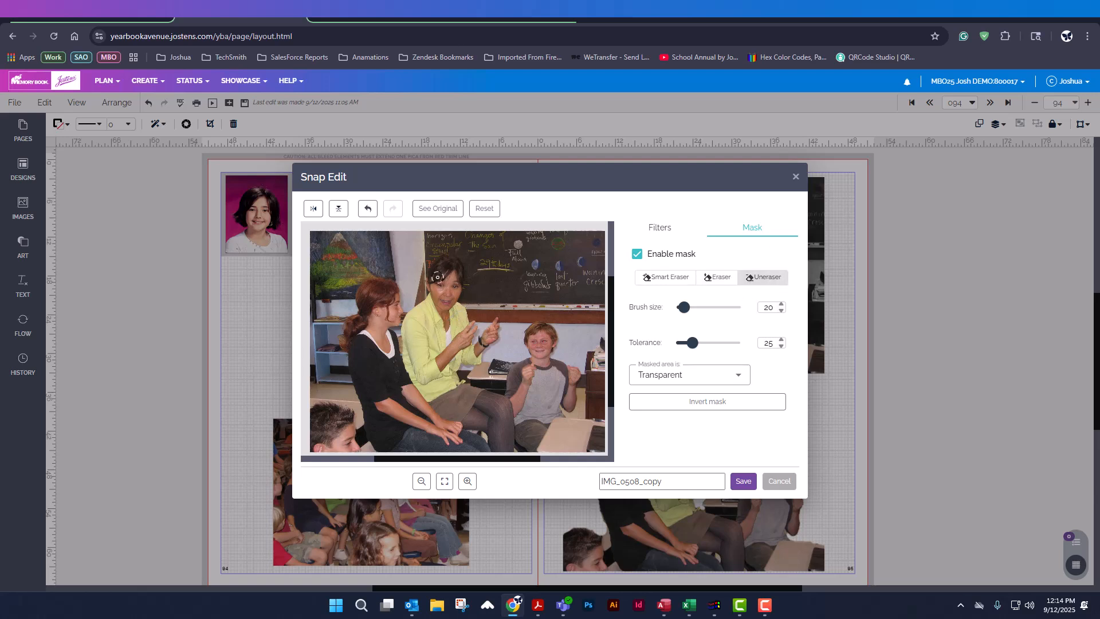
{"action": "left_click", "coordinate": [717, 277]}
{"action": "left_click_drag", "start_coordinate": [452, 299], "coordinate": [418, 345]}
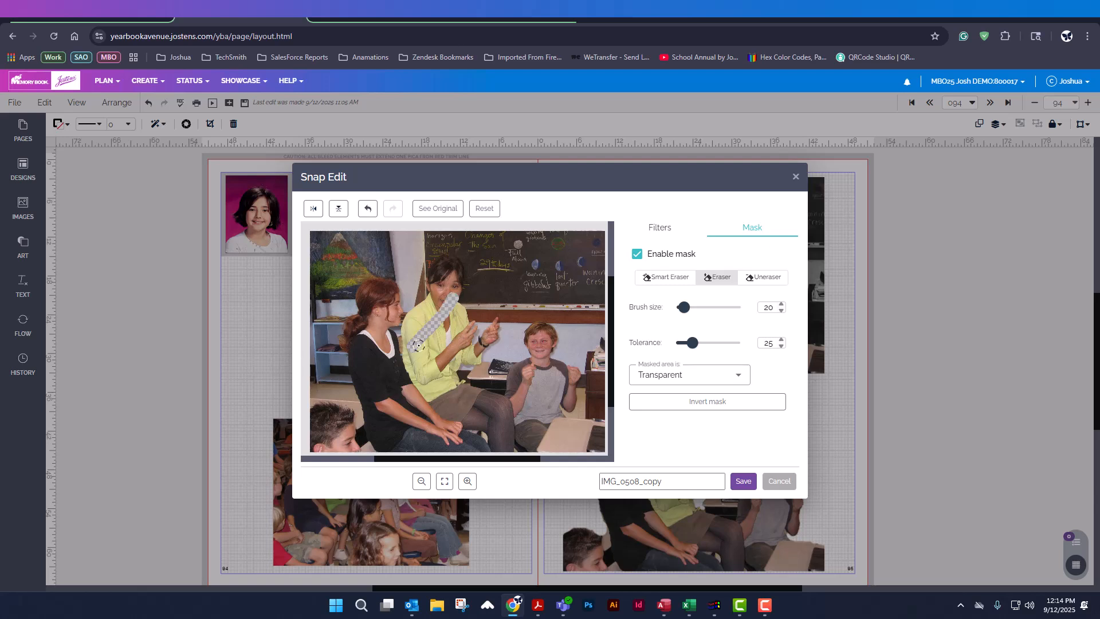
{"action": "left_click", "coordinate": [754, 279]}
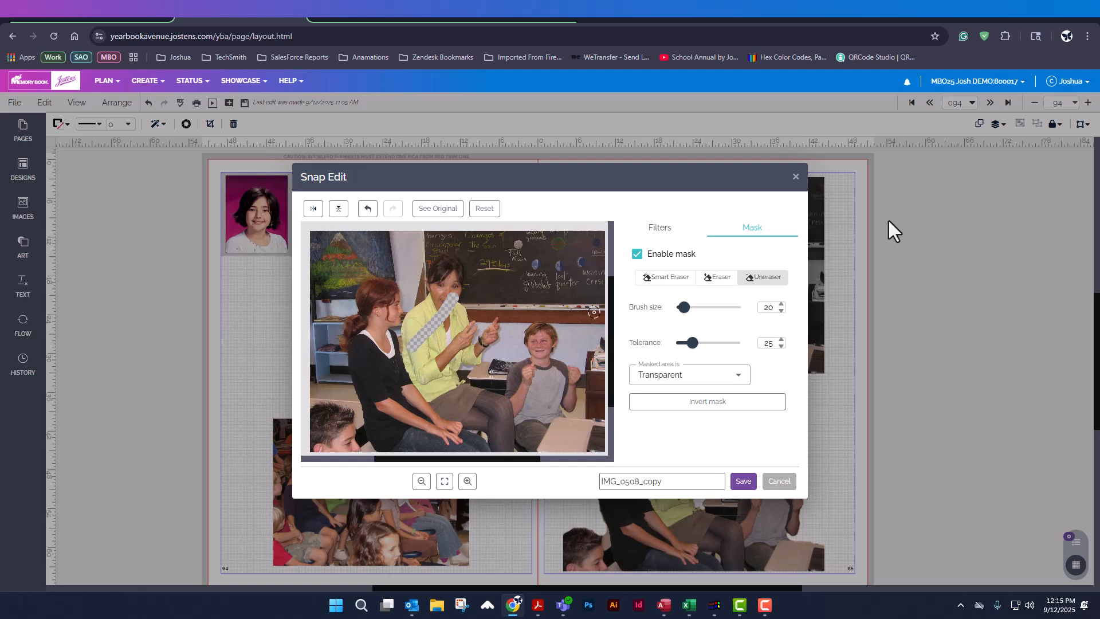
{"action": "left_click_drag", "start_coordinate": [453, 297], "coordinate": [408, 356]}
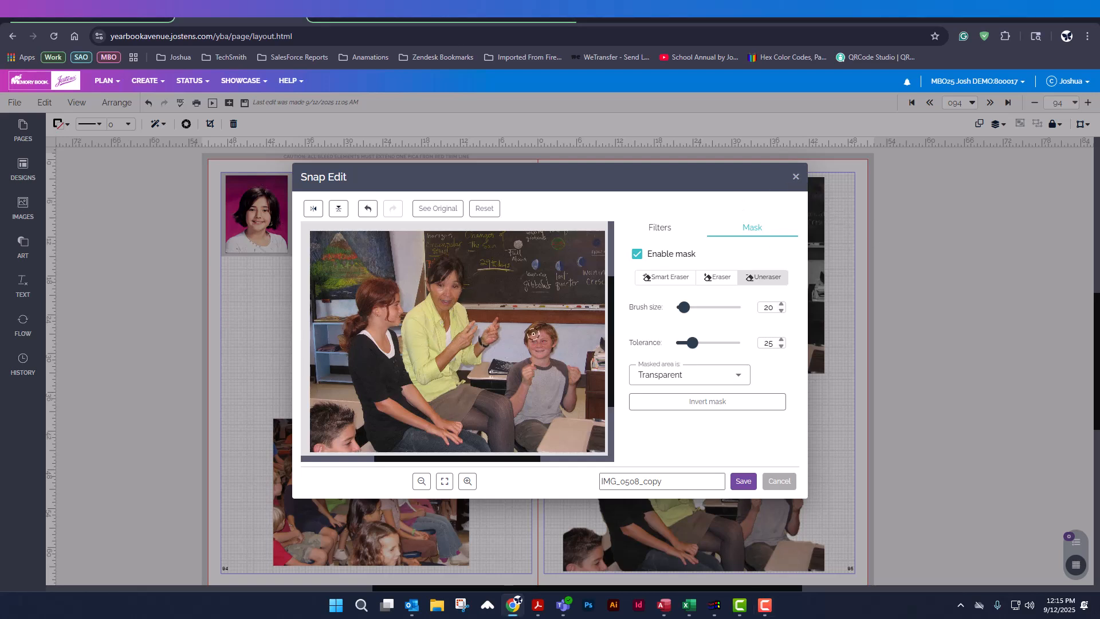
- Mask areas of the woman's face and blouse with a size 29 Eraser and set the masked area to Black & White
{"action": "left_click", "coordinate": [721, 279]}
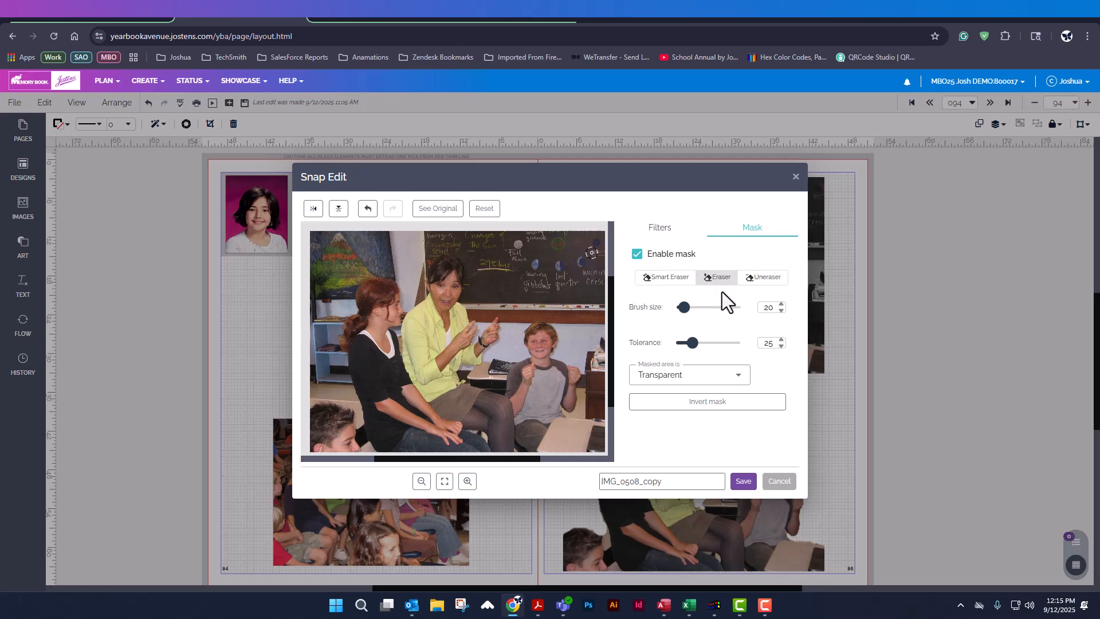
{"action": "mouse_move", "coordinate": [685, 309]}
{"action": "left_mouse_down"}
{"action": "mouse_move", "coordinate": [731, 319]}
{"action": "mouse_move", "coordinate": [633, 314]}
{"action": "mouse_move", "coordinate": [687, 310]}
{"action": "left_mouse_up"}
{"action": "left_click_drag", "start_coordinate": [438, 273], "coordinate": [405, 359]}
{"action": "left_click", "coordinate": [653, 378]}
{"action": "left_click", "coordinate": [658, 416]}
{"action": "left_click_drag", "start_coordinate": [481, 278], "coordinate": [441, 376]}
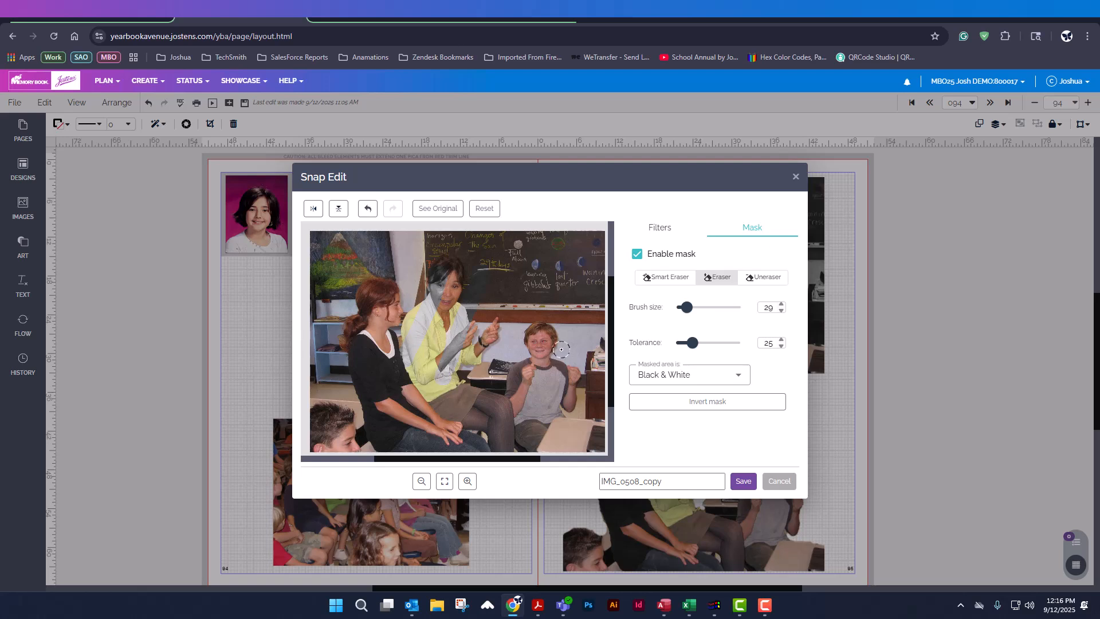
- Undo the recent mask edits on the smaller classroom photo and close Snap Edit without saving
{"action": "left_click", "coordinate": [661, 383]}
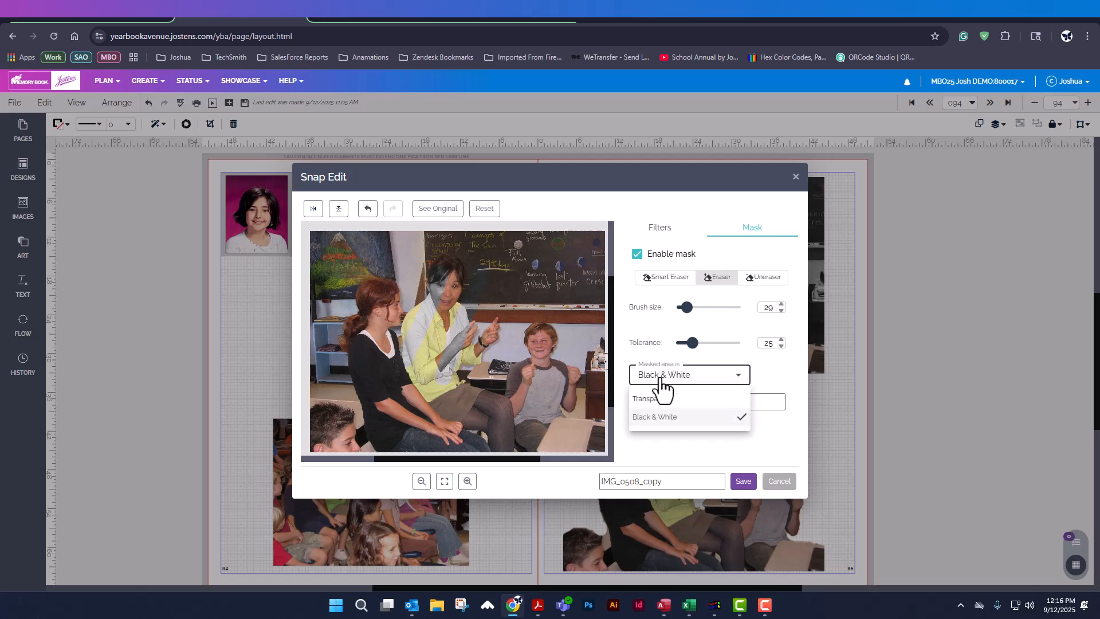
{"action": "left_click", "coordinate": [370, 208]}
{"action": "left_click", "coordinate": [369, 210]}
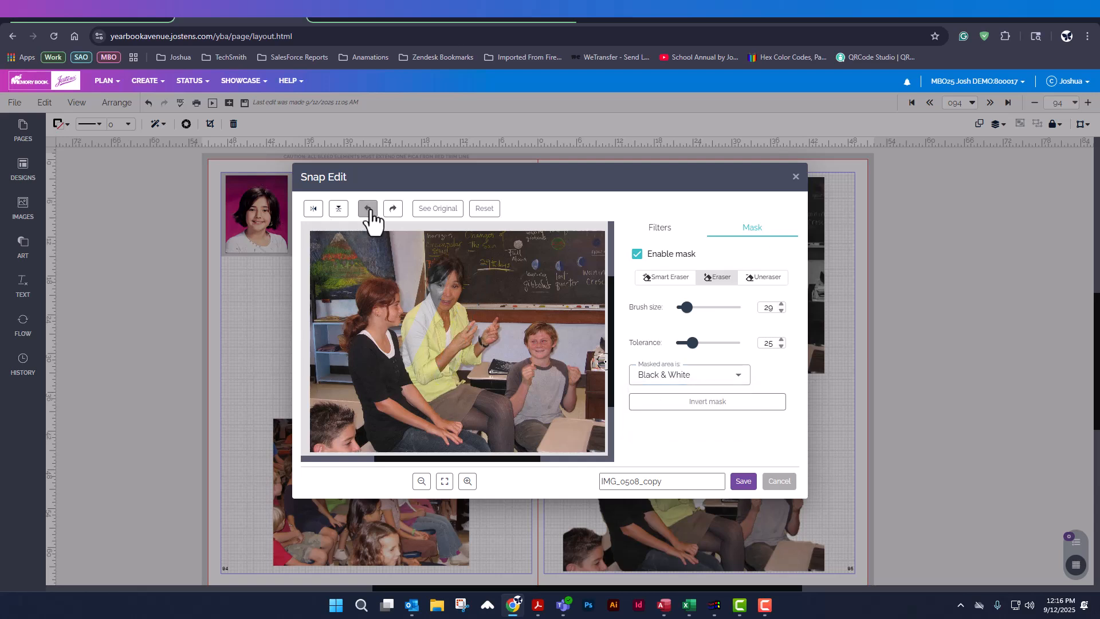
{"action": "left_click", "coordinate": [375, 212]}
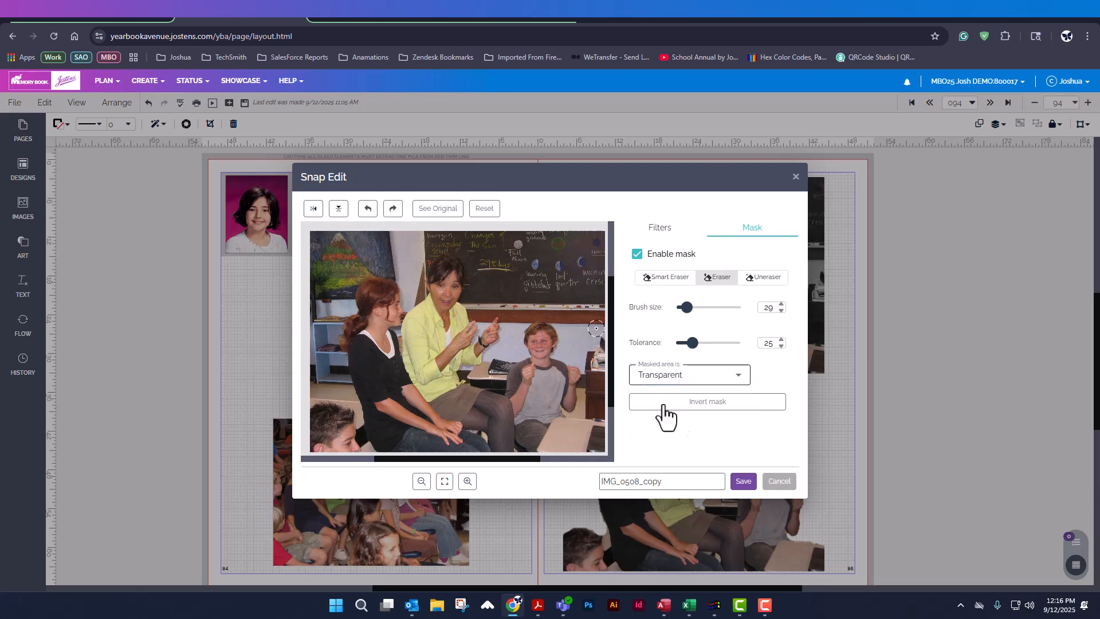
{"action": "left_click", "coordinate": [787, 483]}
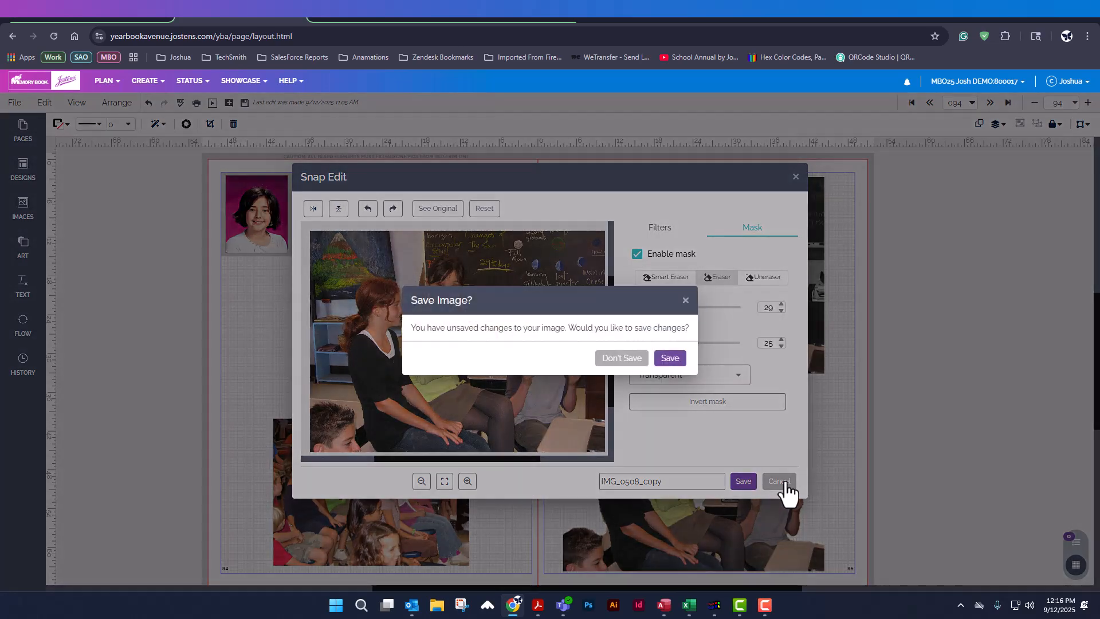
{"action": "left_click", "coordinate": [620, 359]}
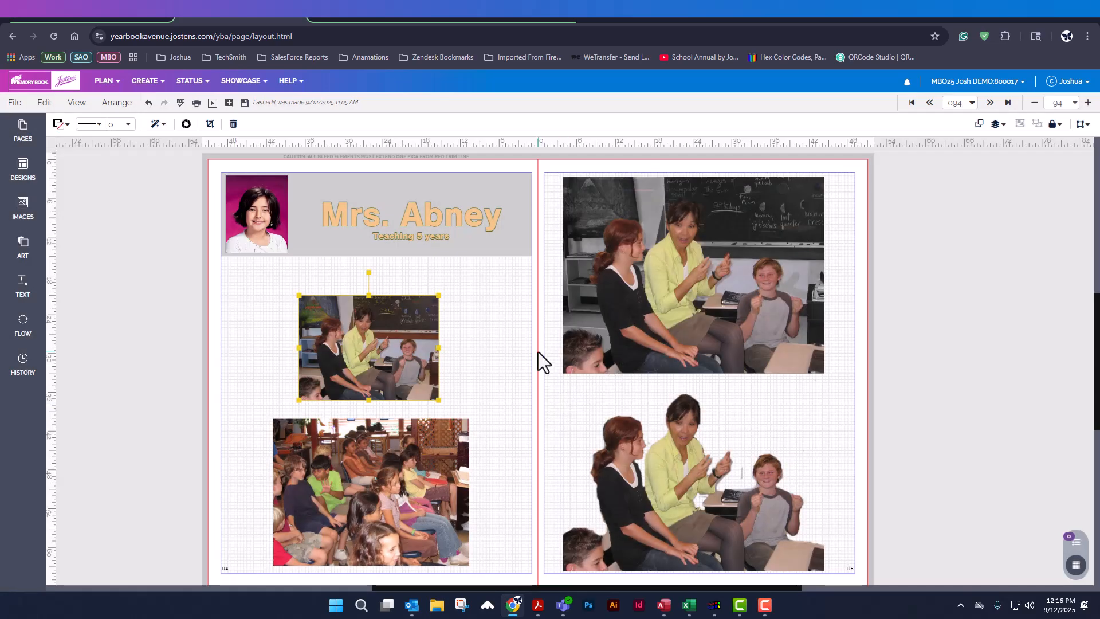
- Try inverting the Black & White mask on the upper right-page classroom photo in Snap Edit and discard the change
{"action": "double_click", "coordinate": [696, 332]}
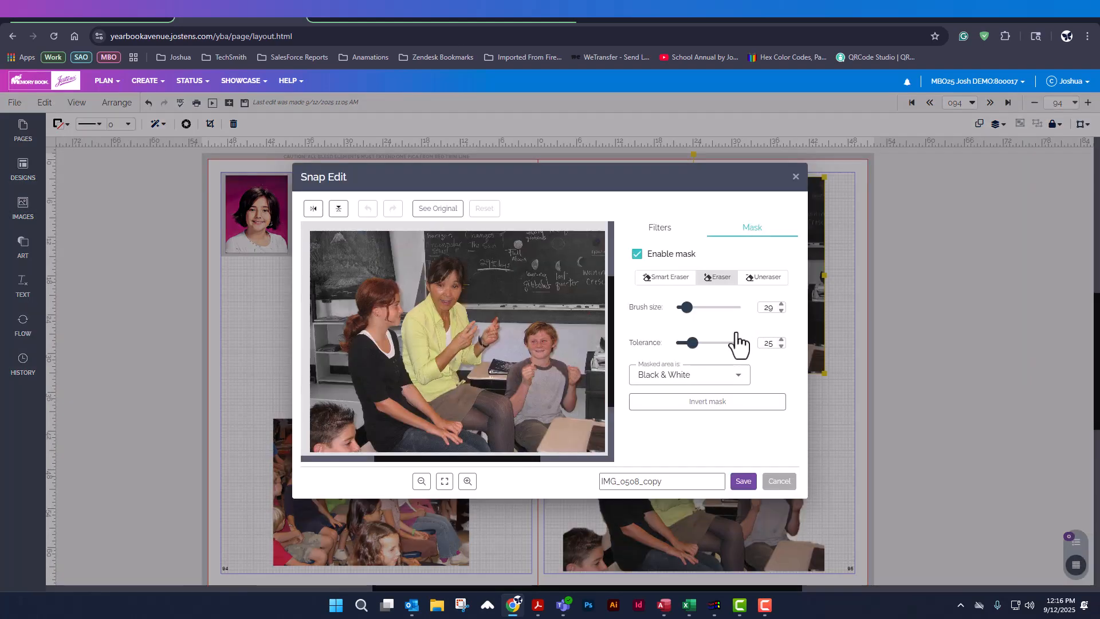
{"action": "left_click", "coordinate": [709, 404]}
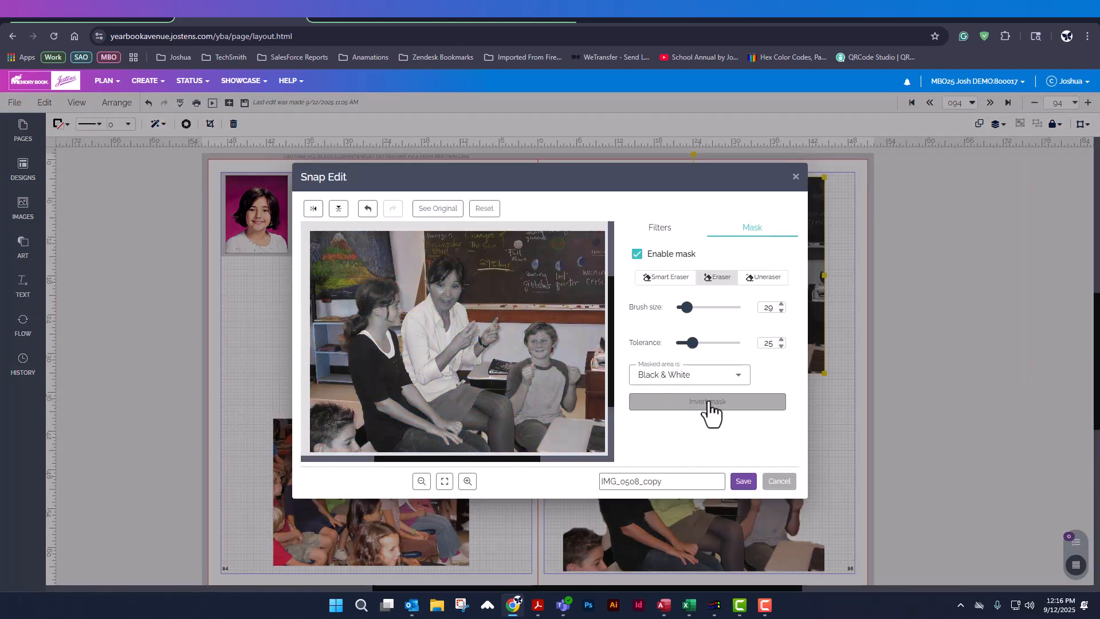
{"action": "left_click", "coordinate": [709, 402]}
{"action": "left_click", "coordinate": [782, 483]}
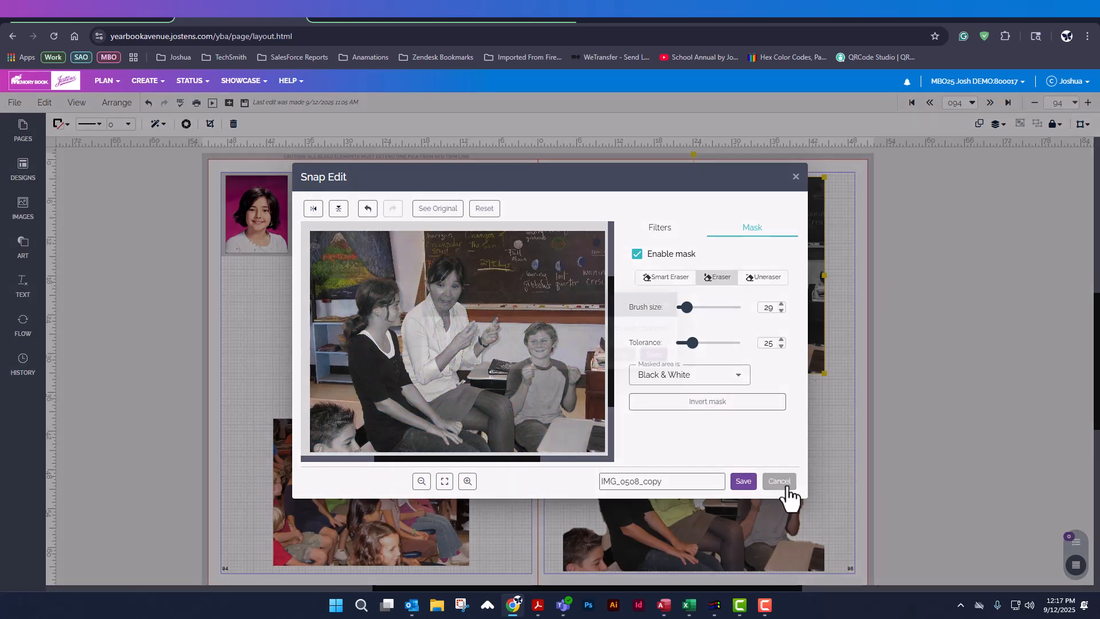
{"action": "left_click", "coordinate": [622, 359]}
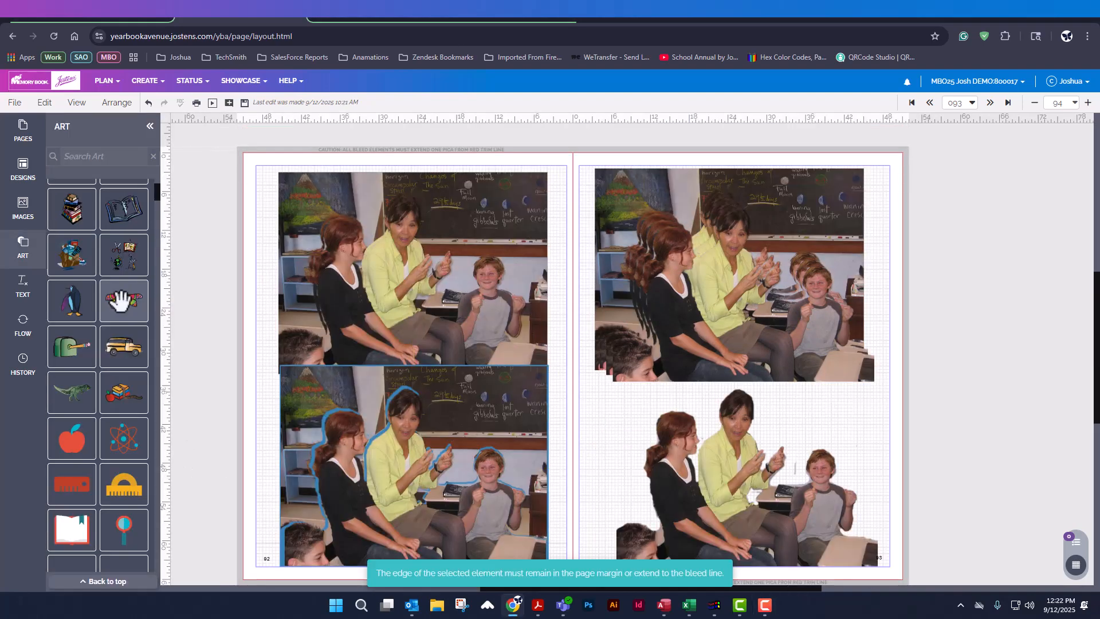
- Place the butterfly wings clipart over the cutout photo at the bottom of page 93 and send it behind the cutout
{"action": "left_click_drag", "start_coordinate": [120, 299], "coordinate": [851, 503]}
{"action": "left_click_drag", "start_coordinate": [814, 450], "coordinate": [809, 469]}
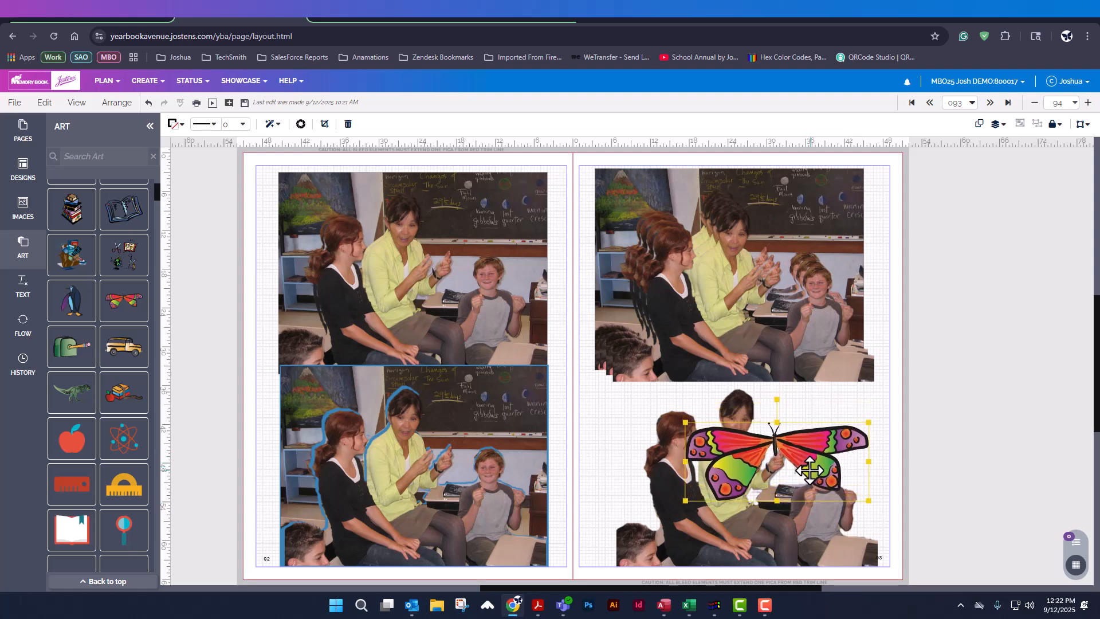
{"action": "left_click", "coordinate": [997, 124]}
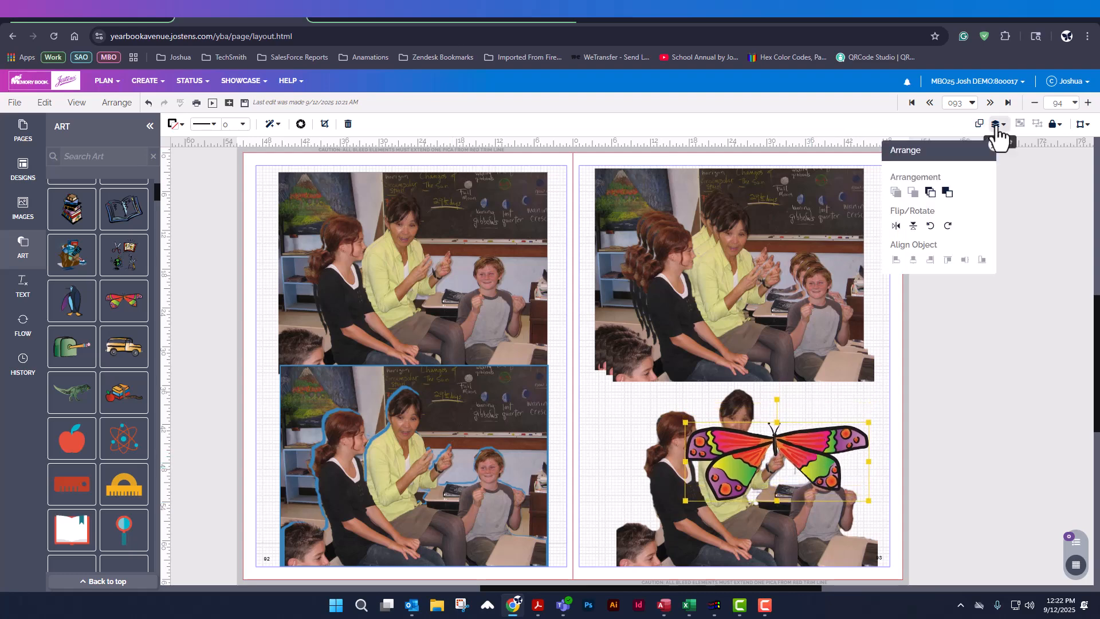
{"action": "left_click", "coordinate": [929, 193]}
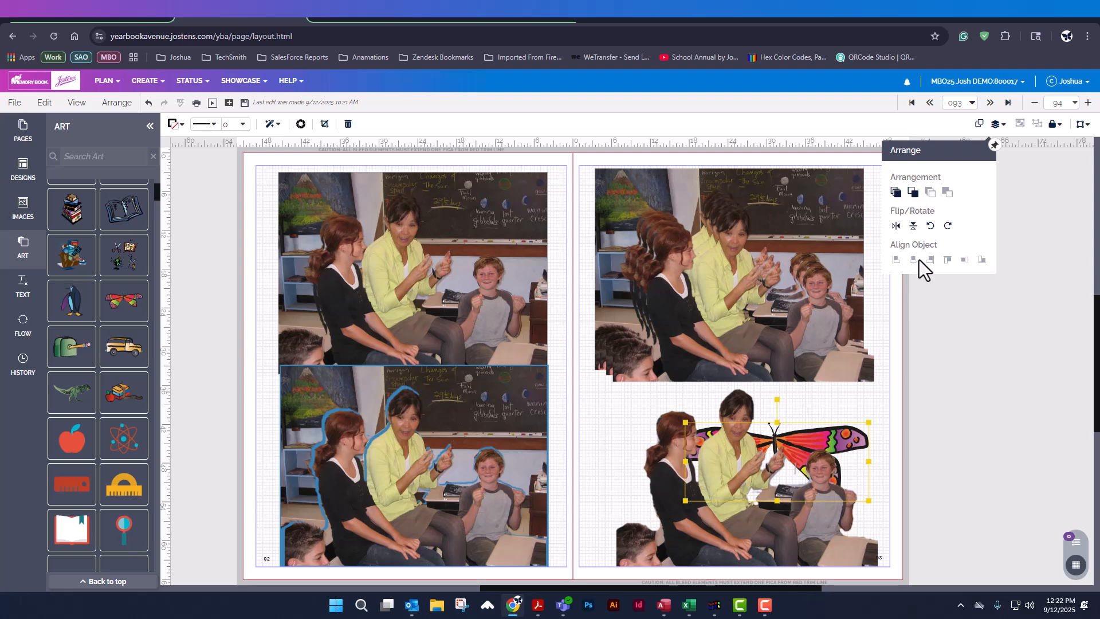
- Shift the cutout photo down and right in front of the wings, and nudge the cutout over the upper left-page photo
{"action": "left_click_drag", "start_coordinate": [832, 423], "coordinate": [858, 471]}
{"action": "left_click", "coordinate": [988, 439]}
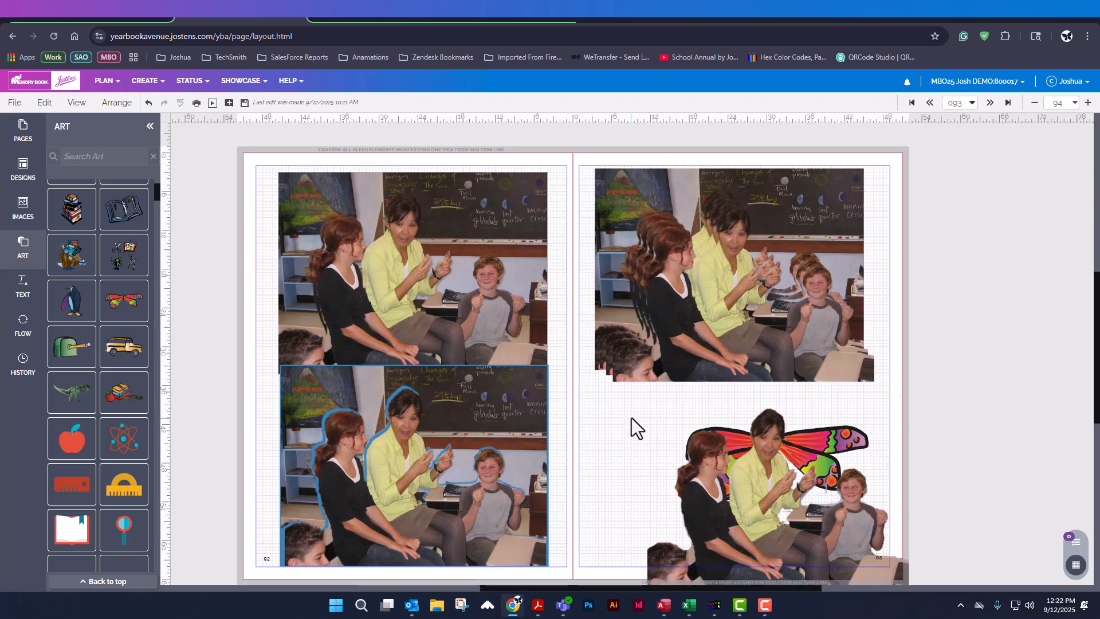
{"action": "left_click", "coordinate": [392, 252]}
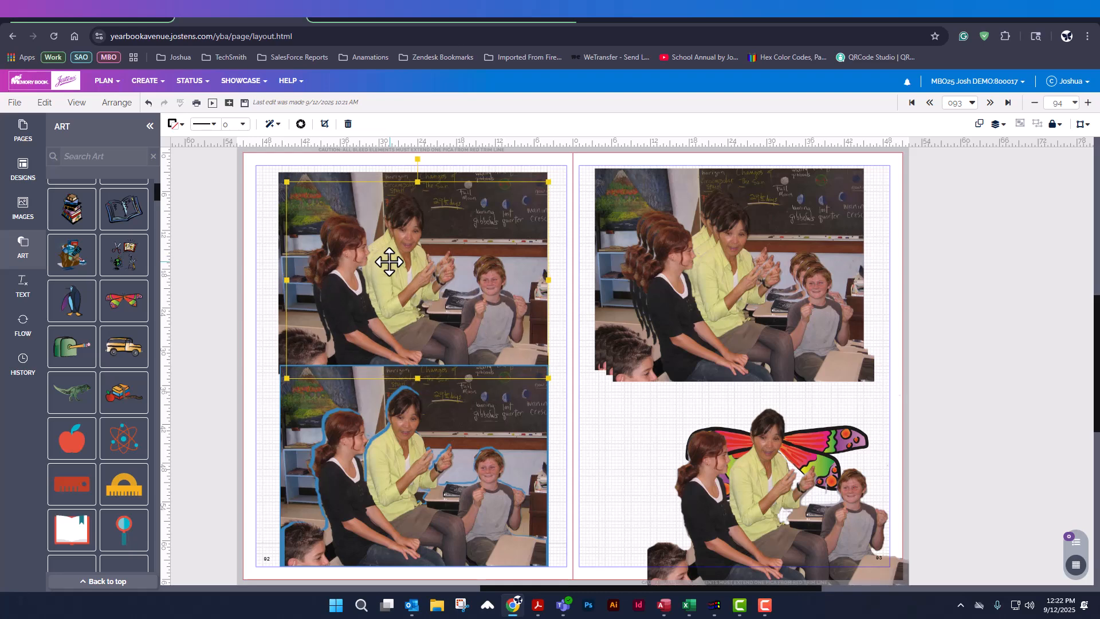
{"action": "left_click_drag", "start_coordinate": [389, 262], "coordinate": [387, 258]}
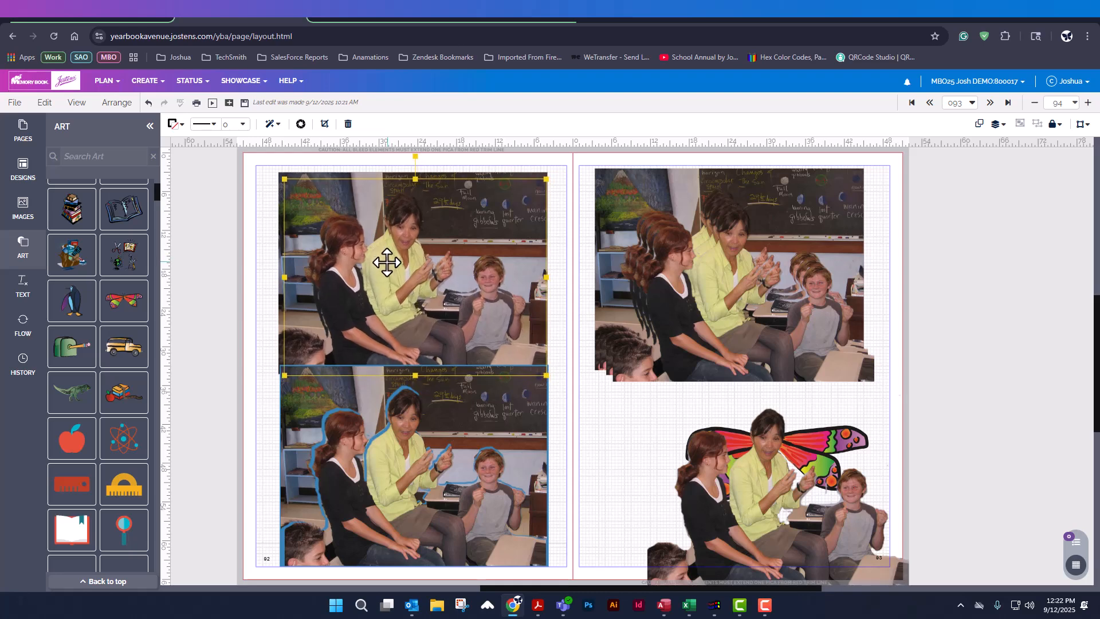
{"action": "left_click", "coordinate": [618, 428]}
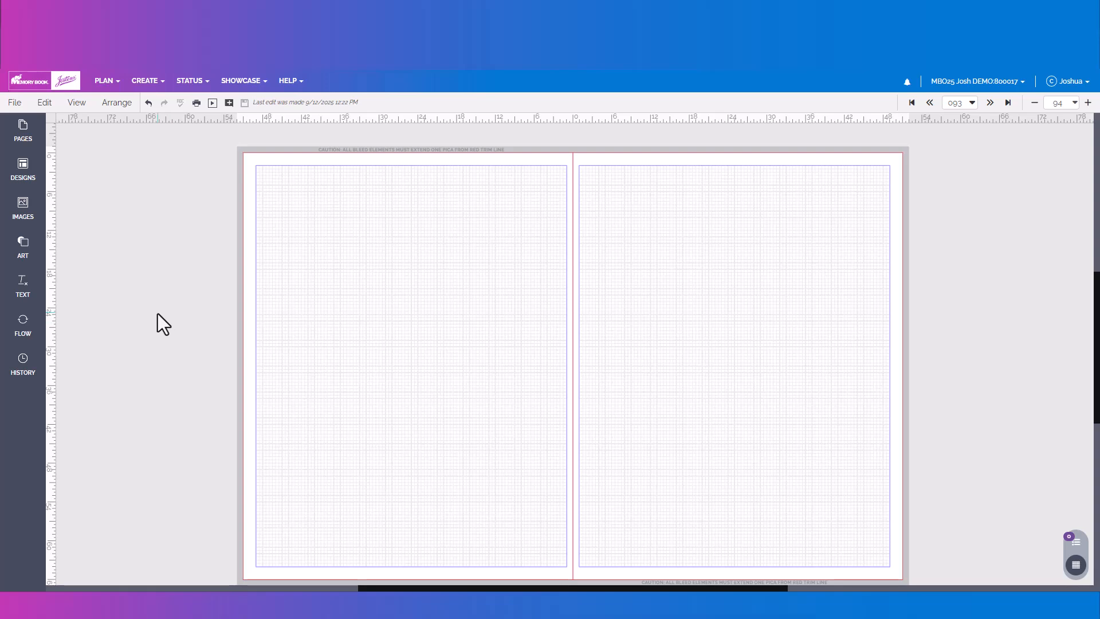
- Show page 093's saved versions from today and view the Page History log of the newest version
{"action": "left_click", "coordinate": [24, 364]}
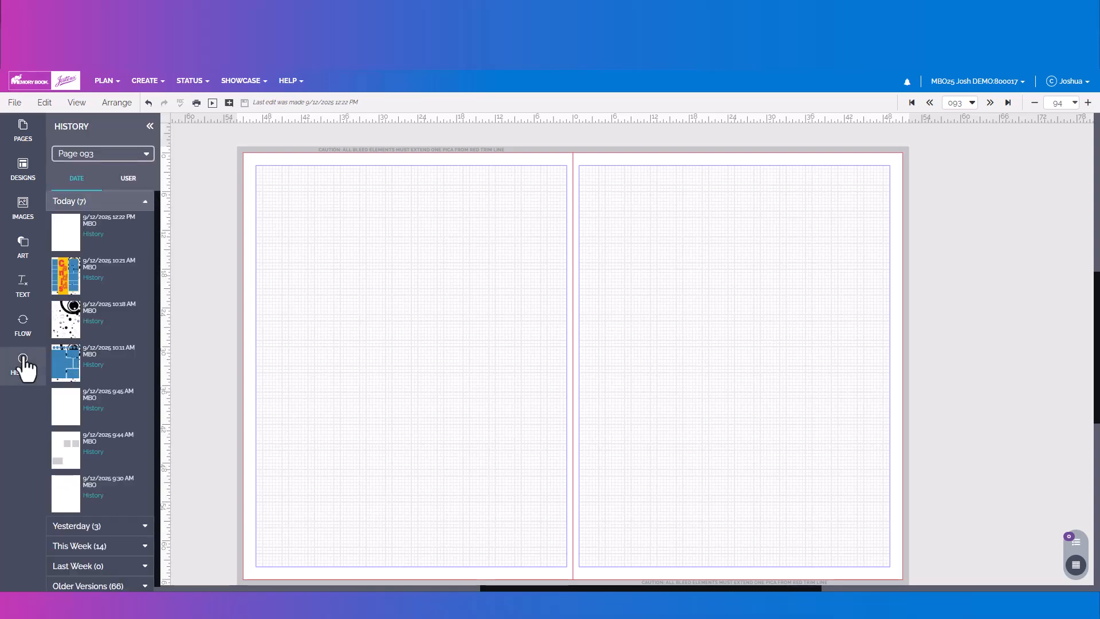
{"action": "left_click", "coordinate": [132, 204]}
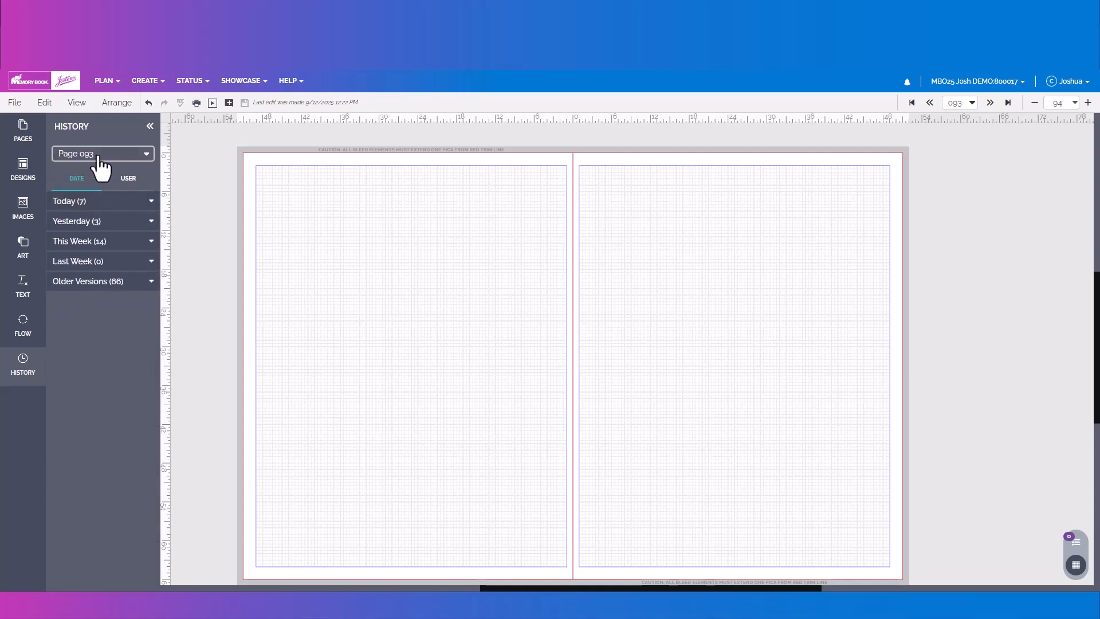
{"action": "left_click", "coordinate": [152, 205]}
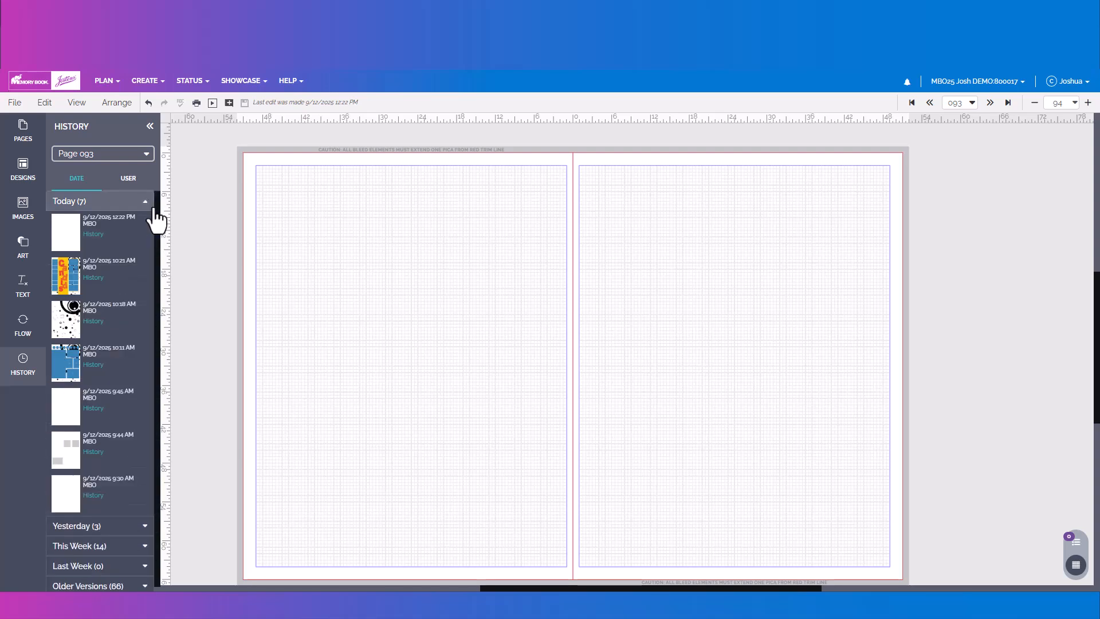
{"action": "left_click", "coordinate": [145, 203]}
{"action": "left_click", "coordinate": [143, 204]}
{"action": "left_click", "coordinate": [92, 235]}
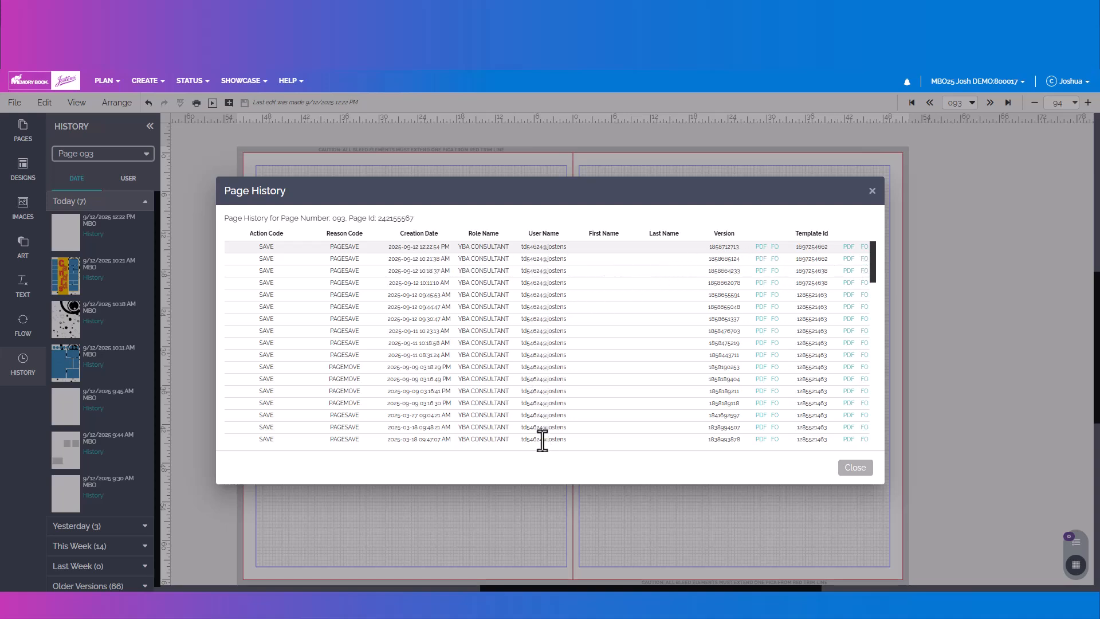
{"action": "left_click", "coordinate": [870, 191]}
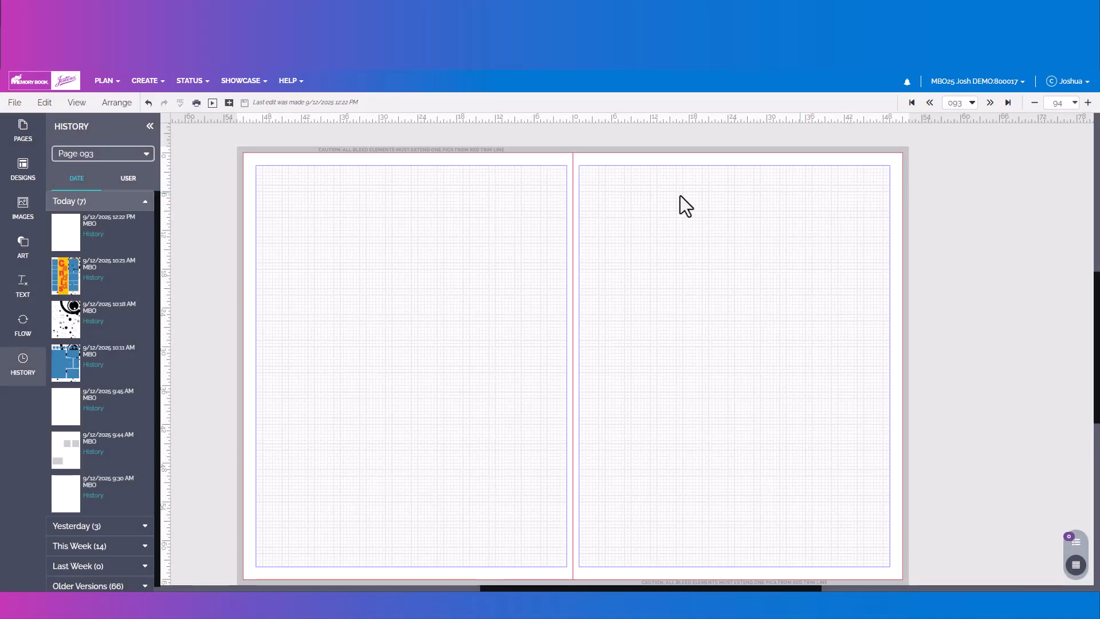
- Browse page 093's saved versions grouped under Today, Yesterday, This Week and Last Week
{"action": "left_click", "coordinate": [90, 202]}
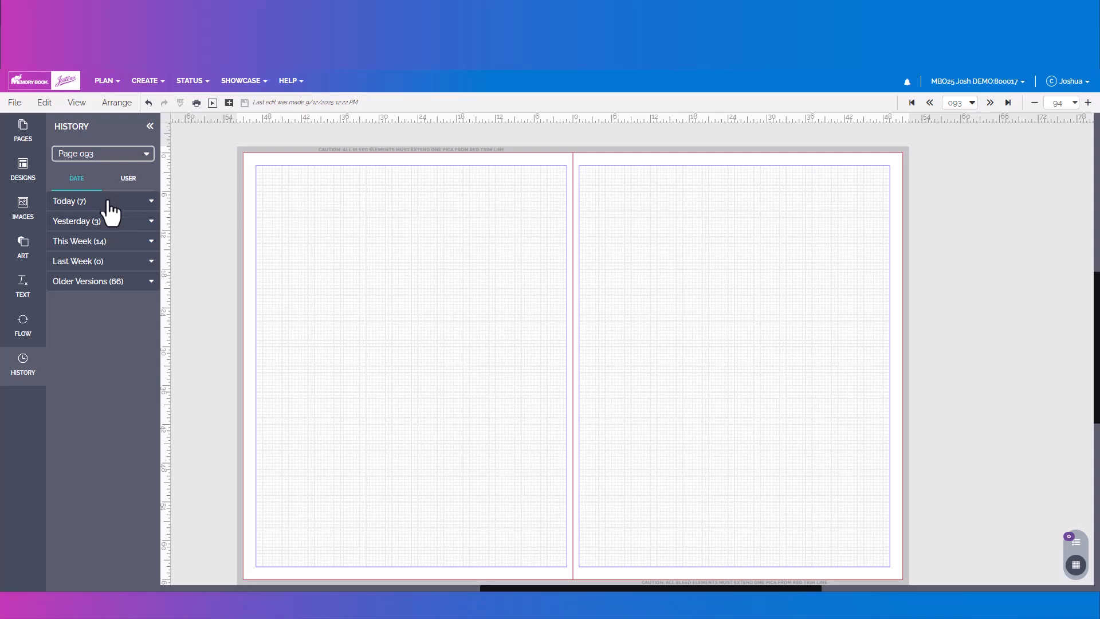
{"action": "left_click", "coordinate": [108, 205]}
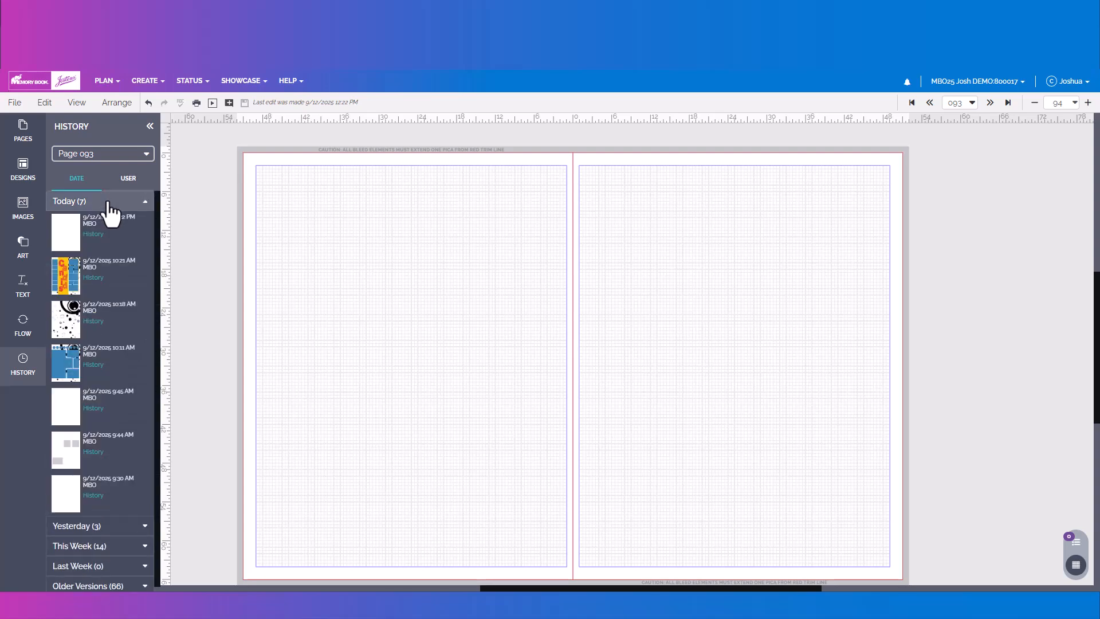
{"action": "left_click", "coordinate": [110, 206]}
{"action": "left_click", "coordinate": [119, 222]}
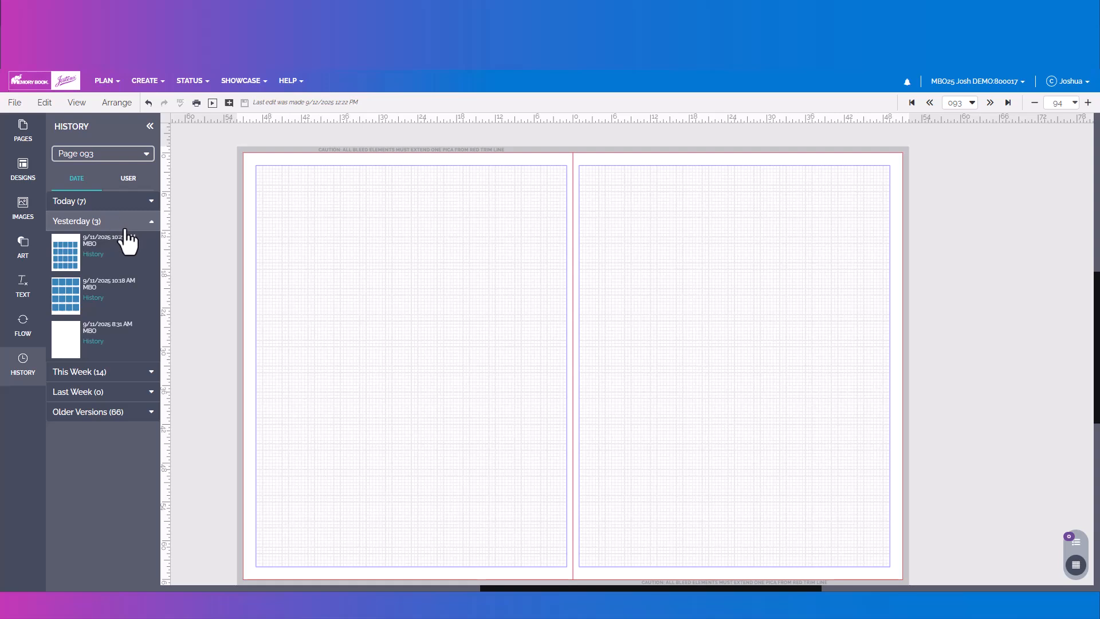
{"action": "left_click", "coordinate": [124, 224]}
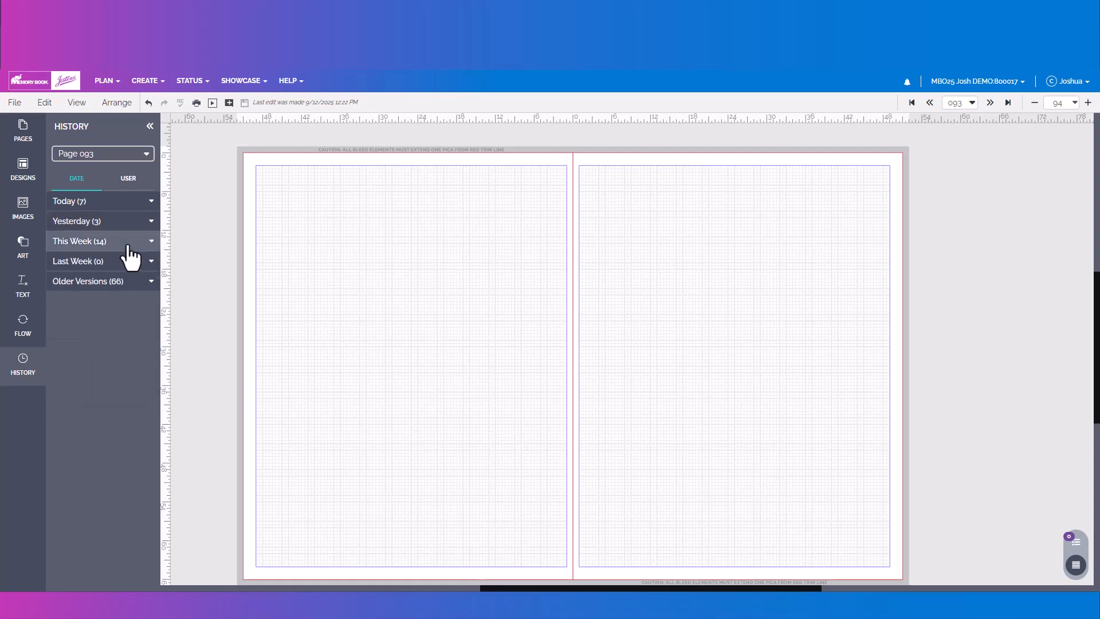
{"action": "left_click", "coordinate": [128, 243]}
{"action": "left_click", "coordinate": [128, 247]}
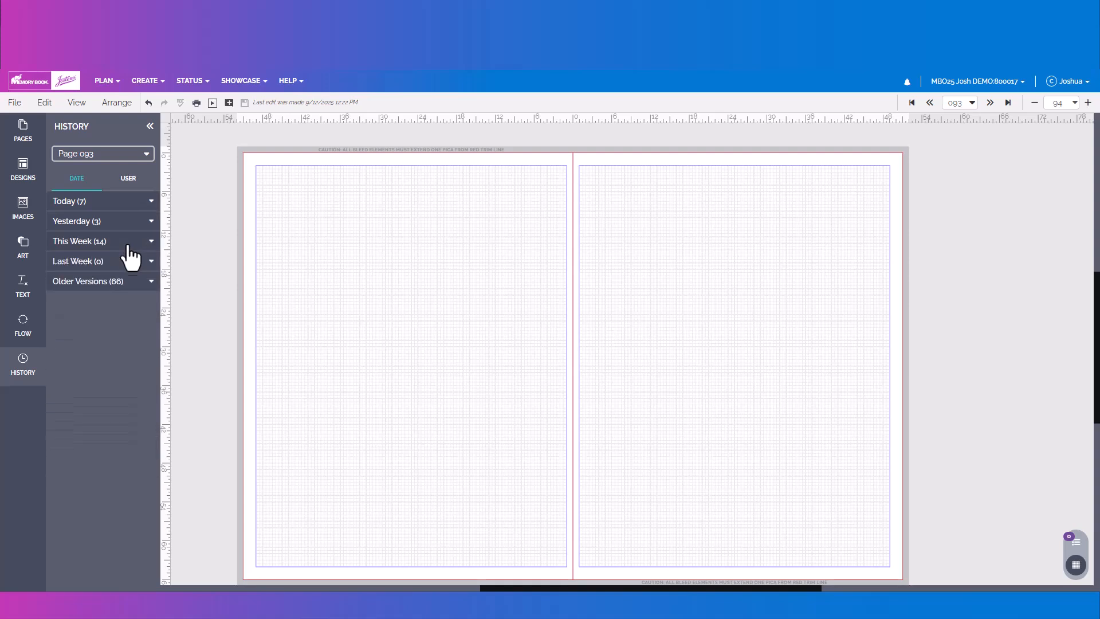
{"action": "left_click", "coordinate": [128, 263]}
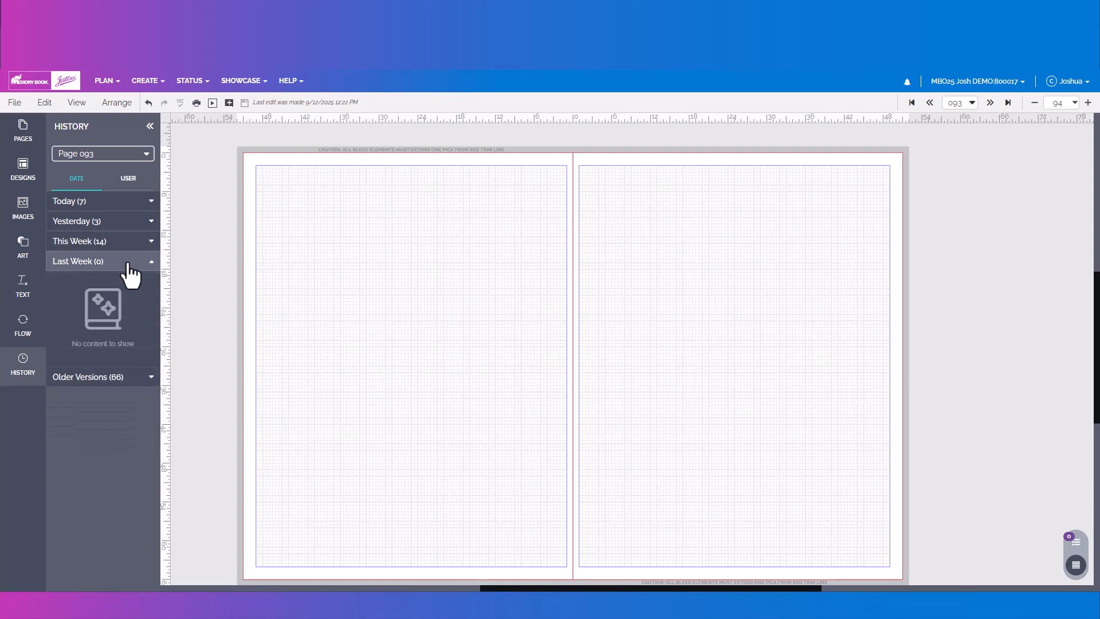
{"action": "left_click", "coordinate": [128, 264]}
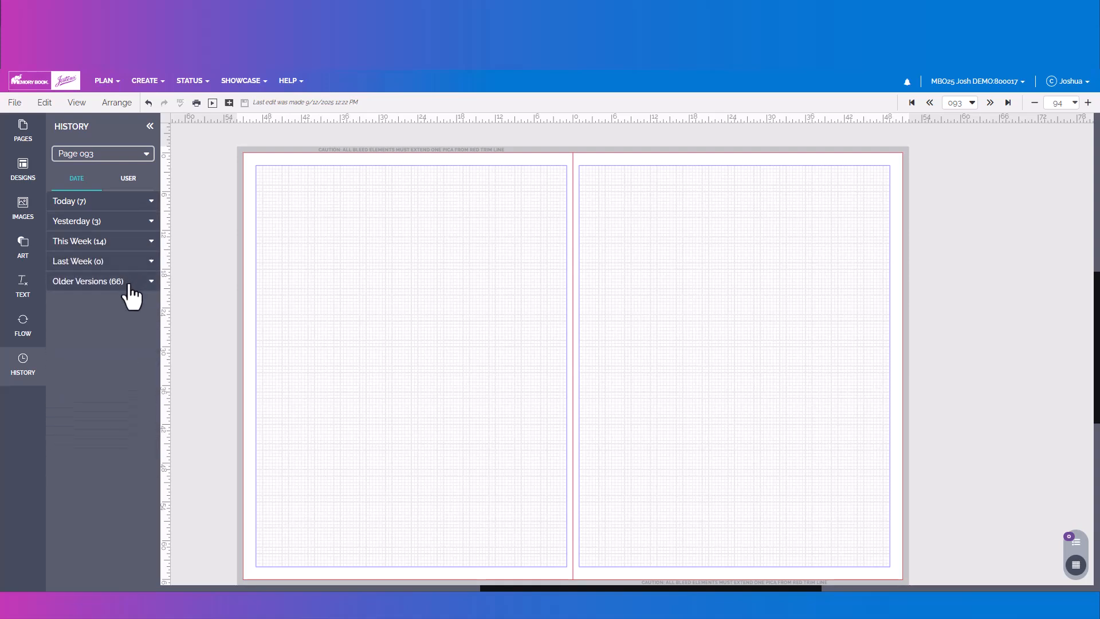
- Look through page 093's older versions to the earliest ones and view the Page History log of a 10/8/2024 6:35 PM version
{"action": "left_click", "coordinate": [129, 283]}
{"action": "scroll", "coordinate": [124, 379], "scroll_direction": "down", "scroll_amount": 6}
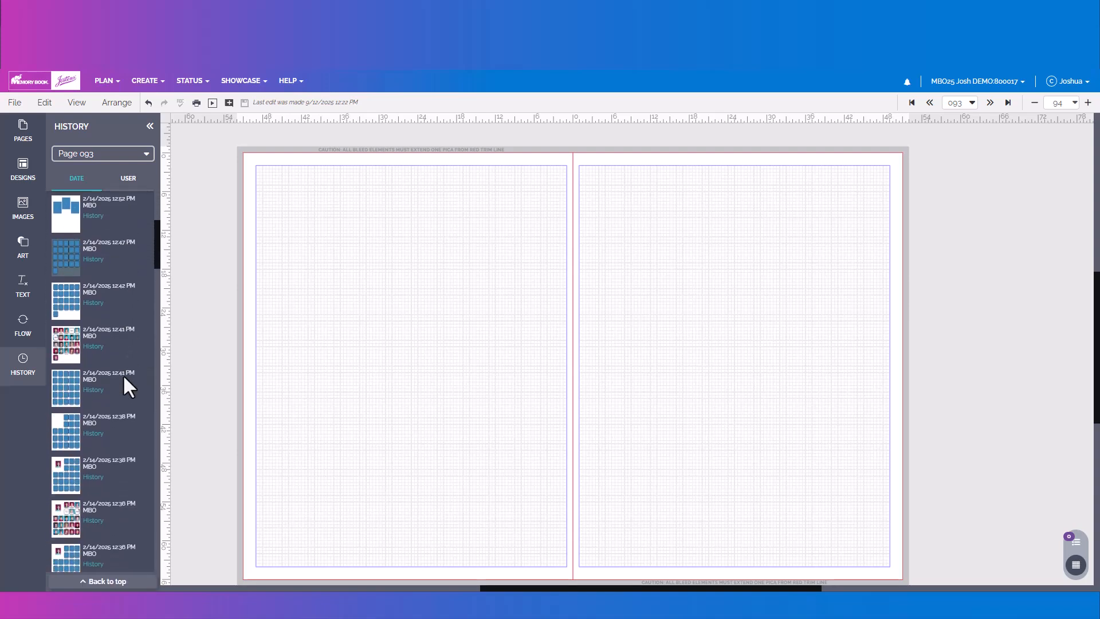
{"action": "scroll", "coordinate": [125, 379], "scroll_direction": "down", "scroll_amount": 8}
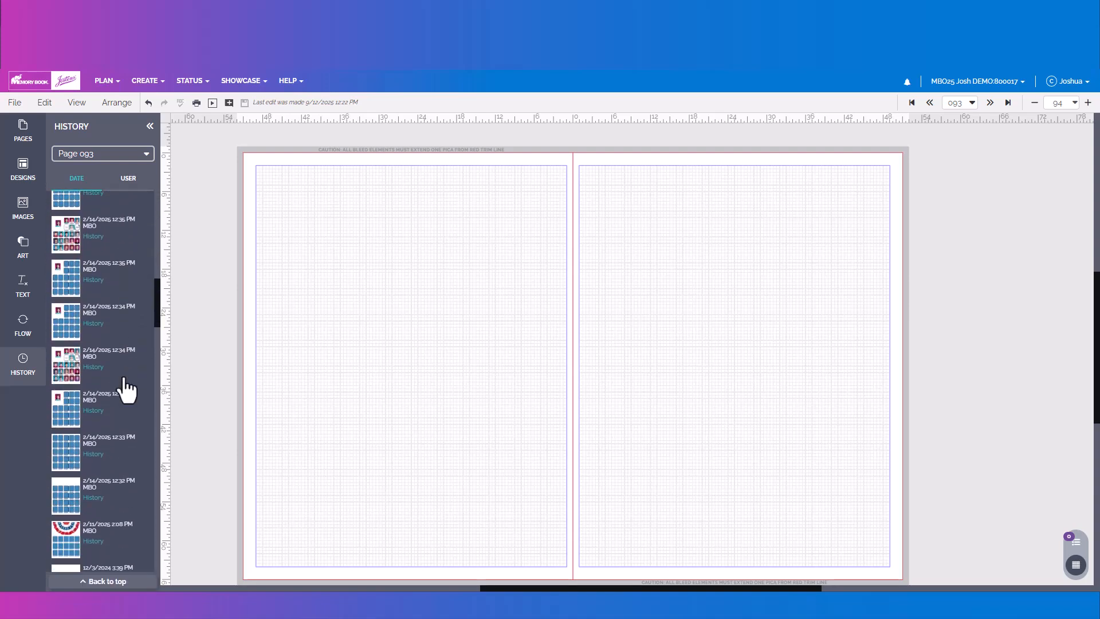
{"action": "scroll", "coordinate": [124, 378], "scroll_direction": "down", "scroll_amount": 7}
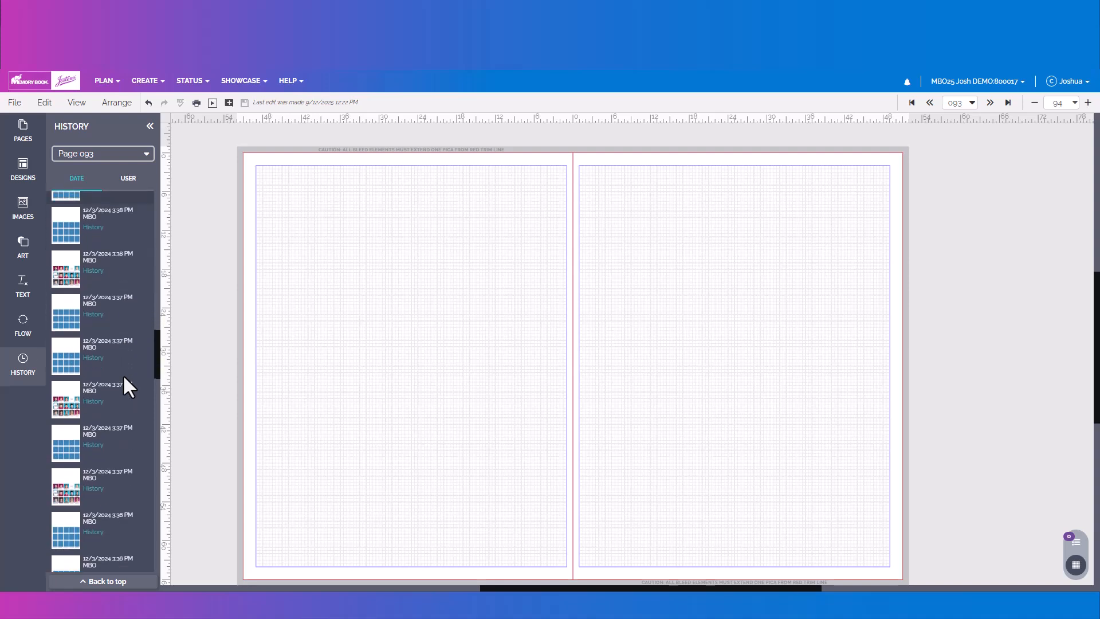
{"action": "scroll", "coordinate": [124, 378], "scroll_direction": "down", "scroll_amount": 8}
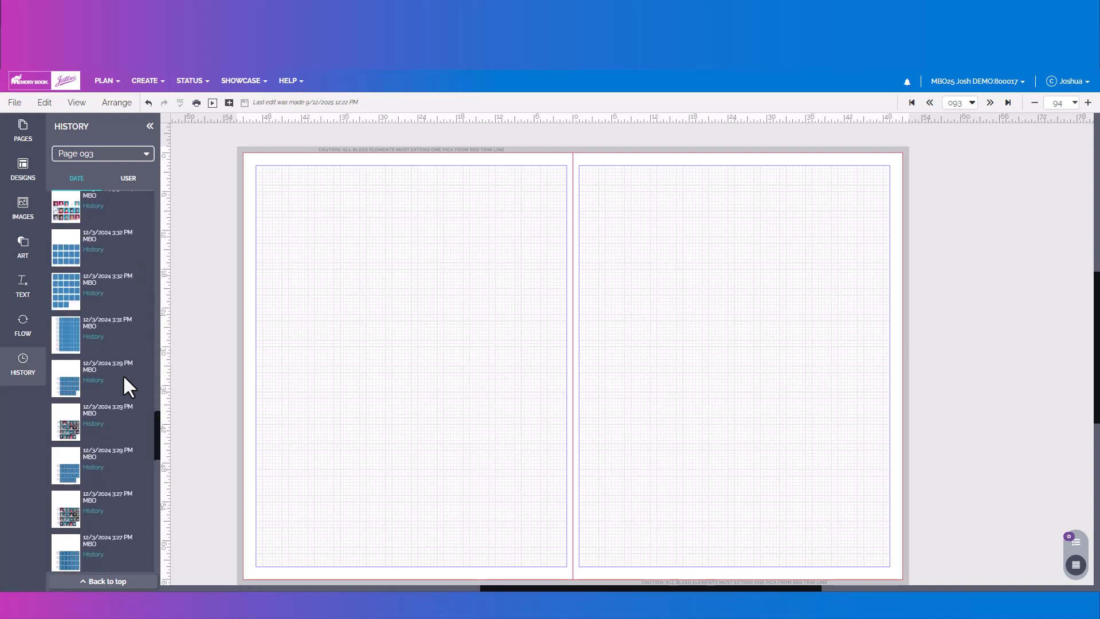
{"action": "scroll", "coordinate": [123, 378], "scroll_direction": "down", "scroll_amount": 10}
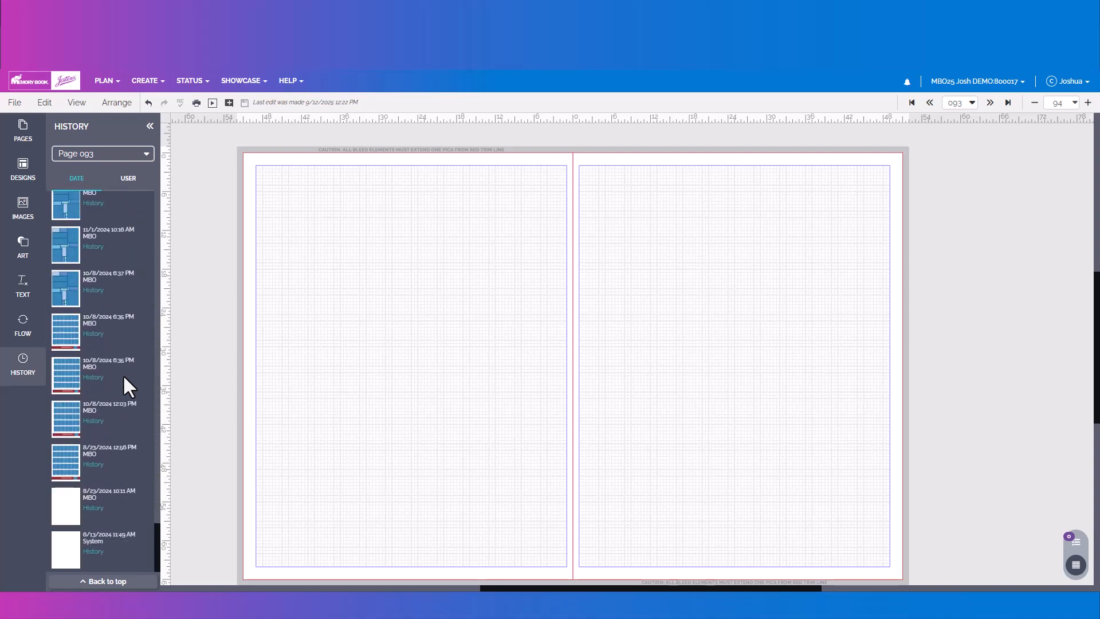
{"action": "left_click", "coordinate": [92, 378]}
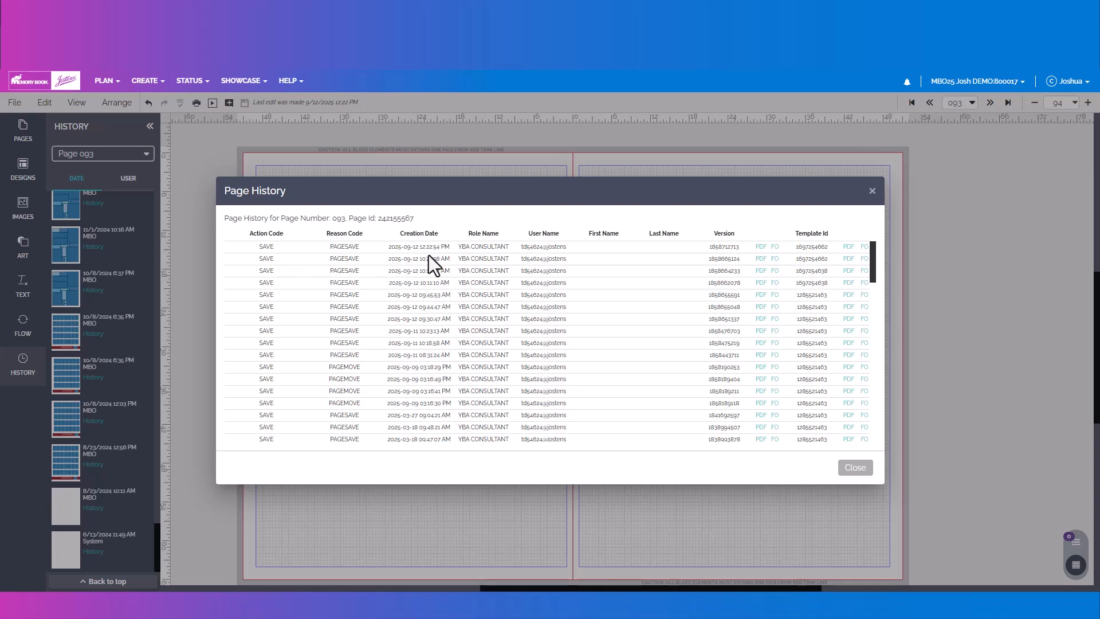
{"action": "left_click_drag", "start_coordinate": [872, 256], "coordinate": [908, 243]}
{"action": "left_click", "coordinate": [862, 469]}
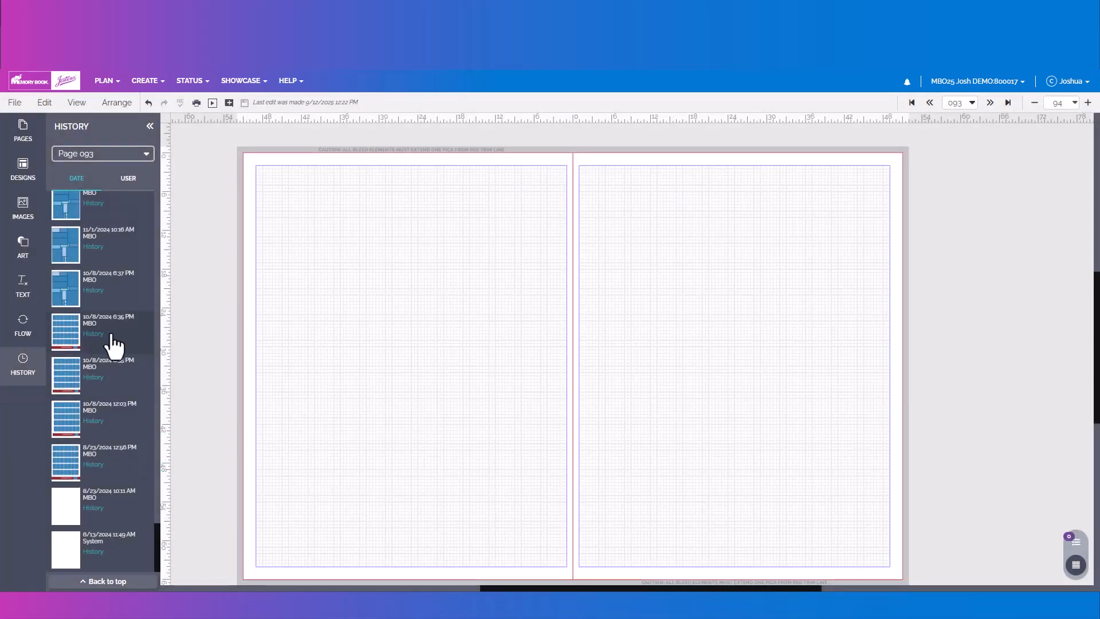
- Apply the upper of the two 10/8/2024 6:35 PM versions to the left page and open the history page list
{"action": "left_click_drag", "start_coordinate": [66, 323], "coordinate": [435, 313]}
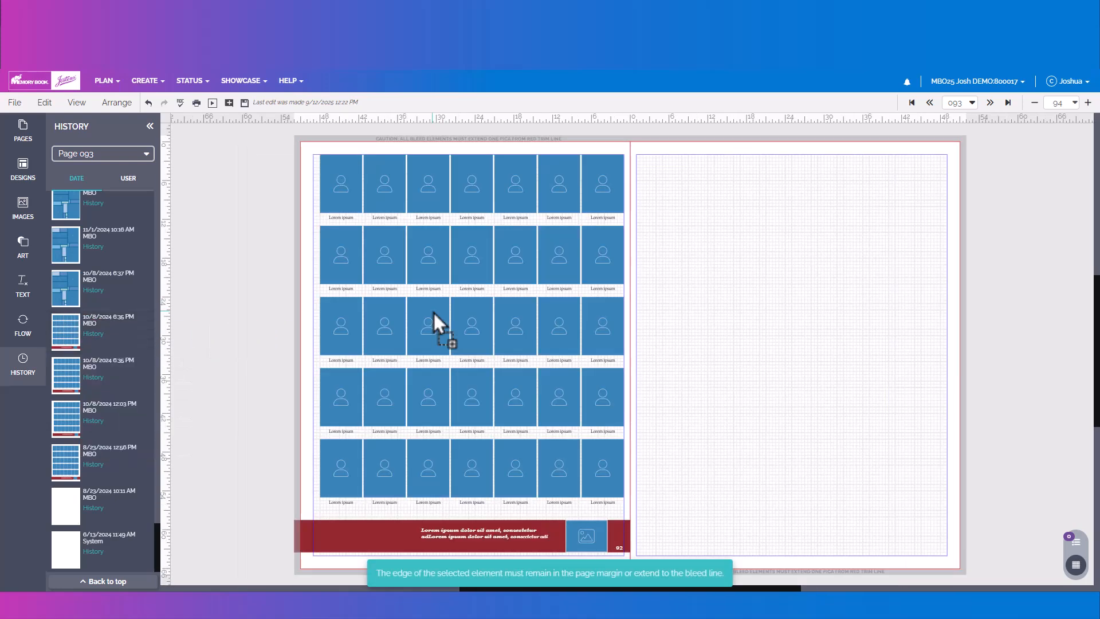
{"action": "left_click", "coordinate": [132, 169]}
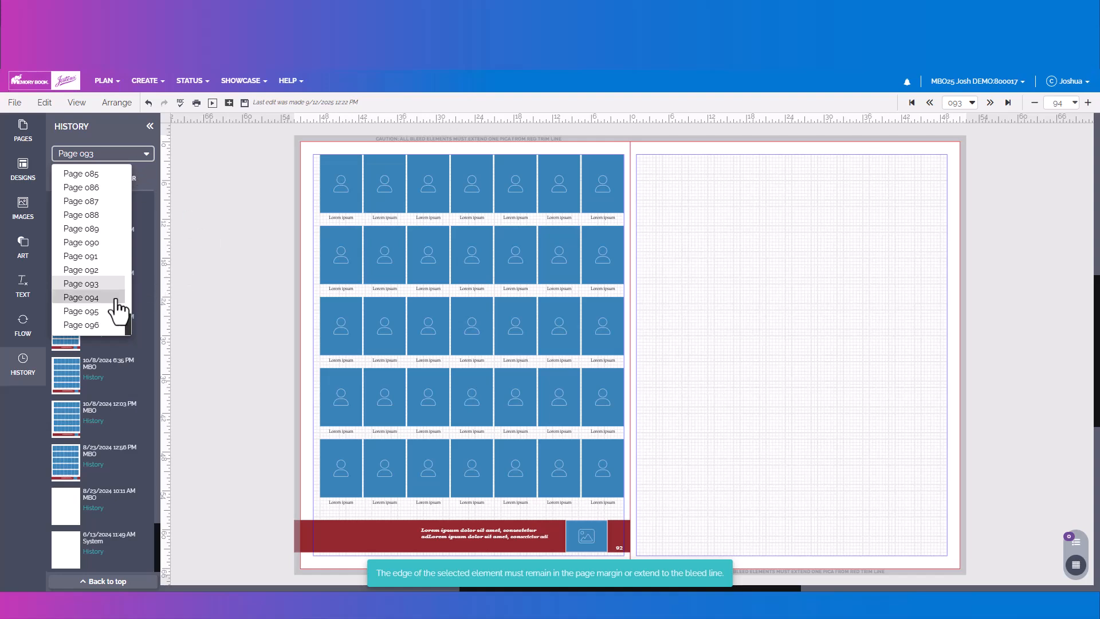